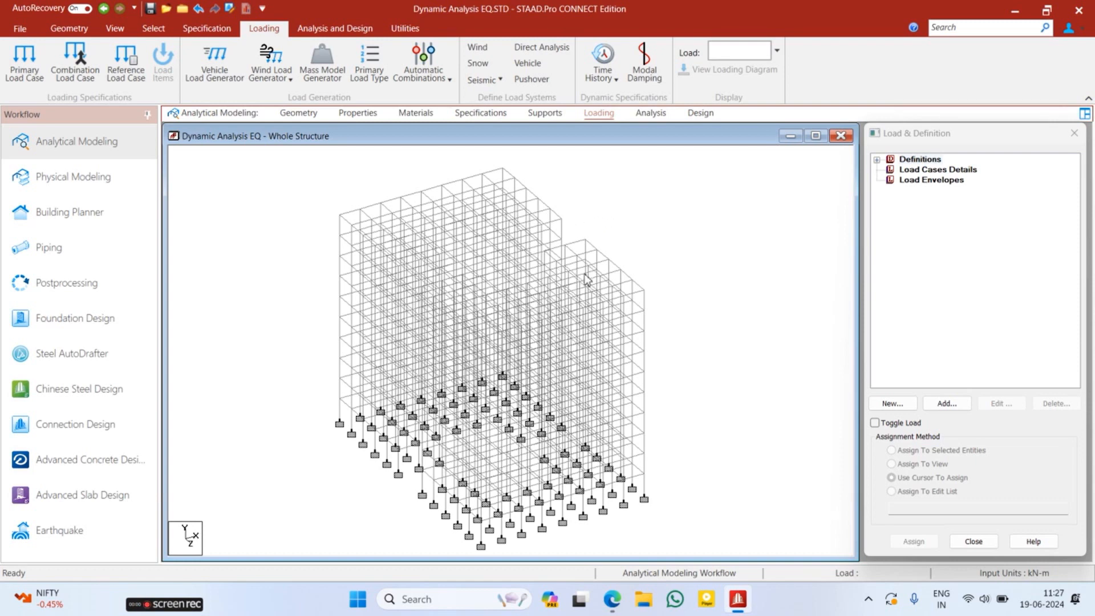
# - Start a new seismic definition using the Indian IS 1893 (Part 1):2016 code type
pyautogui.click(903, 170)
pyautogui.click(877, 161)
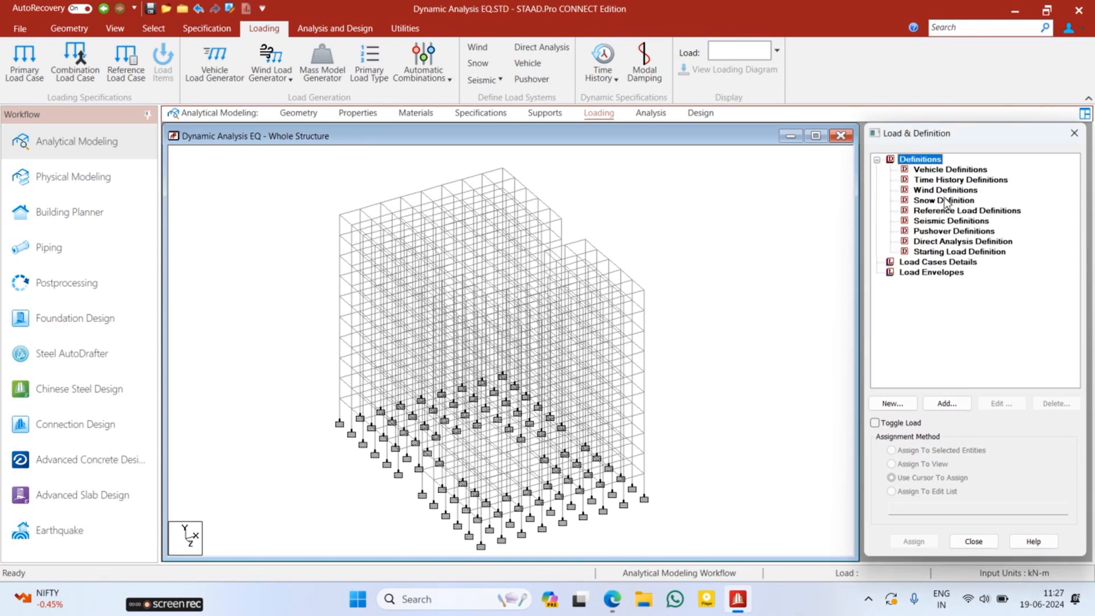
pyautogui.click(778, 235)
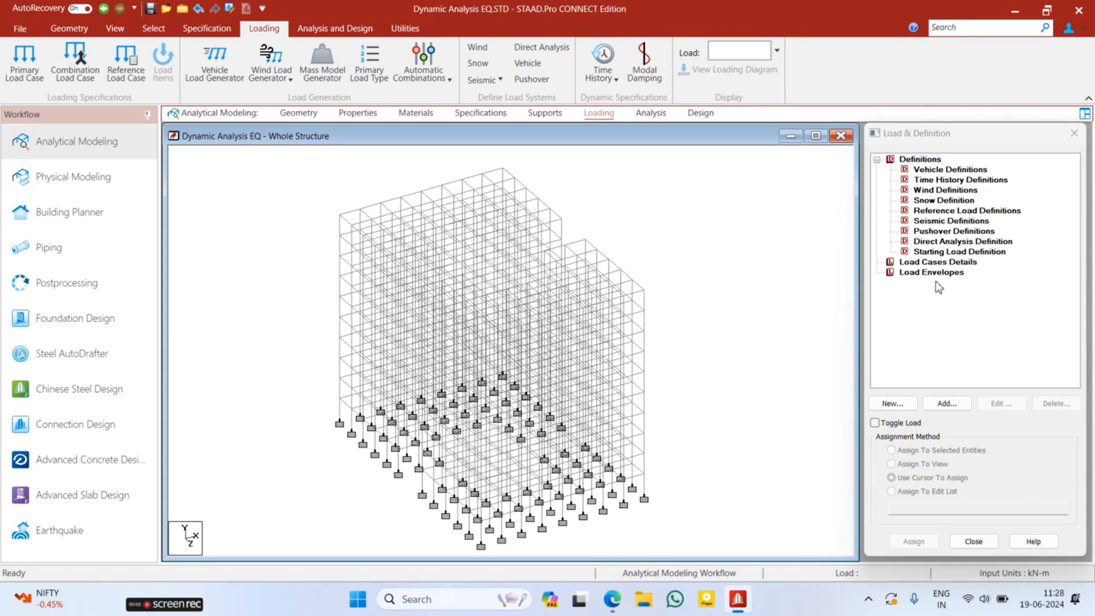
pyautogui.click(978, 222)
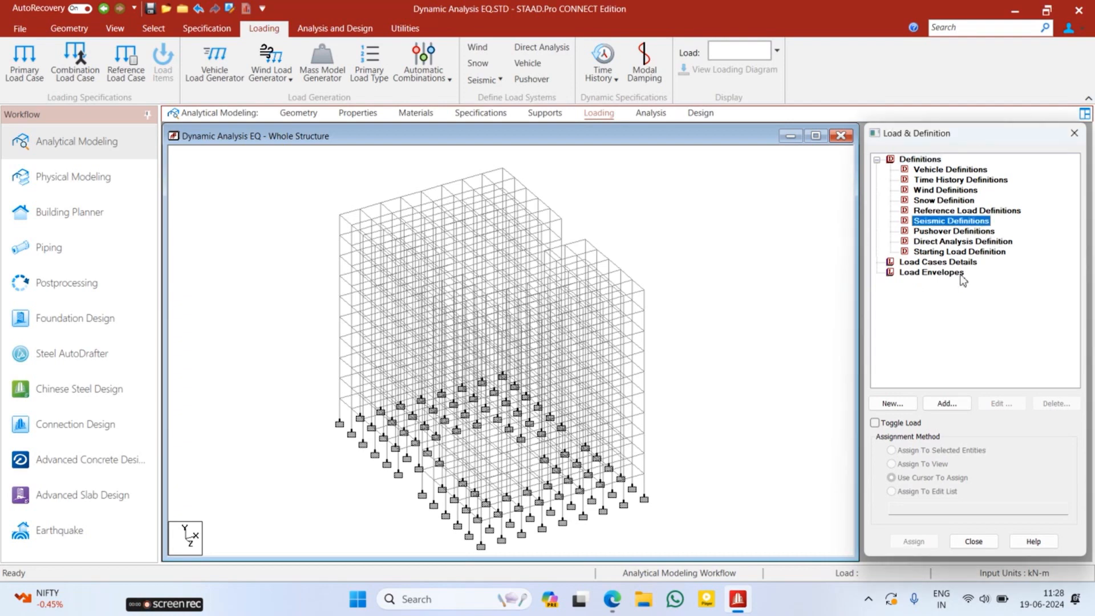
pyautogui.click(936, 405)
pyautogui.click(550, 227)
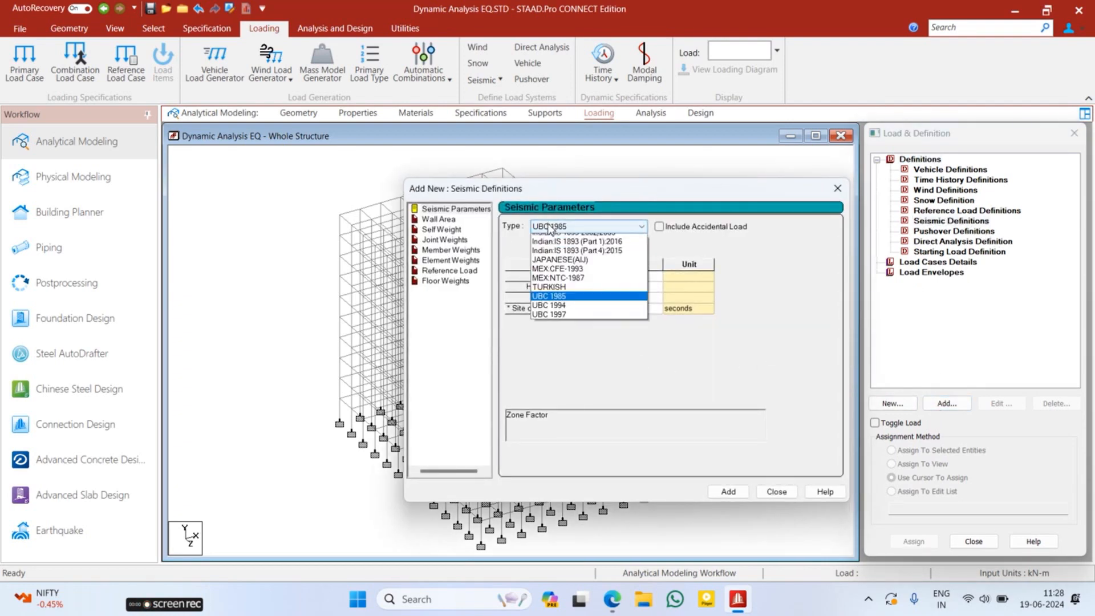
pyautogui.click(589, 388)
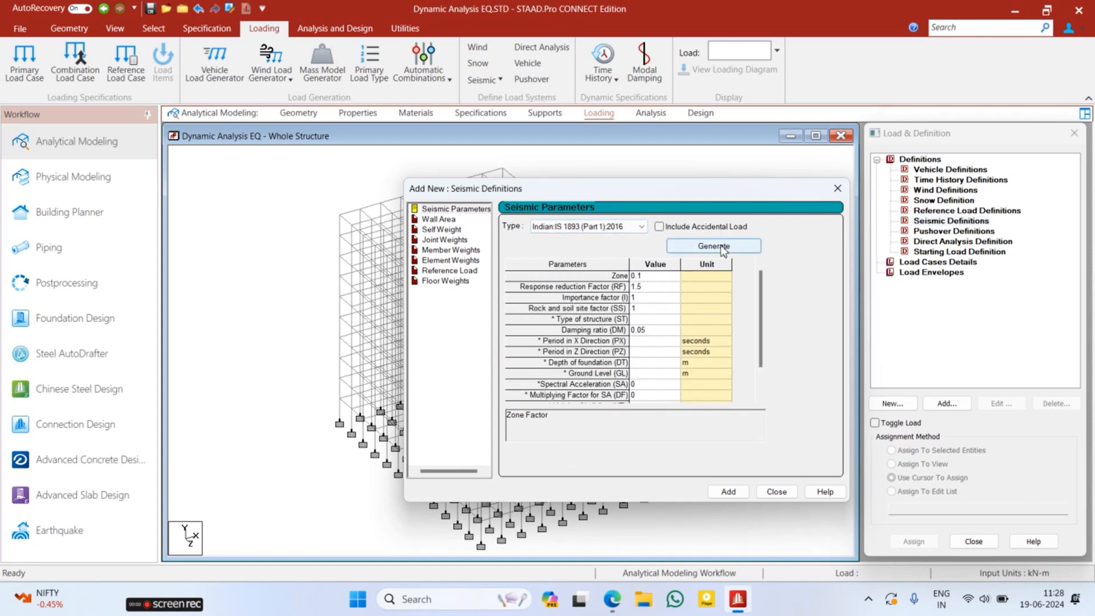
# - In the IS 1893 parameter generator, choose zone IV and the response reduction factor for RC buildings with ordinary moment resisting frames
pyautogui.click(565, 253)
pyautogui.click(559, 273)
pyautogui.click(589, 251)
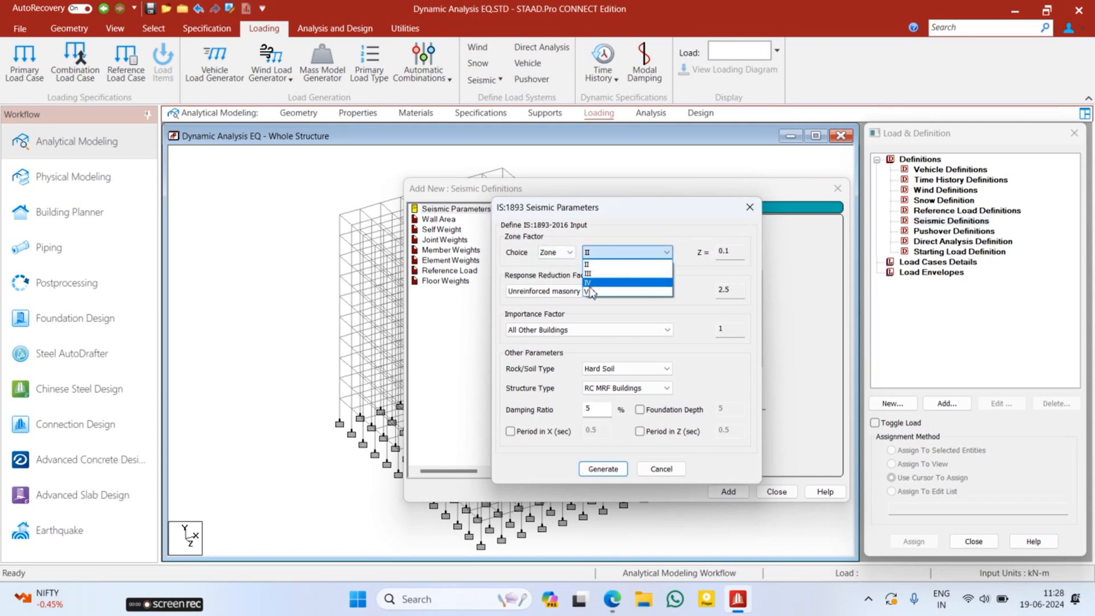
pyautogui.click(588, 283)
pyautogui.click(587, 291)
pyautogui.scroll(3, 549, 349)
pyautogui.click(561, 303)
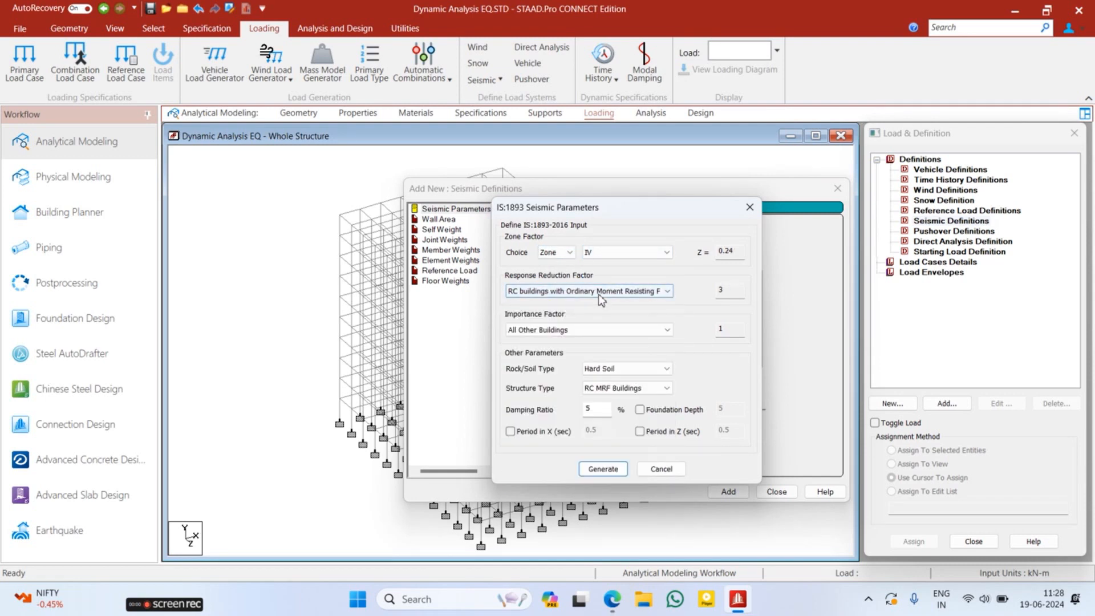
# - Set importance to residential or commercial buildings, soil to medium and structure type to RC MRF buildings, and add the generated seismic parameters
pyautogui.click(599, 331)
pyautogui.click(570, 346)
pyautogui.click(621, 370)
pyautogui.click(622, 370)
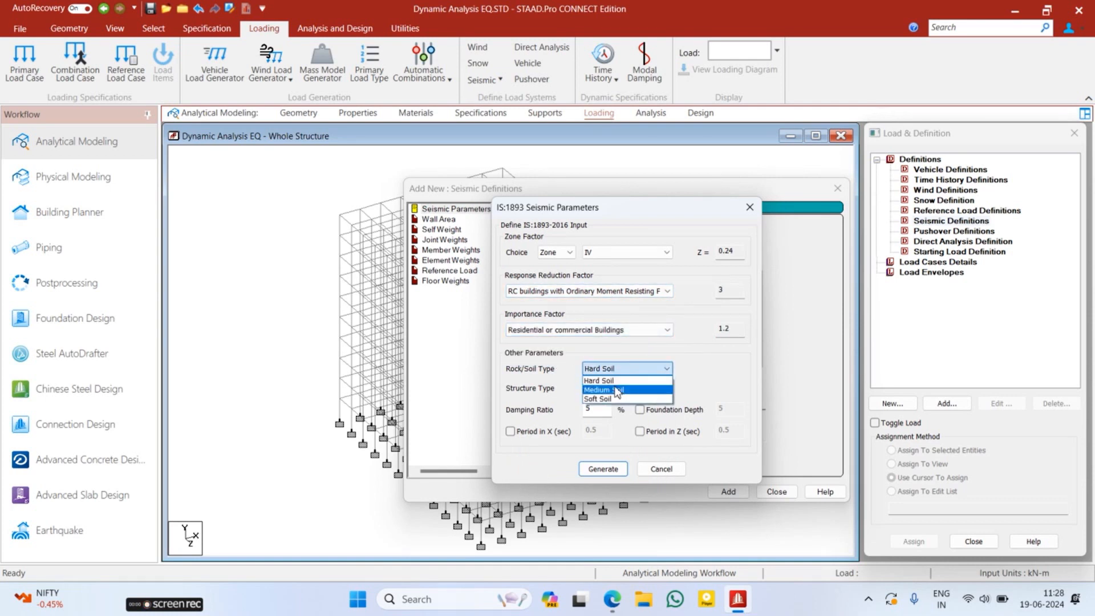
pyautogui.click(636, 392)
pyautogui.click(636, 387)
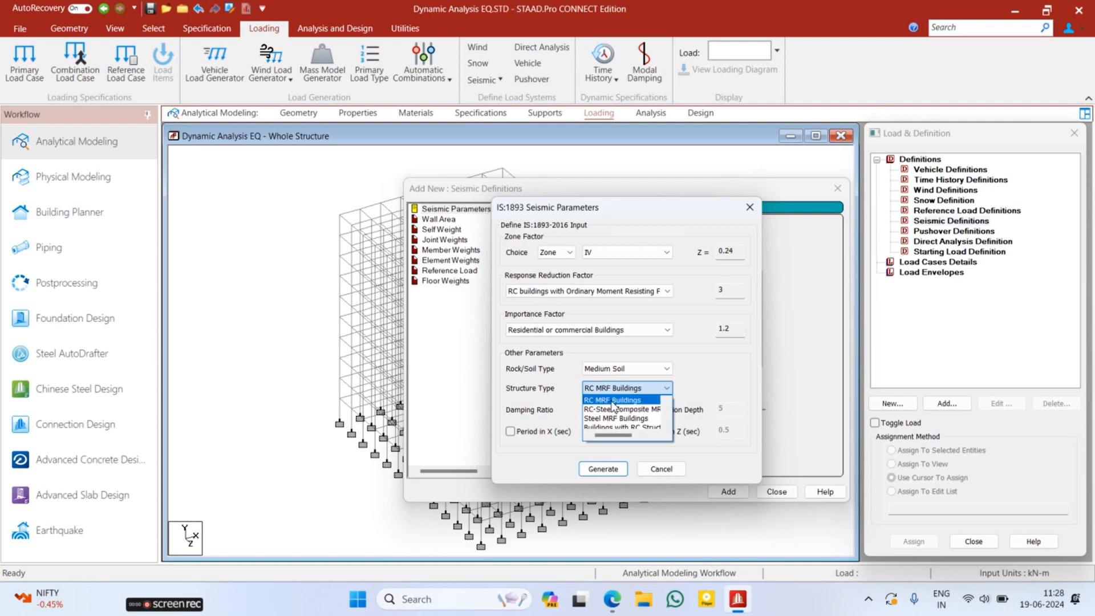
pyautogui.click(612, 400)
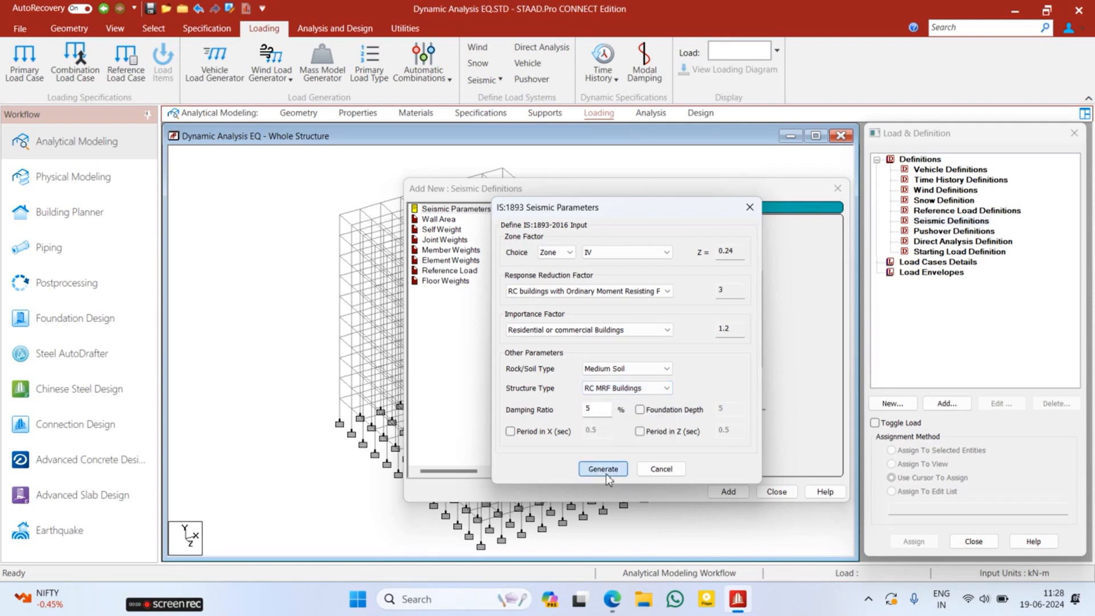
pyautogui.click(604, 471)
pyautogui.click(716, 491)
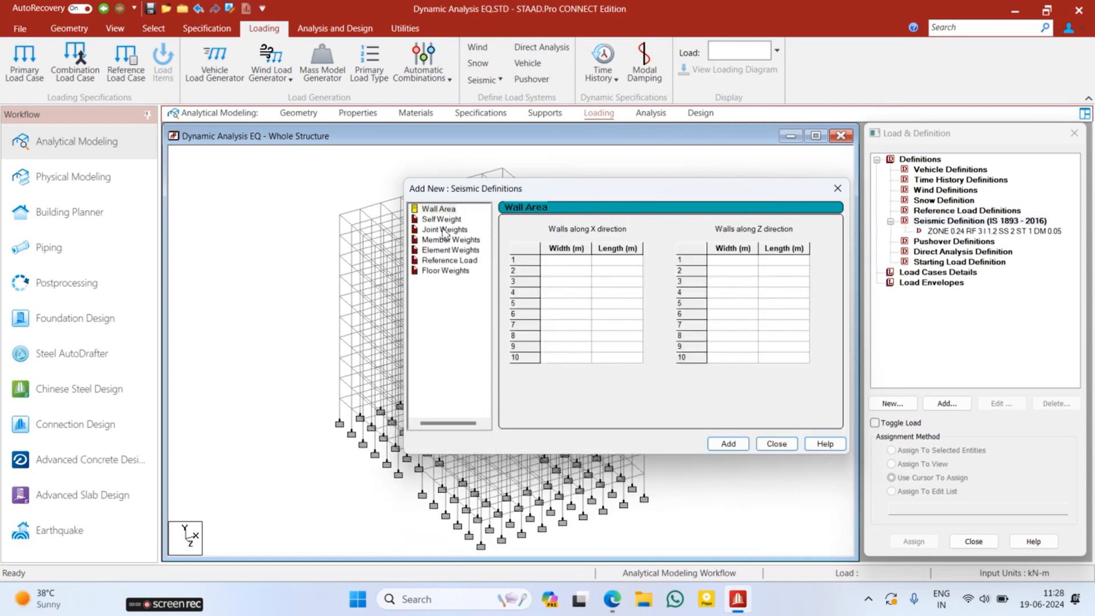
# - Add a self weight with factor 1 to the seismic definition
pyautogui.click(443, 221)
pyautogui.click(668, 302)
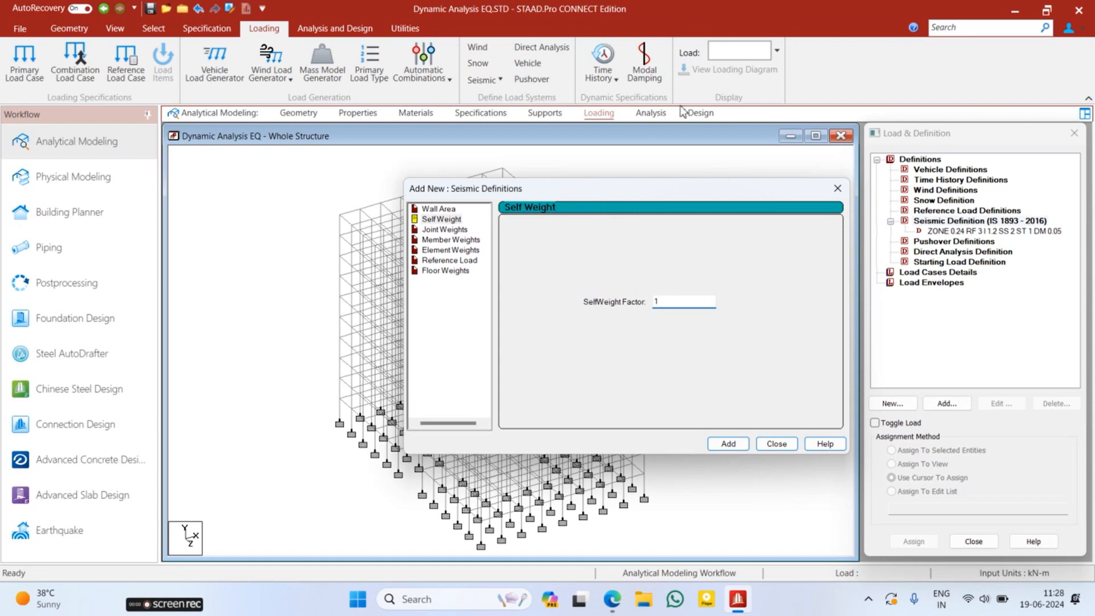
pyautogui.moveTo(621, 188); pyautogui.dragTo(521, 177)
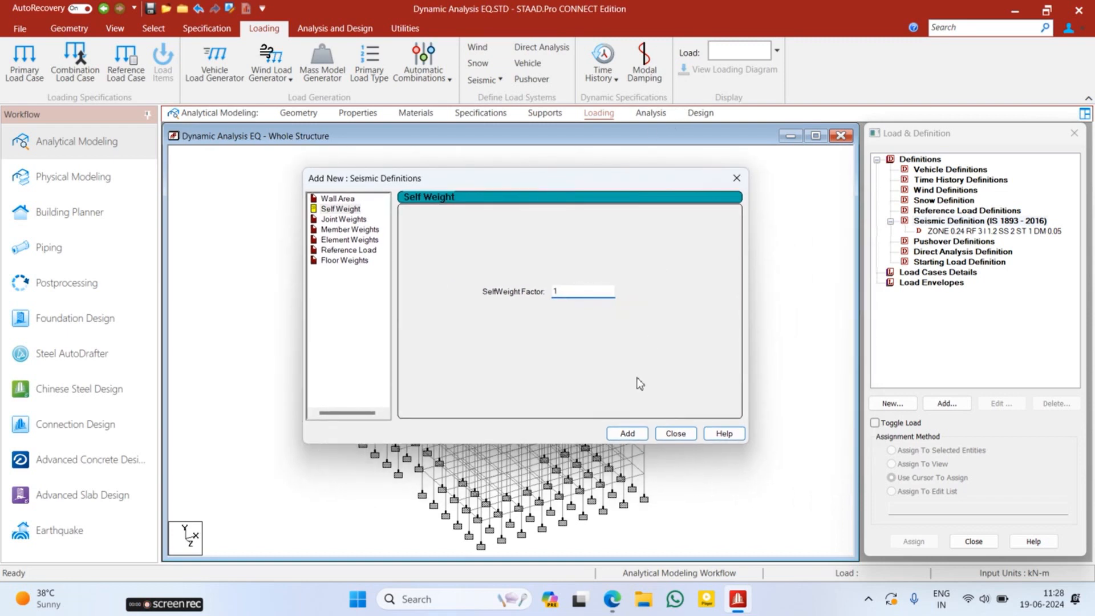
pyautogui.click(633, 434)
pyautogui.click(673, 434)
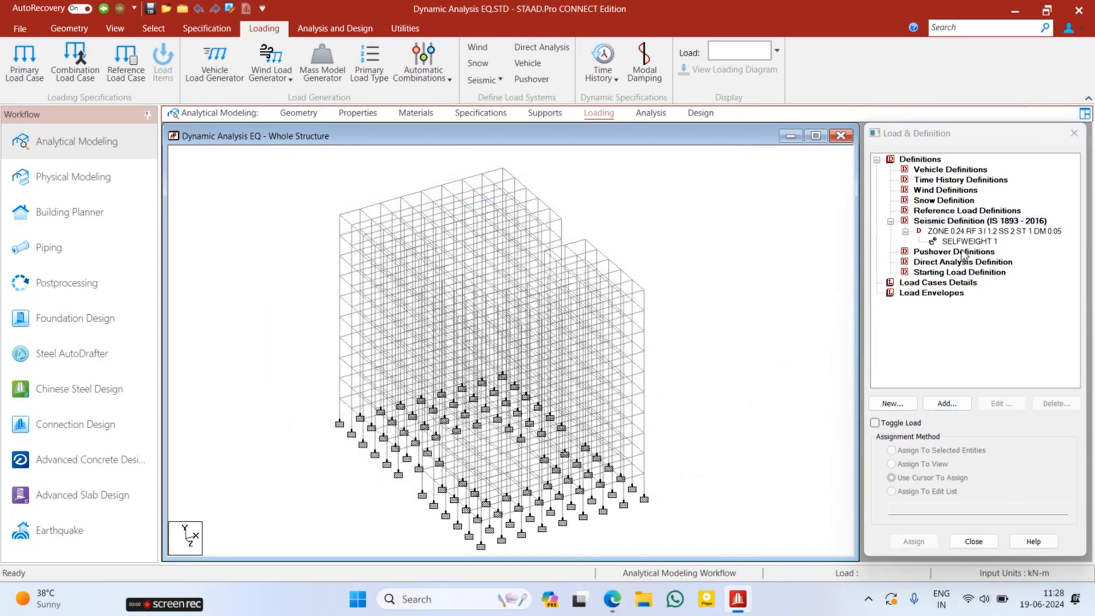
pyautogui.click(970, 241)
pyautogui.click(936, 232)
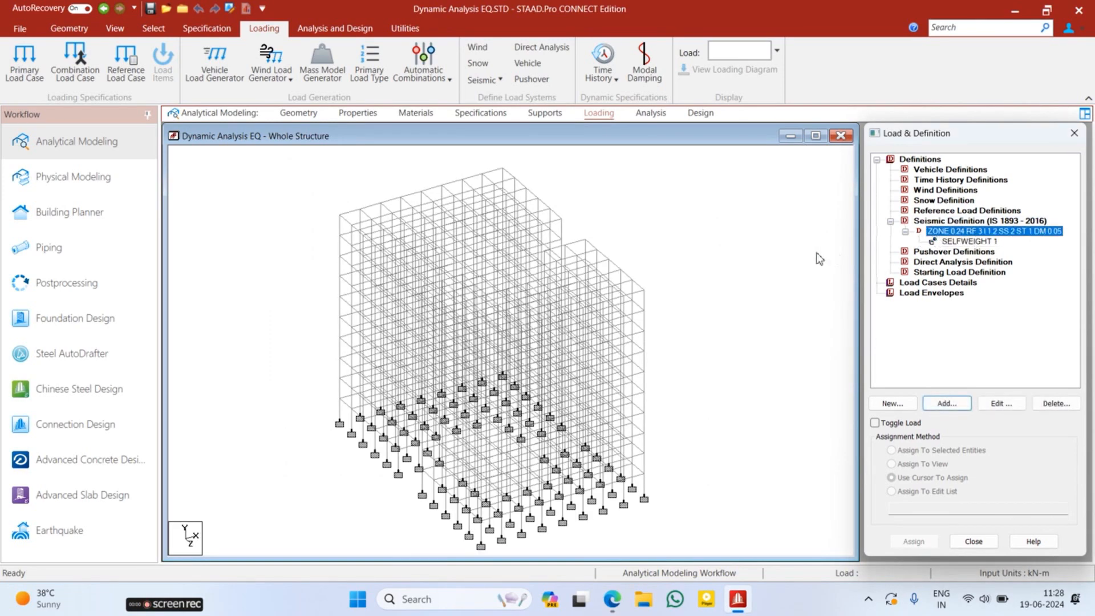
pyautogui.click(810, 253)
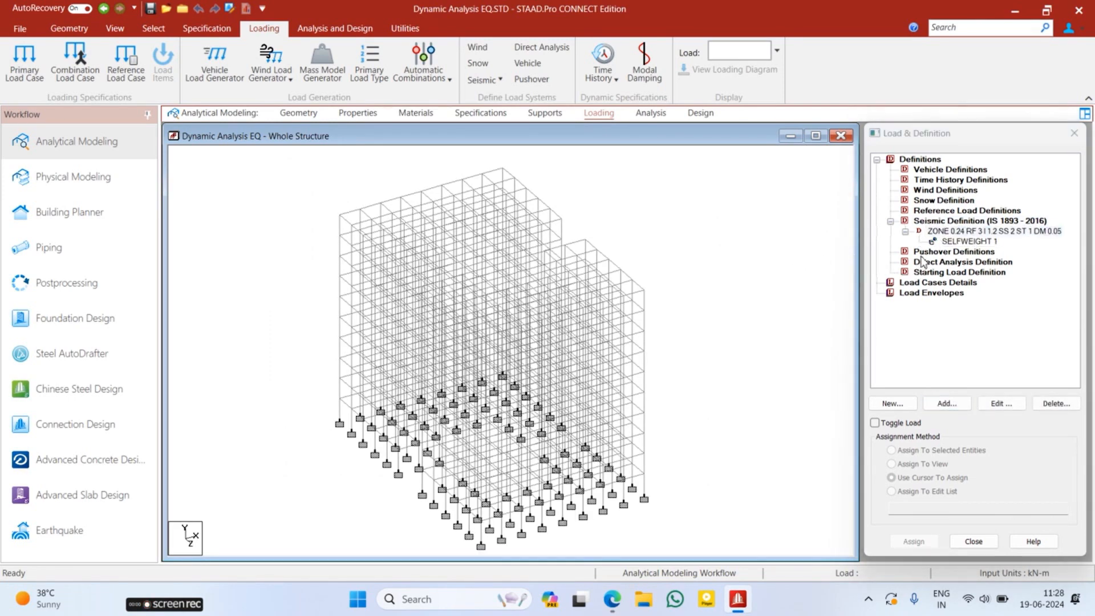
pyautogui.click(929, 221)
pyautogui.click(742, 427)
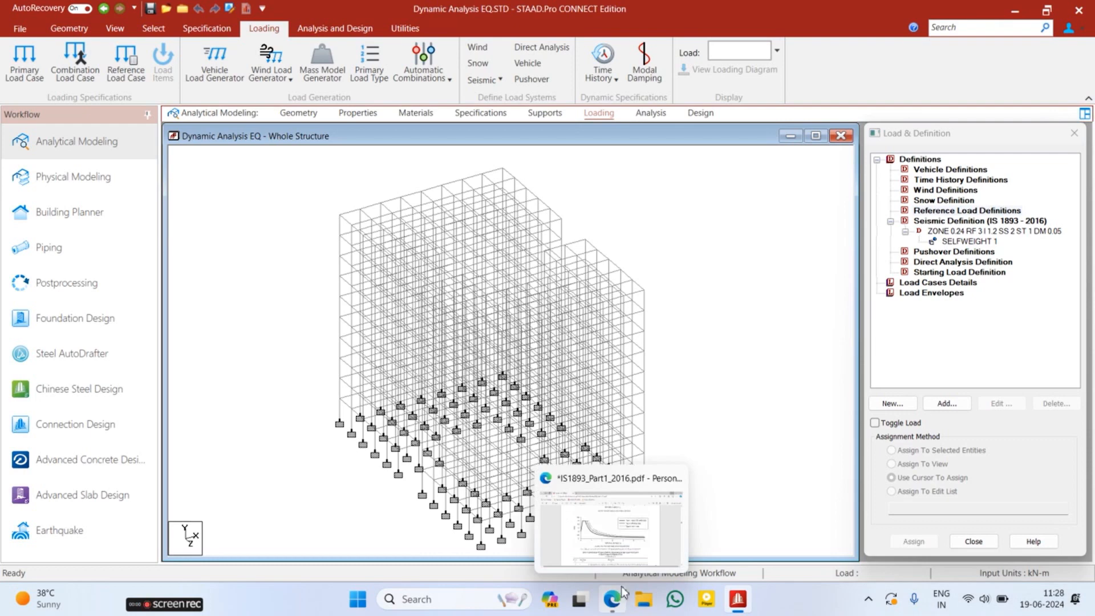
pyautogui.click(950, 233)
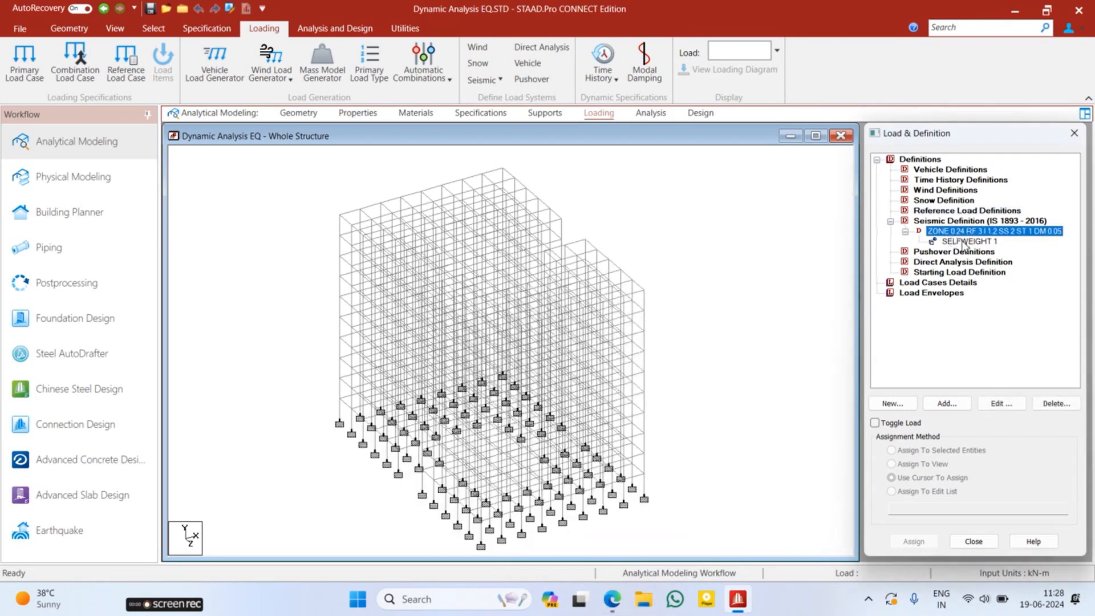
pyautogui.click(963, 241)
pyautogui.click(834, 258)
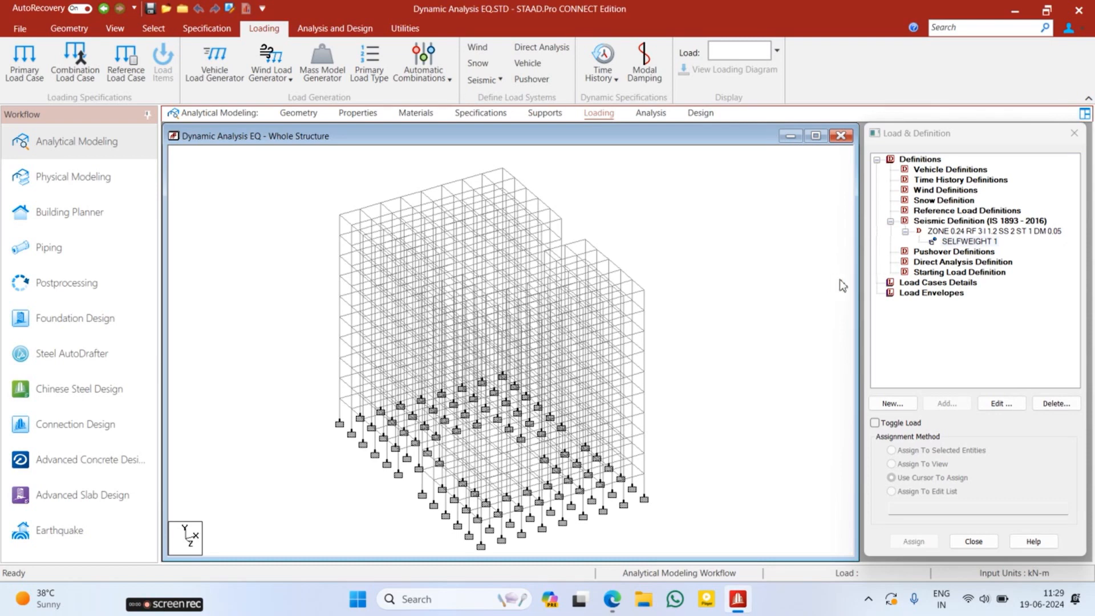
pyautogui.click(958, 232)
pyautogui.click(918, 282)
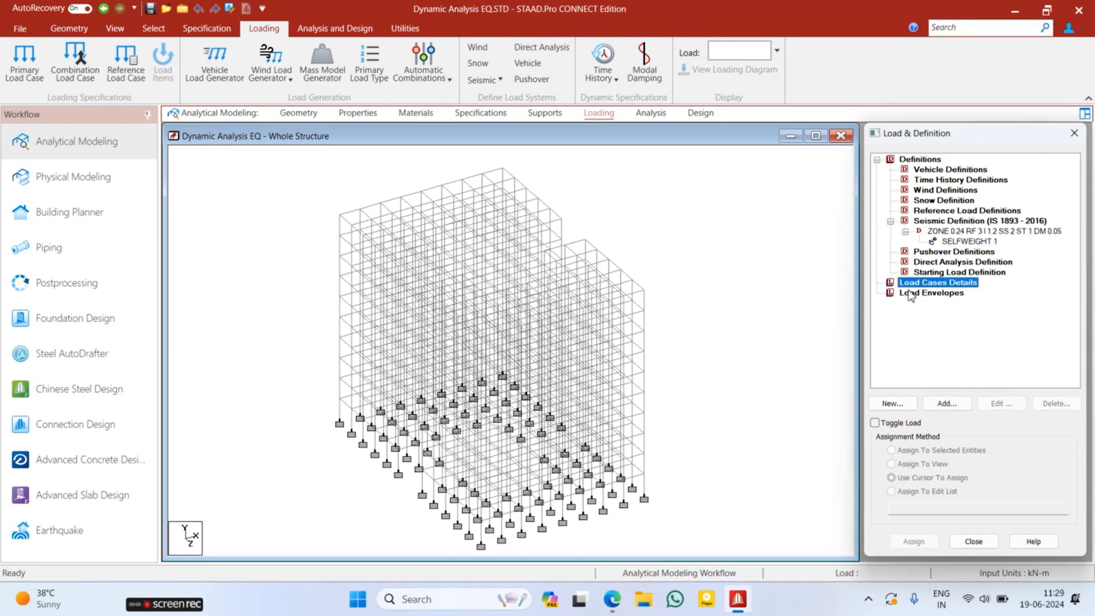
pyautogui.click(795, 322)
# - Add primary load case 1 with the Seismic-H loading type and the title EQ X
pyautogui.click(932, 283)
pyautogui.click(948, 403)
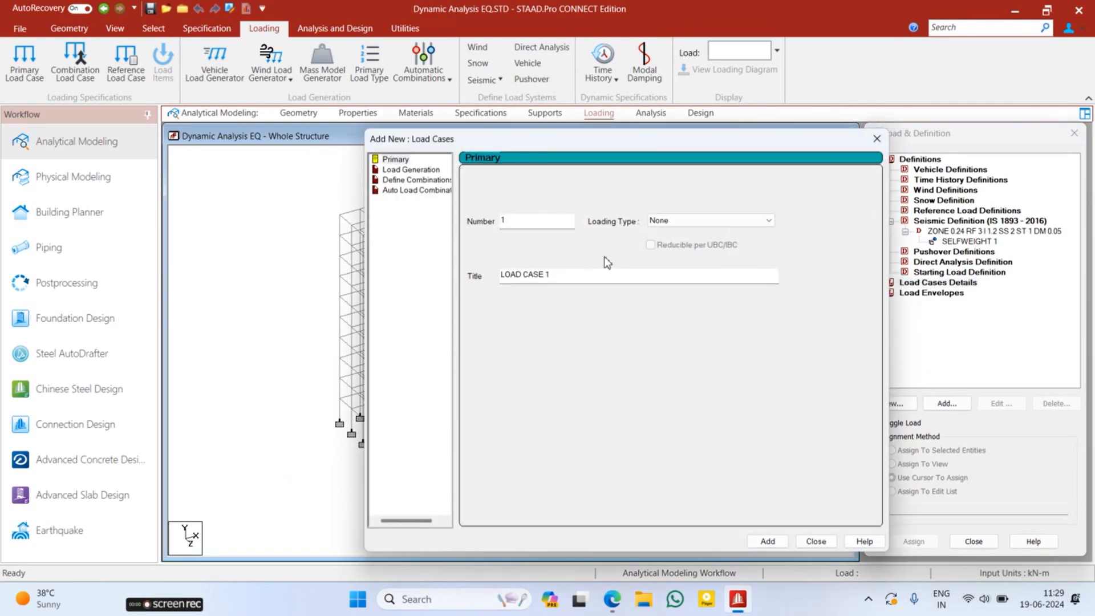
pyautogui.click(712, 219)
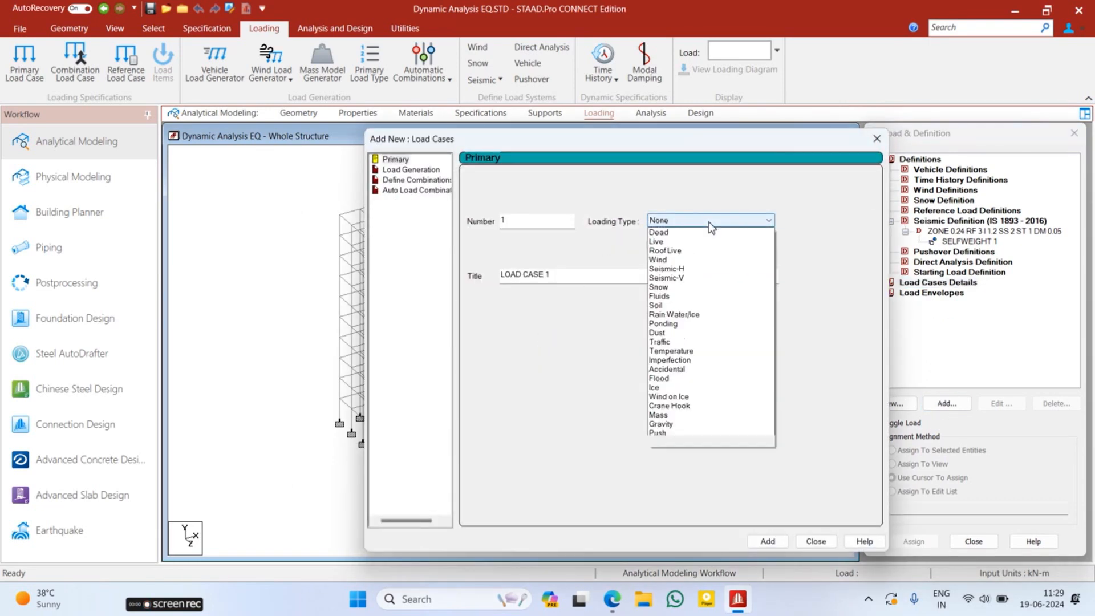
pyautogui.click(694, 270)
pyautogui.moveTo(557, 275); pyautogui.dragTo(500, 275)
pyautogui.write('EQc X')
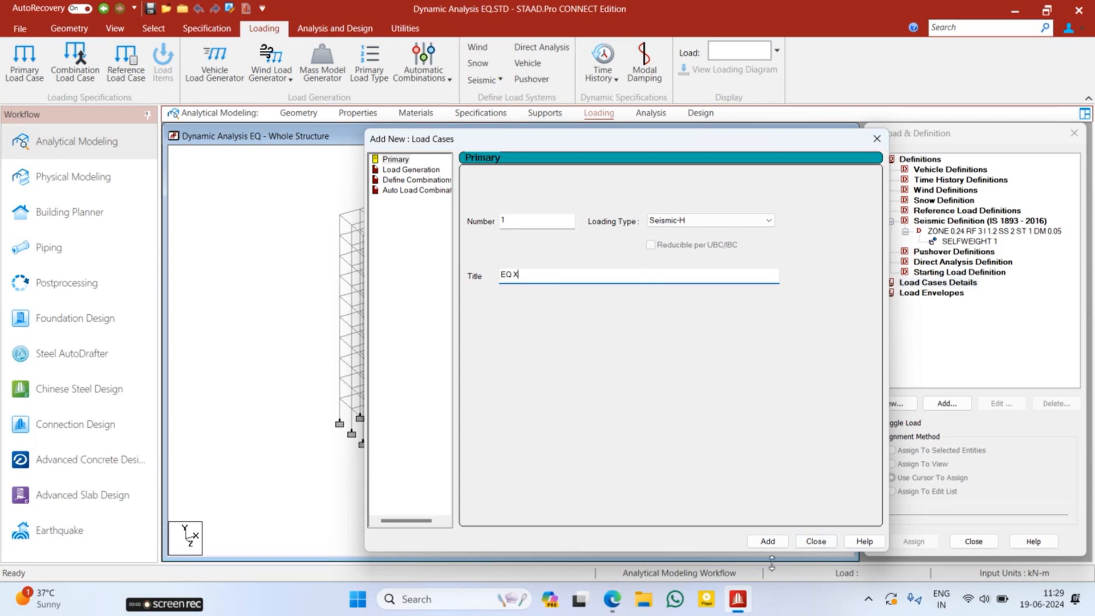
pyautogui.click(770, 543)
# - Add primary load case 2 titled EQ Z, keeping the Seismic-H loading type
pyautogui.moveTo(568, 276); pyautogui.dragTo(499, 279)
pyautogui.write('EQ')
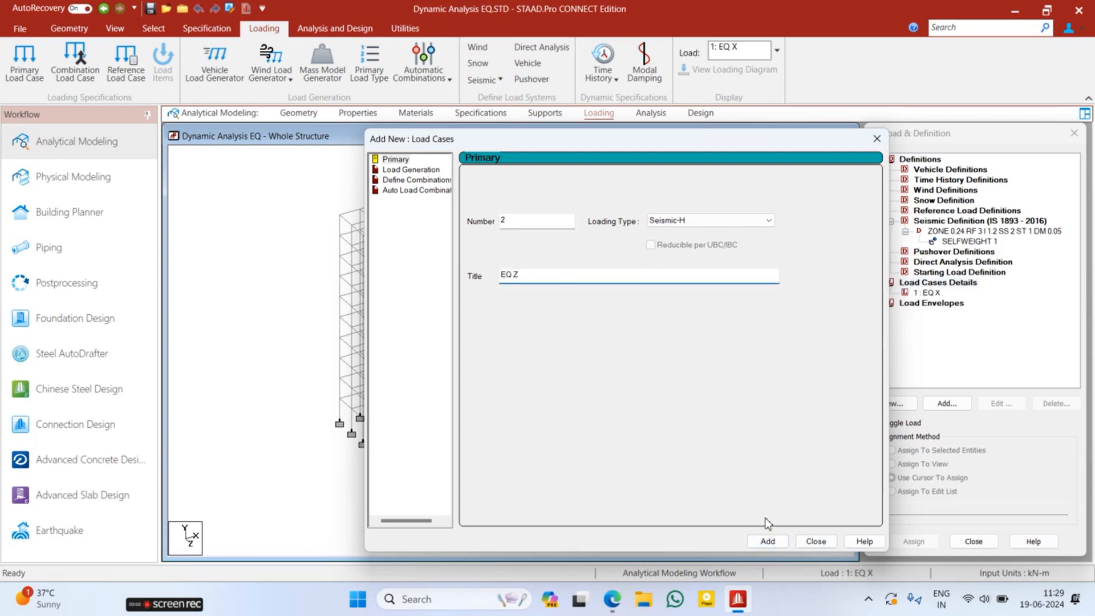
pyautogui.click(768, 542)
# - Add primary load cases 3 and 4, titled DL and LL, both with the Dead loading type
pyautogui.click(673, 222)
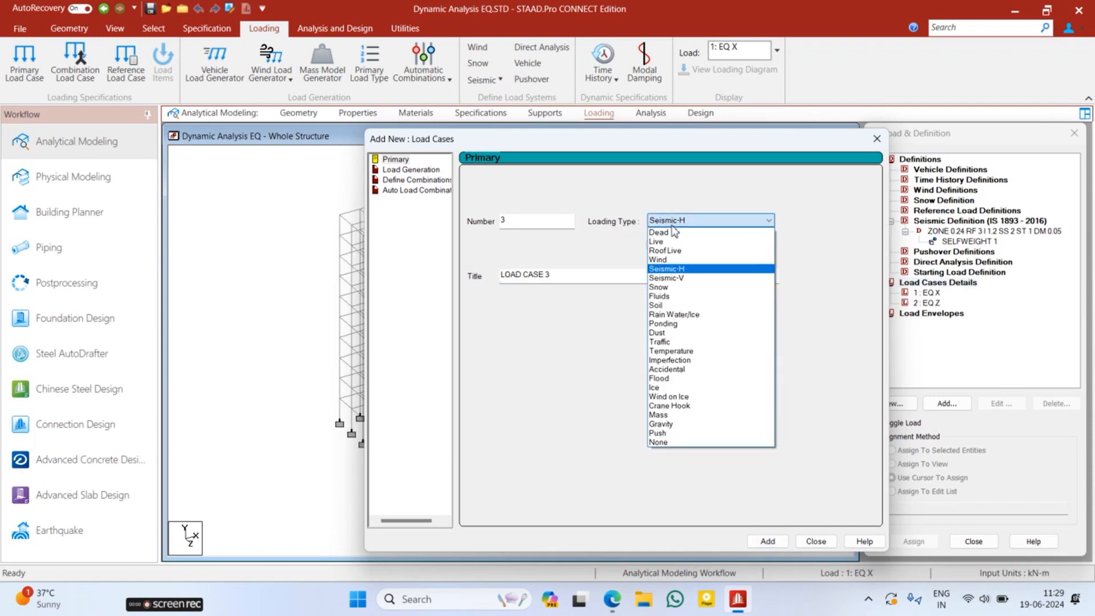
pyautogui.click(661, 232)
pyautogui.moveTo(553, 276); pyautogui.dragTo(445, 301)
pyautogui.write('DL')
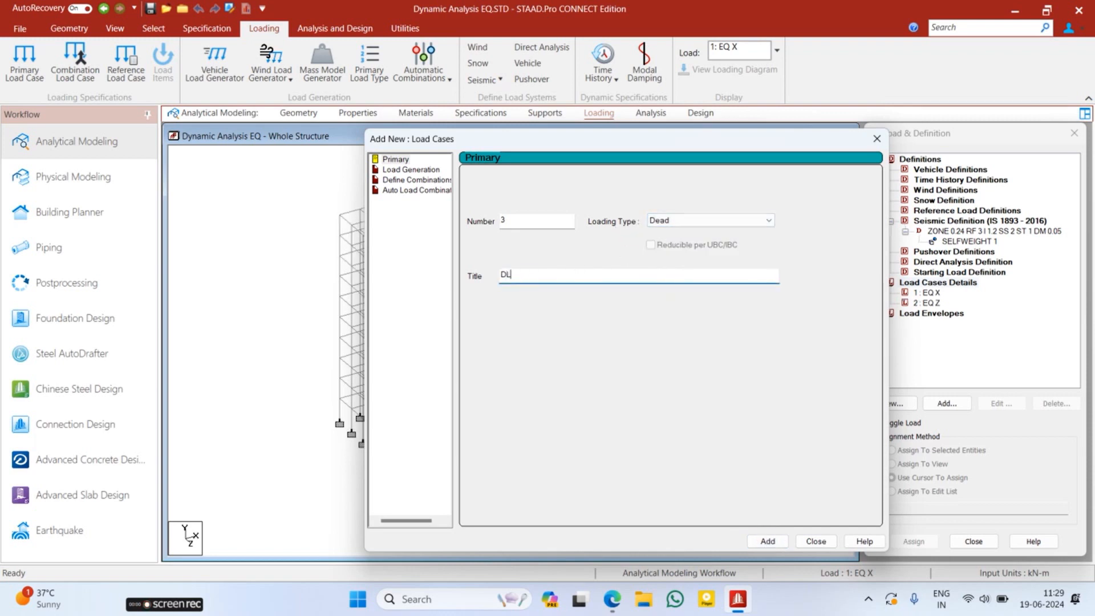
pyautogui.press('Return')
pyautogui.write('LL')
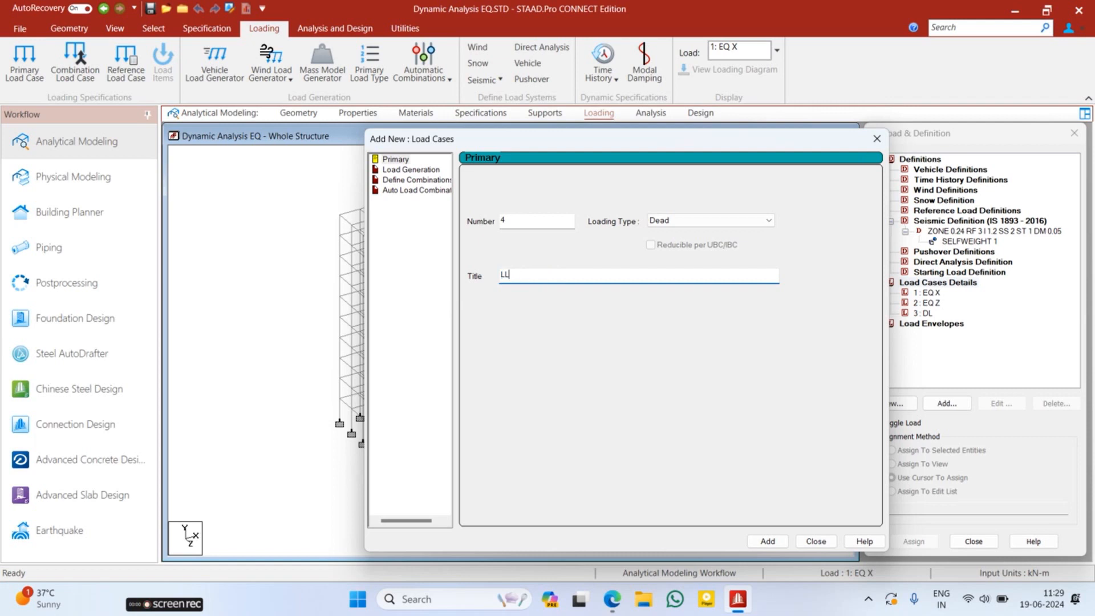
pyautogui.click(783, 540)
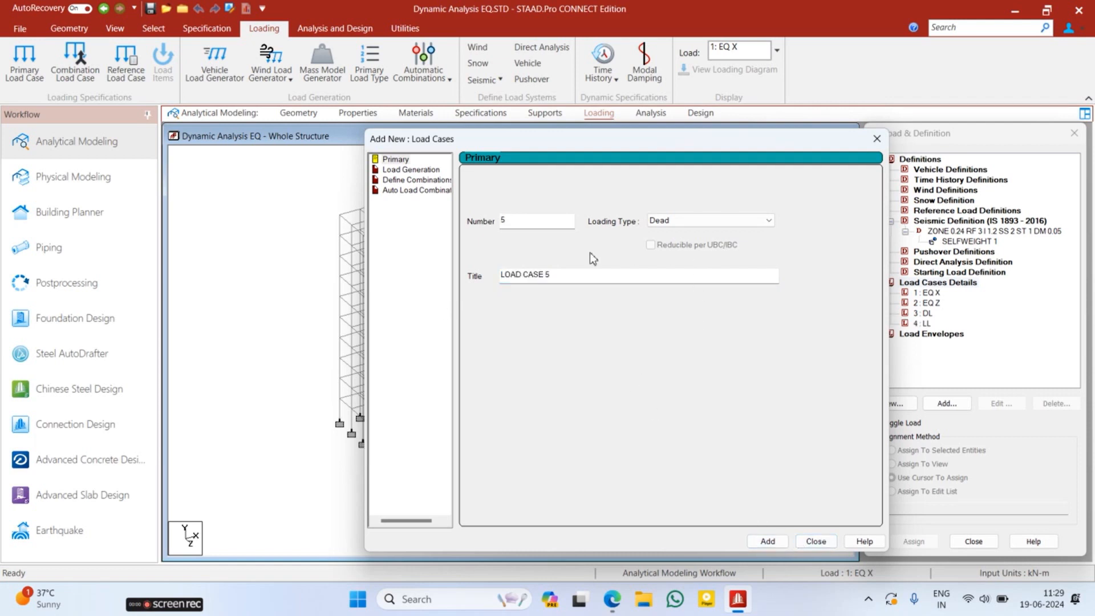
# - Add primary load case 5 titled PW with the Dead loading type and finish adding cases
pyautogui.moveTo(578, 275); pyautogui.dragTo(489, 285)
pyautogui.write('PW')
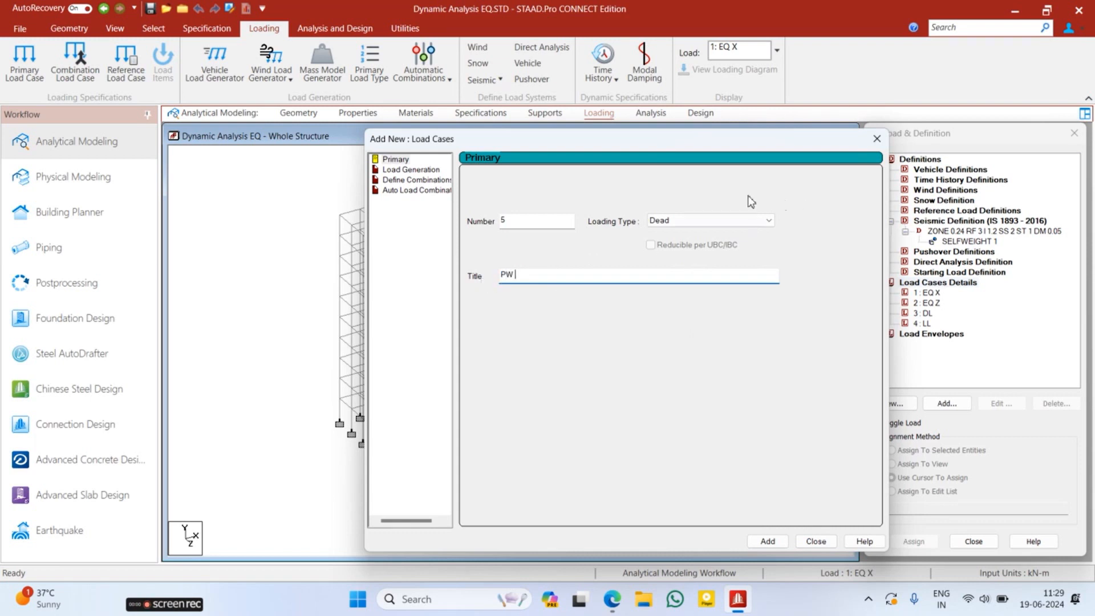
pyautogui.click(673, 221)
pyautogui.click(673, 221)
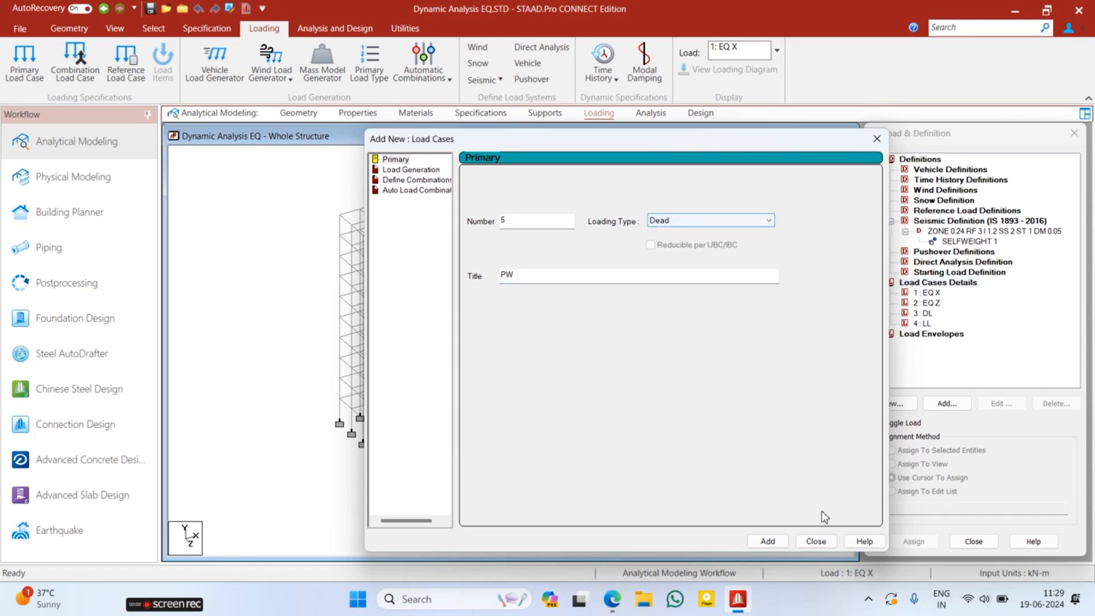
pyautogui.click(766, 541)
pyautogui.click(815, 541)
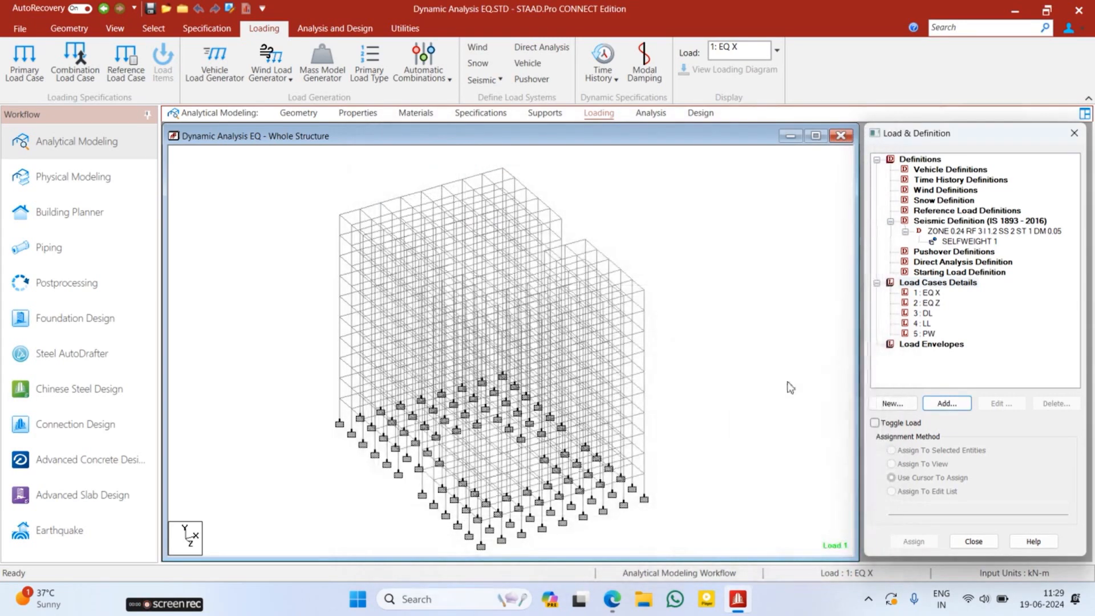
# - Add primary load case 6 titled FF with the Dead loading type and close the load case dialog
pyautogui.click(929, 283)
pyautogui.click(951, 403)
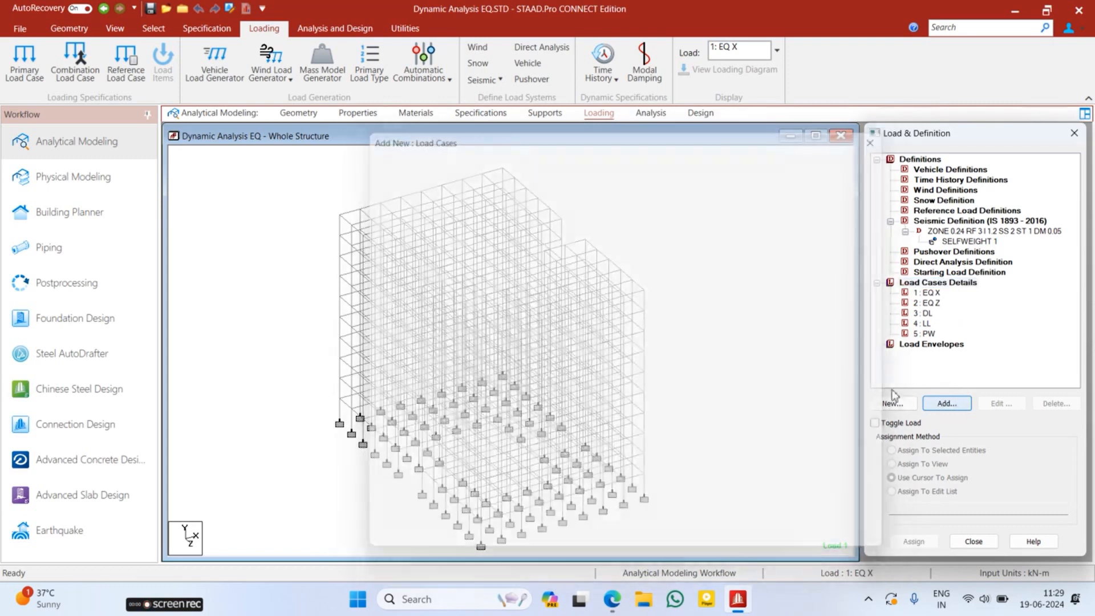
pyautogui.click(676, 221)
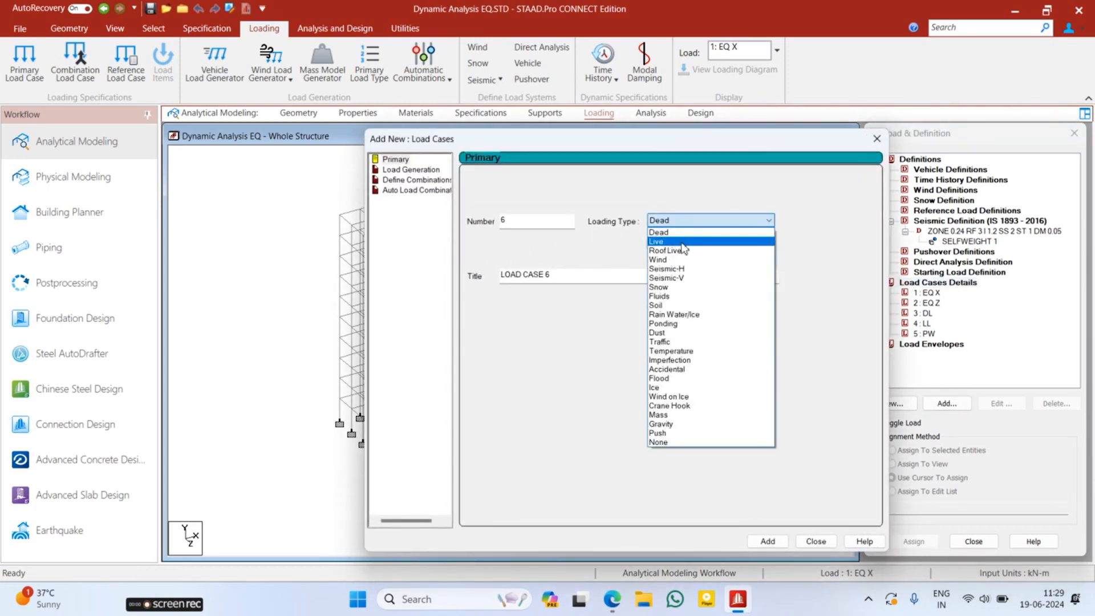
pyautogui.click(673, 242)
pyautogui.click(555, 279)
pyautogui.click(676, 221)
pyautogui.click(668, 241)
pyautogui.click(672, 222)
pyautogui.click(668, 232)
pyautogui.moveTo(573, 277); pyautogui.dragTo(414, 302)
pyautogui.write('FF')
pyautogui.click(768, 542)
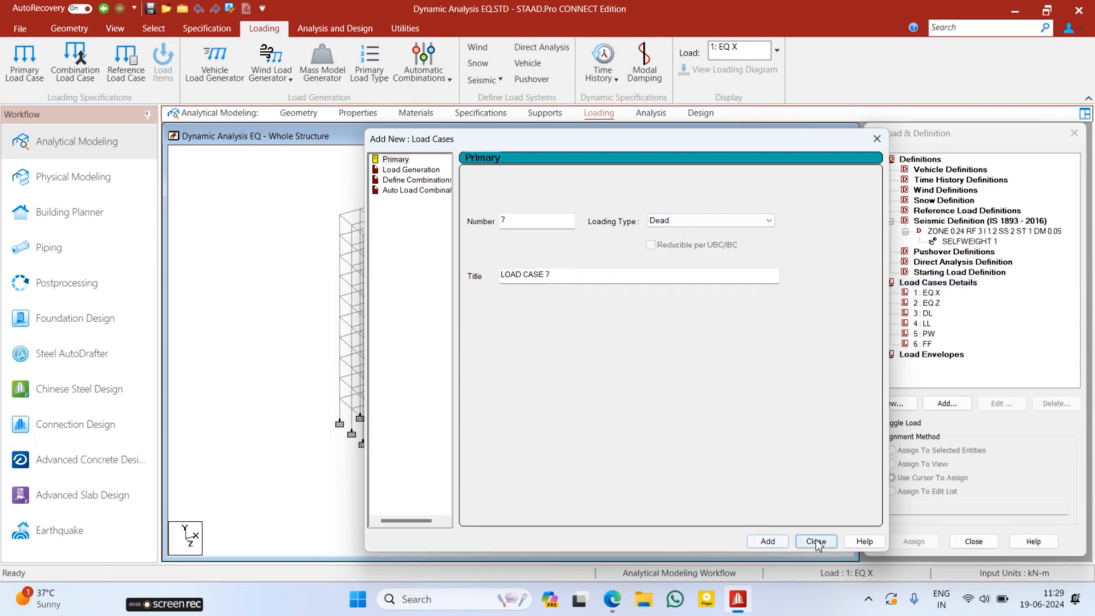
pyautogui.click(815, 541)
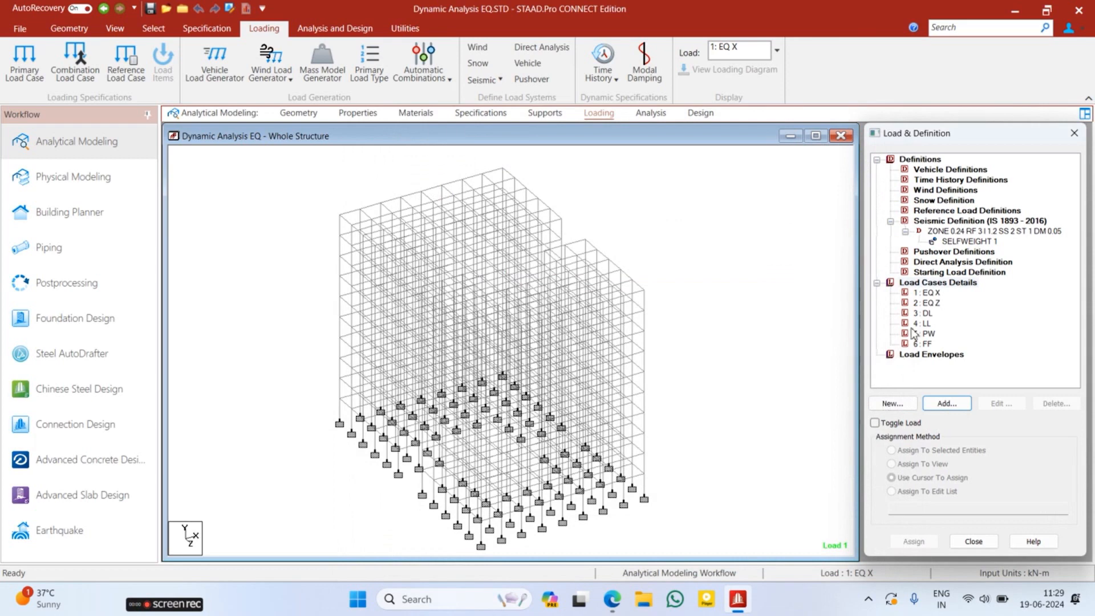
# - Add a seismic load in the X direction with factor 1 to load case EQ X
pyautogui.click(929, 294)
pyautogui.click(947, 403)
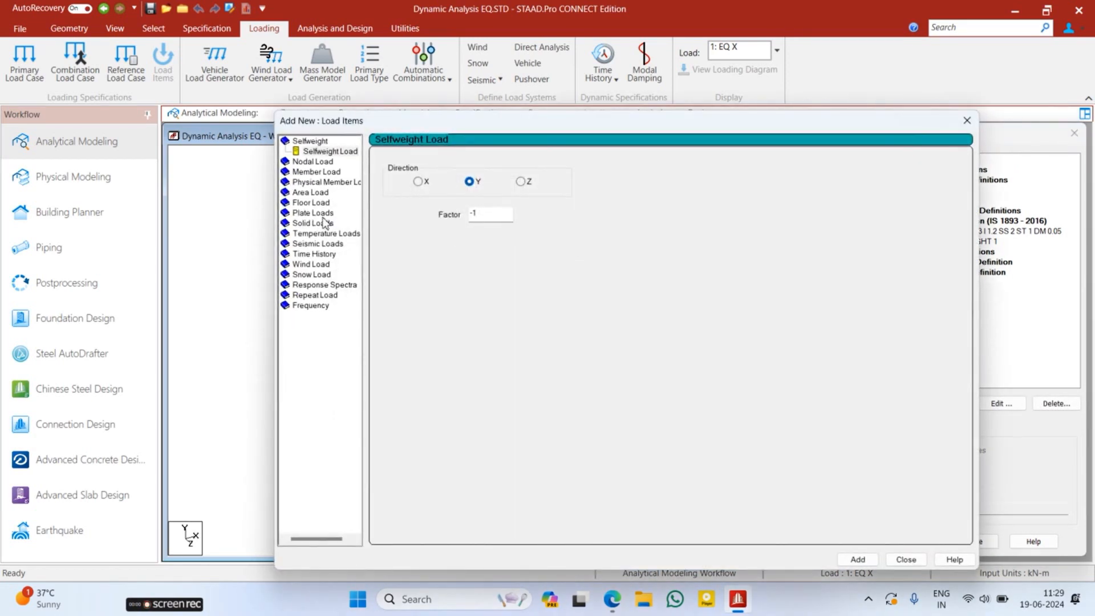
pyautogui.click(324, 244)
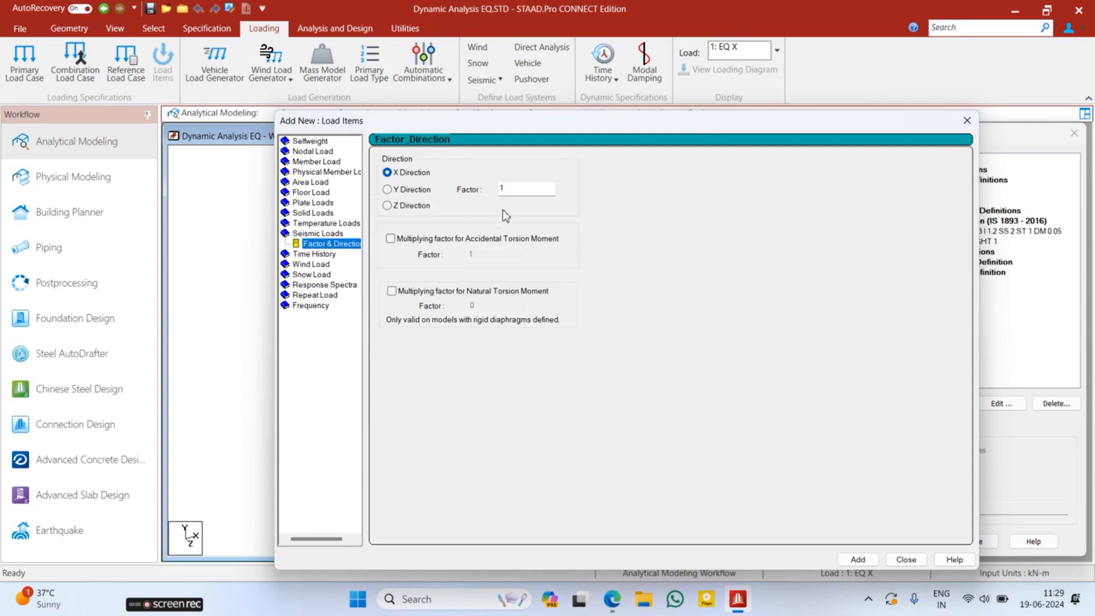
pyautogui.click(858, 559)
pyautogui.click(906, 559)
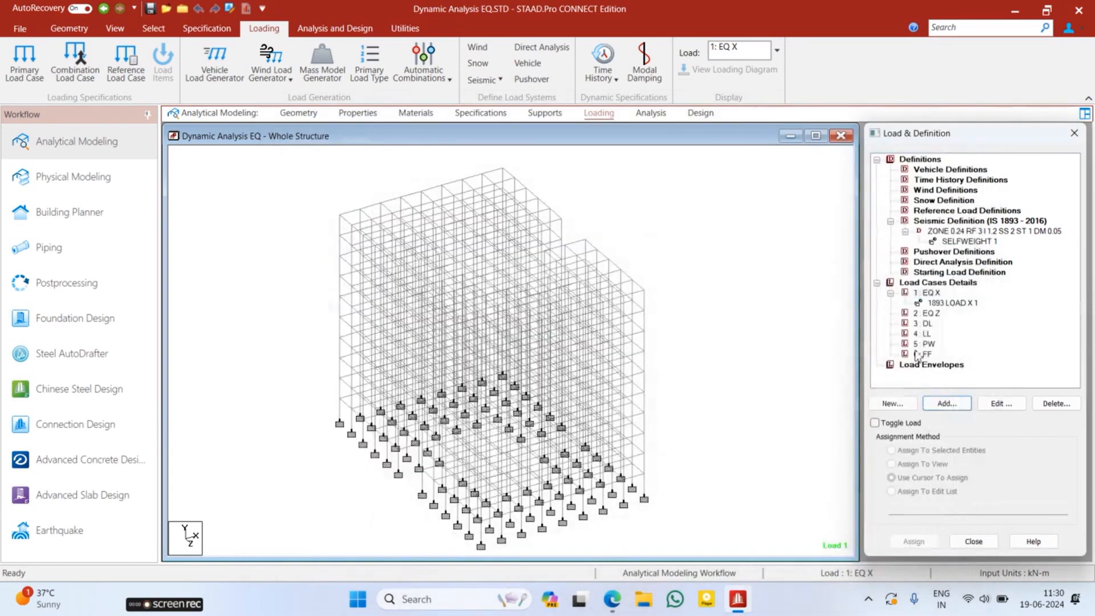
# - Add a seismic load in the Z direction with factor 1 to load case EQ Z
pyautogui.click(929, 314)
pyautogui.click(947, 403)
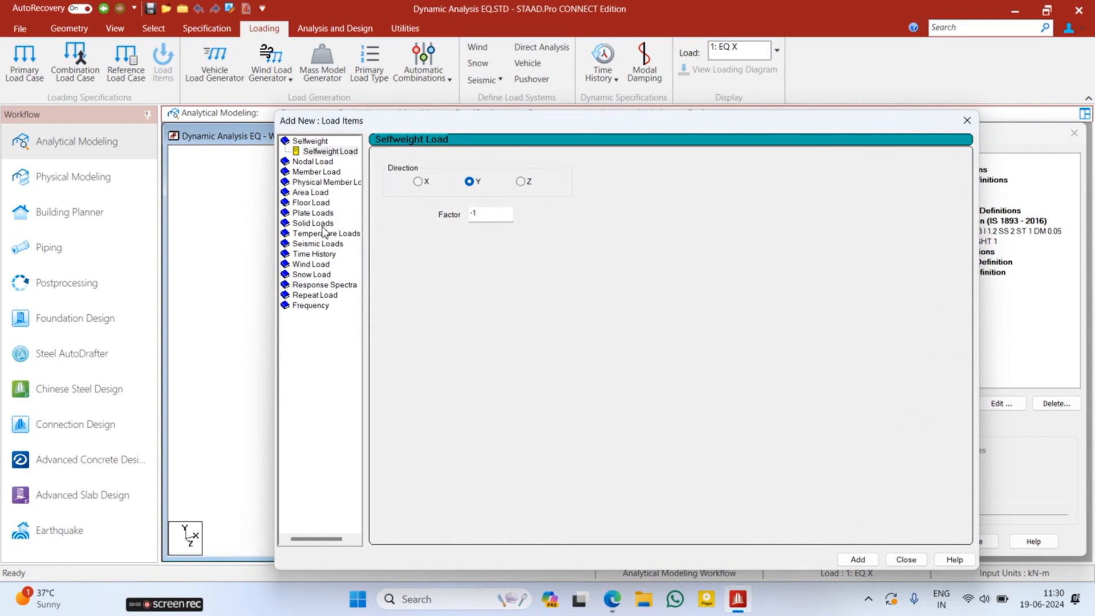
pyautogui.click(318, 244)
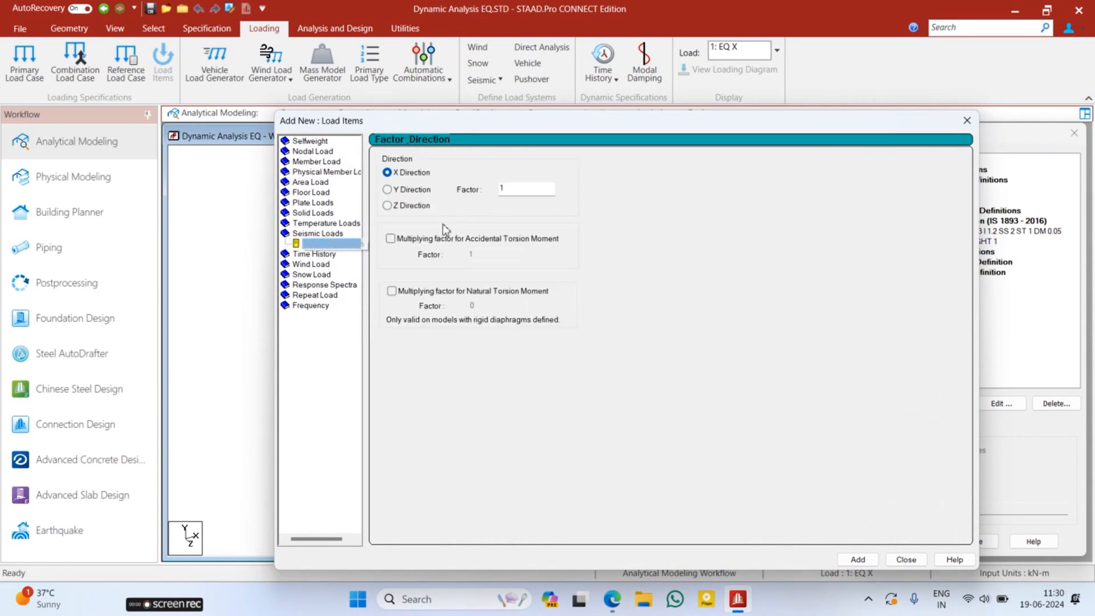
pyautogui.click(411, 205)
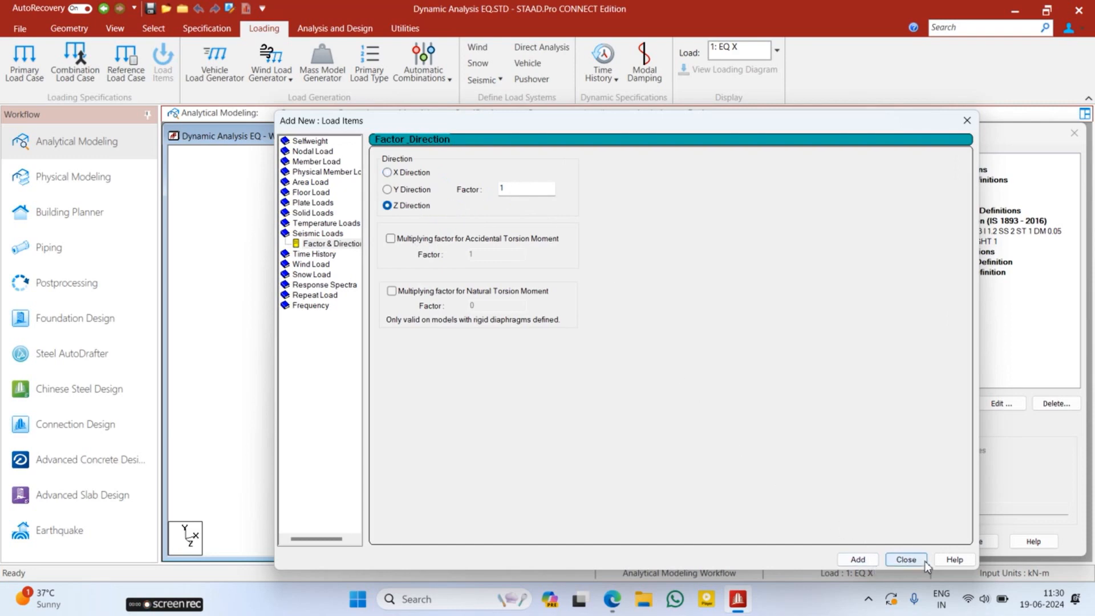
pyautogui.click(907, 560)
# - Add to DL a Y selfweight of factor -1 and a Global Y floor load of -3.75 kN/m2 over Y range 0 to 30 m
pyautogui.click(946, 403)
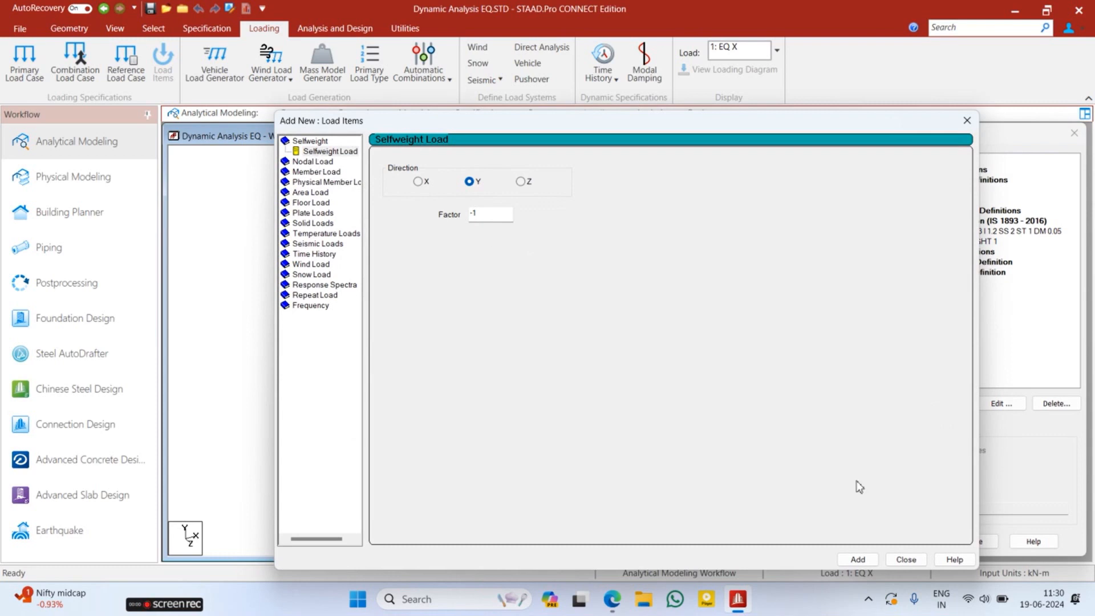
pyautogui.click(858, 559)
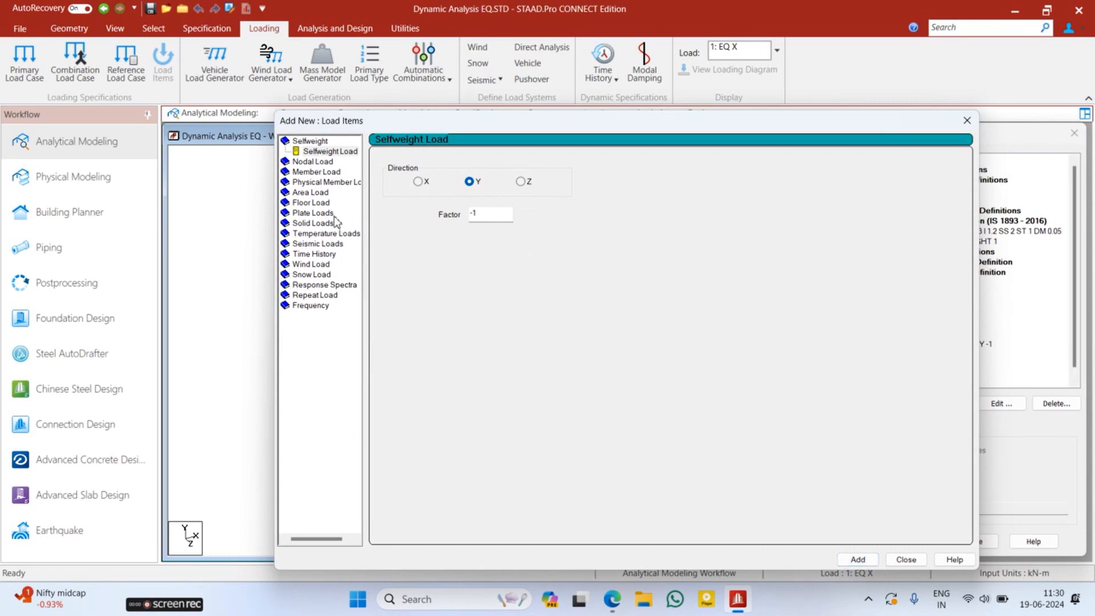
pyautogui.click(311, 193)
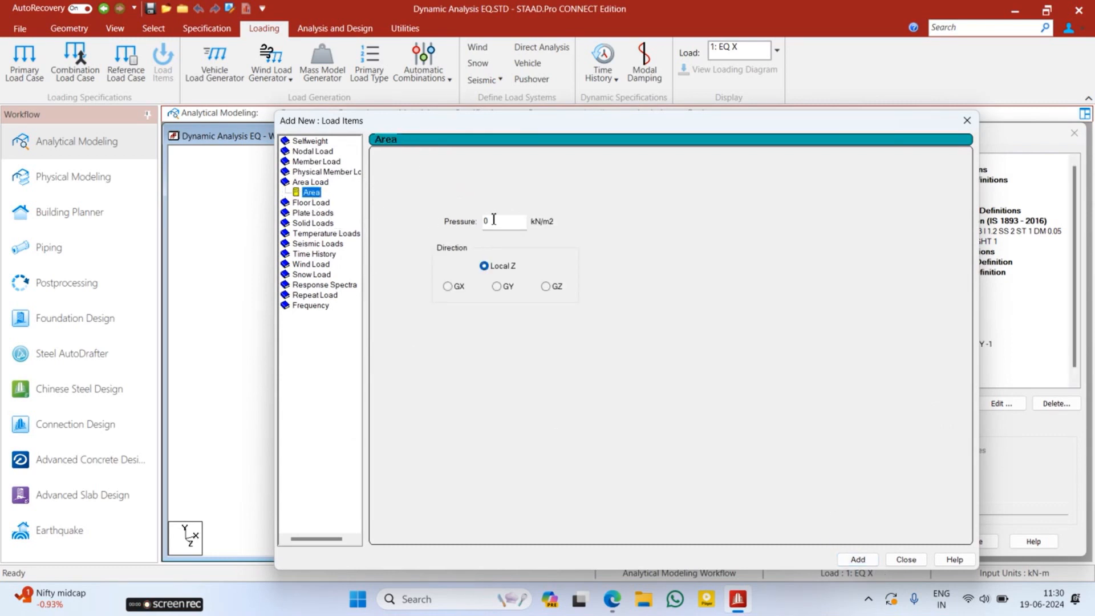
pyautogui.click(320, 203)
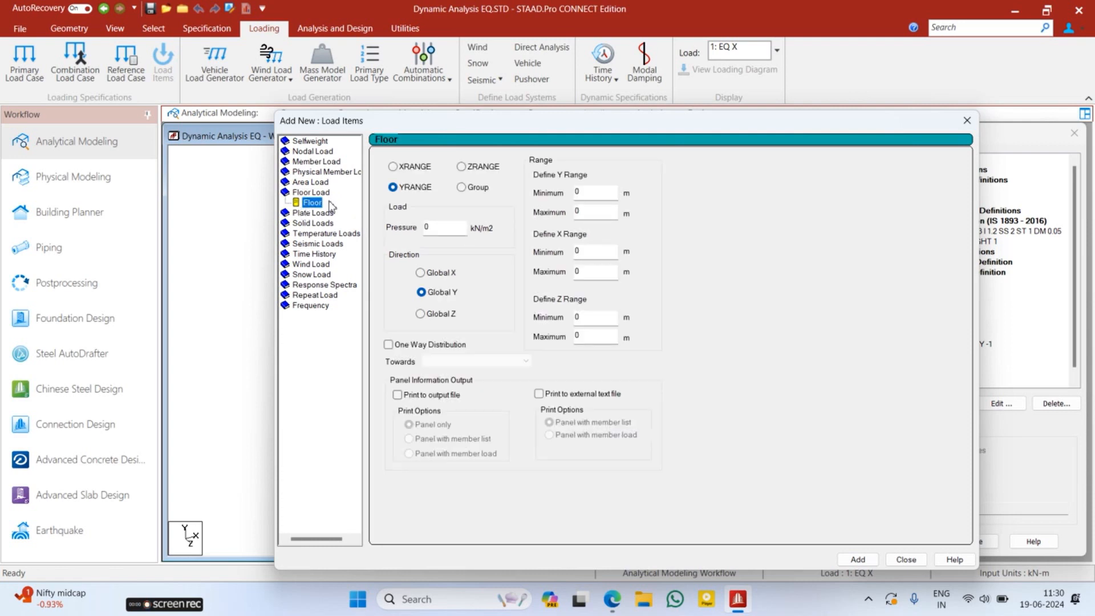
pyautogui.doubleClick(426, 228)
pyautogui.doubleClick(575, 212)
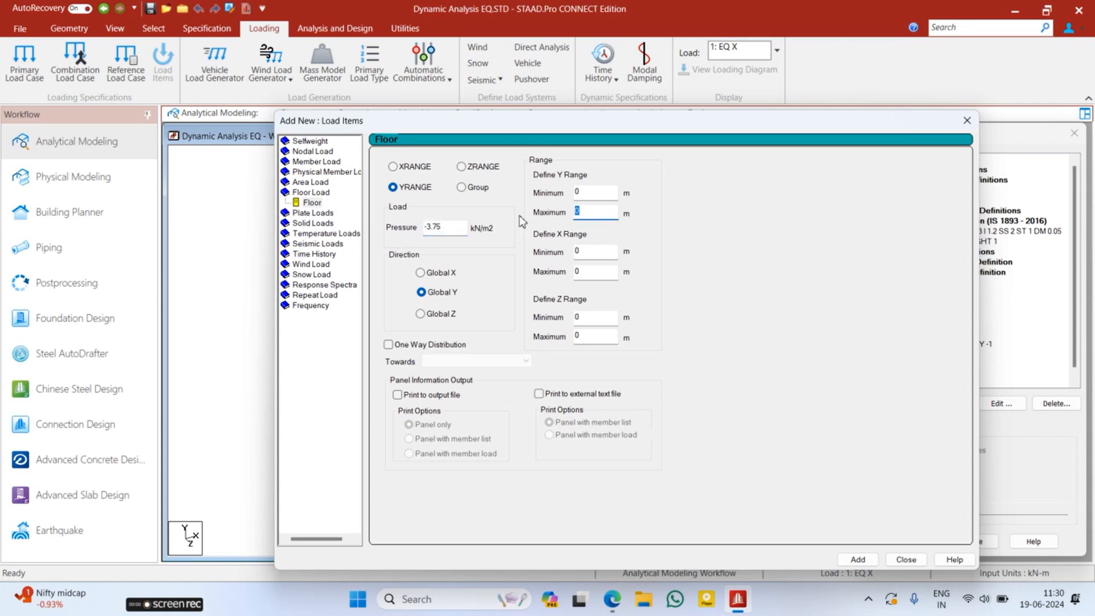
pyautogui.click(859, 561)
pyautogui.click(896, 561)
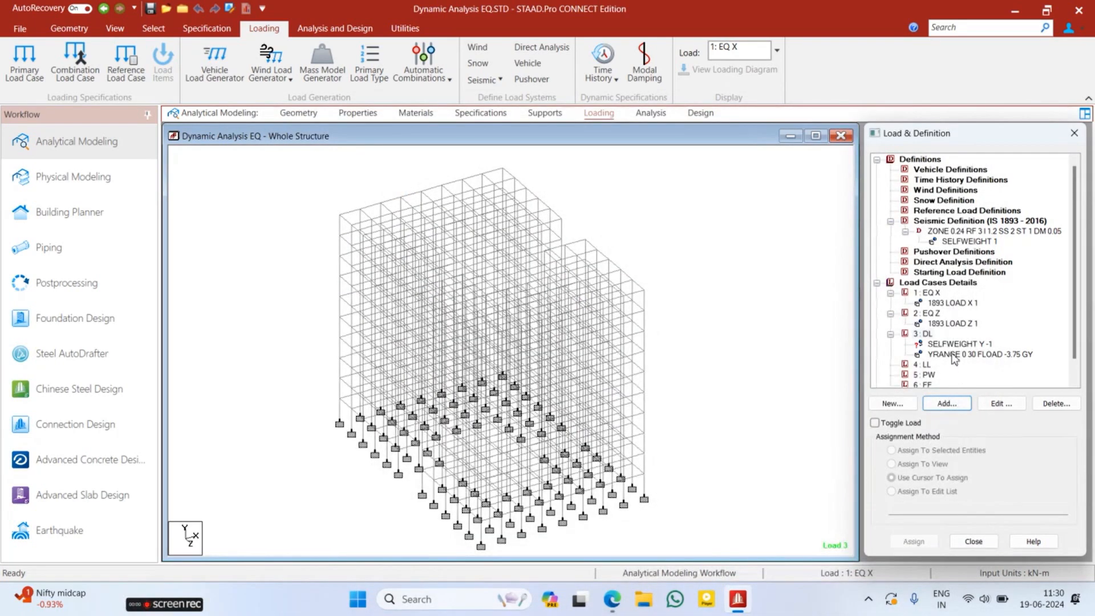
# - Display the DL floor load on the whole structure to check its distribution
pyautogui.click(953, 355)
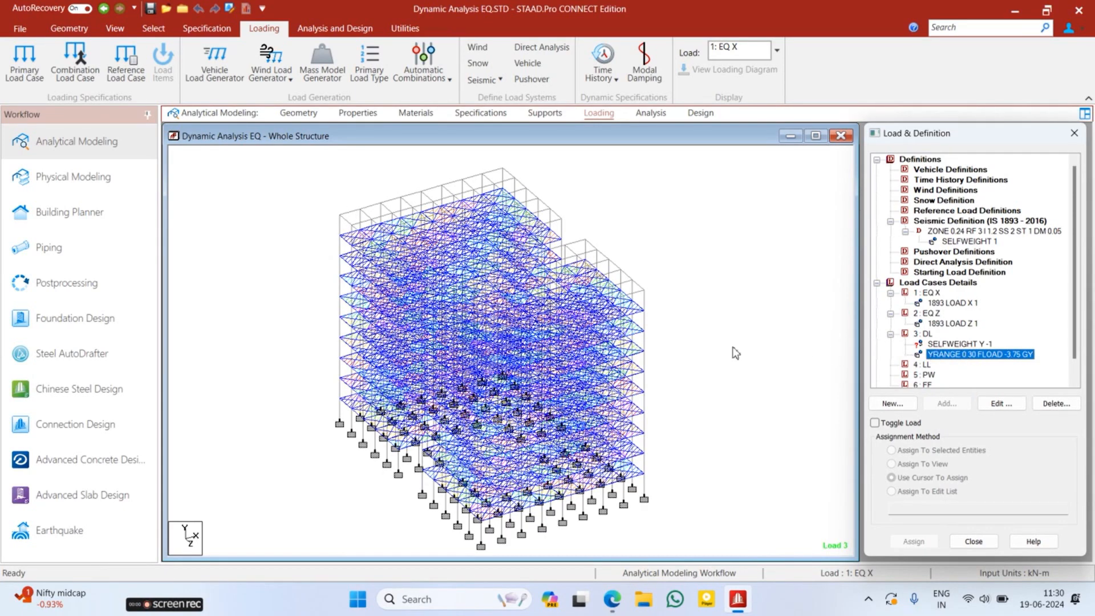
pyautogui.doubleClick(935, 354)
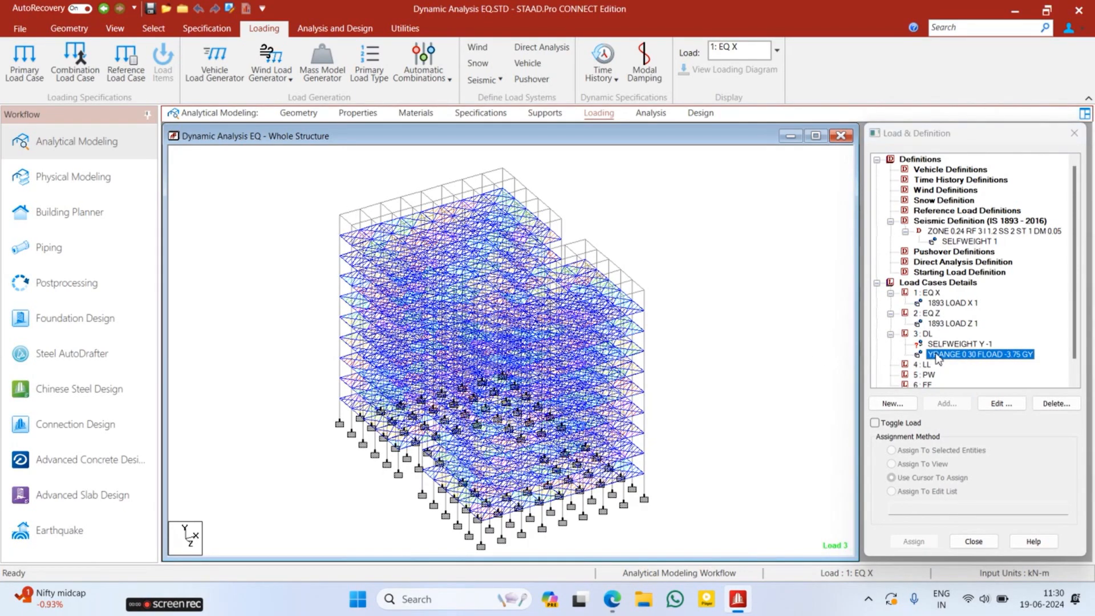
pyautogui.click(782, 140)
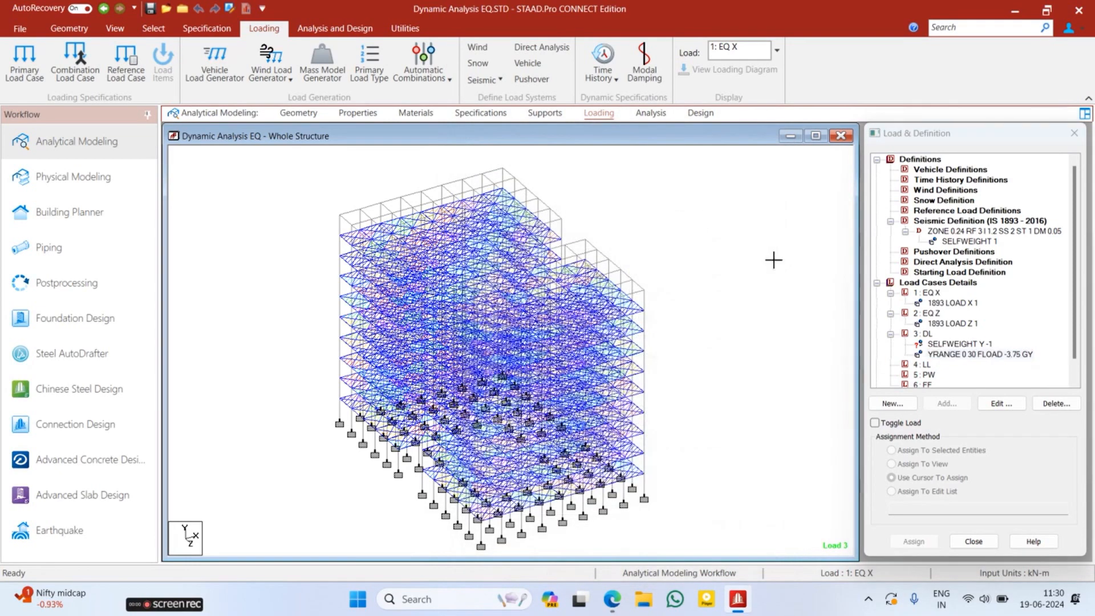
# - Delete the members of the upper five storeys in front view, together with the nodes left unattached
pyautogui.rightClick(743, 249)
pyautogui.click(922, 278)
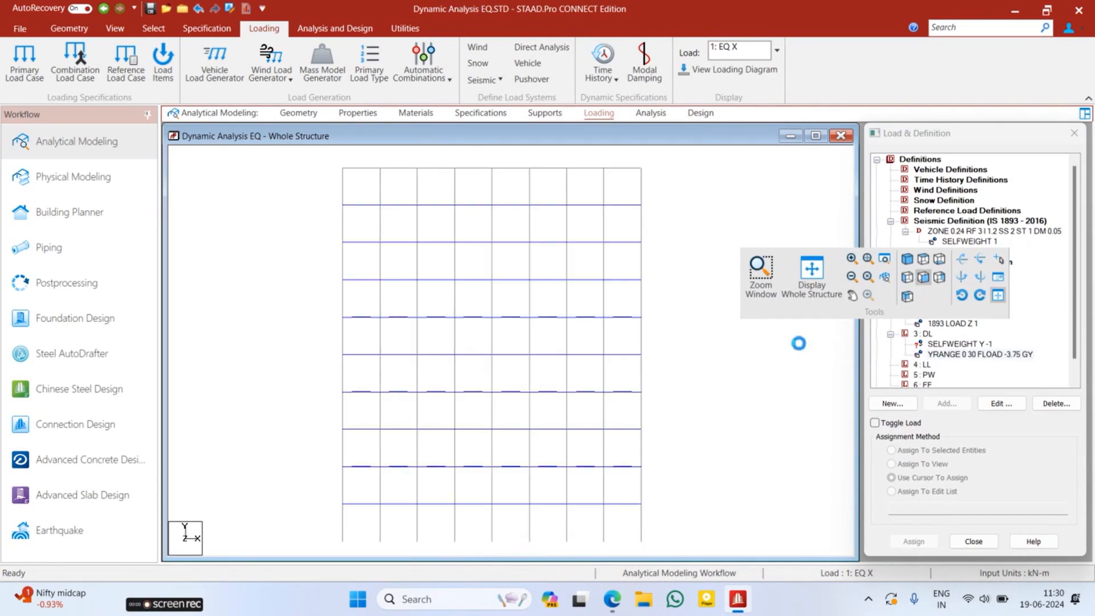
pyautogui.moveTo(449, 189); pyautogui.dragTo(665, 301)
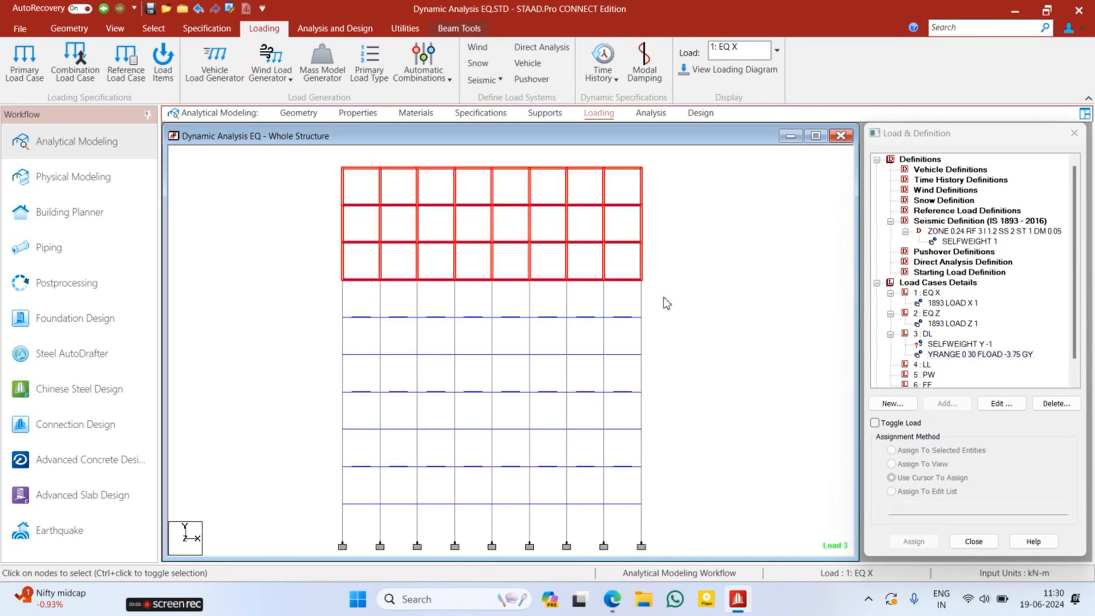
pyautogui.click(666, 303)
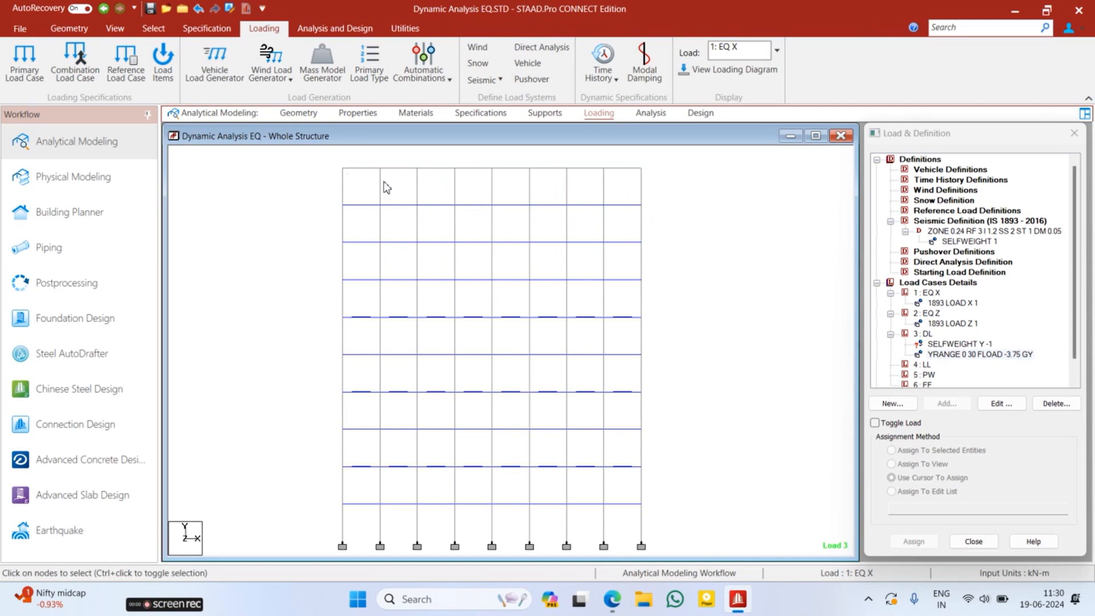
pyautogui.moveTo(600, 285); pyautogui.dragTo(655, 313)
pyautogui.moveTo(668, 336)
pyautogui.mouseDown()
pyautogui.moveTo(667, 354)
pyautogui.moveTo(656, 352)
pyautogui.mouseUp()
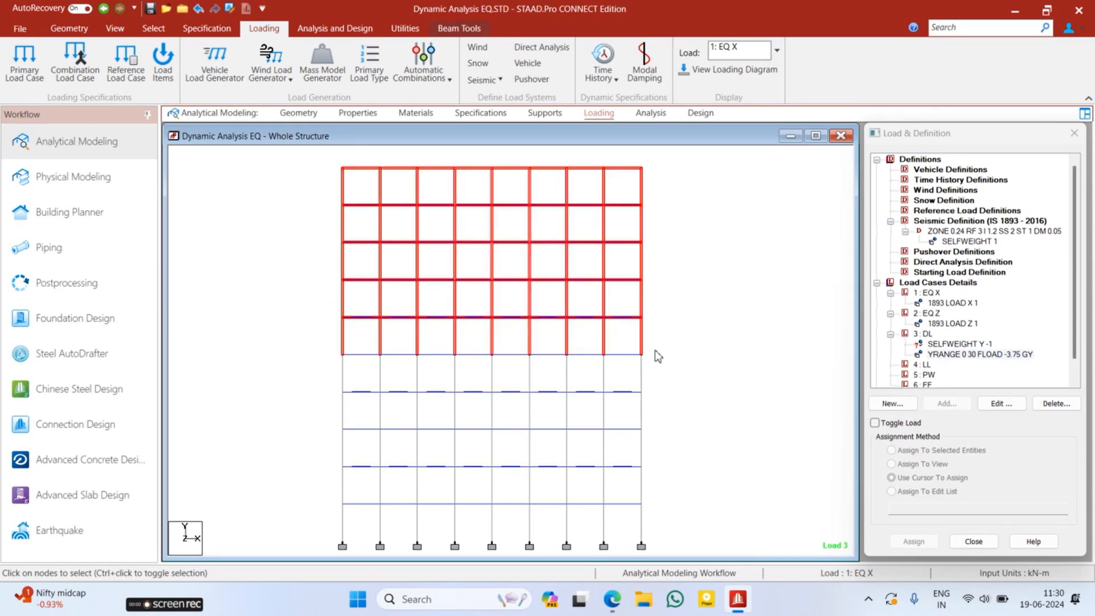
pyautogui.press('Delete')
pyautogui.press('Return')
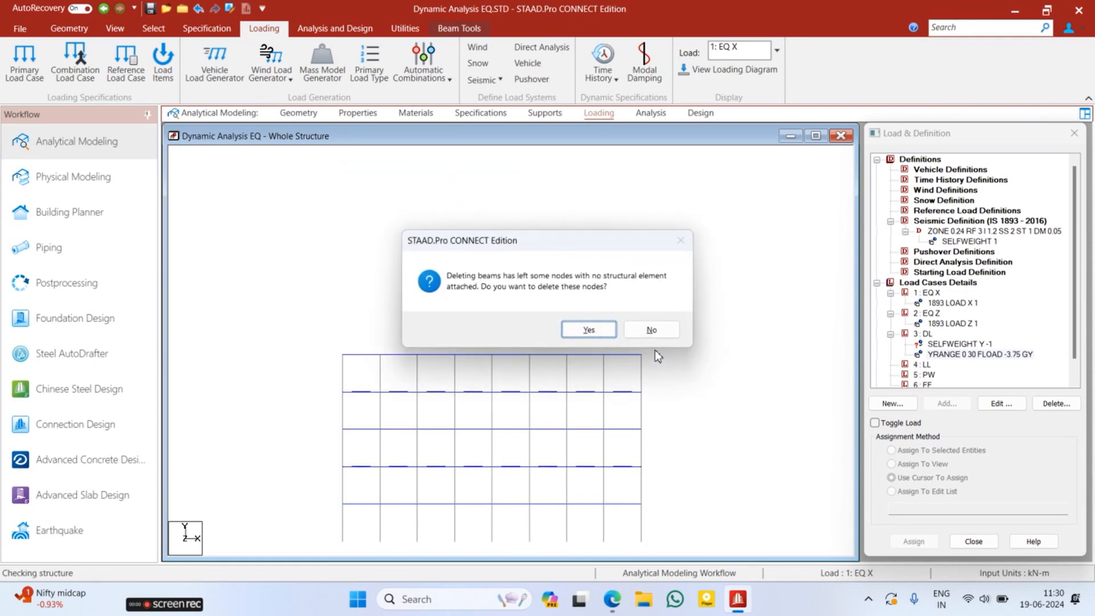
pyautogui.press('Return')
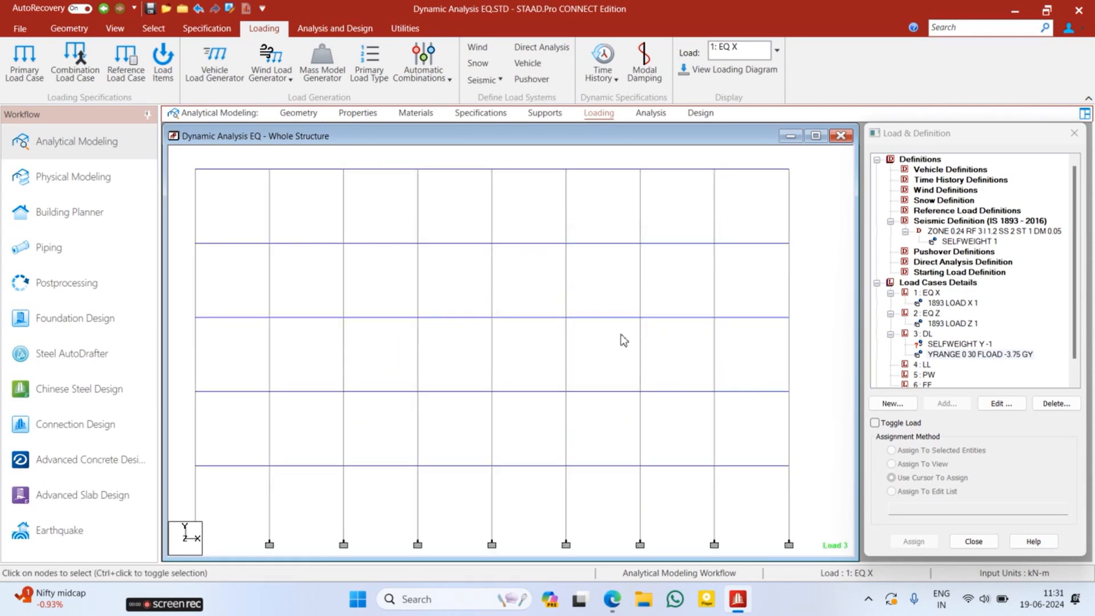
# - Assign the DL selfweight load to all members of the structure using Assign To View
pyautogui.rightClick(622, 337)
pyautogui.click(784, 349)
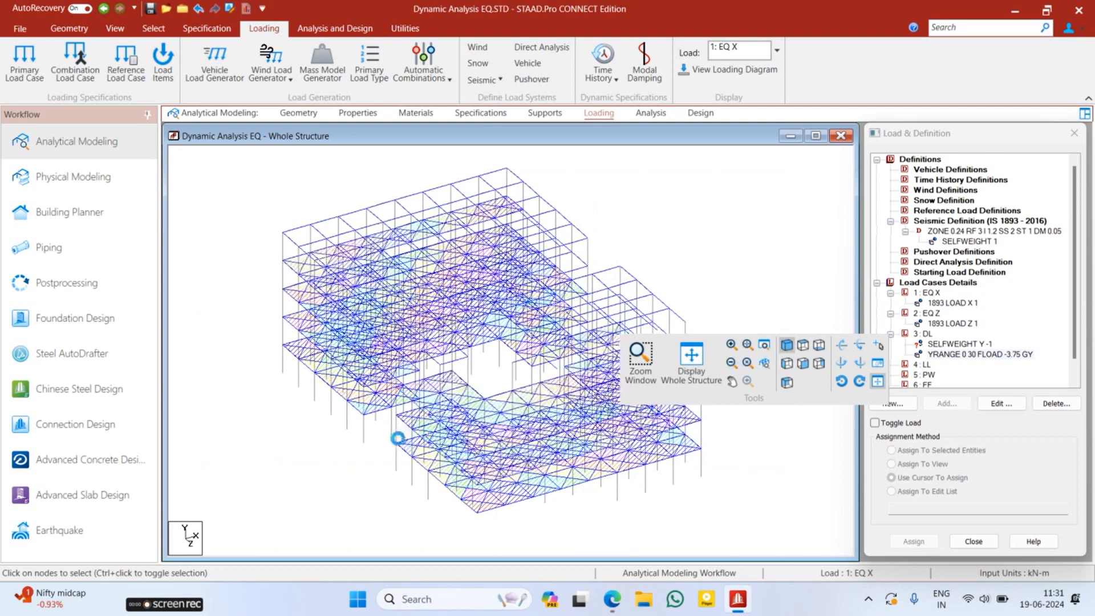
pyautogui.click(936, 344)
pyautogui.click(913, 464)
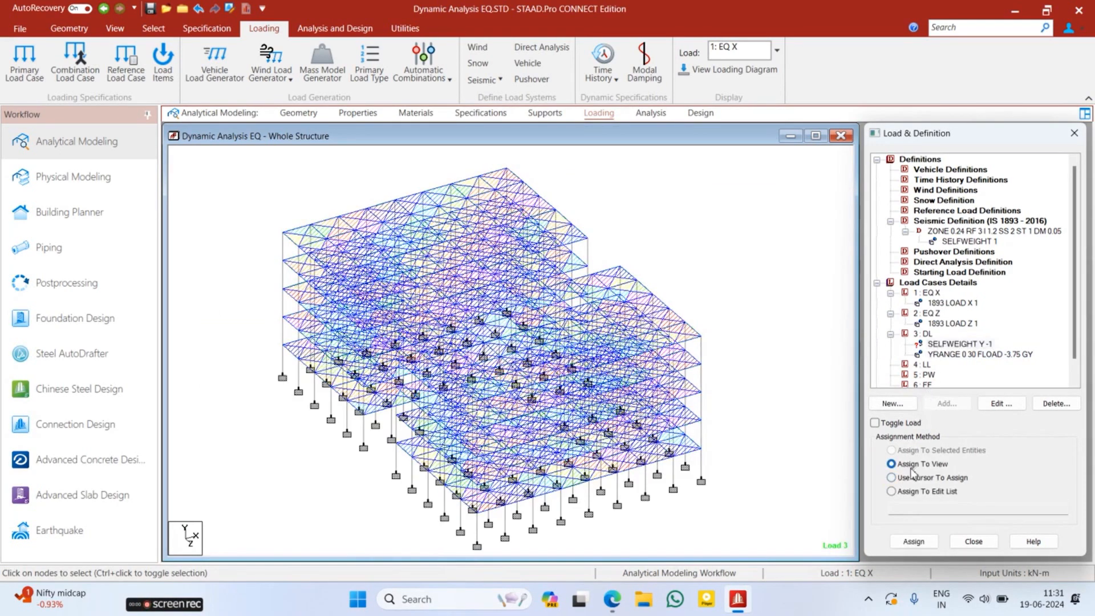
pyautogui.click(913, 541)
pyautogui.click(986, 380)
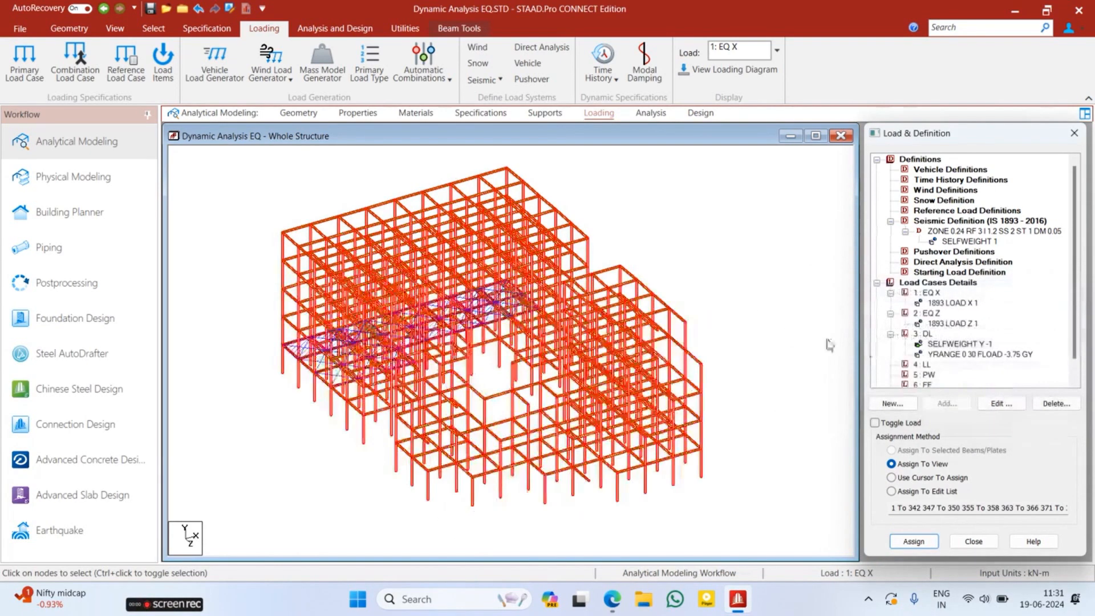
pyautogui.click(923, 333)
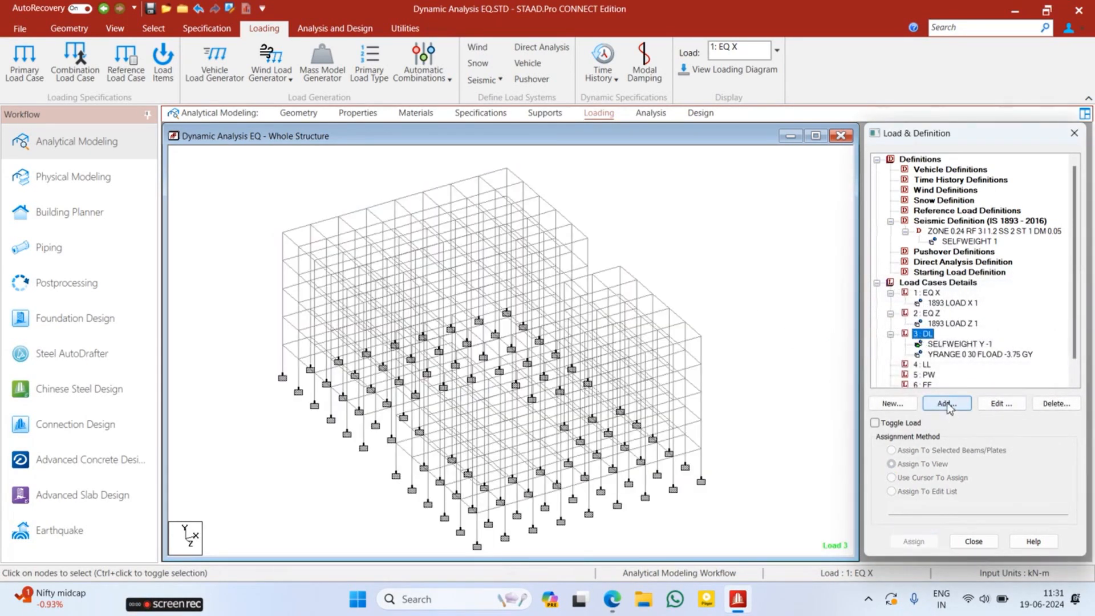
# - Add a Global Y floor load of -3 kN/m2 over Y range 0 to 20 m to load case LL and display it
pyautogui.scroll(-1, 926, 358)
pyautogui.click(923, 354)
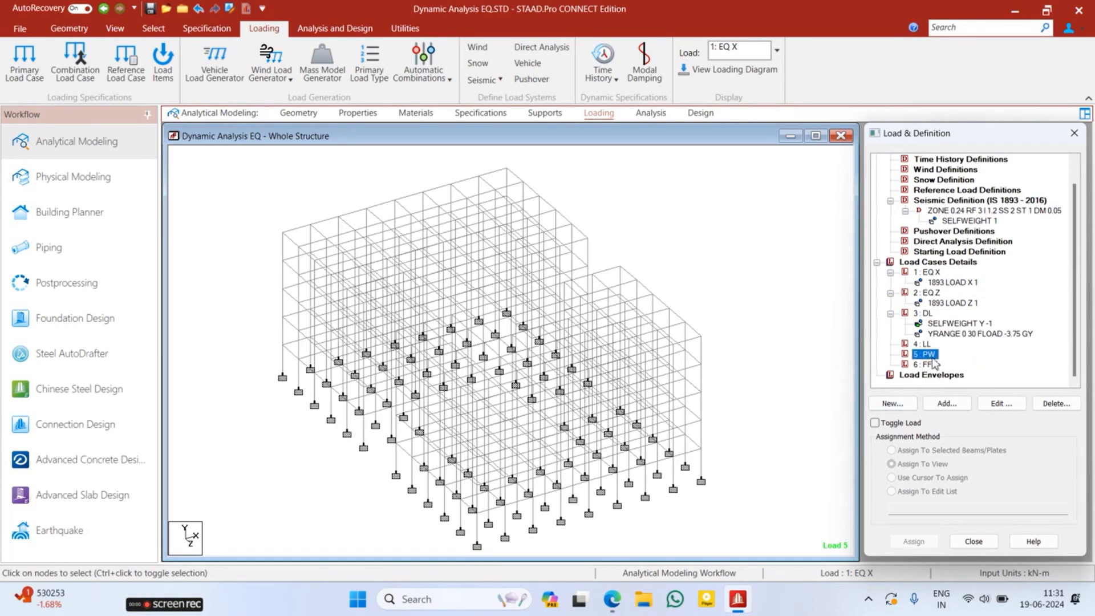
pyautogui.click(947, 404)
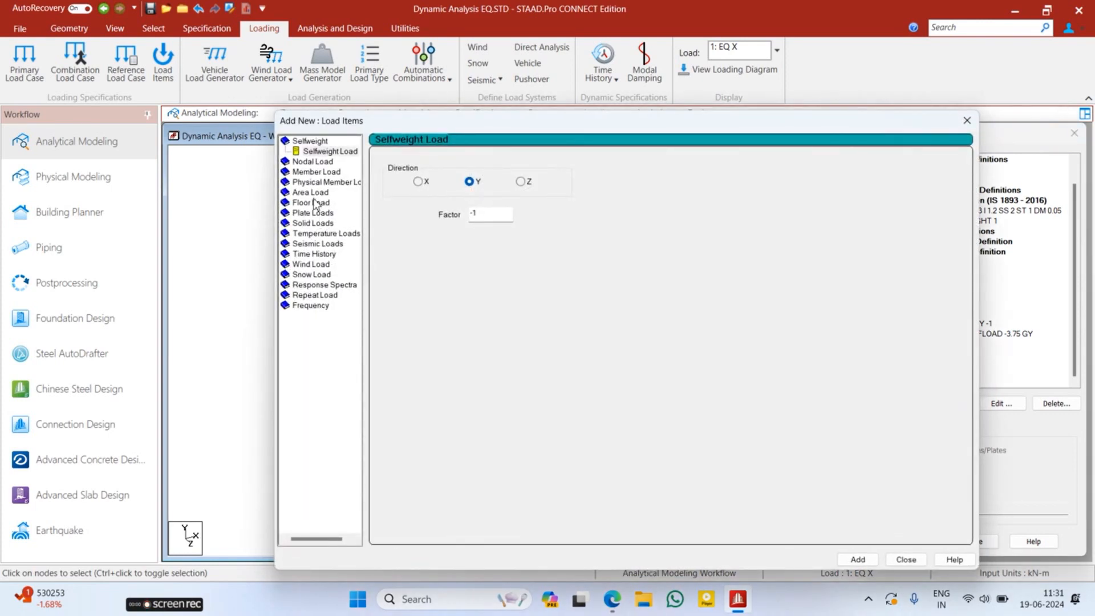
pyautogui.click(312, 193)
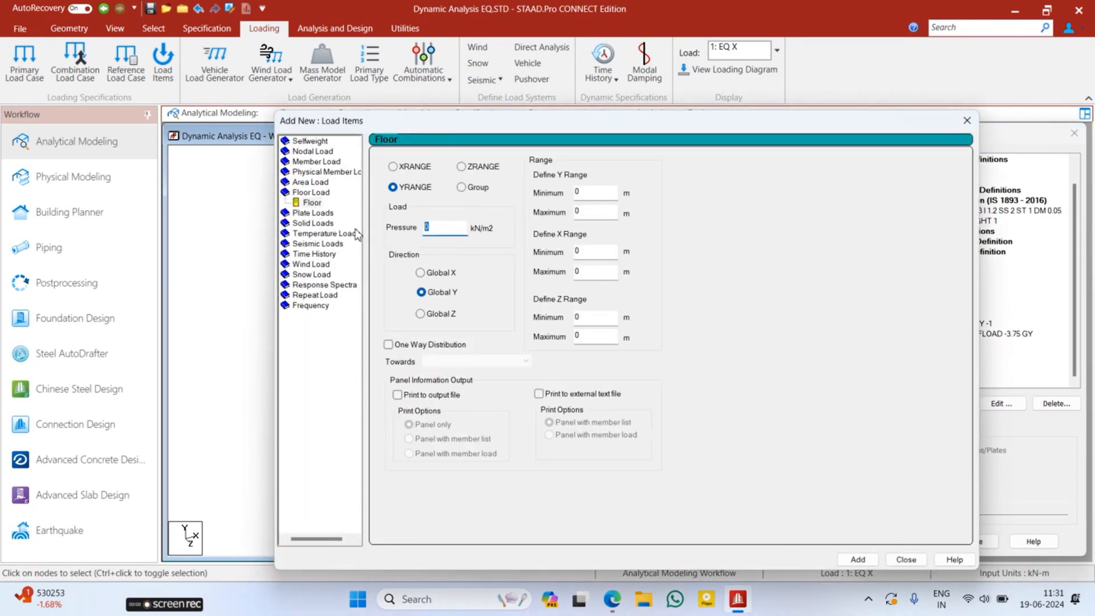
pyautogui.write('-3')
pyautogui.moveTo(587, 212); pyautogui.dragTo(527, 223)
pyautogui.write('20')
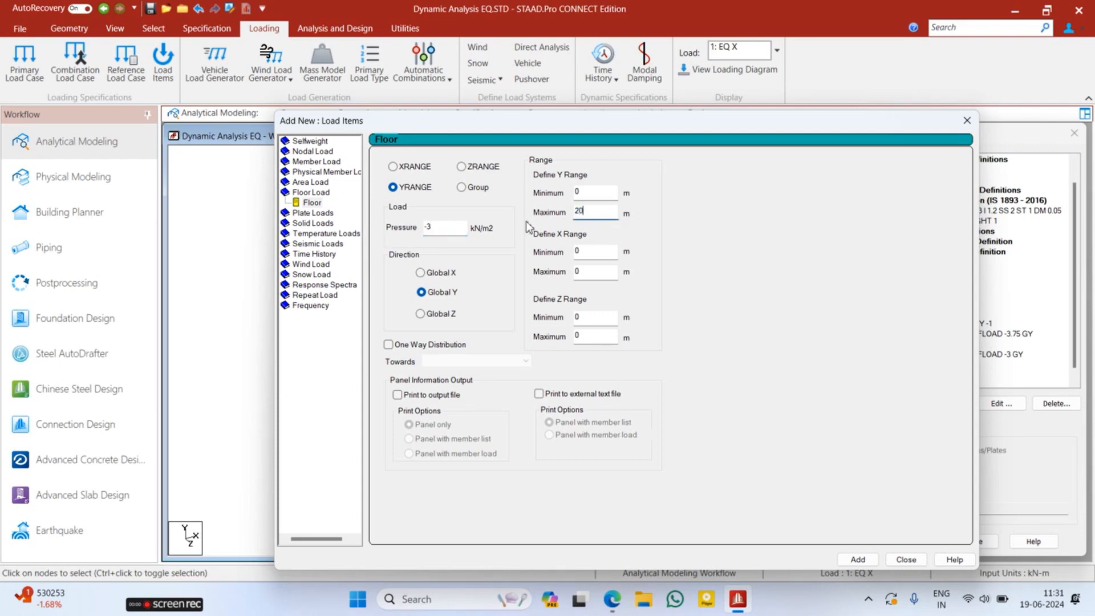
pyautogui.click(905, 560)
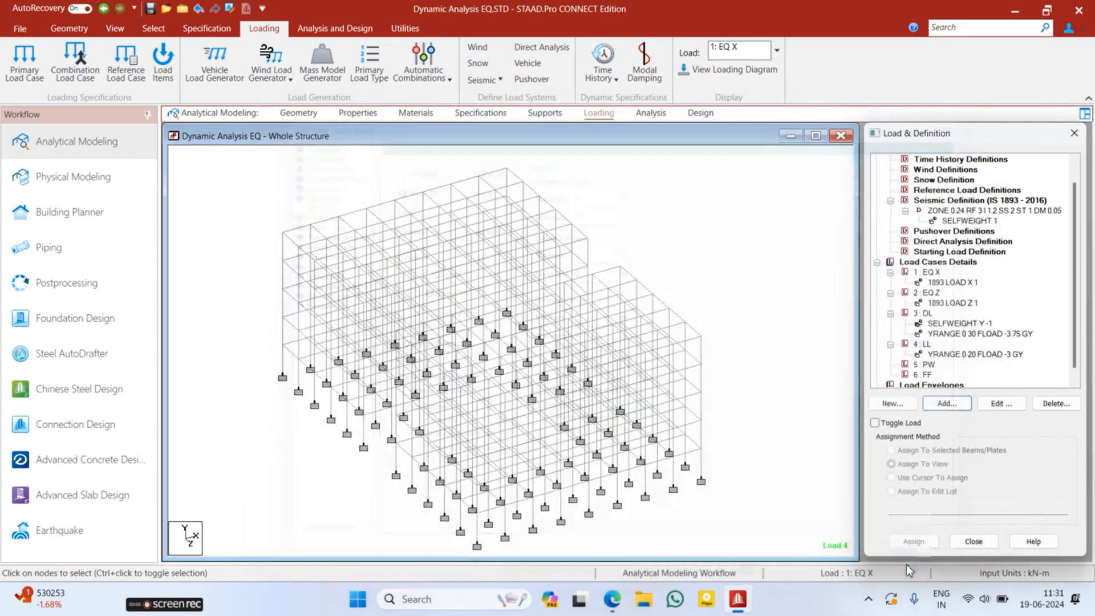
pyautogui.click(947, 355)
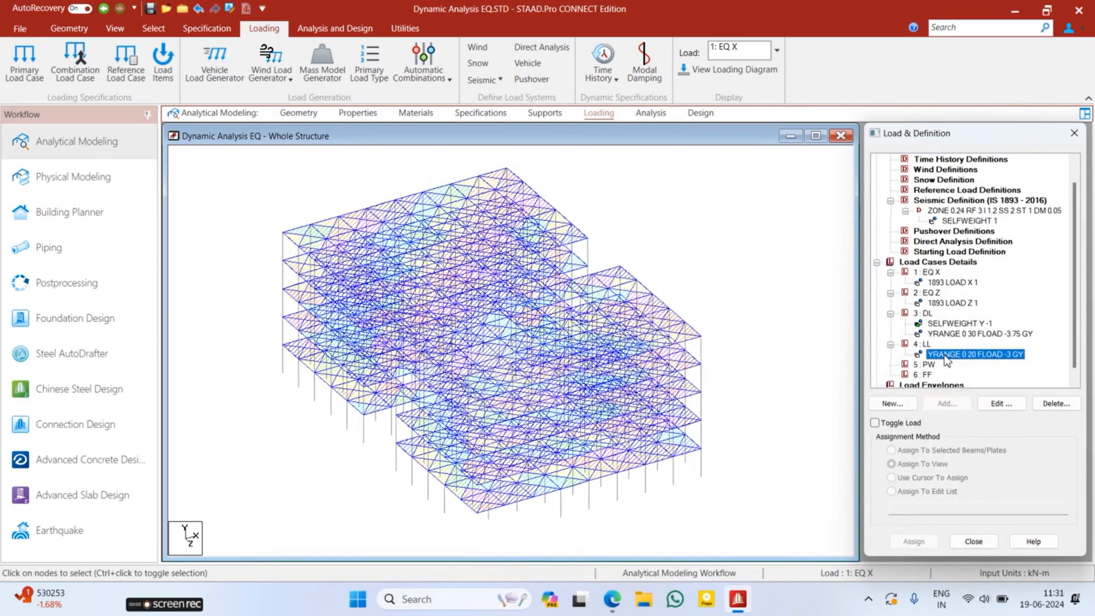
# - Add a uniform member force of -11.25 kN/m in the GY direction to load case PW
pyautogui.click(927, 364)
pyautogui.click(947, 403)
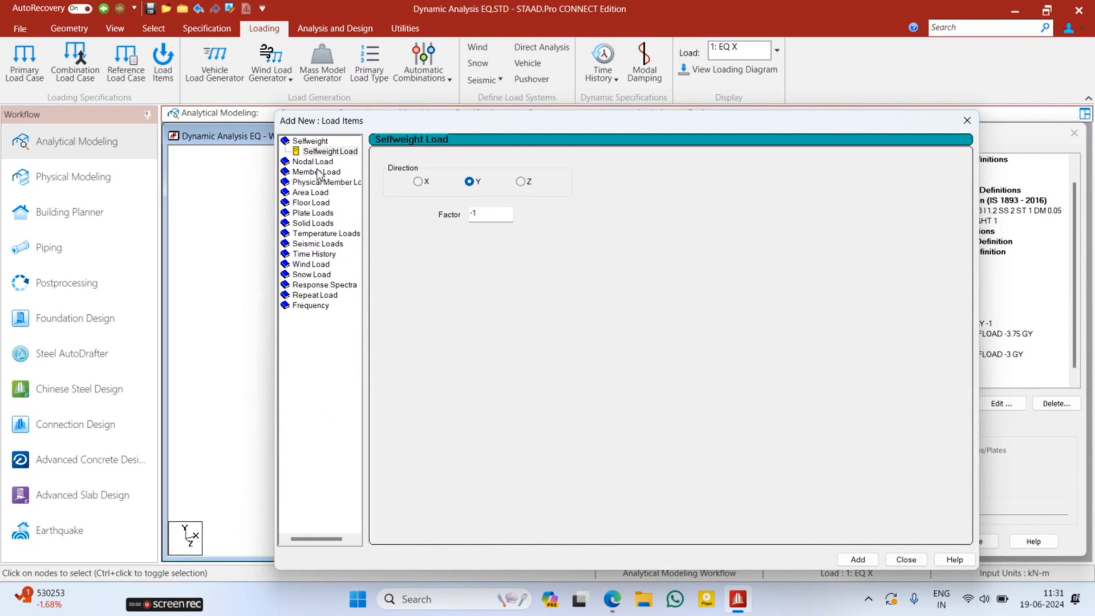
pyautogui.click(317, 171)
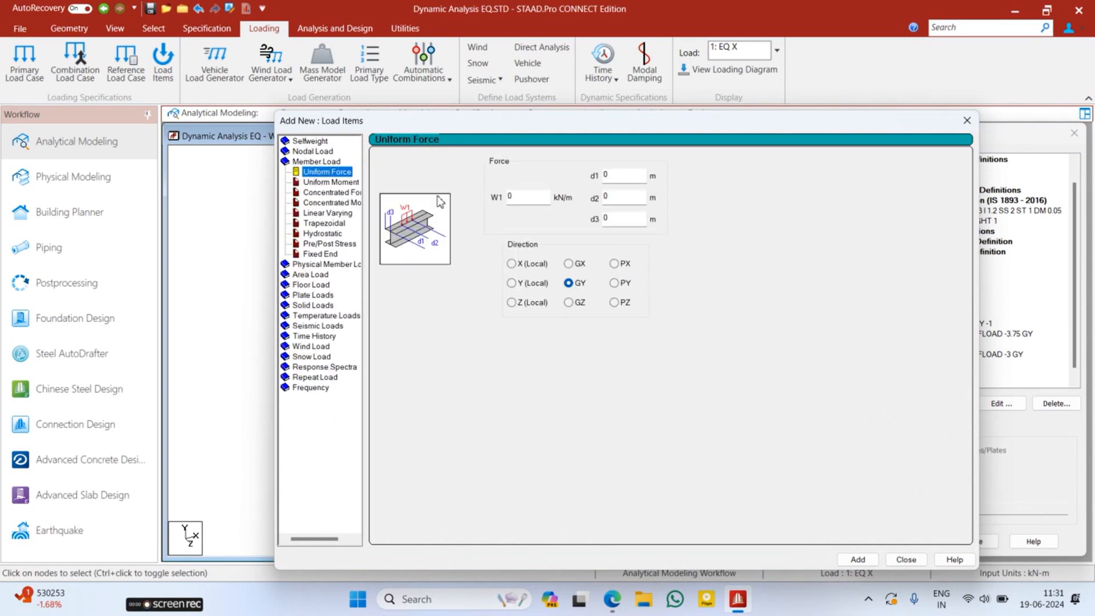
pyautogui.doubleClick(524, 194)
pyautogui.press('BackSpace')
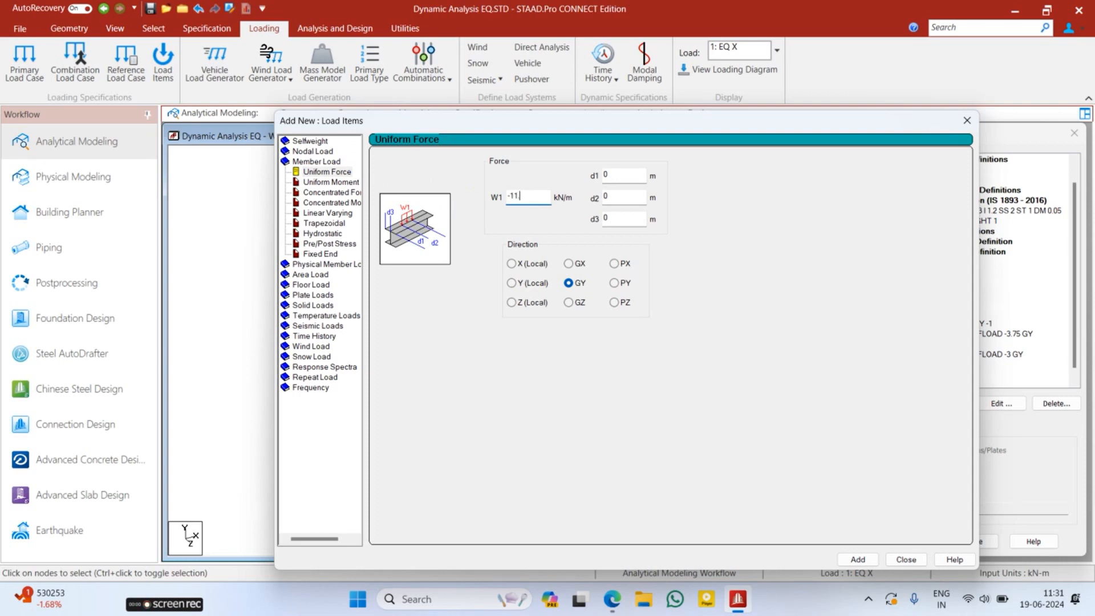
pyautogui.click(858, 559)
pyautogui.click(906, 559)
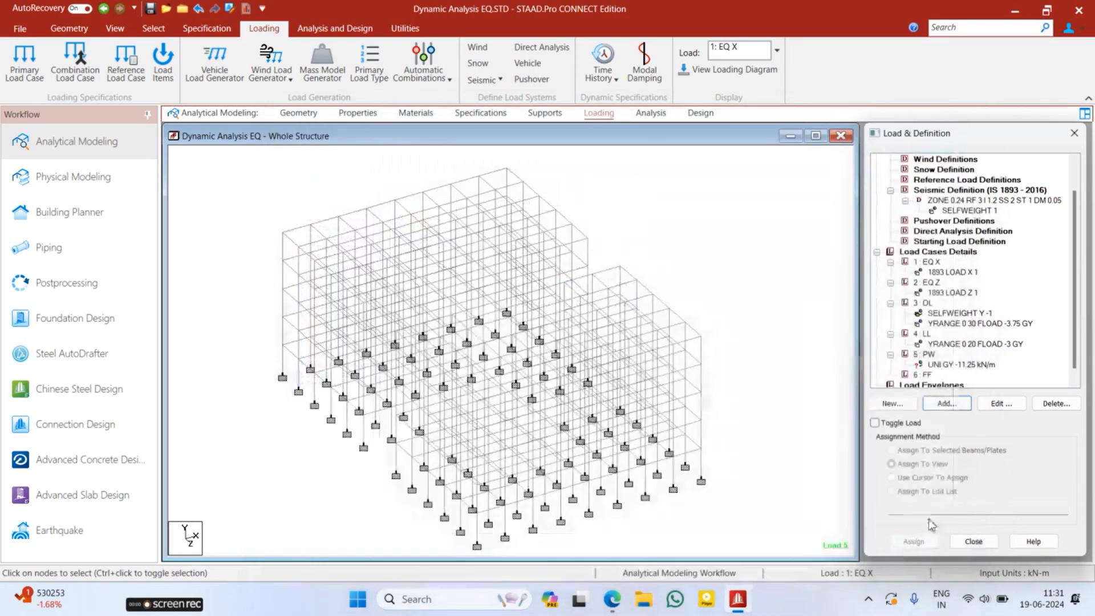
# - Select all beams parallel to X and Z and assign the PW load of -11.25 kN/m GY to them using Assign To Selected Beams
pyautogui.click(945, 365)
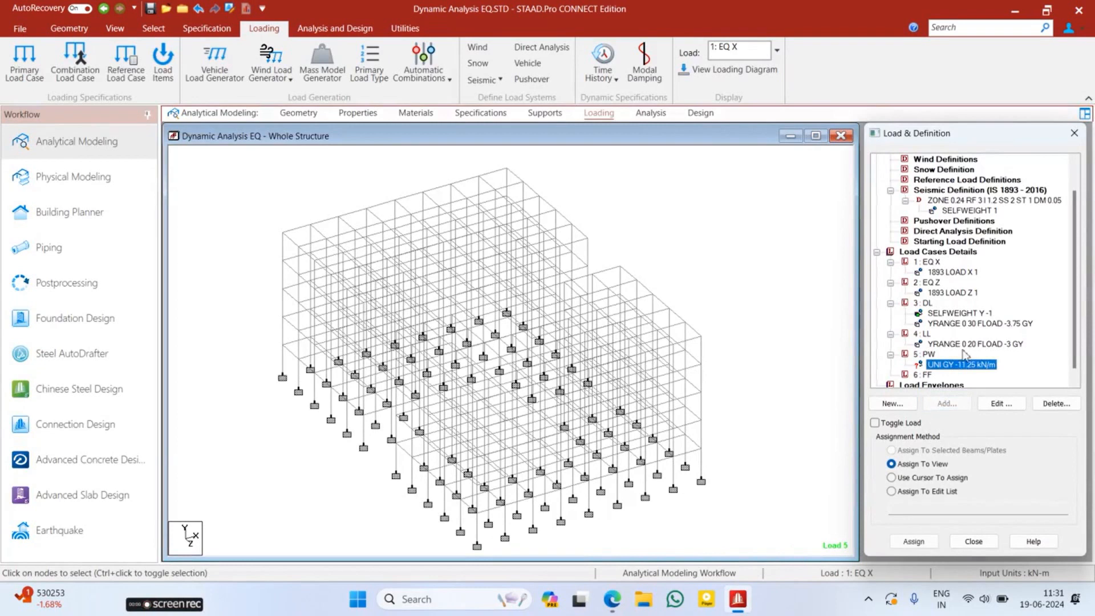
pyautogui.click(154, 28)
pyautogui.click(566, 49)
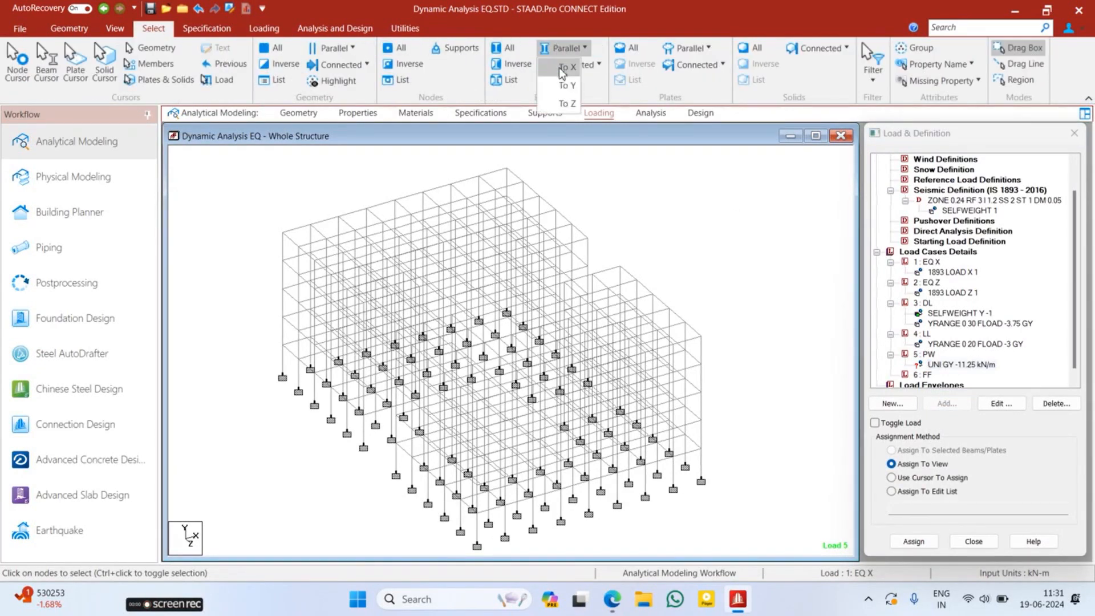
pyautogui.click(564, 67)
pyautogui.click(574, 63)
pyautogui.click(576, 107)
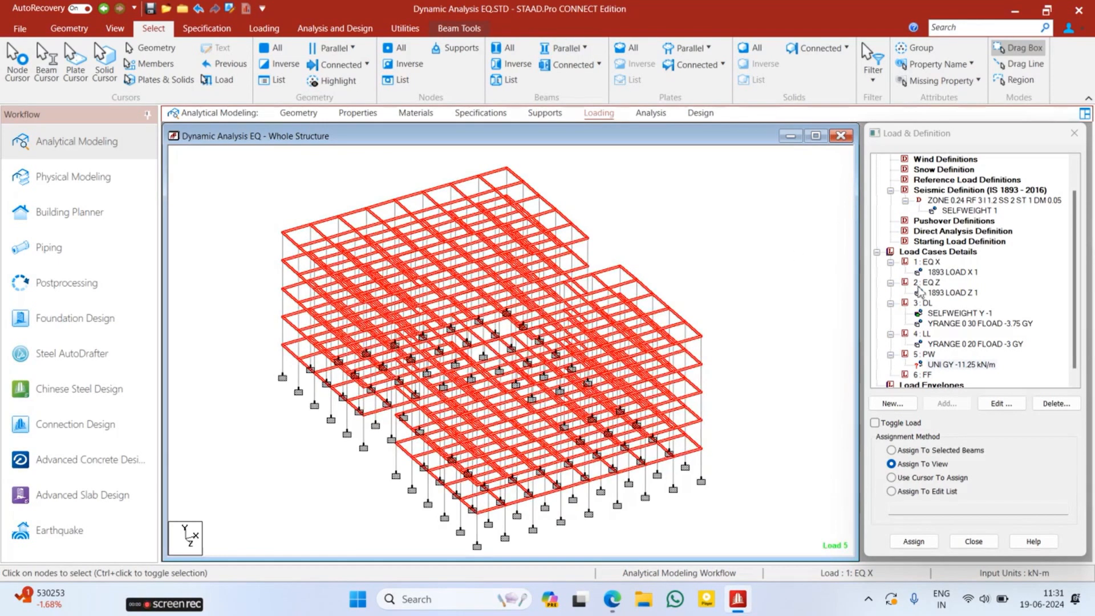
pyautogui.click(920, 452)
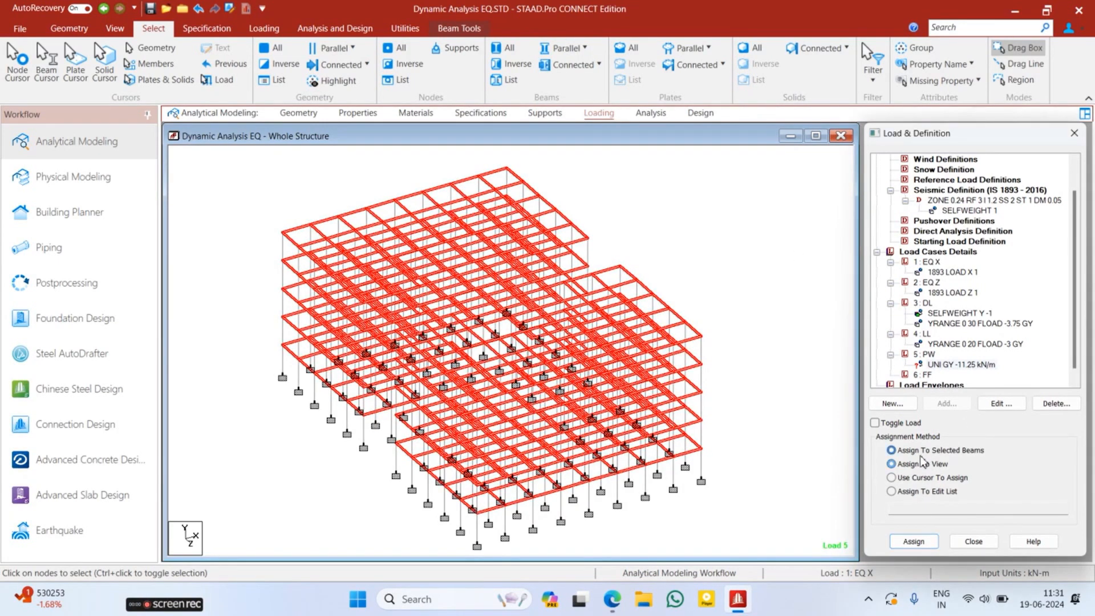
pyautogui.click(914, 541)
pyautogui.click(980, 384)
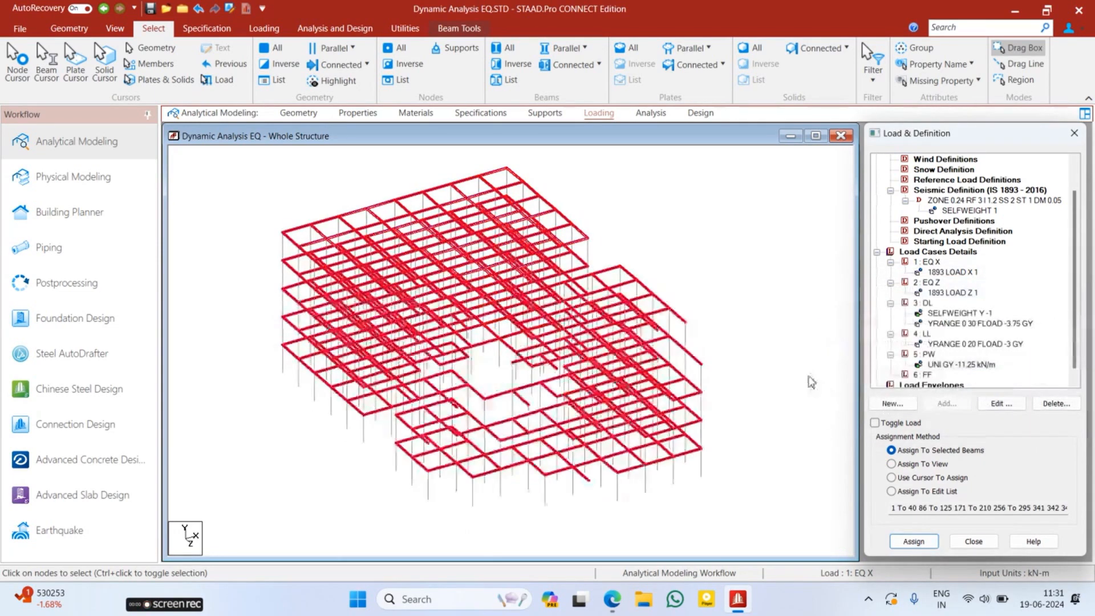
pyautogui.click(792, 355)
# - Add a Global Y floor load of -1.5 kN/m2 over Y range 0 to 20 m to load case FF and display it
pyautogui.click(924, 375)
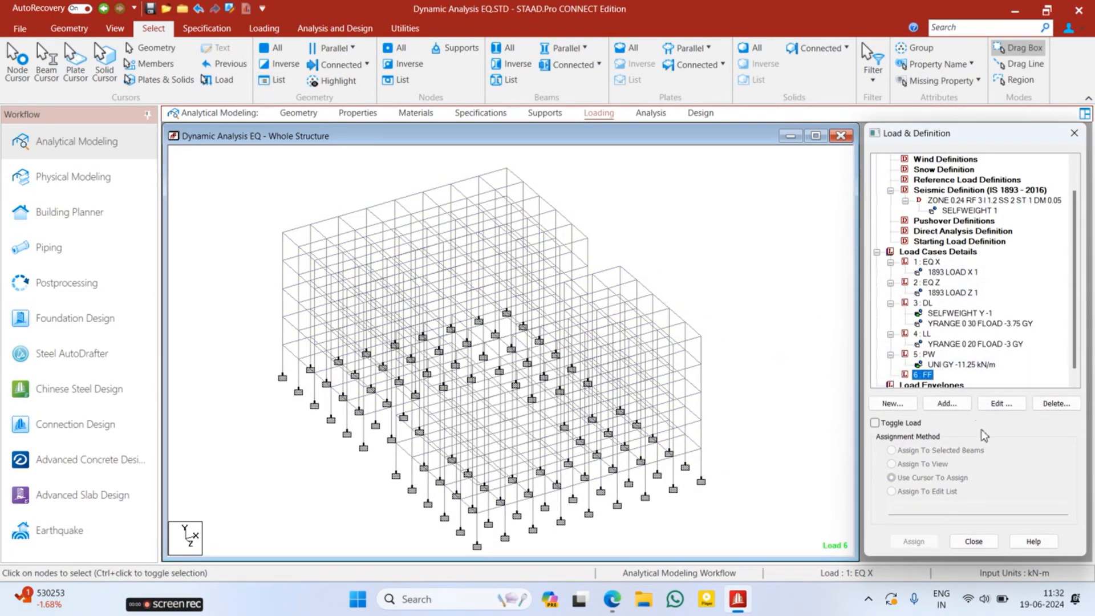
pyautogui.click(947, 403)
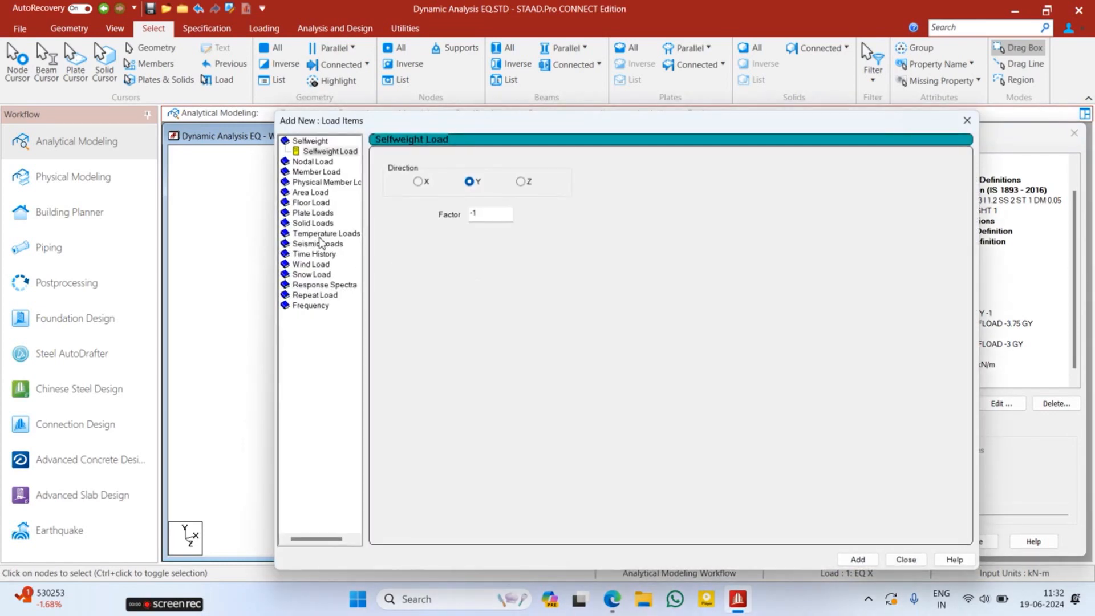
pyautogui.click(311, 203)
pyautogui.click(439, 226)
pyautogui.doubleClick(439, 225)
pyautogui.write('-1.5')
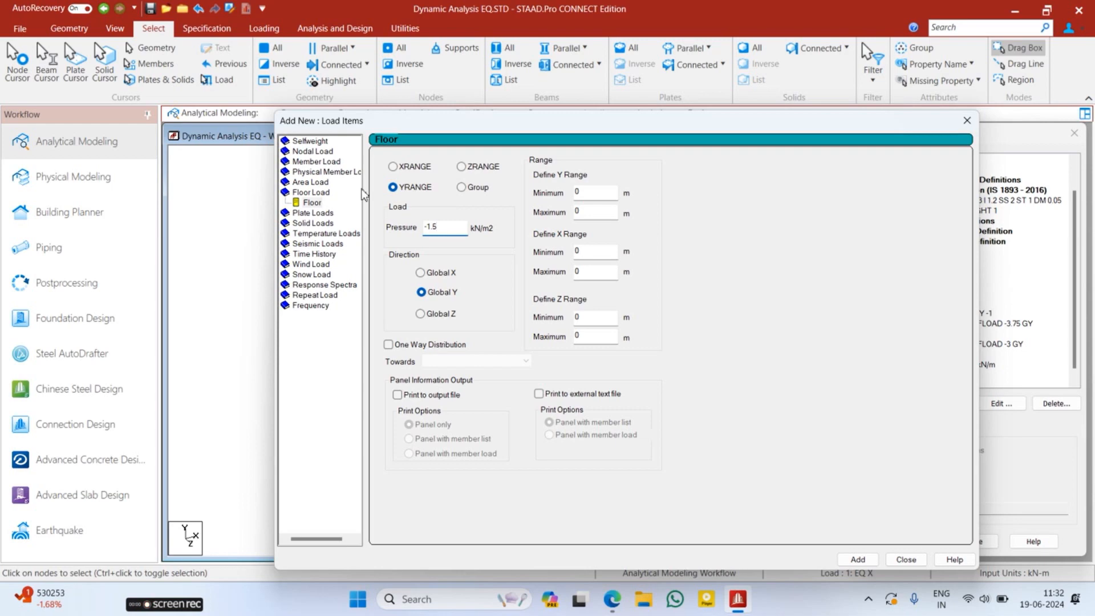
pyautogui.doubleClick(600, 212)
pyautogui.press('Return')
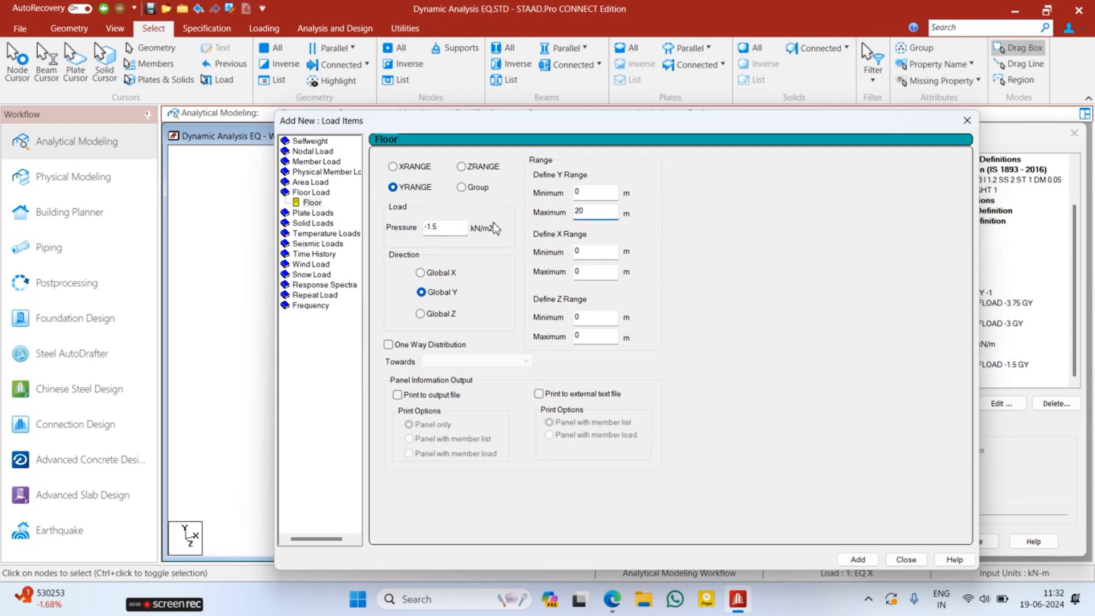
pyautogui.click(903, 561)
pyautogui.click(951, 364)
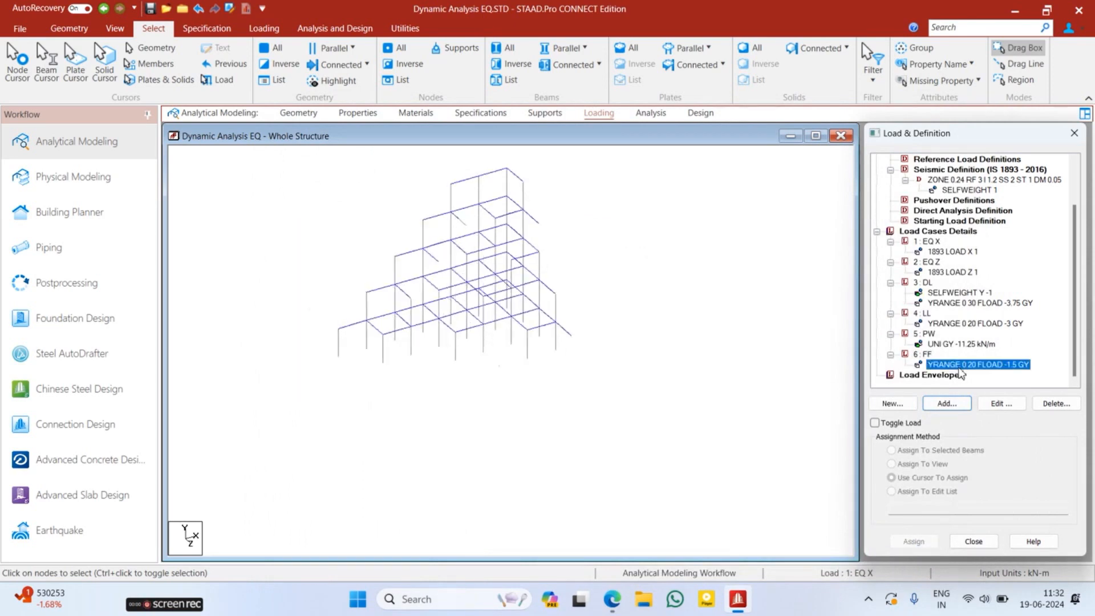
pyautogui.click(944, 231)
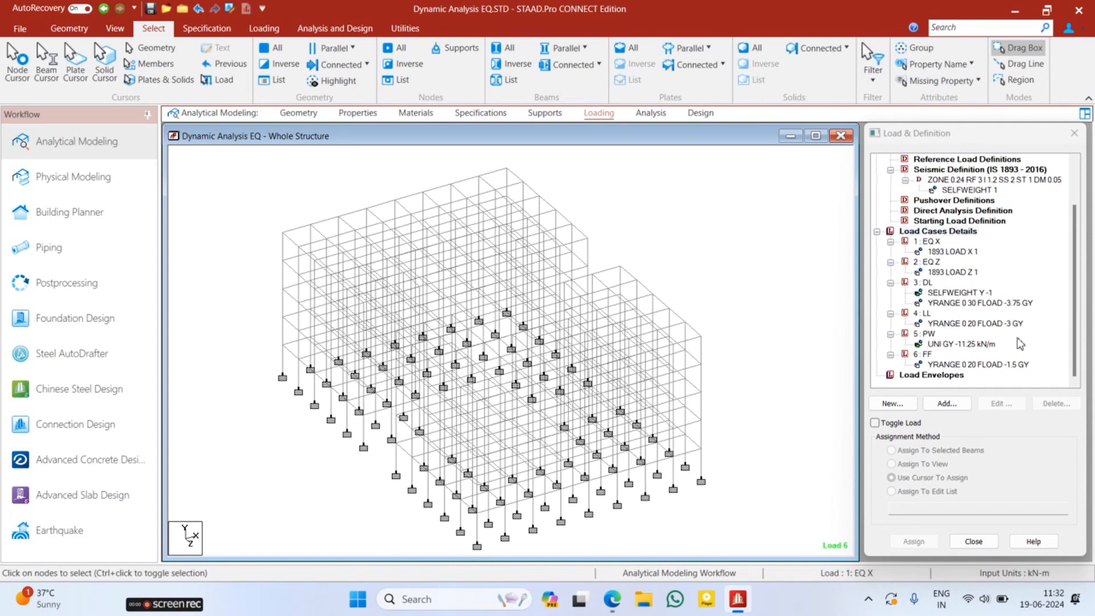
pyautogui.scroll(2, 1018, 344)
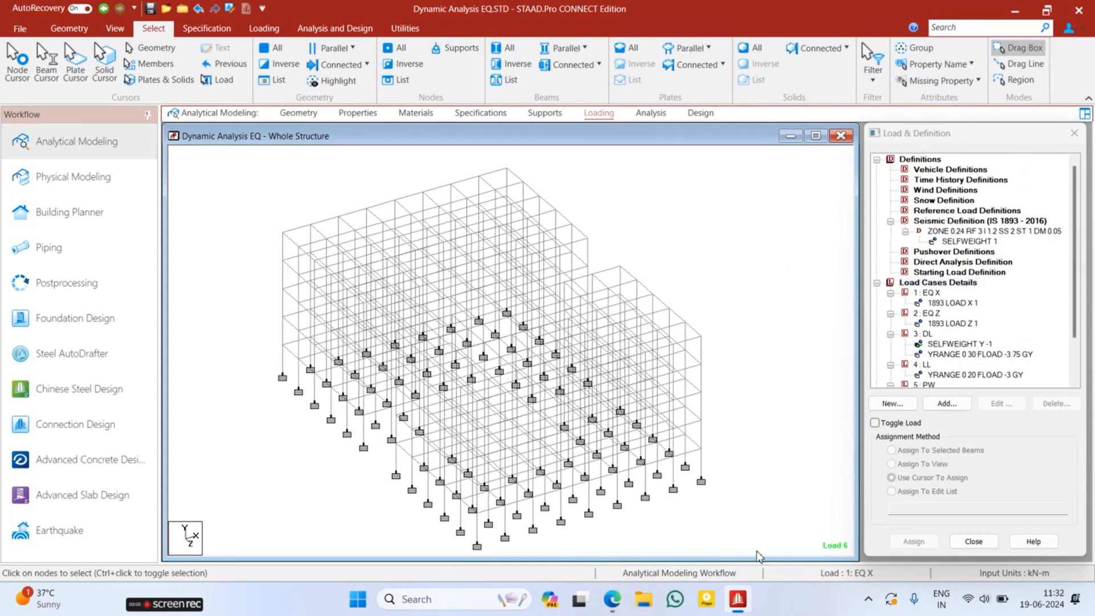
# - Switch to OneNote and add a new blank page for handwritten notes
pyautogui.click(612, 598)
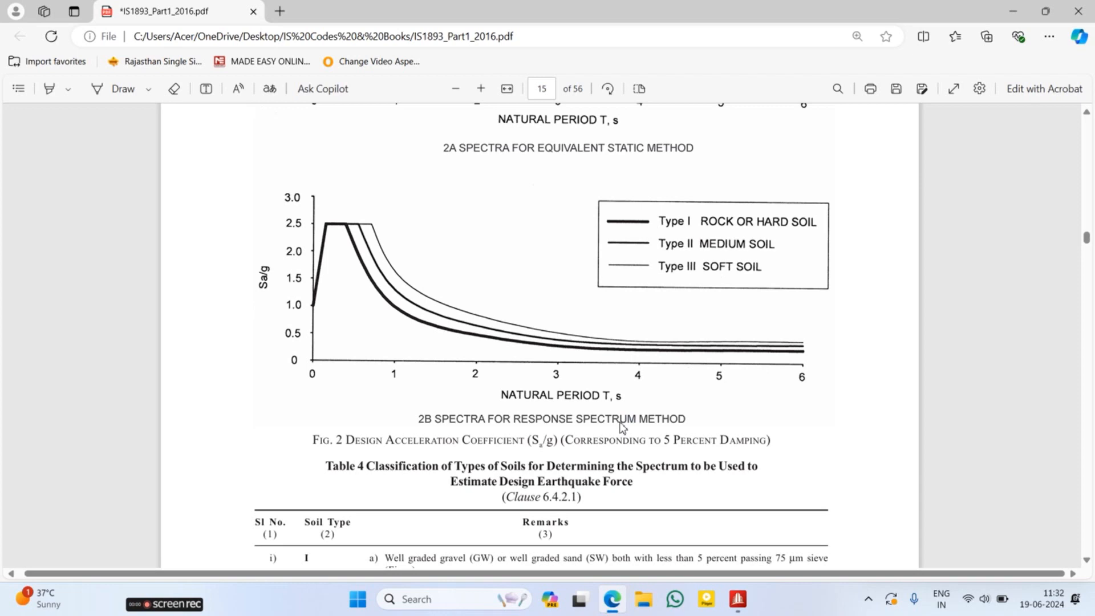
pyautogui.press('super')
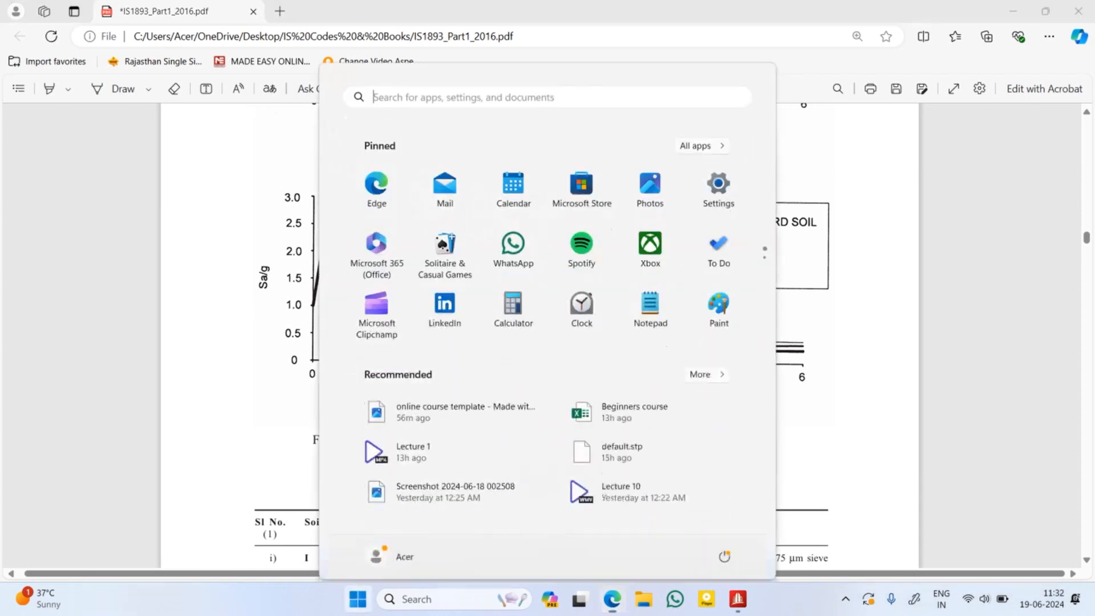
pyautogui.write('one')
pyautogui.press('Return')
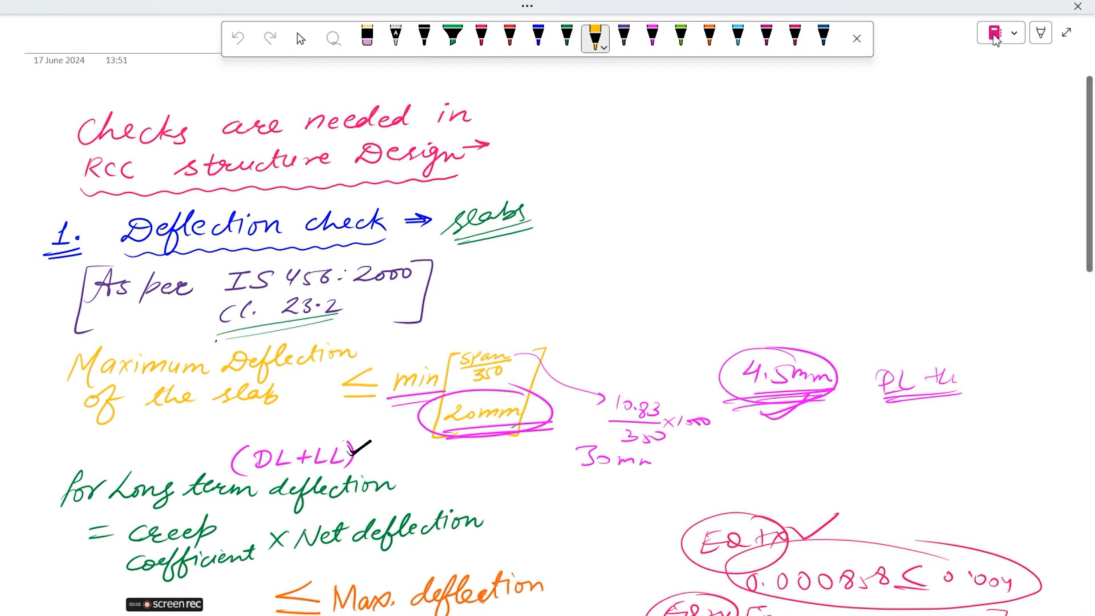
pyautogui.click(995, 37)
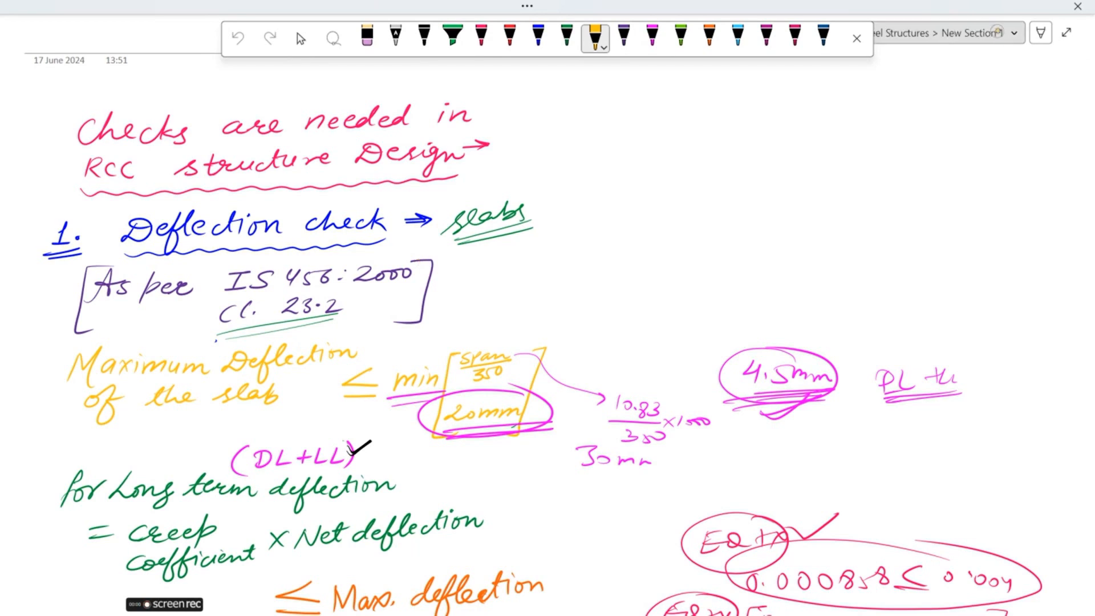
pyautogui.click(979, 82)
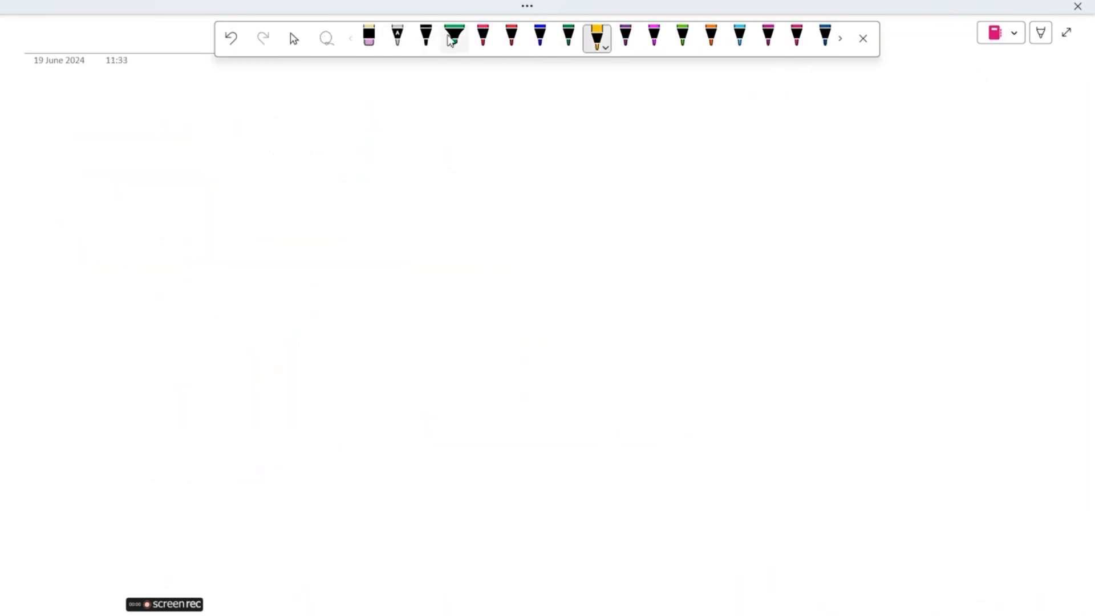
# - Handwrite the underlined heading "E/Q" in black and draw a branch arrow from it to the label "Static Analysis"
pyautogui.click(426, 37)
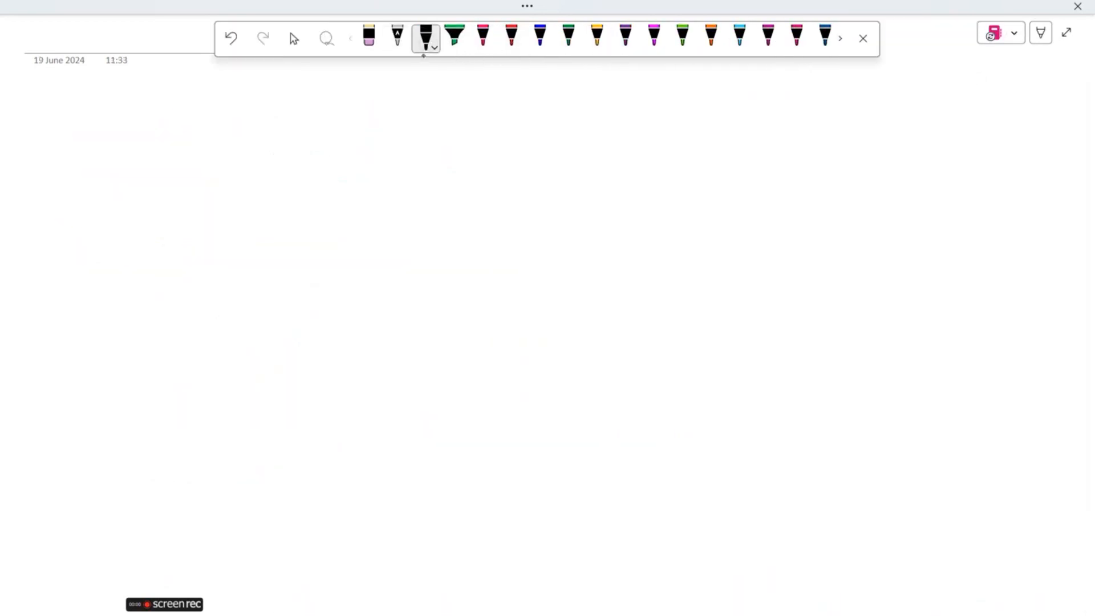
pyautogui.moveTo(429, 78)
pyautogui.mouseDown()
pyautogui.moveTo(414, 84)
pyautogui.moveTo(427, 98)
pyautogui.mouseUp()
pyautogui.moveTo(437, 79)
pyautogui.mouseDown()
pyautogui.moveTo(435, 101)
pyautogui.moveTo(471, 103)
pyautogui.mouseUp()
pyautogui.moveTo(422, 117)
pyautogui.mouseDown()
pyautogui.moveTo(472, 113)
pyautogui.moveTo(111, 188)
pyautogui.mouseUp()
pyautogui.moveTo(50, 224)
pyautogui.mouseDown()
pyautogui.moveTo(83, 208)
pyautogui.moveTo(123, 217)
pyautogui.mouseUp()
pyautogui.moveTo(127, 203); pyautogui.dragTo(131, 214)
pyautogui.moveTo(74, 256)
pyautogui.mouseDown()
pyautogui.moveTo(130, 245)
pyautogui.moveTo(149, 227)
pyautogui.moveTo(149, 242)
pyautogui.moveTo(179, 228)
pyautogui.mouseUp()
# - Draw a second branch from the heading to the label "Dynamic Analysis" and double-underline "Static Analysis"
pyautogui.moveTo(429, 137)
pyautogui.mouseDown()
pyautogui.moveTo(770, 109)
pyautogui.moveTo(907, 117)
pyautogui.mouseUp()
pyautogui.moveTo(818, 146)
pyautogui.mouseDown()
pyautogui.moveTo(840, 178)
pyautogui.moveTo(884, 150)
pyautogui.moveTo(934, 154)
pyautogui.mouseUp()
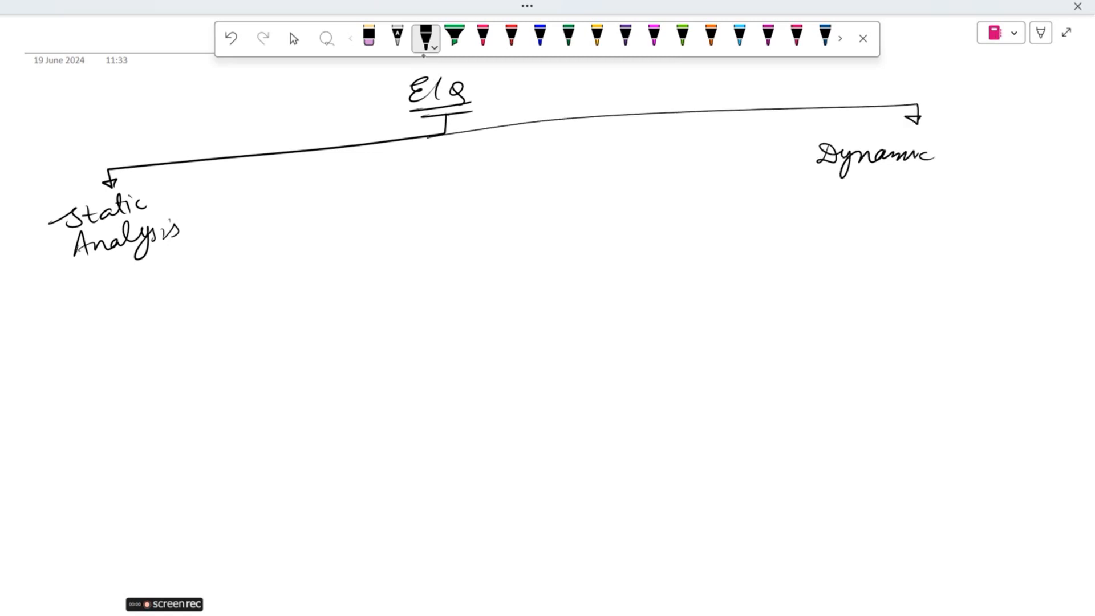
pyautogui.moveTo(865, 188); pyautogui.dragTo(964, 174)
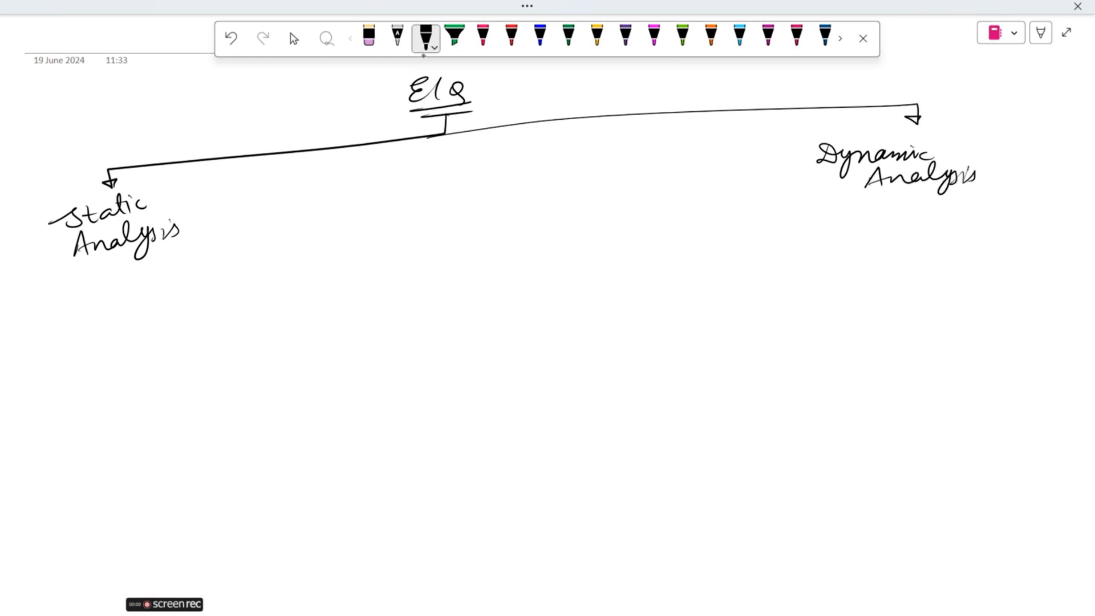
pyautogui.moveTo(46, 274); pyautogui.dragTo(206, 245)
pyautogui.moveTo(203, 248); pyautogui.dragTo(41, 279)
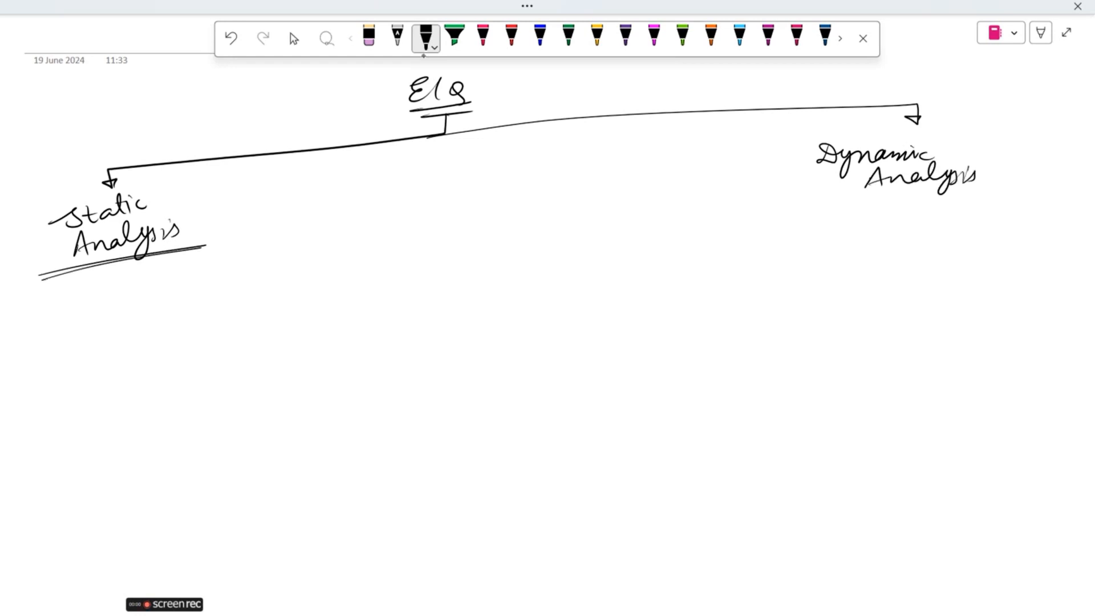
# - Write "Zone II" and "H < 15m" in red beneath "Static Analysis" and enclose them in square brackets
pyautogui.click(483, 38)
pyautogui.moveTo(67, 290); pyautogui.dragTo(111, 296)
pyautogui.moveTo(112, 301); pyautogui.dragTo(146, 288)
pyautogui.moveTo(168, 278); pyautogui.dragTo(179, 293)
pyautogui.moveTo(156, 278); pyautogui.dragTo(181, 275)
pyautogui.moveTo(167, 295); pyautogui.dragTo(174, 293)
pyautogui.moveTo(120, 328)
pyautogui.mouseDown()
pyautogui.moveTo(128, 344)
pyautogui.moveTo(73, 340)
pyautogui.mouseUp()
pyautogui.moveTo(72, 343); pyautogui.dragTo(86, 357)
pyautogui.moveTo(159, 327); pyautogui.dragTo(155, 340)
pyautogui.moveTo(160, 327); pyautogui.dragTo(167, 325)
pyautogui.moveTo(170, 324); pyautogui.dragTo(177, 336)
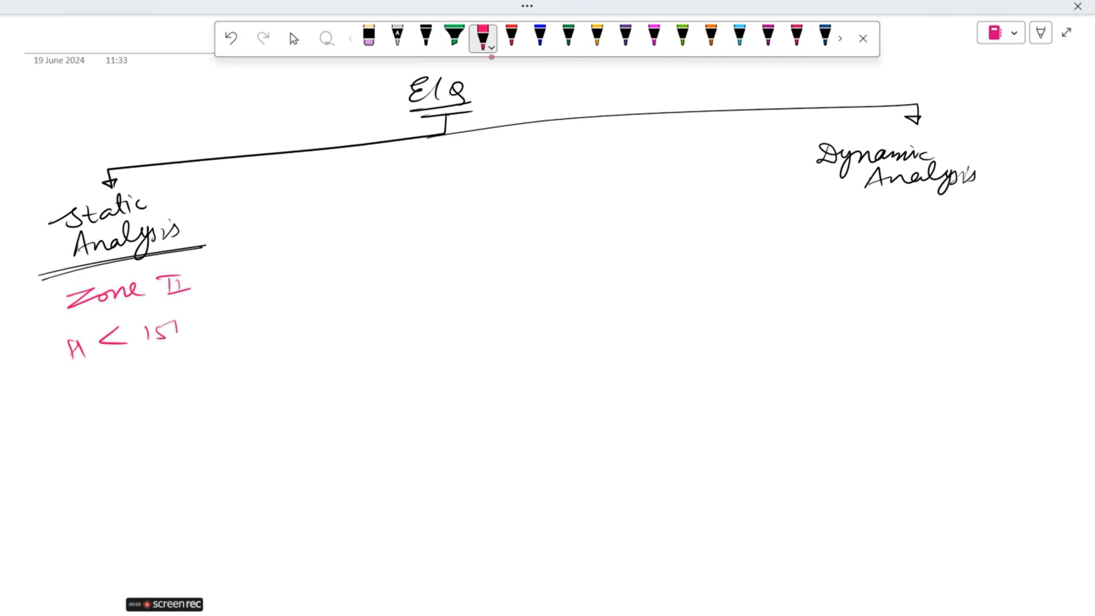
pyautogui.moveTo(80, 278)
pyautogui.mouseDown()
pyautogui.moveTo(24, 290)
pyautogui.moveTo(78, 369)
pyautogui.mouseUp()
pyautogui.moveTo(203, 257); pyautogui.dragTo(188, 337)
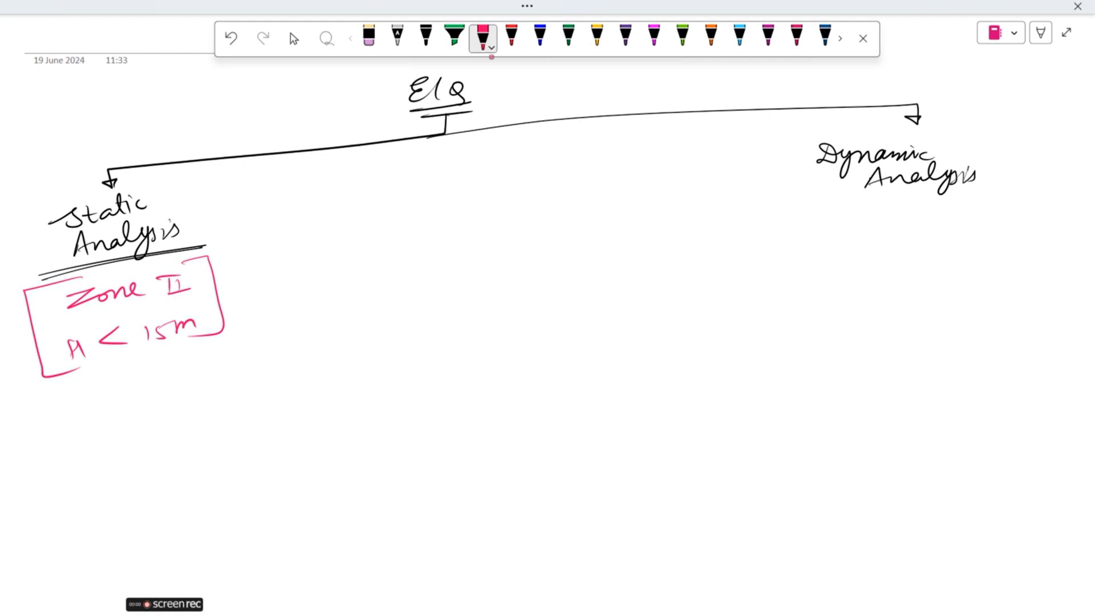
# - Write the condition "Zone II ; H > 15m" in red beneath "Dynamic Analysis"
pyautogui.moveTo(710, 225)
pyautogui.mouseDown()
pyautogui.moveTo(738, 239)
pyautogui.moveTo(787, 234)
pyautogui.mouseUp()
pyautogui.moveTo(806, 224); pyautogui.dragTo(819, 239)
pyautogui.moveTo(798, 224); pyautogui.dragTo(822, 220)
pyautogui.moveTo(796, 241); pyautogui.dragTo(812, 239)
pyautogui.moveTo(872, 218); pyautogui.dragTo(872, 236)
pyautogui.moveTo(873, 227); pyautogui.dragTo(885, 235)
pyautogui.moveTo(852, 250); pyautogui.dragTo(906, 236)
pyautogui.moveTo(933, 219); pyautogui.dragTo(943, 235)
pyautogui.moveTo(947, 218); pyautogui.dragTo(992, 226)
# - Add "Zone III, IV, V" as a second dynamic analysis condition and enclose both lines in square brackets
pyautogui.moveTo(730, 279); pyautogui.dragTo(829, 292)
pyautogui.moveTo(839, 279); pyautogui.dragTo(850, 291)
pyautogui.moveTo(820, 276); pyautogui.dragTo(856, 273)
pyautogui.moveTo(819, 293); pyautogui.dragTo(838, 291)
pyautogui.moveTo(900, 275); pyautogui.dragTo(918, 273)
pyautogui.moveTo(891, 277); pyautogui.dragTo(970, 280)
pyautogui.moveTo(942, 278); pyautogui.dragTo(968, 266)
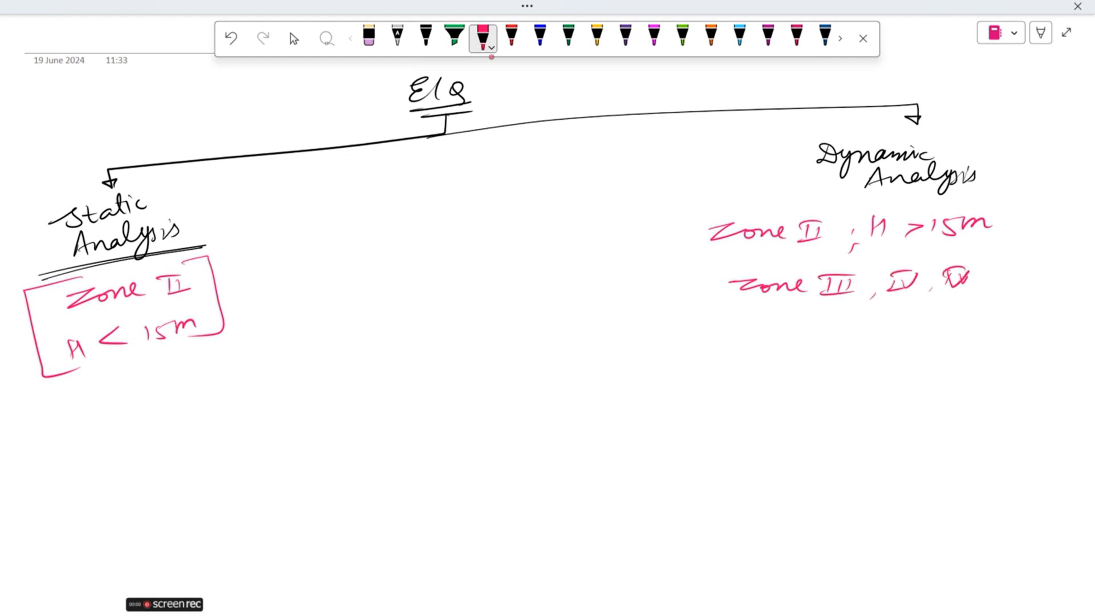
pyautogui.moveTo(706, 222); pyautogui.dragTo(716, 309)
pyautogui.moveTo(994, 212)
pyautogui.mouseDown()
pyautogui.moveTo(1024, 252)
pyautogui.moveTo(989, 292)
pyautogui.mouseUp()
# - Write the base shear formula "VB = Ah·W" in blue below the static conditions and mark Ah with a double underline and arrow
pyautogui.click(541, 37)
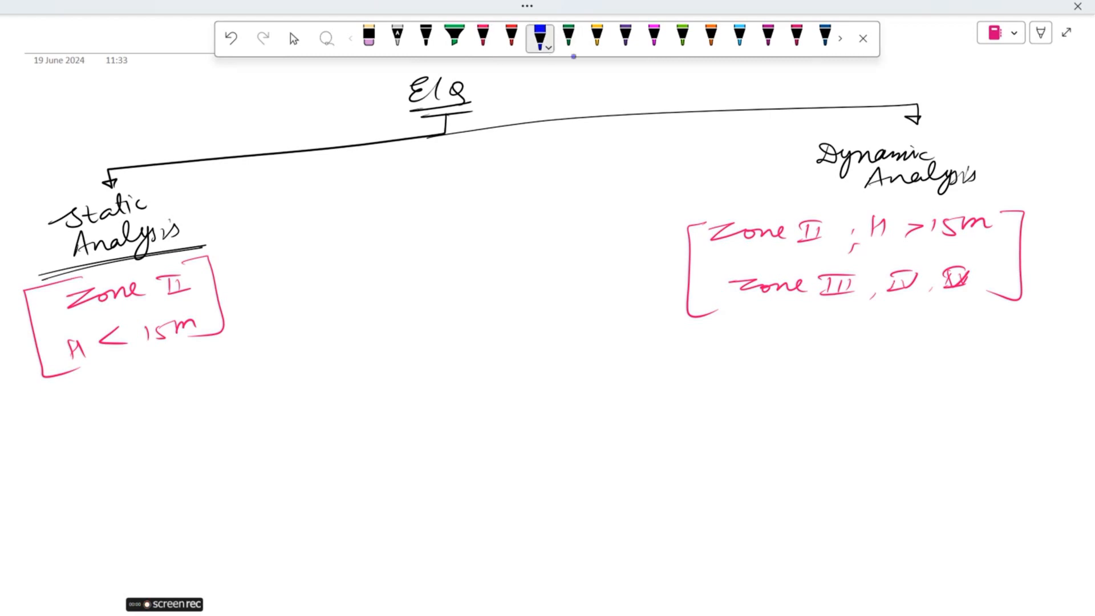
pyautogui.scroll(-2, 547, 307)
pyautogui.scroll(-1, 547, 308)
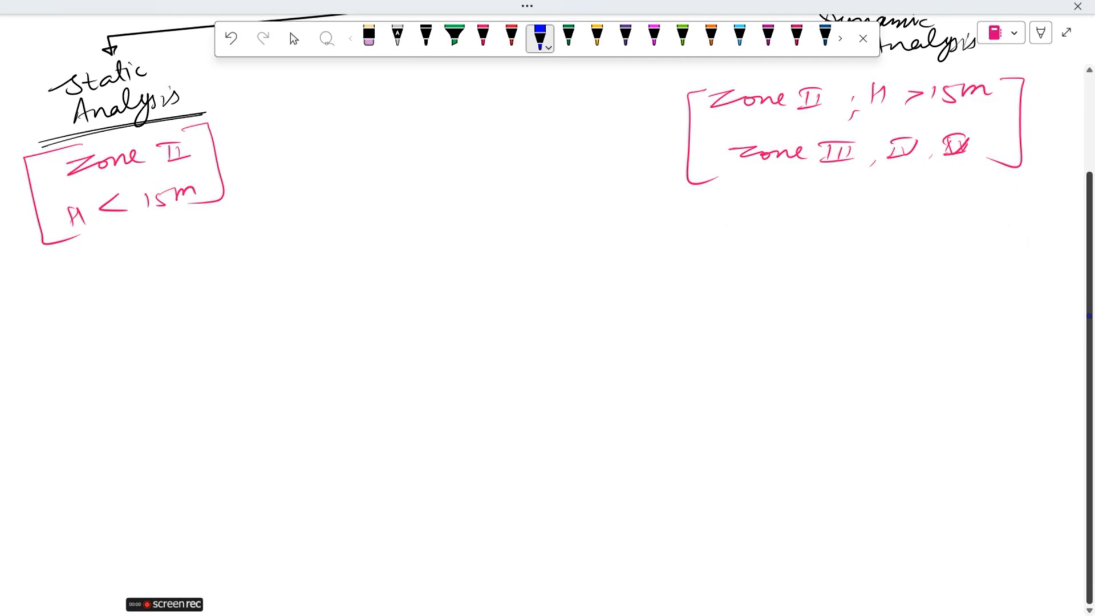
pyautogui.moveTo(59, 282)
pyautogui.mouseDown()
pyautogui.moveTo(83, 272)
pyautogui.moveTo(85, 320)
pyautogui.mouseUp()
pyautogui.moveTo(108, 292); pyautogui.dragTo(118, 289)
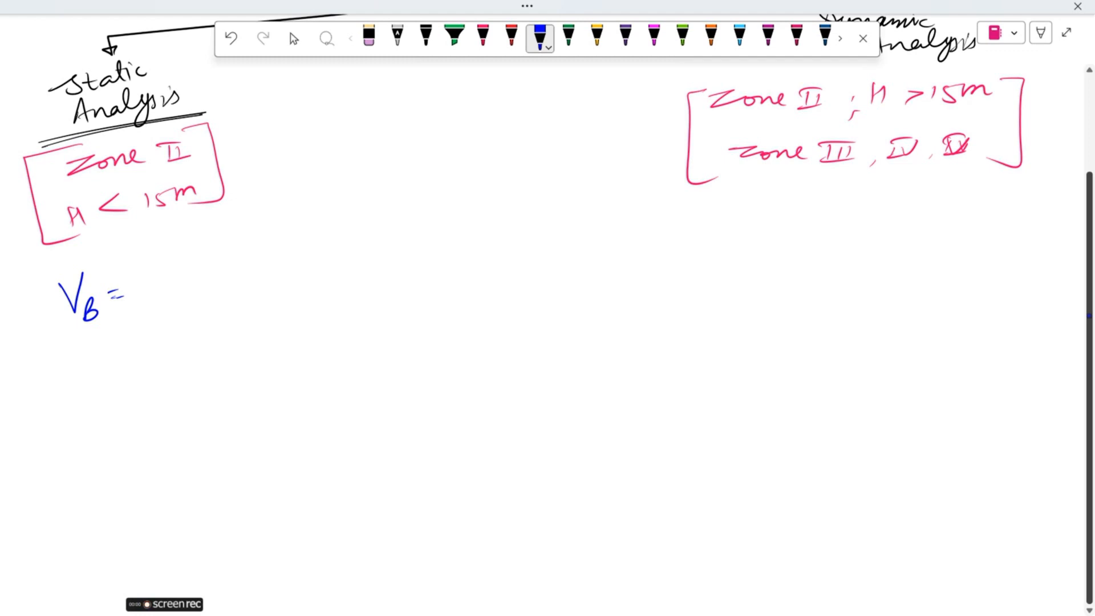
pyautogui.moveTo(145, 299)
pyautogui.mouseDown()
pyautogui.moveTo(164, 298)
pyautogui.moveTo(166, 285)
pyautogui.mouseUp()
pyautogui.moveTo(162, 297); pyautogui.dragTo(237, 260)
pyautogui.moveTo(139, 315); pyautogui.dragTo(189, 308)
pyautogui.moveTo(145, 323); pyautogui.dragTo(182, 317)
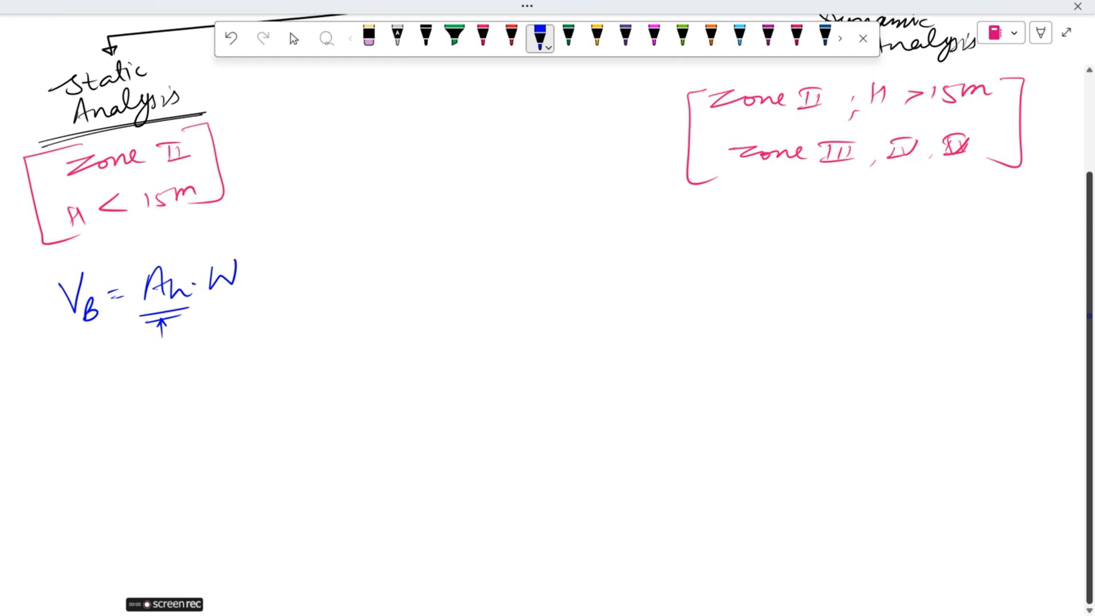
# - Underline W in the base shear formula and label it "seismic weight" with an arrow
pyautogui.moveTo(211, 301); pyautogui.dragTo(242, 296)
pyautogui.moveTo(220, 307); pyautogui.dragTo(227, 300)
pyautogui.moveTo(251, 318)
pyautogui.mouseDown()
pyautogui.moveTo(238, 339)
pyautogui.moveTo(294, 330)
pyautogui.mouseUp()
pyautogui.moveTo(302, 325); pyautogui.dragTo(318, 325)
pyautogui.moveTo(334, 315)
pyautogui.mouseDown()
pyautogui.moveTo(330, 324)
pyautogui.moveTo(399, 306)
pyautogui.moveTo(402, 330)
pyautogui.mouseUp()
pyautogui.moveTo(415, 314)
pyautogui.mouseDown()
pyautogui.moveTo(425, 303)
pyautogui.moveTo(431, 314)
pyautogui.mouseUp()
pyautogui.moveTo(419, 303); pyautogui.dragTo(445, 297)
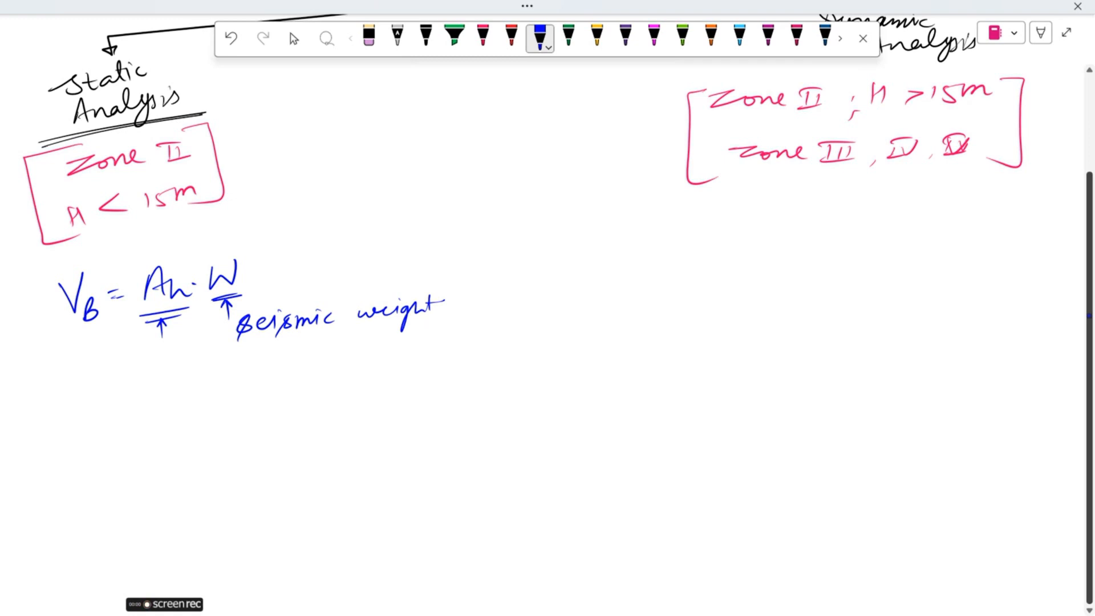
# - Write the seismic weight formula "W = 100% DL + x% LL" below the base shear formula
pyautogui.moveTo(147, 393)
pyautogui.mouseDown()
pyautogui.moveTo(148, 418)
pyautogui.moveTo(171, 393)
pyautogui.moveTo(197, 399)
pyautogui.mouseUp()
pyautogui.moveTo(185, 409); pyautogui.dragTo(255, 394)
pyautogui.moveTo(271, 391); pyautogui.dragTo(312, 402)
pyautogui.moveTo(338, 383)
pyautogui.mouseDown()
pyautogui.moveTo(349, 401)
pyautogui.moveTo(374, 388)
pyautogui.mouseUp()
pyautogui.moveTo(362, 382)
pyautogui.mouseDown()
pyautogui.moveTo(360, 399)
pyautogui.moveTo(411, 390)
pyautogui.moveTo(399, 391)
pyautogui.mouseUp()
pyautogui.moveTo(426, 383); pyautogui.dragTo(431, 394)
pyautogui.moveTo(441, 371)
pyautogui.mouseDown()
pyautogui.moveTo(432, 395)
pyautogui.moveTo(479, 393)
pyautogui.mouseUp()
pyautogui.moveTo(483, 371)
pyautogui.mouseDown()
pyautogui.moveTo(483, 389)
pyautogui.moveTo(501, 391)
pyautogui.mouseUp()
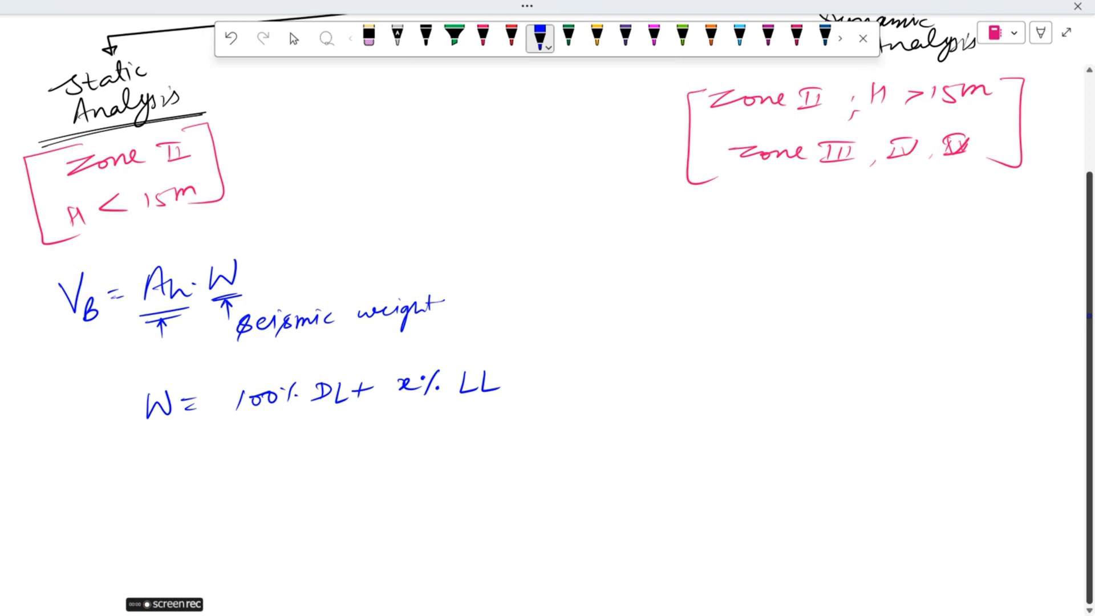
pyautogui.moveTo(108, 382)
pyautogui.mouseDown()
pyautogui.moveTo(296, 361)
pyautogui.moveTo(525, 367)
pyautogui.moveTo(134, 432)
pyautogui.moveTo(111, 387)
pyautogui.mouseUp()
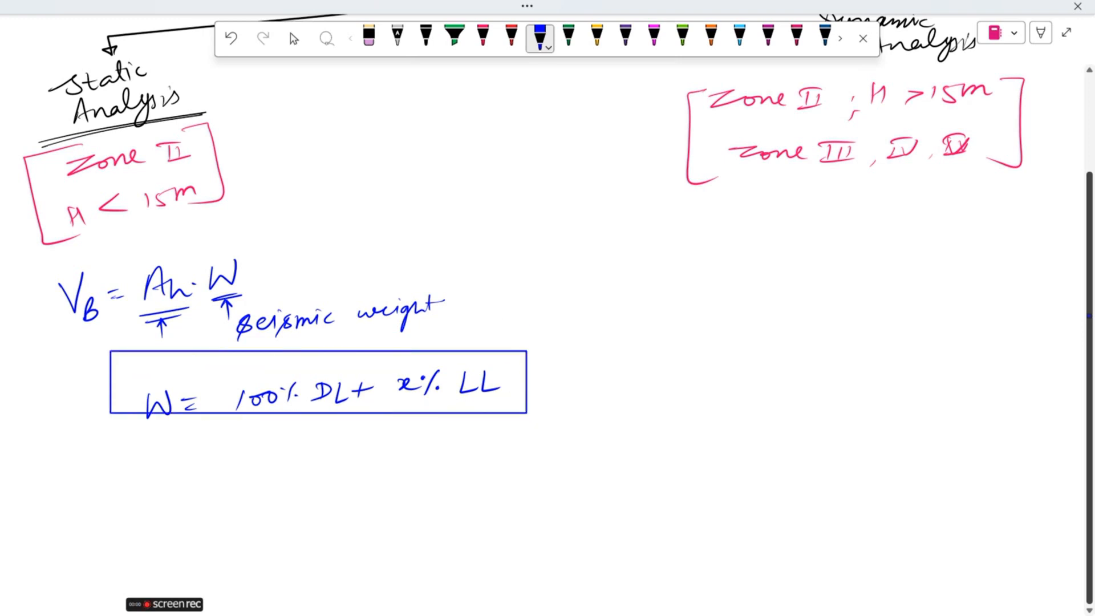
pyautogui.hotkey('ctrl', 'z')
pyautogui.hotkey('ctrl', 'z')
# - Draw a rectangle around the seismic weight formula and write "x = 25% for LL ≤ 3 kN/m²" beneath it
pyautogui.moveTo(131, 387)
pyautogui.mouseDown()
pyautogui.moveTo(427, 362)
pyautogui.moveTo(509, 400)
pyautogui.moveTo(139, 430)
pyautogui.moveTo(142, 382)
pyautogui.mouseUp()
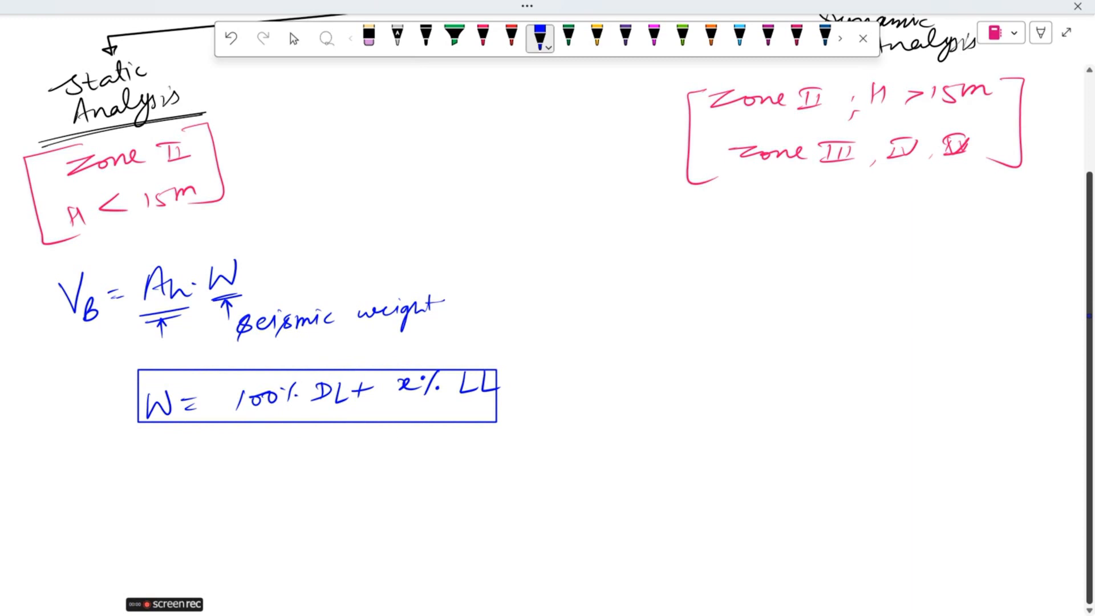
pyautogui.moveTo(129, 456)
pyautogui.mouseDown()
pyautogui.moveTo(129, 473)
pyautogui.moveTo(155, 474)
pyautogui.mouseUp()
pyautogui.moveTo(166, 462)
pyautogui.mouseDown()
pyautogui.moveTo(224, 461)
pyautogui.moveTo(228, 471)
pyautogui.mouseUp()
pyautogui.moveTo(247, 455)
pyautogui.mouseDown()
pyautogui.moveTo(234, 471)
pyautogui.moveTo(259, 453)
pyautogui.mouseUp()
pyautogui.moveTo(276, 451); pyautogui.dragTo(268, 471)
pyautogui.moveTo(345, 446)
pyautogui.mouseDown()
pyautogui.moveTo(326, 477)
pyautogui.moveTo(365, 453)
pyautogui.moveTo(422, 471)
pyautogui.mouseUp()
pyautogui.moveTo(429, 448)
pyautogui.mouseDown()
pyautogui.moveTo(428, 469)
pyautogui.moveTo(446, 469)
pyautogui.mouseUp()
pyautogui.moveTo(489, 446)
pyautogui.mouseDown()
pyautogui.moveTo(466, 460)
pyautogui.moveTo(495, 465)
pyautogui.mouseUp()
pyautogui.moveTo(466, 471); pyautogui.dragTo(507, 468)
pyautogui.moveTo(539, 443); pyautogui.dragTo(533, 463)
pyautogui.moveTo(546, 450)
pyautogui.mouseDown()
pyautogui.moveTo(546, 464)
pyautogui.moveTo(566, 449)
pyautogui.mouseUp()
pyautogui.moveTo(573, 445)
pyautogui.mouseDown()
pyautogui.moveTo(567, 464)
pyautogui.moveTo(595, 464)
pyautogui.mouseUp()
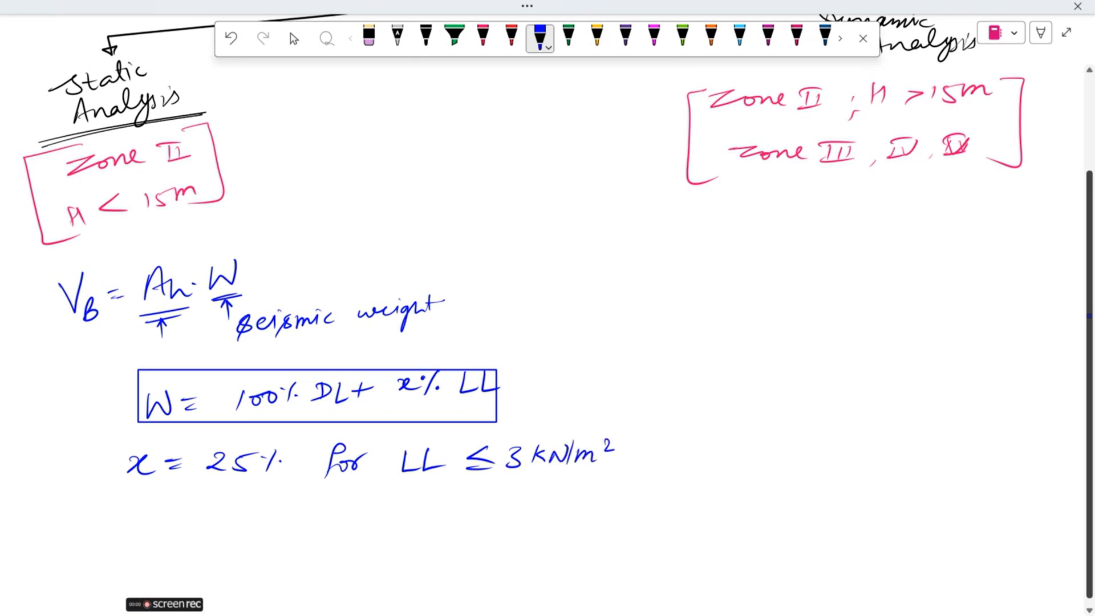
# - Write "x = 50% for LL > 3 kN/m²" as the second case and enclose both x cases in curly braces
pyautogui.moveTo(127, 498)
pyautogui.mouseDown()
pyautogui.moveTo(138, 515)
pyautogui.moveTo(164, 500)
pyautogui.mouseUp()
pyautogui.moveTo(147, 509); pyautogui.dragTo(227, 497)
pyautogui.moveTo(258, 493); pyautogui.dragTo(247, 508)
pyautogui.moveTo(335, 490); pyautogui.dragTo(315, 524)
pyautogui.moveTo(330, 505)
pyautogui.mouseDown()
pyautogui.moveTo(368, 493)
pyautogui.moveTo(408, 515)
pyautogui.mouseUp()
pyautogui.moveTo(412, 494)
pyautogui.mouseDown()
pyautogui.moveTo(423, 514)
pyautogui.moveTo(495, 512)
pyautogui.mouseUp()
pyautogui.moveTo(508, 494)
pyautogui.mouseDown()
pyautogui.moveTo(509, 509)
pyautogui.moveTo(529, 486)
pyautogui.moveTo(530, 510)
pyautogui.mouseUp()
pyautogui.moveTo(539, 509)
pyautogui.mouseDown()
pyautogui.moveTo(552, 497)
pyautogui.moveTo(559, 506)
pyautogui.mouseUp()
pyautogui.moveTo(565, 492); pyautogui.dragTo(580, 495)
pyautogui.moveTo(616, 440)
pyautogui.mouseDown()
pyautogui.moveTo(630, 474)
pyautogui.moveTo(611, 510)
pyautogui.mouseUp()
pyautogui.moveTo(108, 460); pyautogui.dragTo(108, 515)
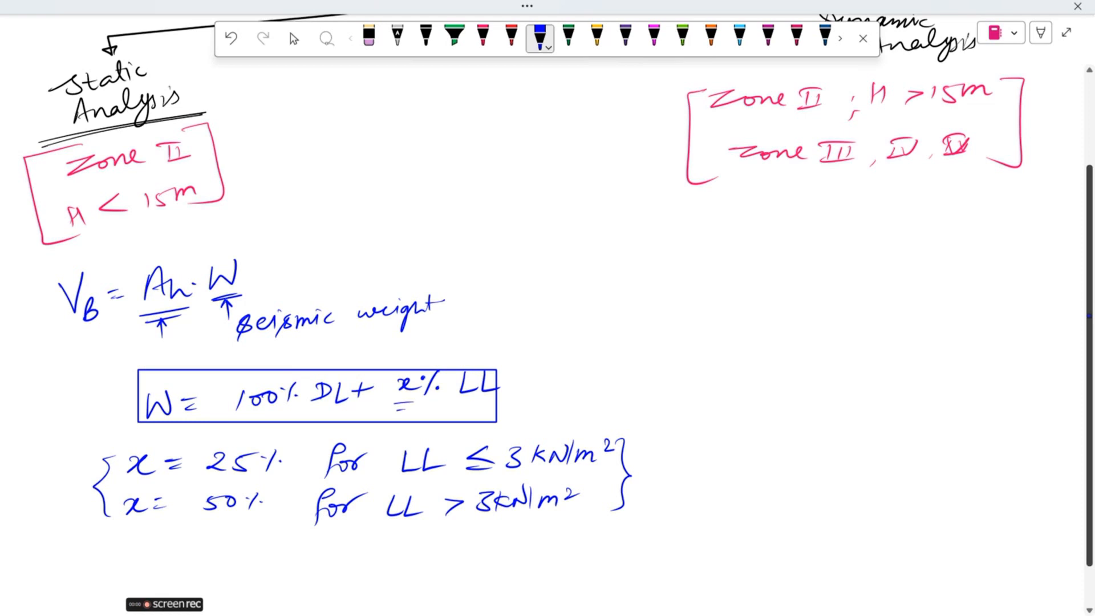
# - In pink, draw an arrow outward from DL in the seismic weight formula and double-underline DL
pyautogui.click(484, 37)
pyautogui.moveTo(332, 376)
pyautogui.mouseDown()
pyautogui.moveTo(339, 358)
pyautogui.moveTo(489, 342)
pyautogui.mouseUp()
pyautogui.moveTo(310, 413); pyautogui.dragTo(336, 410)
pyautogui.moveTo(314, 420); pyautogui.dragTo(334, 416)
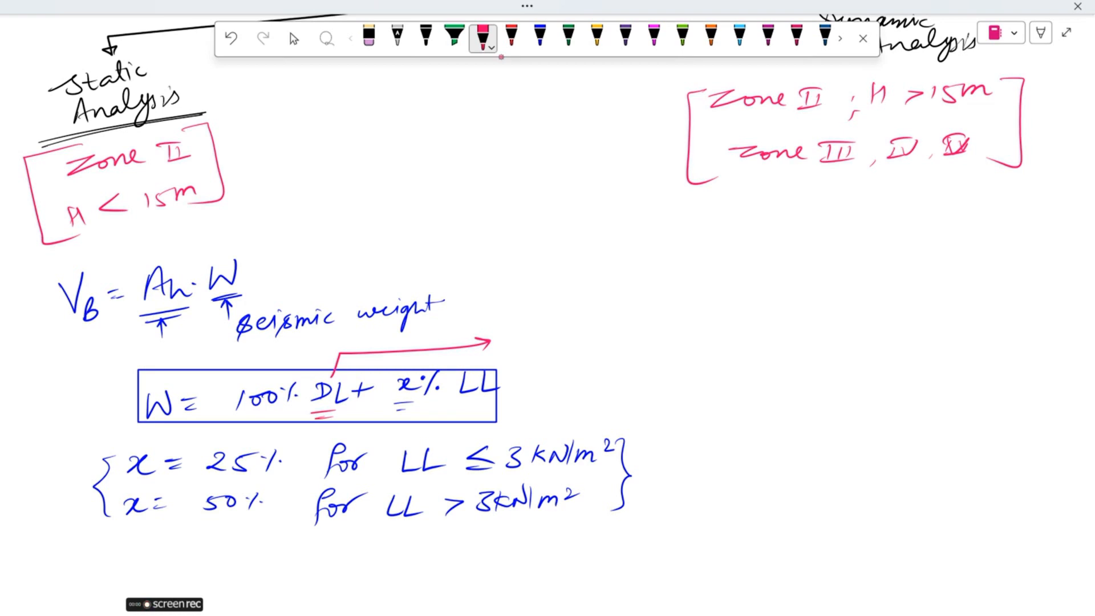
# - Write "self wt. of Beam, column, slab" in pink at the end of the DL arrow
pyautogui.moveTo(512, 325); pyautogui.dragTo(502, 340)
pyautogui.moveTo(524, 331); pyautogui.dragTo(533, 337)
pyautogui.moveTo(548, 324)
pyautogui.mouseDown()
pyautogui.moveTo(556, 309)
pyautogui.moveTo(548, 337)
pyautogui.moveTo(550, 314)
pyautogui.moveTo(601, 329)
pyautogui.mouseUp()
pyautogui.click(610, 325)
pyautogui.moveTo(593, 320); pyautogui.dragTo(625, 325)
pyautogui.moveTo(643, 308)
pyautogui.mouseDown()
pyautogui.moveTo(634, 340)
pyautogui.moveTo(650, 322)
pyautogui.moveTo(672, 326)
pyautogui.mouseUp()
pyautogui.moveTo(674, 311)
pyautogui.mouseDown()
pyautogui.moveTo(684, 325)
pyautogui.moveTo(696, 319)
pyautogui.mouseUp()
pyautogui.moveTo(697, 319); pyautogui.dragTo(732, 330)
pyautogui.moveTo(747, 321)
pyautogui.mouseDown()
pyautogui.moveTo(742, 329)
pyautogui.moveTo(755, 327)
pyautogui.mouseUp()
pyautogui.moveTo(761, 311)
pyautogui.mouseDown()
pyautogui.moveTo(764, 327)
pyautogui.moveTo(793, 334)
pyautogui.mouseUp()
pyautogui.moveTo(649, 349)
pyautogui.mouseDown()
pyautogui.moveTo(667, 340)
pyautogui.moveTo(696, 352)
pyautogui.mouseUp()
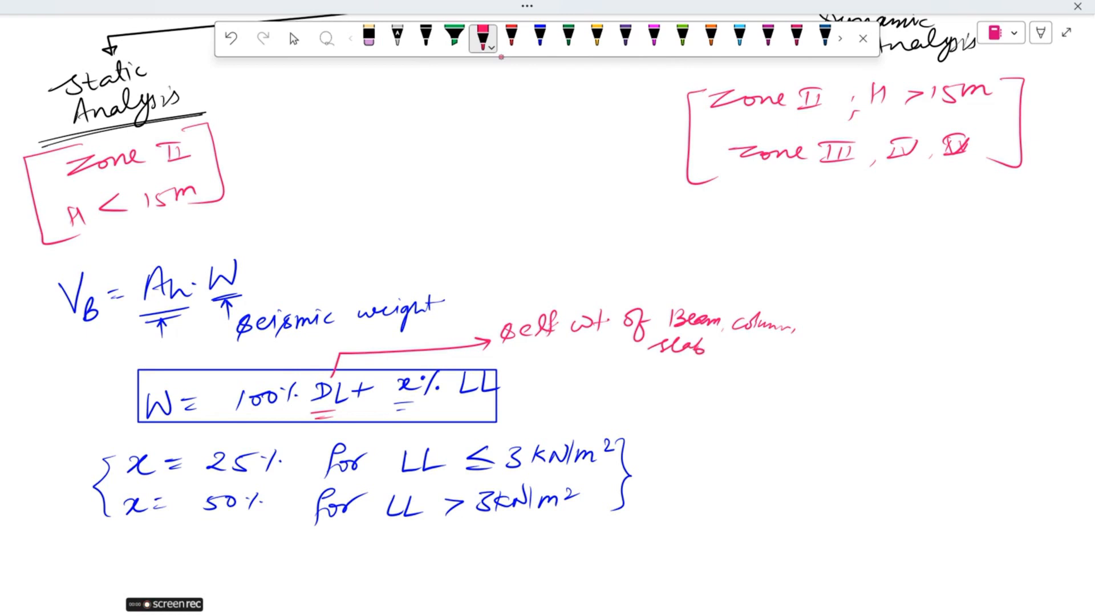
# - Draw a second pink arrow from DL and write "self wt. of Brick wall" at its end
pyautogui.moveTo(349, 367)
pyautogui.mouseDown()
pyautogui.moveTo(529, 360)
pyautogui.moveTo(535, 379)
pyautogui.moveTo(570, 378)
pyautogui.moveTo(575, 393)
pyautogui.mouseUp()
pyautogui.moveTo(574, 379); pyautogui.dragTo(621, 378)
pyautogui.moveTo(627, 370); pyautogui.dragTo(674, 392)
pyautogui.moveTo(667, 381); pyautogui.dragTo(714, 391)
pyautogui.moveTo(718, 381); pyautogui.dragTo(741, 390)
pyautogui.moveTo(749, 373); pyautogui.dragTo(747, 390)
pyautogui.moveTo(756, 378); pyautogui.dragTo(799, 393)
pyautogui.moveTo(801, 385); pyautogui.dragTo(812, 396)
pyautogui.moveTo(820, 380); pyautogui.dragTo(823, 397)
# - Write "F.F" below the brick wall note and double-underline it
pyautogui.moveTo(674, 410)
pyautogui.mouseDown()
pyautogui.moveTo(666, 426)
pyautogui.moveTo(689, 403)
pyautogui.mouseUp()
pyautogui.moveTo(672, 418); pyautogui.dragTo(687, 428)
pyautogui.moveTo(692, 404); pyautogui.dragTo(708, 400)
pyautogui.moveTo(694, 418); pyautogui.dragTo(706, 417)
pyautogui.moveTo(647, 437); pyautogui.dragTo(706, 431)
pyautogui.moveTo(655, 445); pyautogui.dragTo(703, 438)
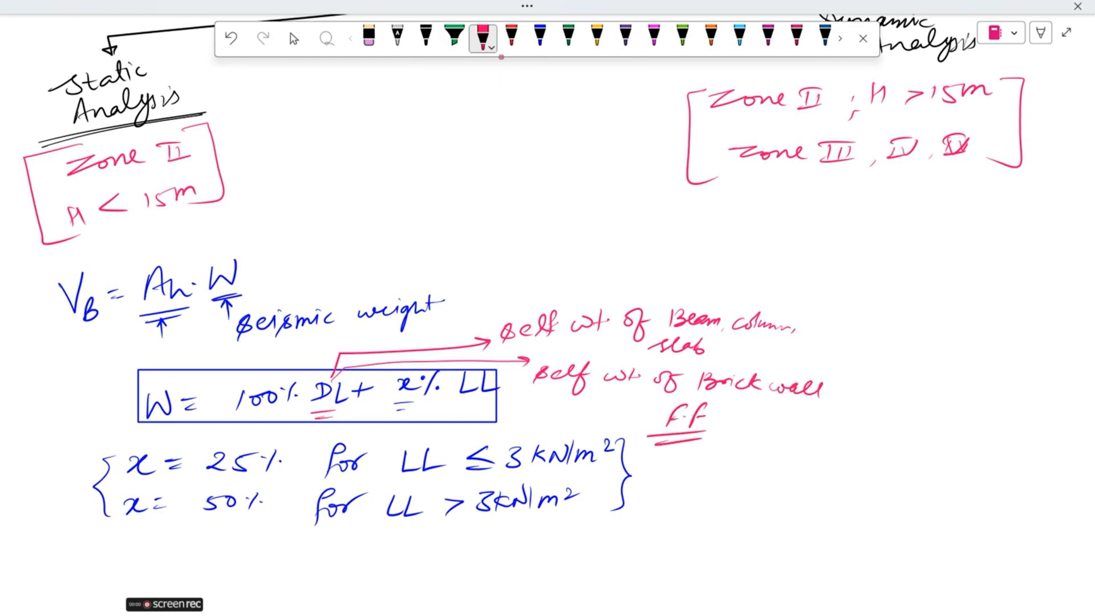
# - Underline "Brick wall", "Beam", "column" and "slab" in the dead load notes
pyautogui.moveTo(714, 402); pyautogui.dragTo(822, 399)
pyautogui.moveTo(727, 407); pyautogui.dragTo(812, 405)
pyautogui.moveTo(669, 335); pyautogui.dragTo(774, 335)
pyautogui.moveTo(746, 344); pyautogui.dragTo(782, 343)
pyautogui.moveTo(656, 360); pyautogui.dragTo(710, 362)
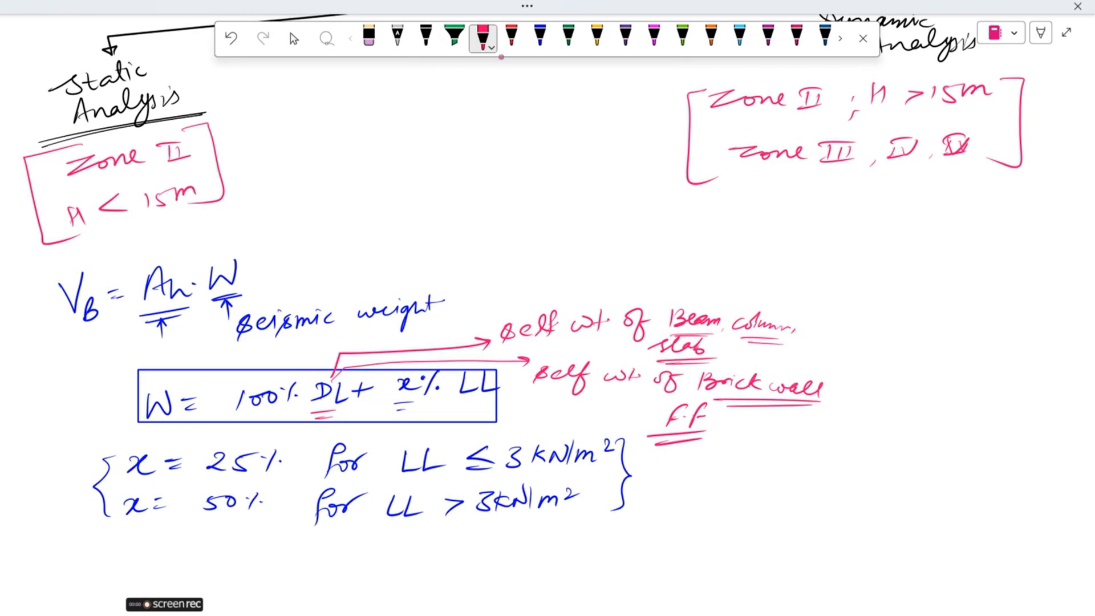
# - Draw a pink arrow from Ah in the base shear formula and write "Ah =" in green beside it
pyautogui.moveTo(169, 265); pyautogui.dragTo(251, 230)
pyautogui.click(511, 41)
pyautogui.click(569, 38)
pyautogui.moveTo(272, 230); pyautogui.dragTo(291, 231)
pyautogui.moveTo(279, 220); pyautogui.dragTo(313, 231)
pyautogui.moveTo(318, 215); pyautogui.dragTo(323, 215)
pyautogui.moveTo(318, 220); pyautogui.dragTo(323, 220)
# - Write the numerator (Z/2)(Sa/g) of the Ah formula in green
pyautogui.moveTo(352, 169); pyautogui.dragTo(367, 184)
pyautogui.moveTo(354, 190)
pyautogui.mouseDown()
pyautogui.moveTo(368, 189)
pyautogui.moveTo(365, 200)
pyautogui.mouseUp()
pyautogui.moveTo(384, 168); pyautogui.dragTo(386, 203)
pyautogui.moveTo(344, 168); pyautogui.dragTo(342, 208)
pyautogui.moveTo(409, 162)
pyautogui.mouseDown()
pyautogui.moveTo(406, 197)
pyautogui.moveTo(429, 154)
pyautogui.moveTo(412, 167)
pyautogui.mouseUp()
pyautogui.hotkey('ctrl', 'z')
pyautogui.moveTo(432, 158); pyautogui.dragTo(440, 161)
pyautogui.moveTo(414, 176)
pyautogui.mouseDown()
pyautogui.moveTo(436, 174)
pyautogui.moveTo(427, 193)
pyautogui.mouseUp()
pyautogui.moveTo(439, 153); pyautogui.dragTo(444, 197)
# - Draw the fraction bar of the Ah formula and write the denominator (R/I) beneath it
pyautogui.moveTo(340, 219); pyautogui.dragTo(449, 197)
pyautogui.moveTo(394, 216)
pyautogui.mouseDown()
pyautogui.moveTo(392, 231)
pyautogui.moveTo(409, 230)
pyautogui.mouseUp()
pyautogui.moveTo(384, 238)
pyautogui.mouseDown()
pyautogui.moveTo(414, 233)
pyautogui.moveTo(414, 248)
pyautogui.mouseUp()
pyautogui.moveTo(412, 216)
pyautogui.mouseDown()
pyautogui.moveTo(415, 252)
pyautogui.moveTo(389, 253)
pyautogui.mouseUp()
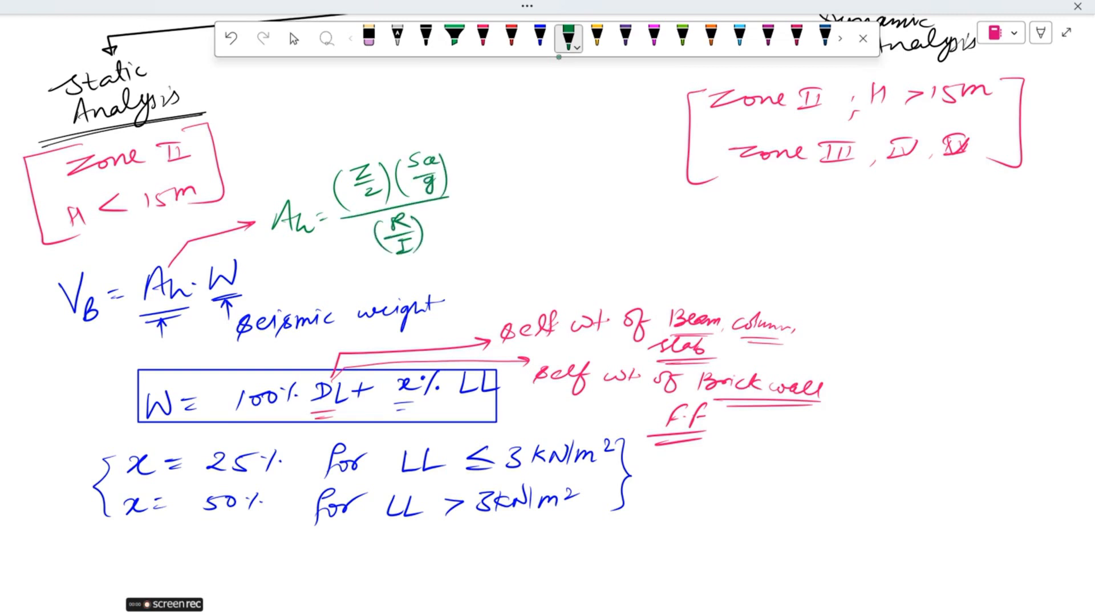
# - Draw green arrows to Z and Sa in the Ah formula, and write a double-underlined "PGA" beside the Sa arrow
pyautogui.moveTo(360, 160)
pyautogui.mouseDown()
pyautogui.moveTo(390, 136)
pyautogui.moveTo(460, 135)
pyautogui.mouseUp()
pyautogui.moveTo(481, 121); pyautogui.dragTo(500, 131)
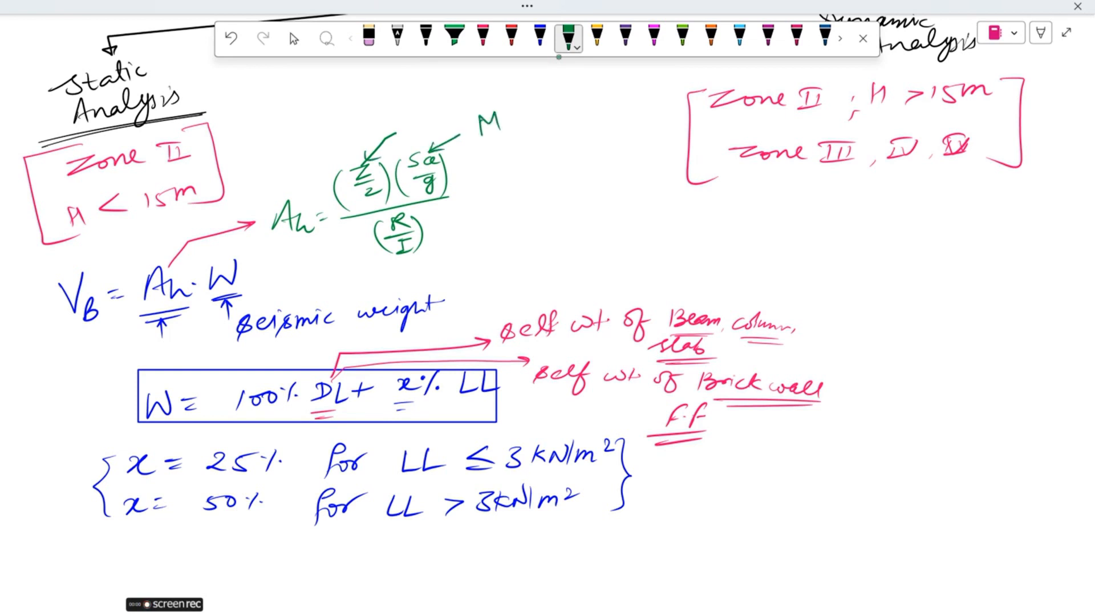
pyautogui.hotkey('ctrl', 'z')
pyautogui.moveTo(473, 123); pyautogui.dragTo(473, 140)
pyautogui.moveTo(471, 124); pyautogui.dragTo(474, 133)
pyautogui.moveTo(489, 128)
pyautogui.mouseDown()
pyautogui.moveTo(483, 136)
pyautogui.moveTo(497, 140)
pyautogui.mouseUp()
pyautogui.moveTo(507, 126)
pyautogui.mouseDown()
pyautogui.moveTo(501, 139)
pyautogui.moveTo(514, 138)
pyautogui.mouseUp()
pyautogui.moveTo(466, 148); pyautogui.dragTo(525, 139)
pyautogui.moveTo(472, 157); pyautogui.dragTo(516, 145)
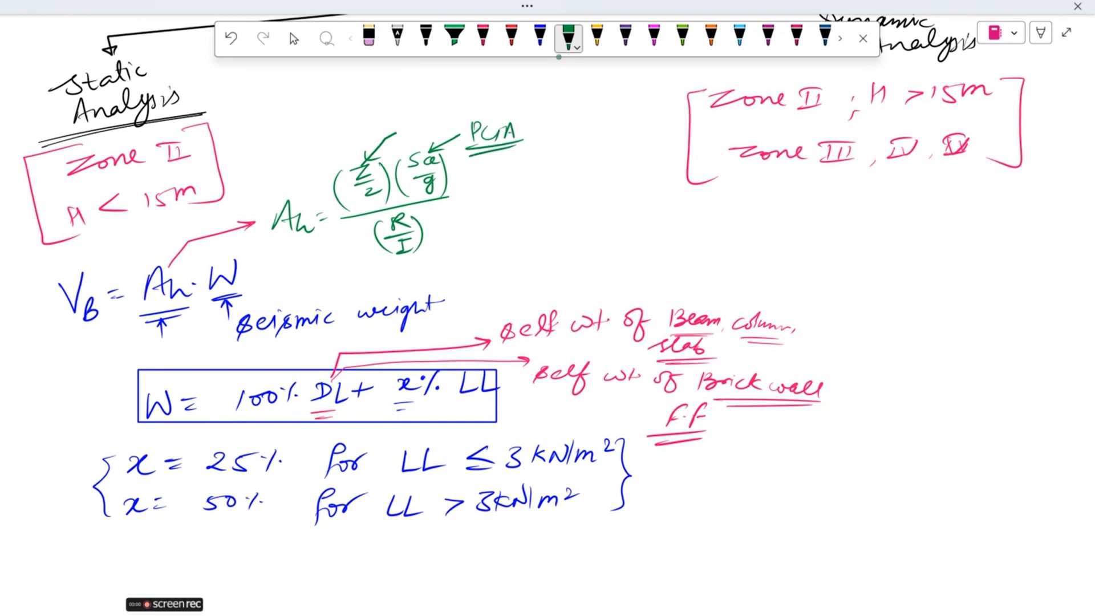
# - Mark R and I in the Ah formula with arrows, draw a green box around the formula and leave pen mode
pyautogui.moveTo(407, 260)
pyautogui.mouseDown()
pyautogui.moveTo(444, 265)
pyautogui.moveTo(418, 265)
pyautogui.mouseUp()
pyautogui.moveTo(407, 224)
pyautogui.mouseDown()
pyautogui.moveTo(446, 216)
pyautogui.moveTo(451, 232)
pyautogui.mouseUp()
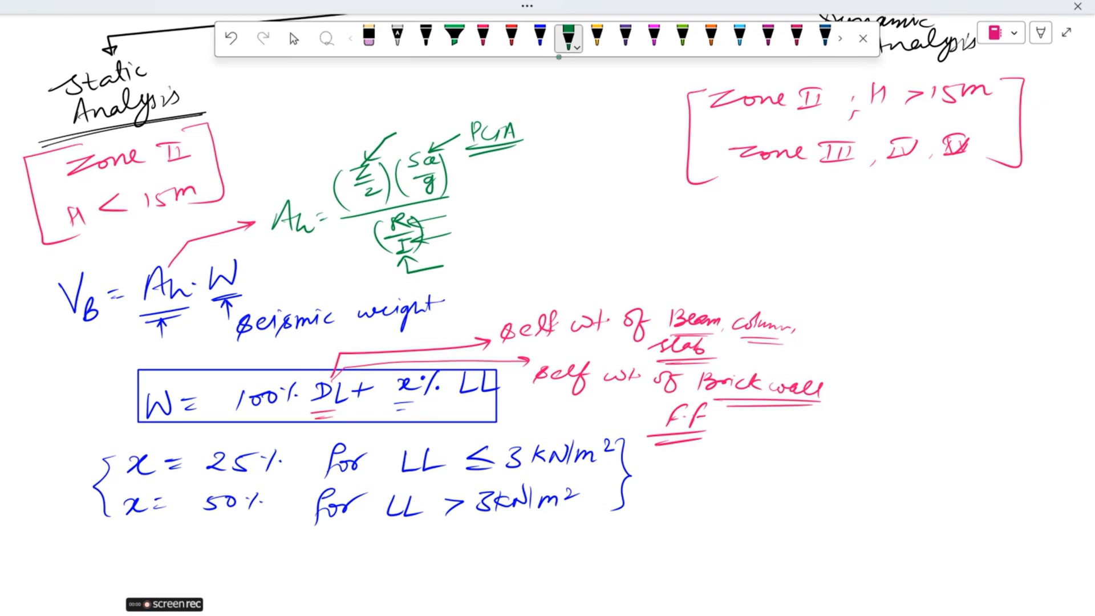
pyautogui.moveTo(248, 177)
pyautogui.mouseDown()
pyautogui.moveTo(389, 152)
pyautogui.moveTo(464, 192)
pyautogui.moveTo(437, 254)
pyautogui.moveTo(278, 283)
pyautogui.moveTo(261, 183)
pyautogui.mouseUp()
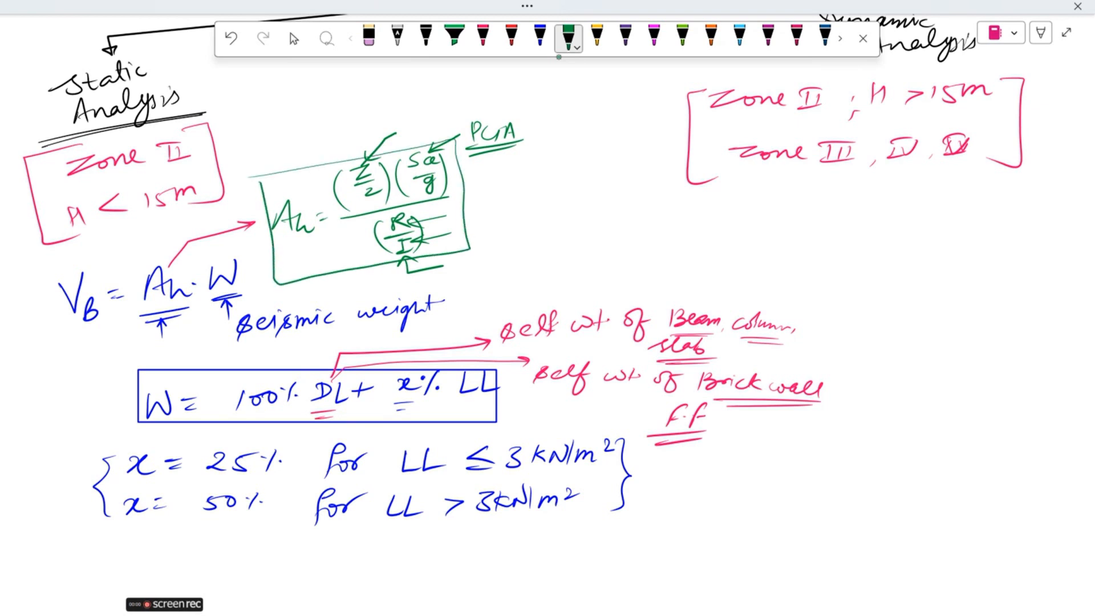
pyautogui.click(294, 38)
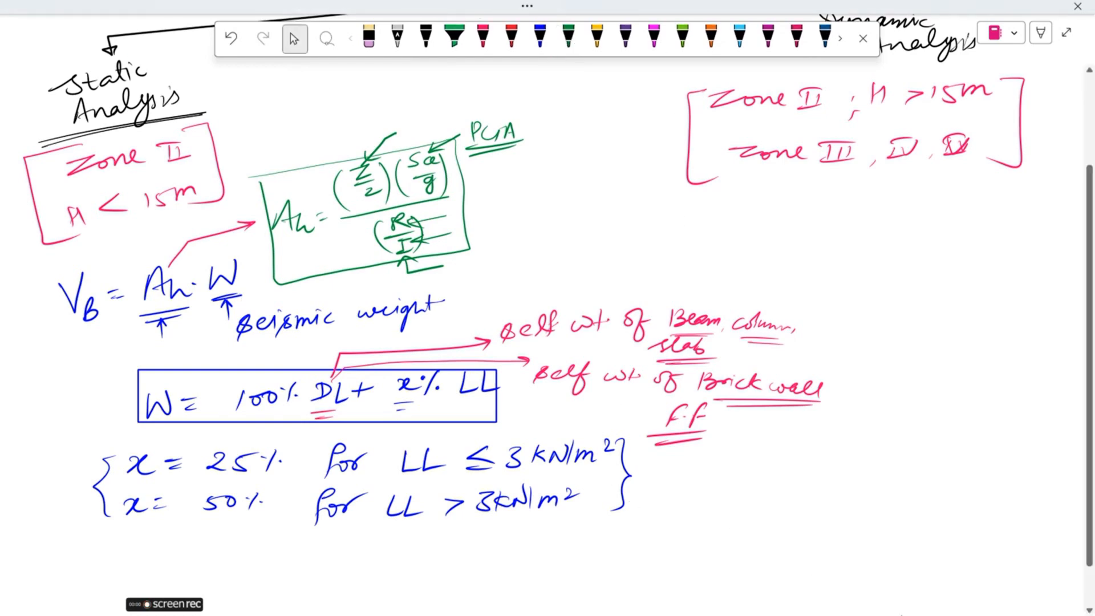
# - Switch to STAAD.Pro and review the zone, response reduction, importance and soil factors of the IS 1893 seismic definition
pyautogui.press('super')
pyautogui.click(722, 598)
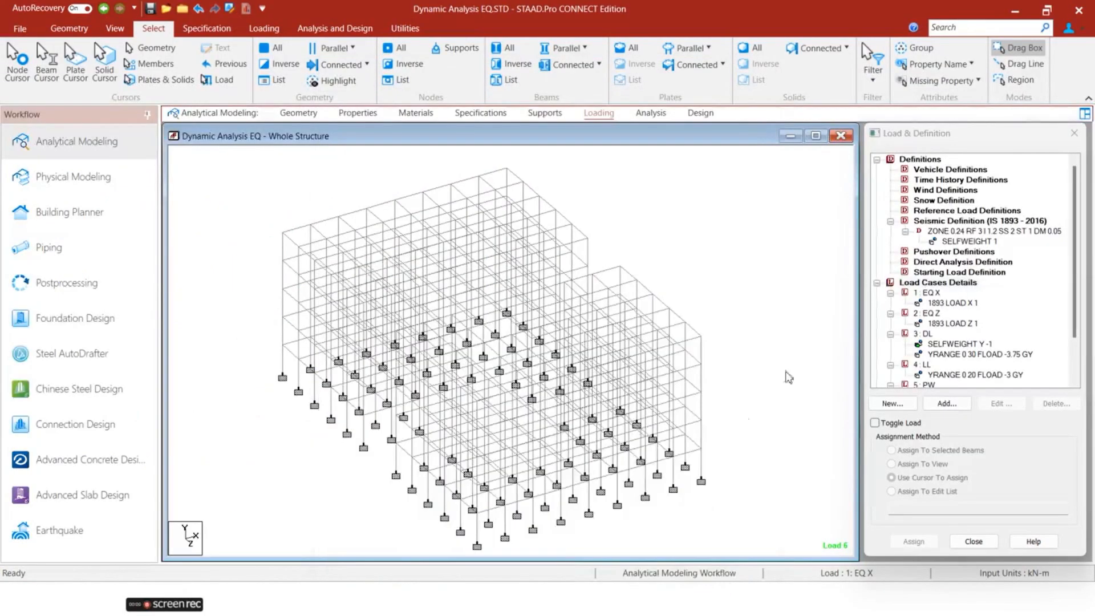
pyautogui.doubleClick(957, 232)
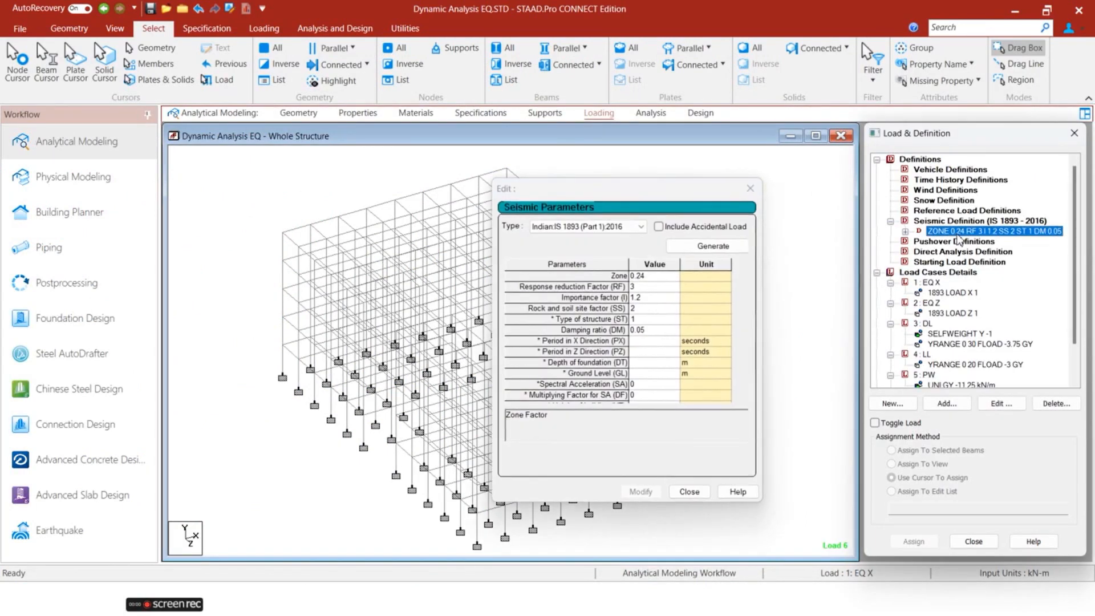
pyautogui.click(648, 288)
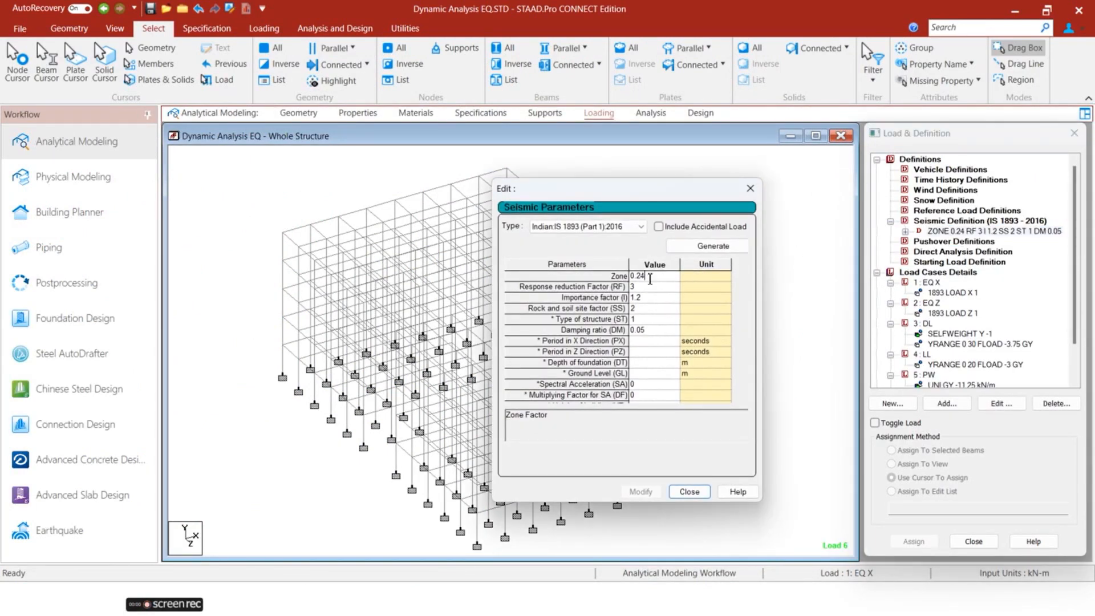
pyautogui.click(656, 288)
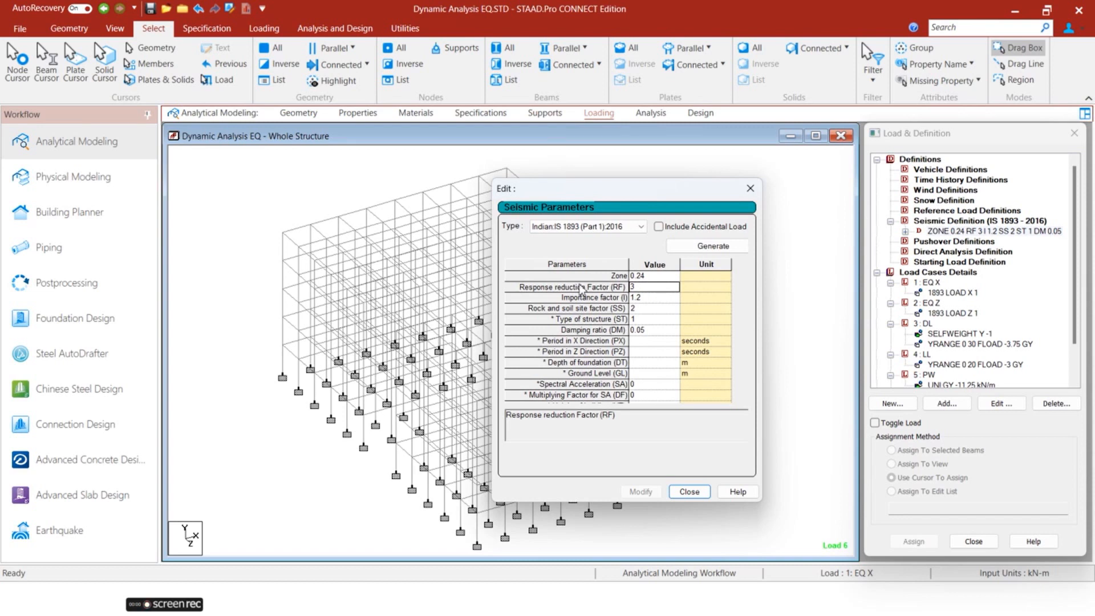
pyautogui.click(650, 297)
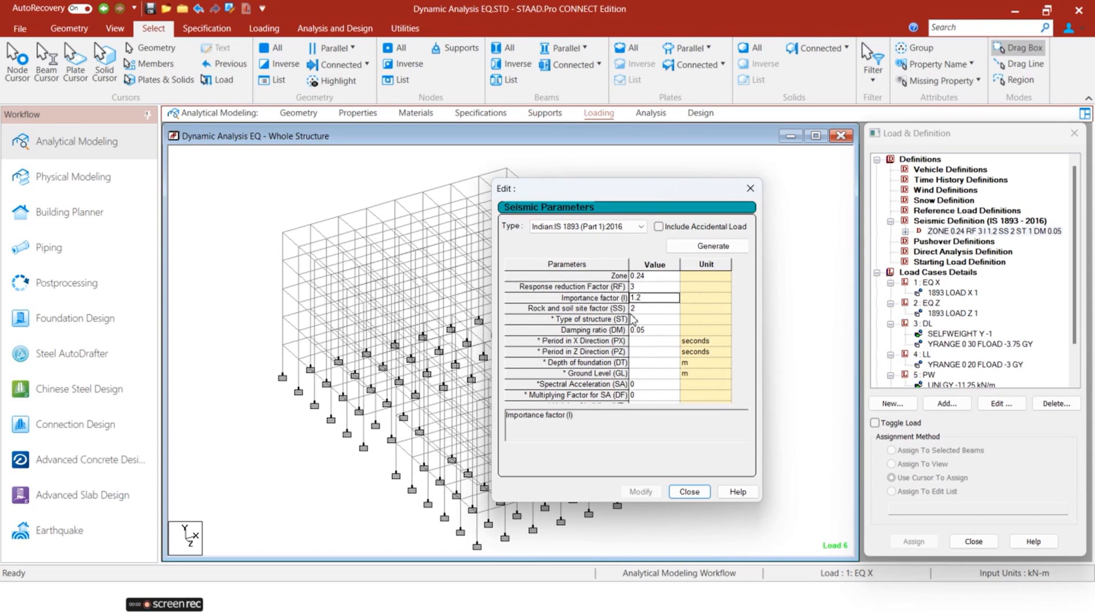
pyautogui.click(650, 309)
pyautogui.click(592, 323)
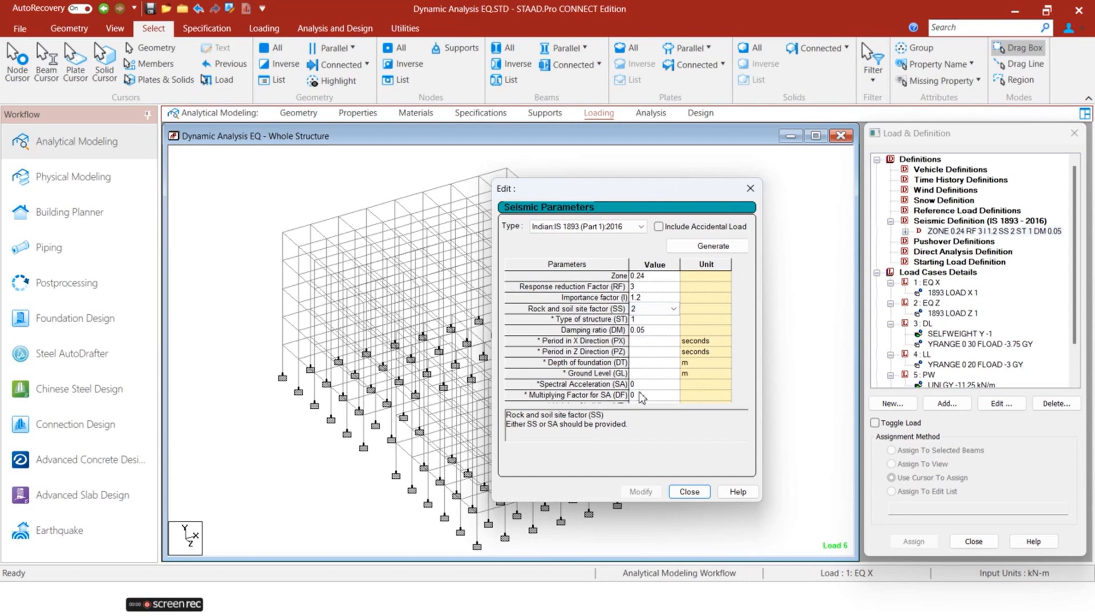
pyautogui.click(688, 492)
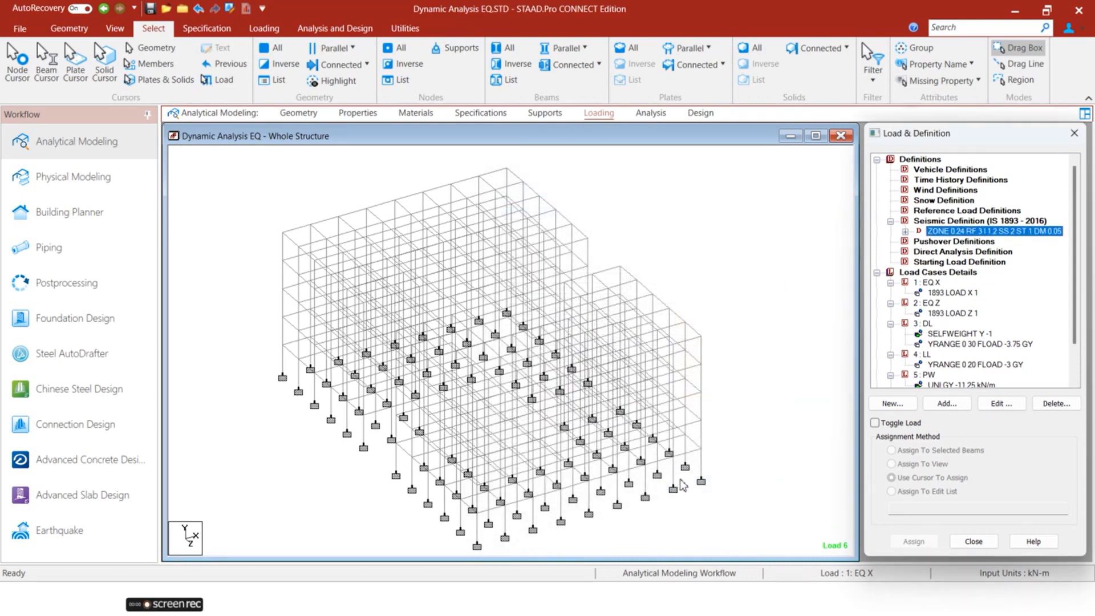
pyautogui.press('super')
pyautogui.moveTo(729, 592)
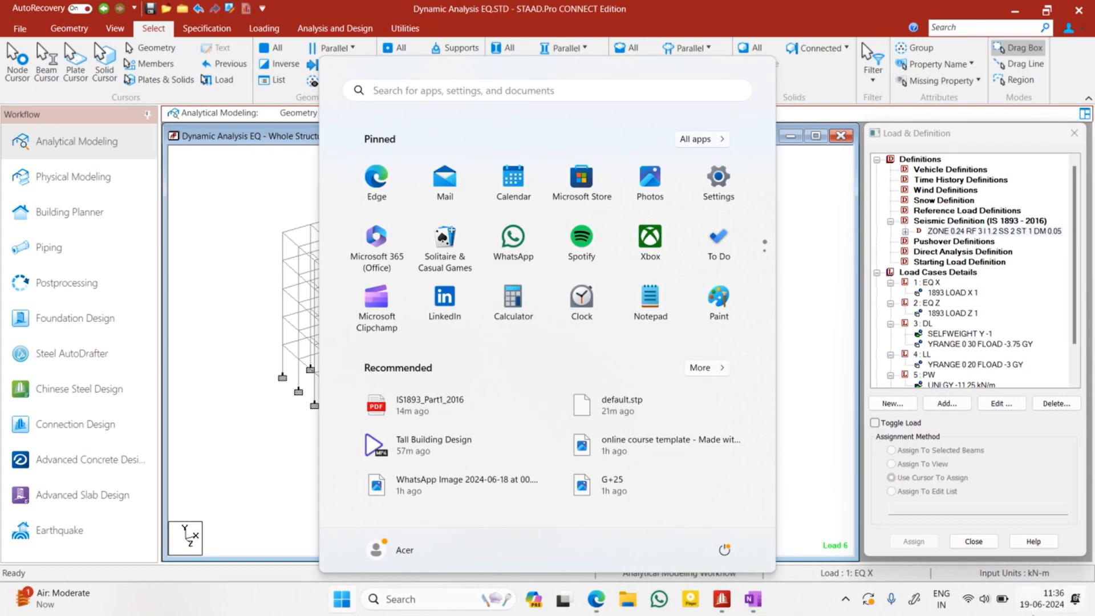
pyautogui.click(809, 417)
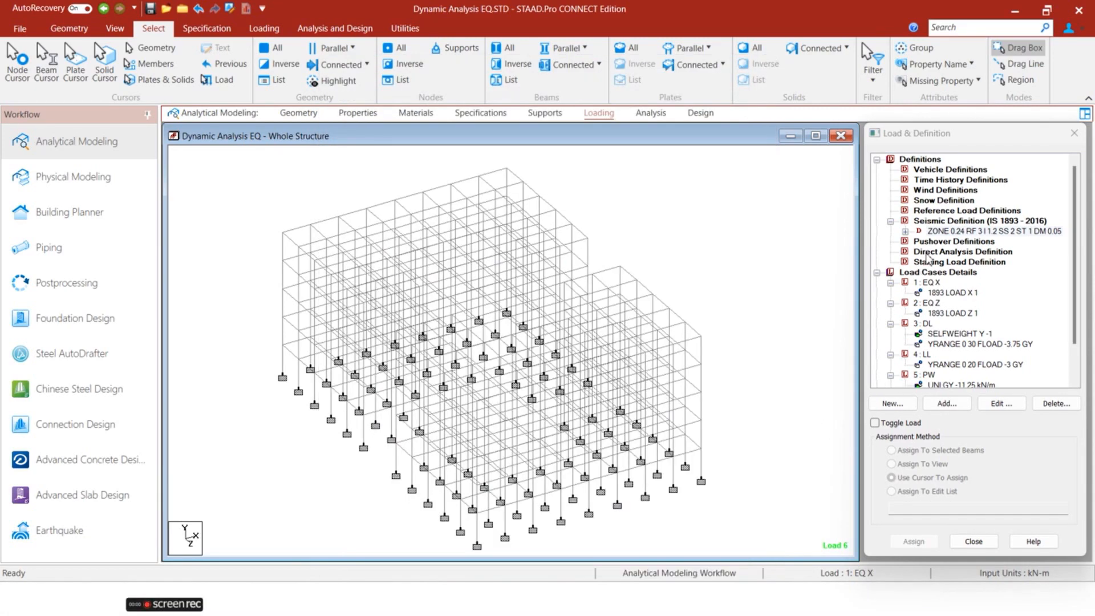
# - Reopen the seismic definition's parameters, open the IS:1893 parameter generator and set the zone factor by zone to IV
pyautogui.click(937, 234)
pyautogui.doubleClick(937, 232)
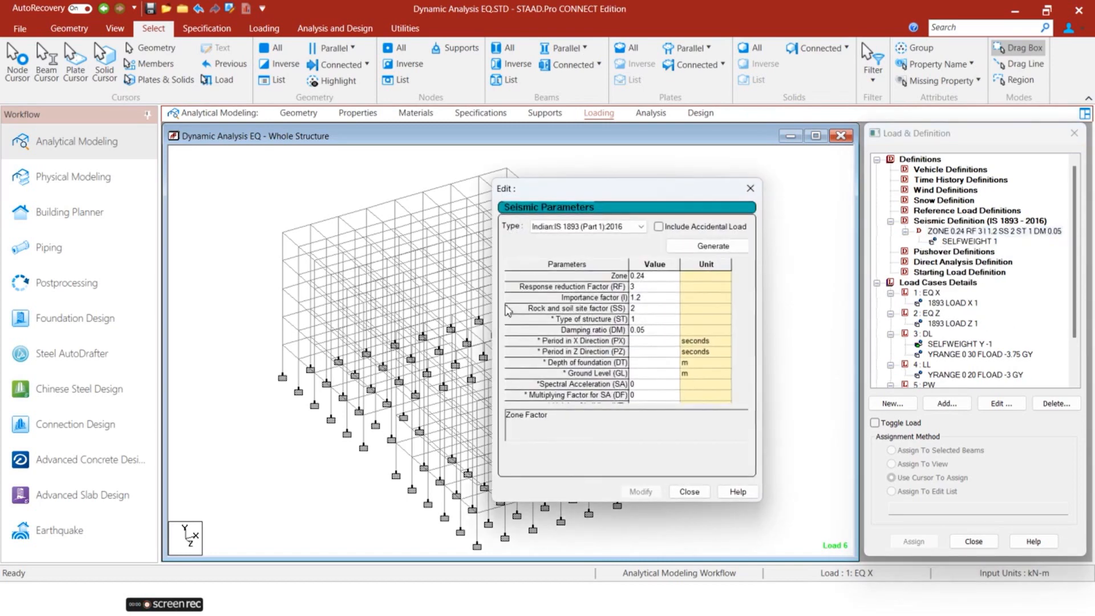
pyautogui.click(679, 252)
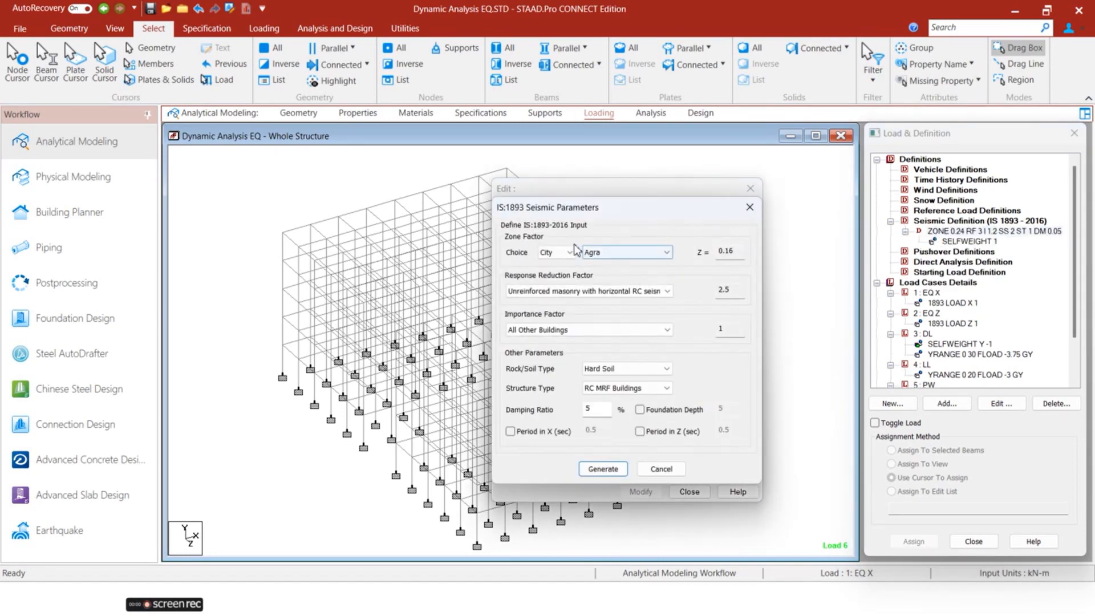
pyautogui.click(564, 253)
pyautogui.click(548, 273)
pyautogui.click(596, 252)
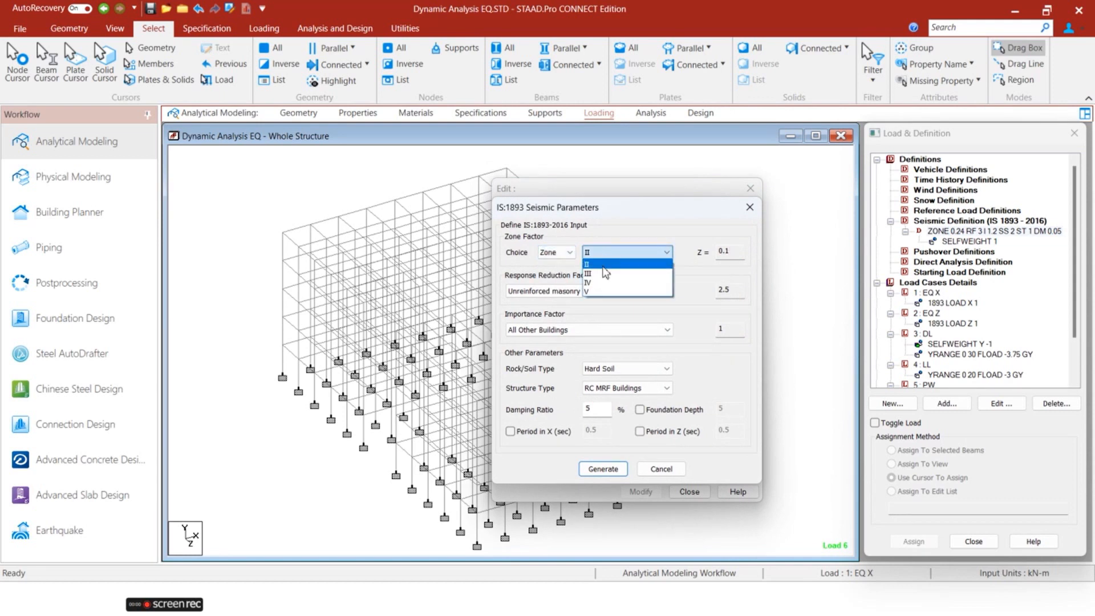
pyautogui.click(604, 288)
# - Set response reduction to RC buildings with Ordinary Moment Resisting Frame, importance to Residential or commercial Buildings and soil type to Medium Soil
pyautogui.click(591, 291)
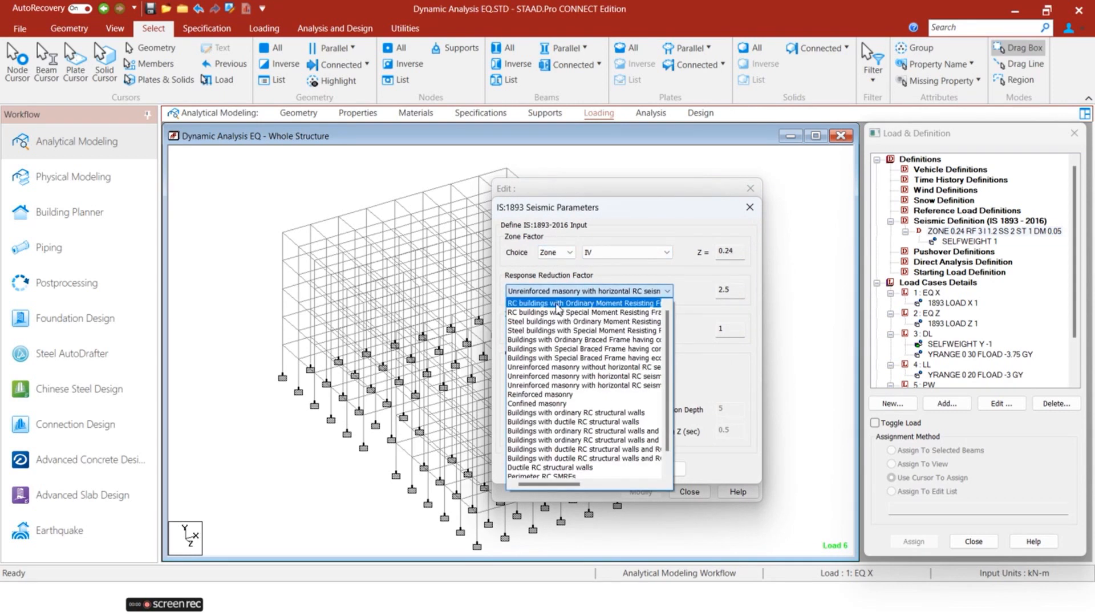
pyautogui.click(558, 305)
pyautogui.click(582, 330)
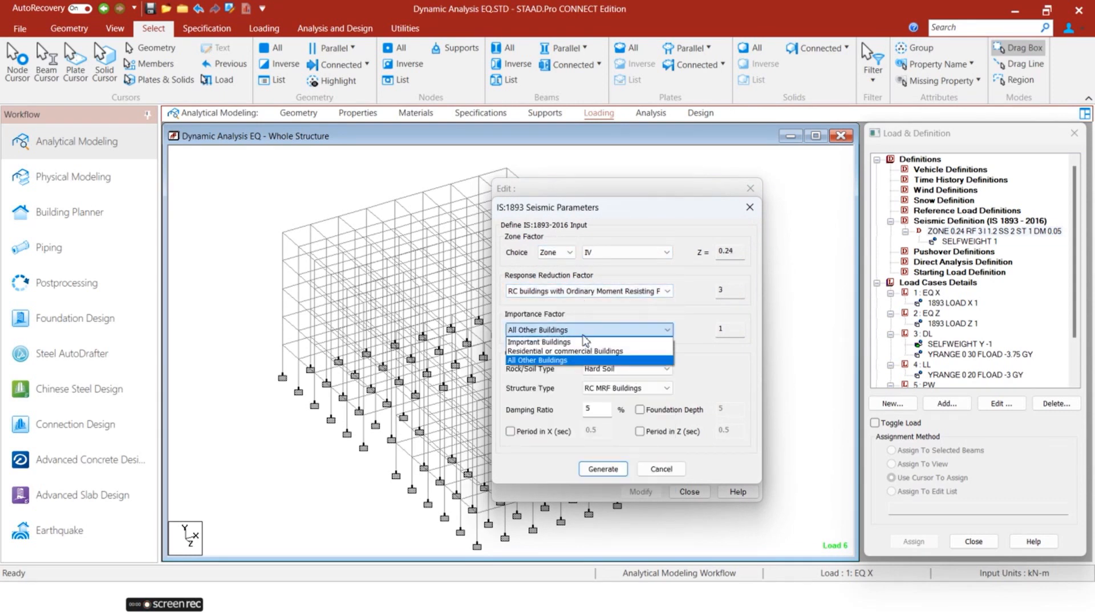
pyautogui.click(565, 351)
pyautogui.click(626, 369)
pyautogui.click(607, 385)
pyautogui.click(611, 398)
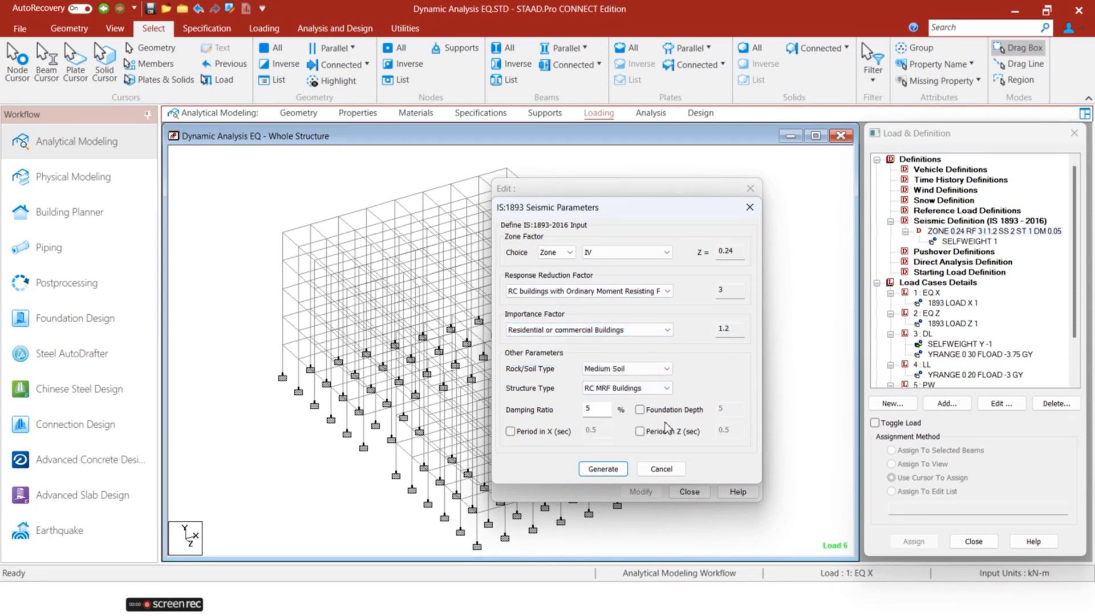
# - Enable and clear again the Period in X and Period in Z options
pyautogui.click(510, 432)
pyautogui.click(510, 431)
pyautogui.click(639, 431)
pyautogui.click(640, 431)
# - Switch to the IS1893_Part1_2016 PDF in Edge and look back from the design spectra through the earlier clauses
pyautogui.press('super')
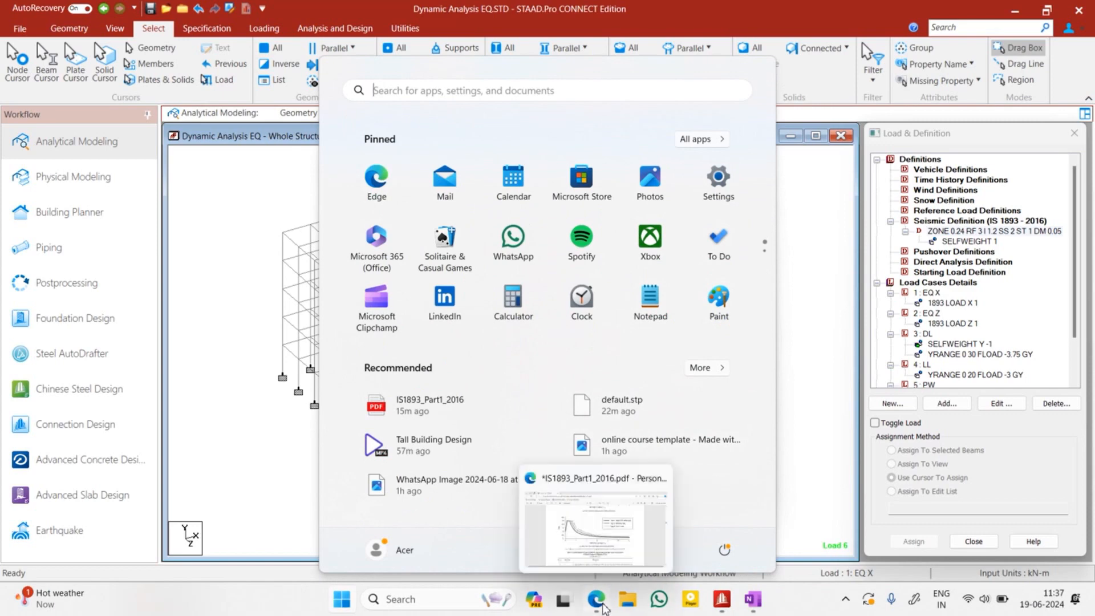
pyautogui.click(606, 604)
pyautogui.scroll(10, 514, 433)
pyautogui.keyDown('ctrl'); pyautogui.scroll(-2, 538, 450); pyautogui.keyUp('ctrl')
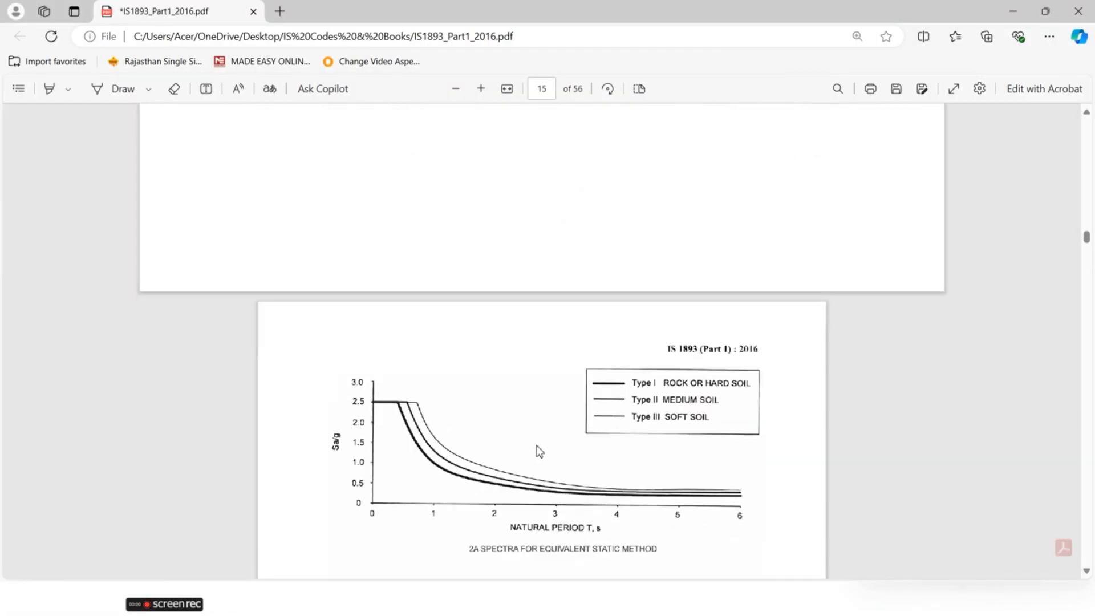
pyautogui.keyDown('ctrl'); pyautogui.scroll(3, 539, 451); pyautogui.keyUp('ctrl')
pyautogui.scroll(3, 540, 452)
pyautogui.keyDown('ctrl'); pyautogui.scroll(-4, 540, 452); pyautogui.keyUp('ctrl')
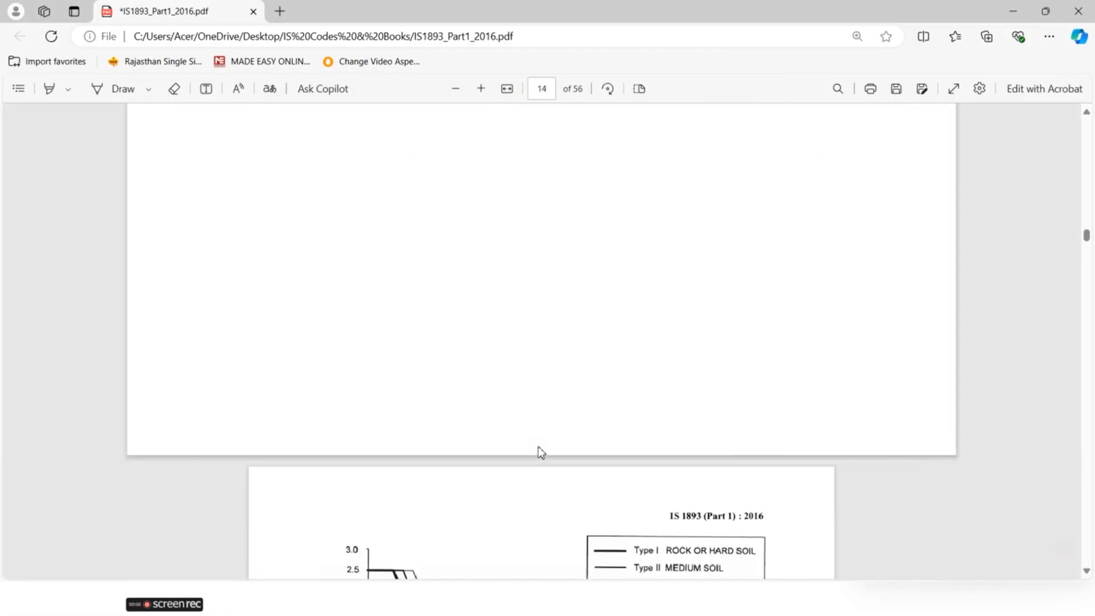
pyautogui.scroll(15, 541, 452)
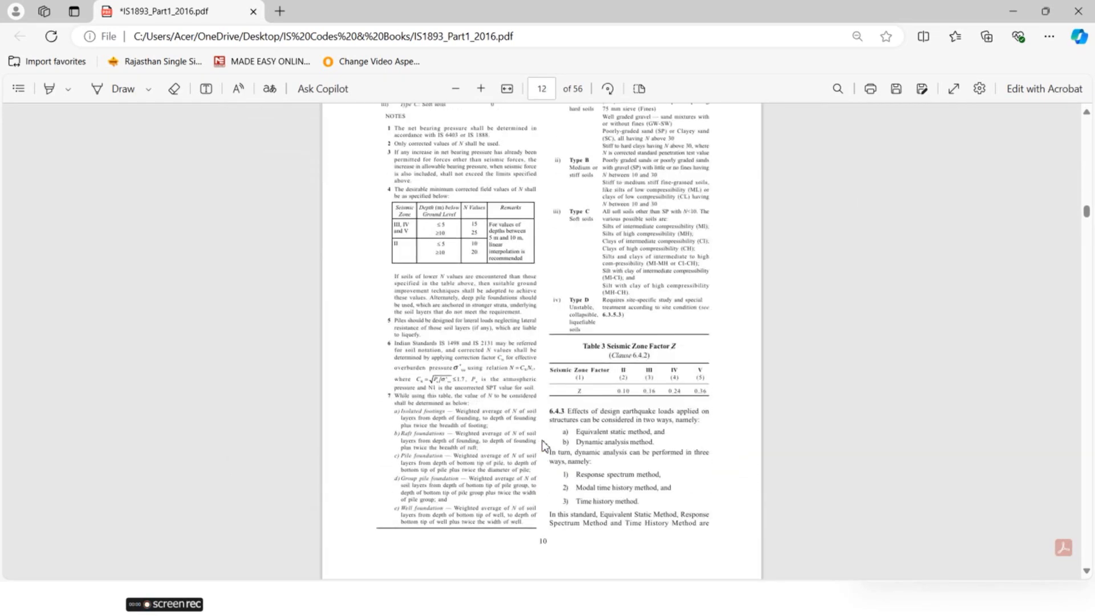
pyautogui.scroll(12, 543, 446)
pyautogui.scroll(15, 546, 445)
pyautogui.scroll(4, 546, 446)
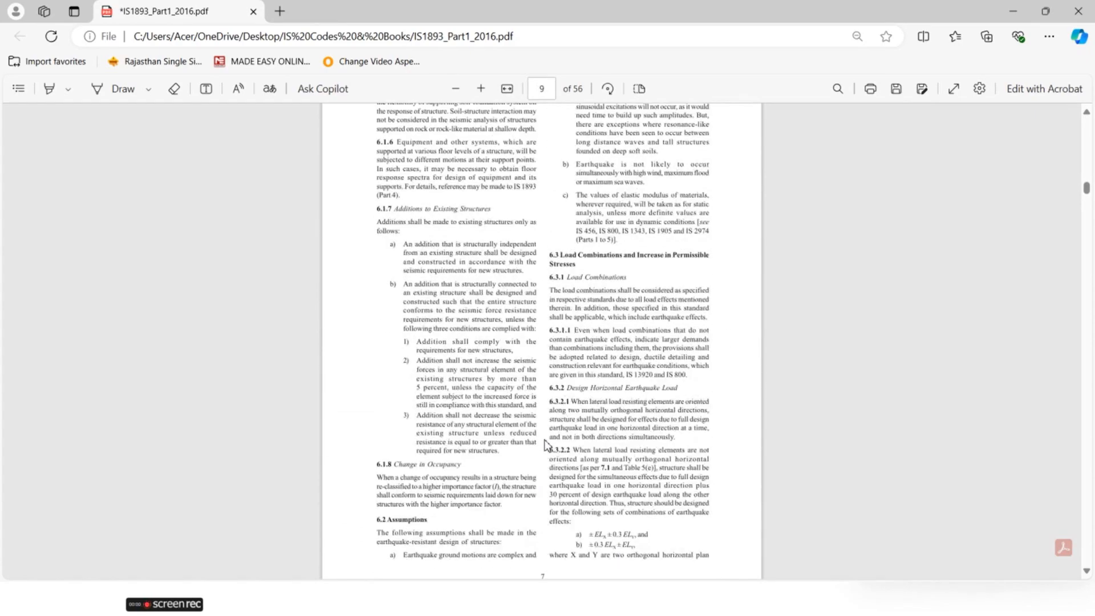
pyautogui.scroll(14, 548, 447)
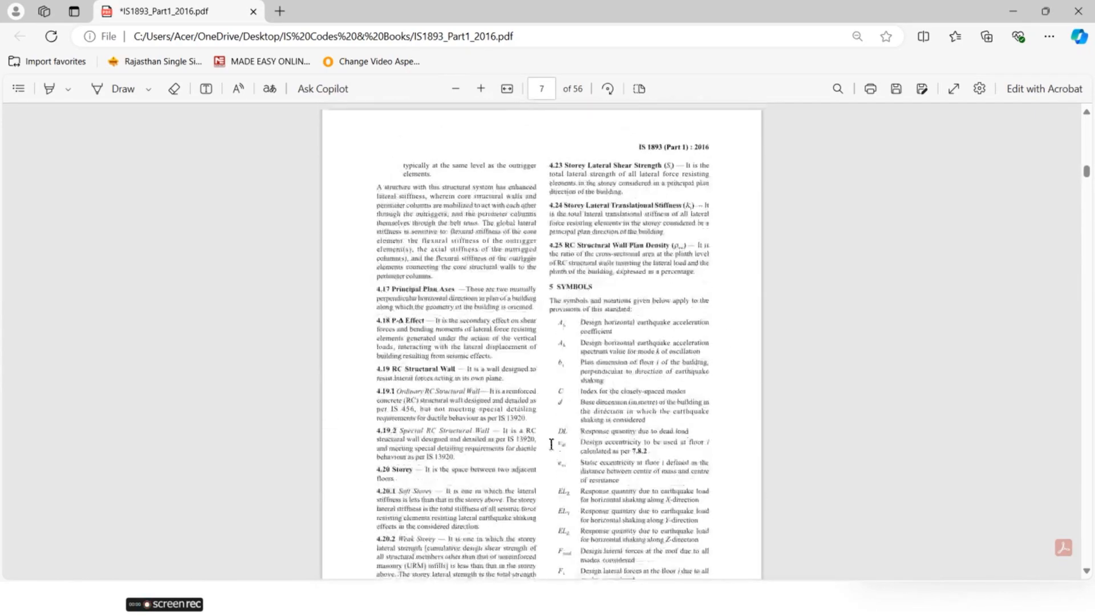
# - Look forward through the code, past the seismic zone map and irregularity figures, to Table 10 on imposed load percentages
pyautogui.scroll(-20, 552, 454)
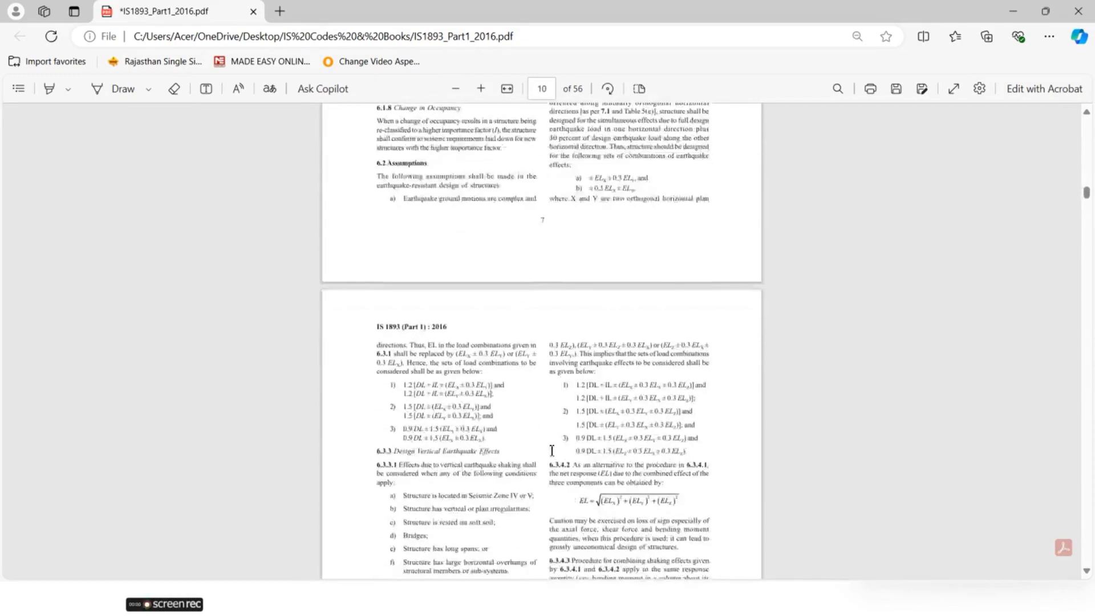
pyautogui.scroll(-20, 552, 450)
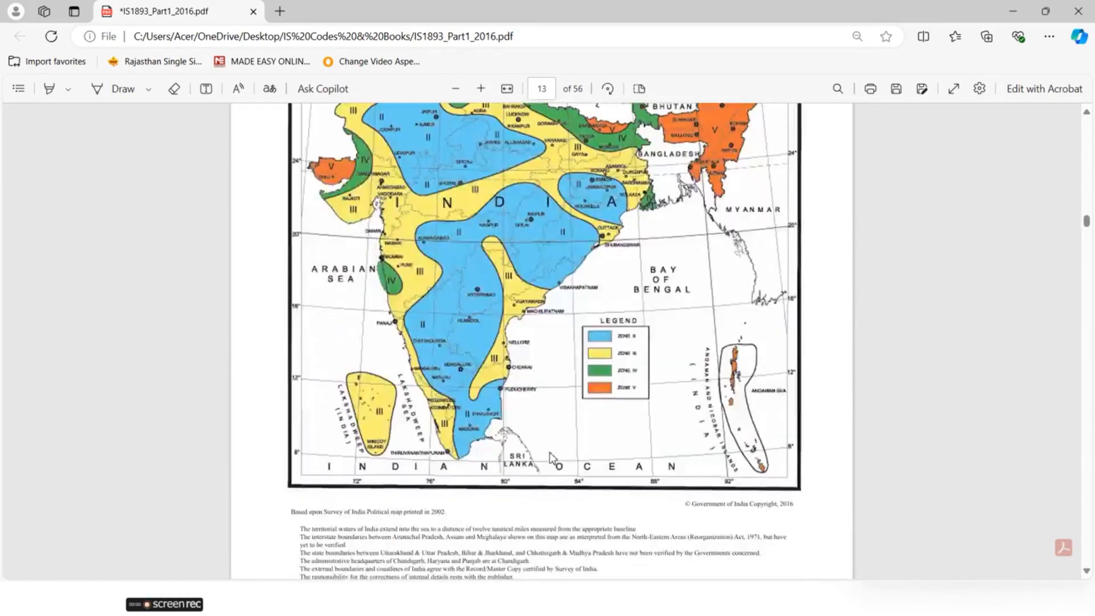
pyautogui.scroll(-20, 552, 458)
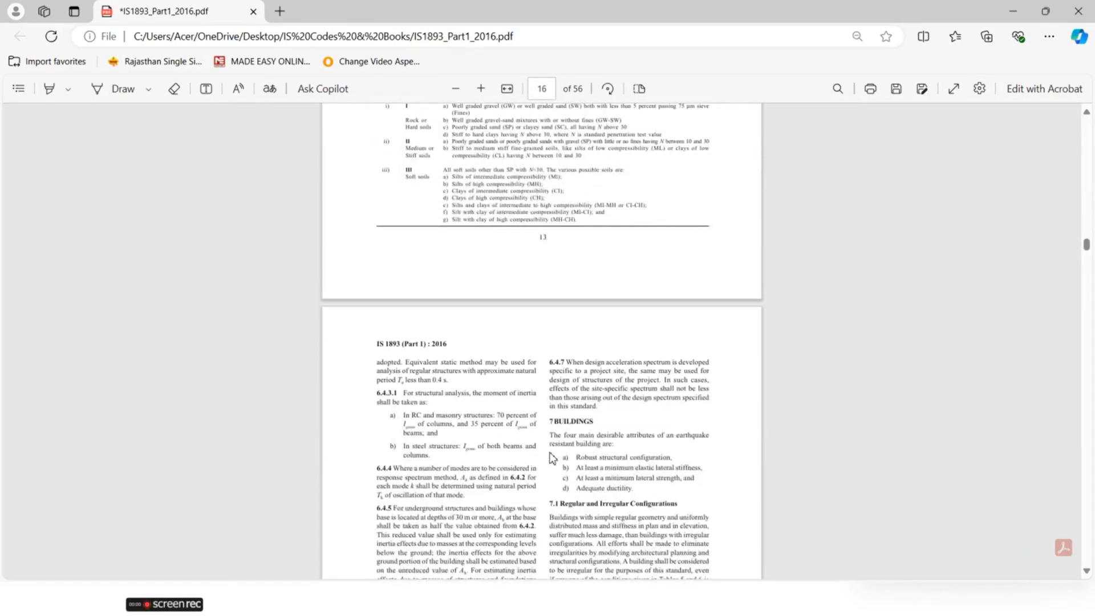
pyautogui.scroll(-20, 552, 458)
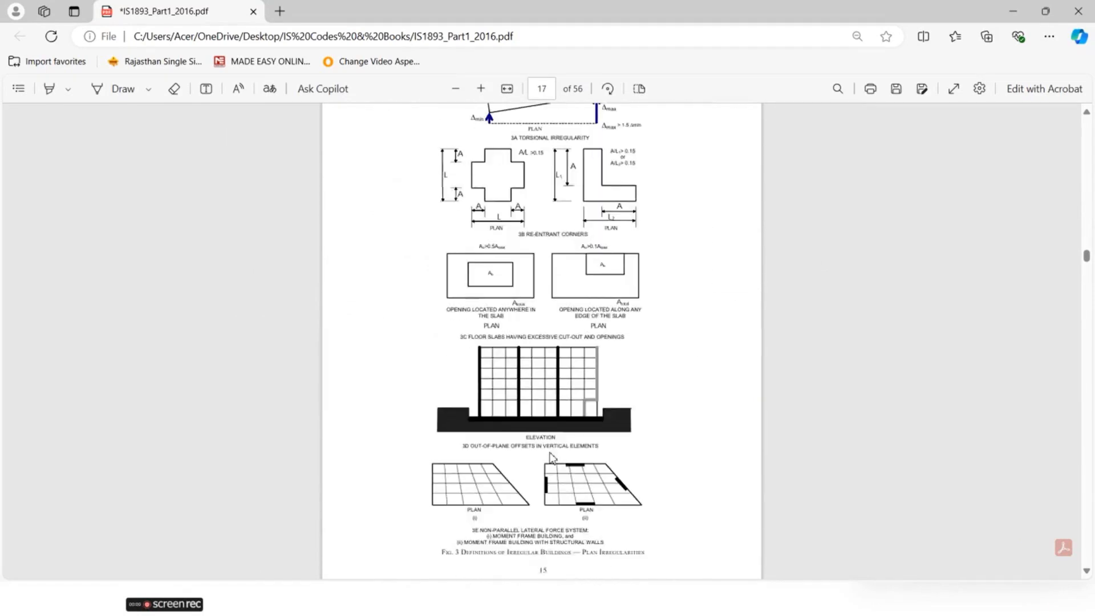
pyautogui.scroll(-20, 552, 458)
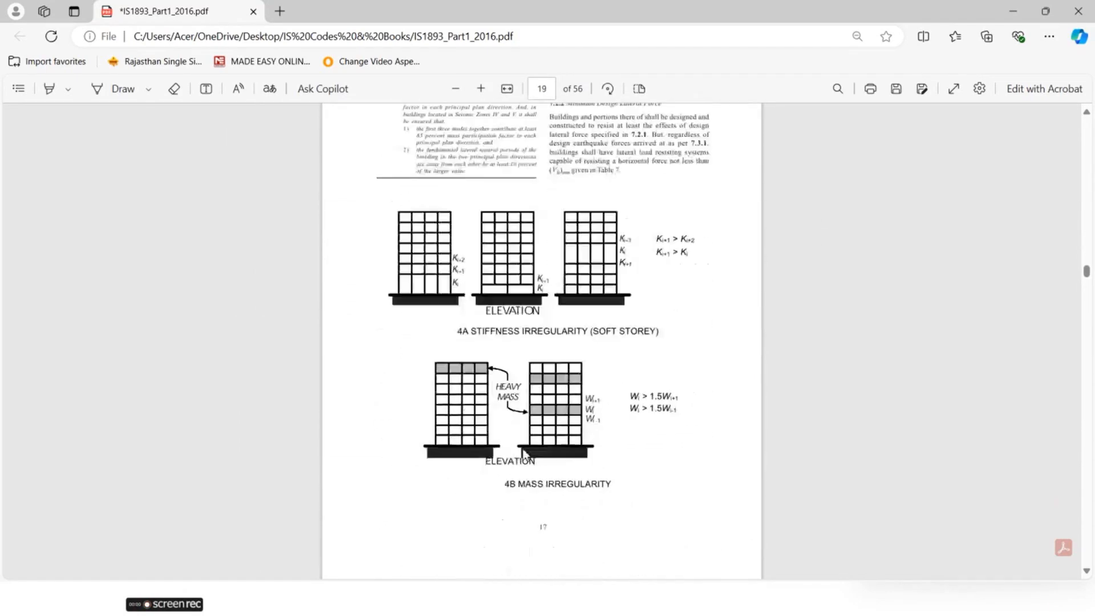
pyautogui.scroll(-10, 525, 454)
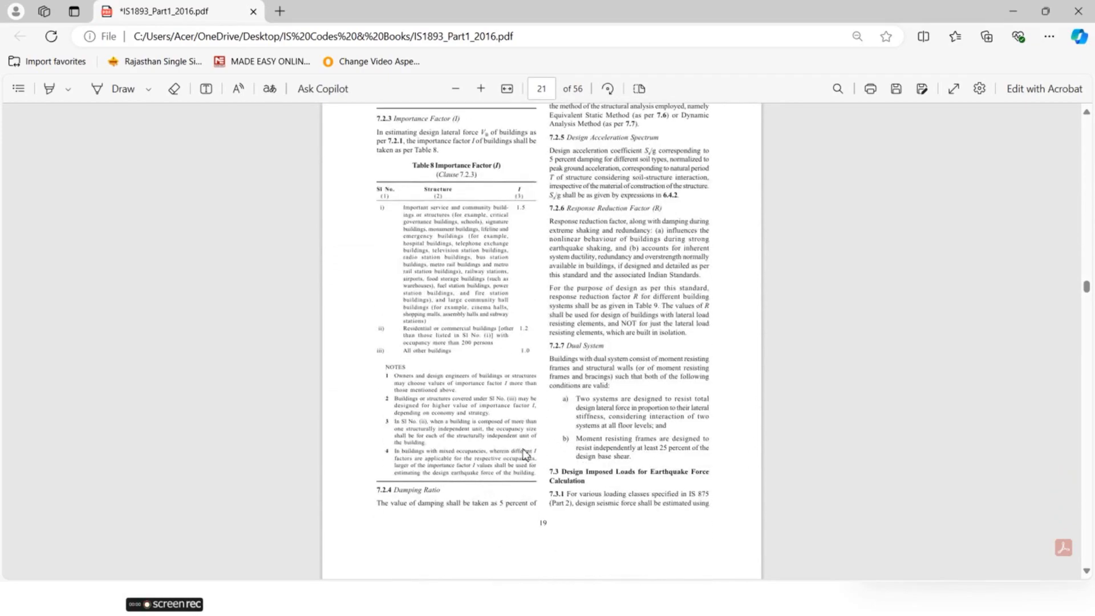
pyautogui.scroll(-10, 632, 310)
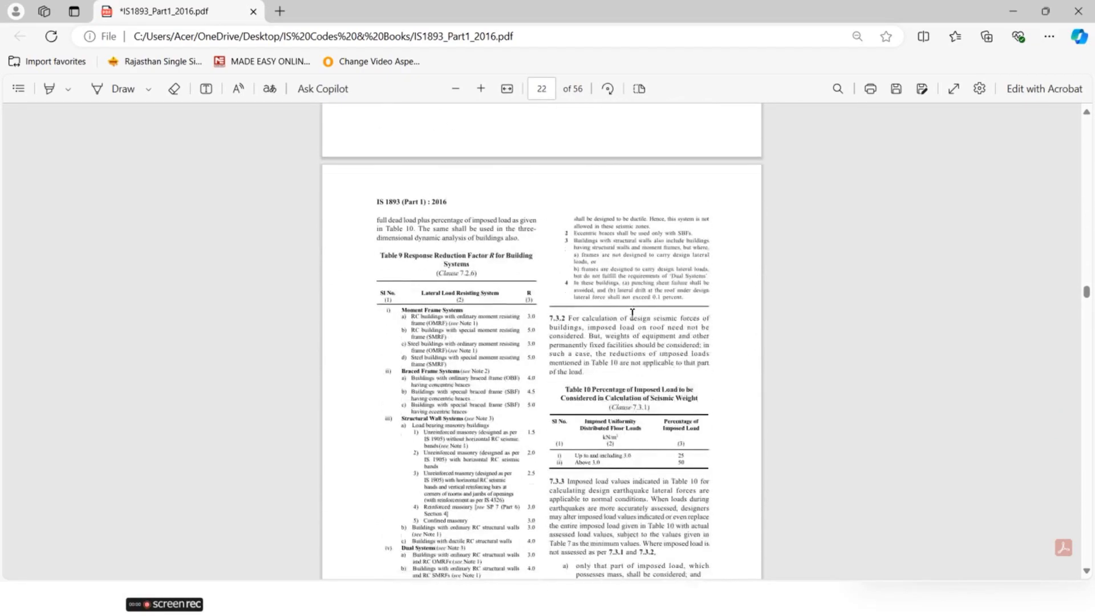
# - Examine Table 10 for the percentage of imposed load to consider when calculating seismic weight
pyautogui.keyDown('ctrl'); pyautogui.scroll(5, 640, 254); pyautogui.keyUp('ctrl')
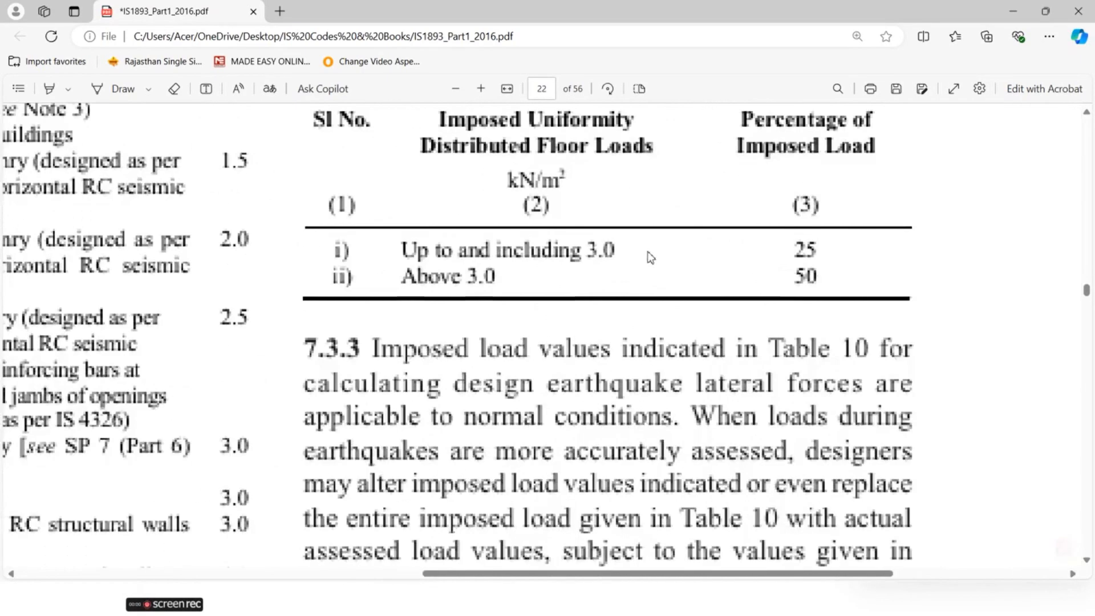
pyautogui.scroll(2, 577, 248)
pyautogui.moveTo(614, 320); pyautogui.dragTo(410, 323)
pyautogui.click(929, 466)
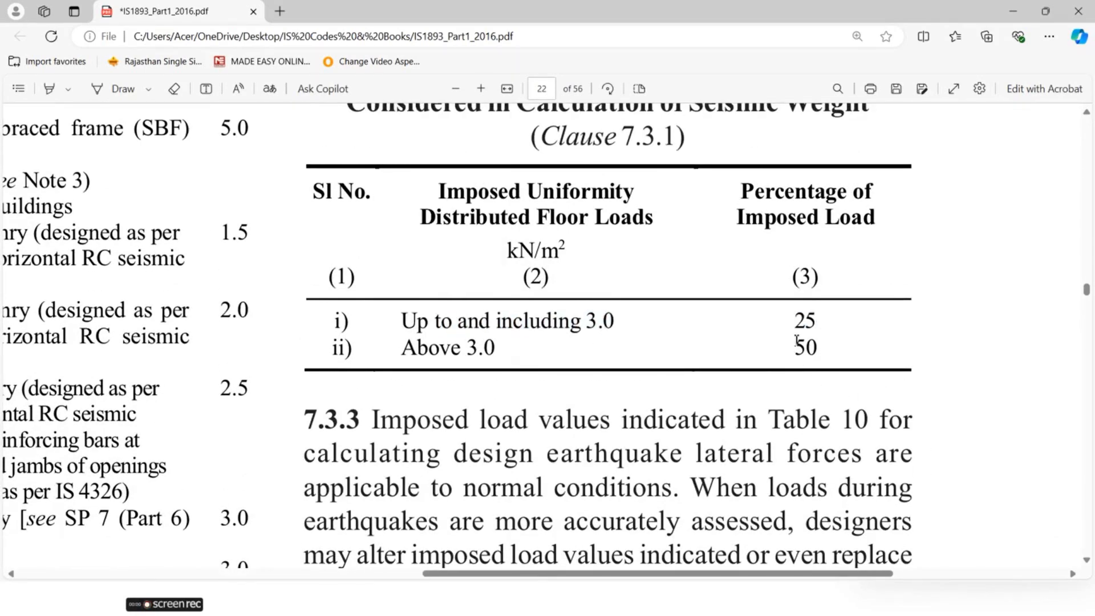
pyautogui.keyDown('ctrl'); pyautogui.scroll(-5, 715, 314); pyautogui.keyUp('ctrl')
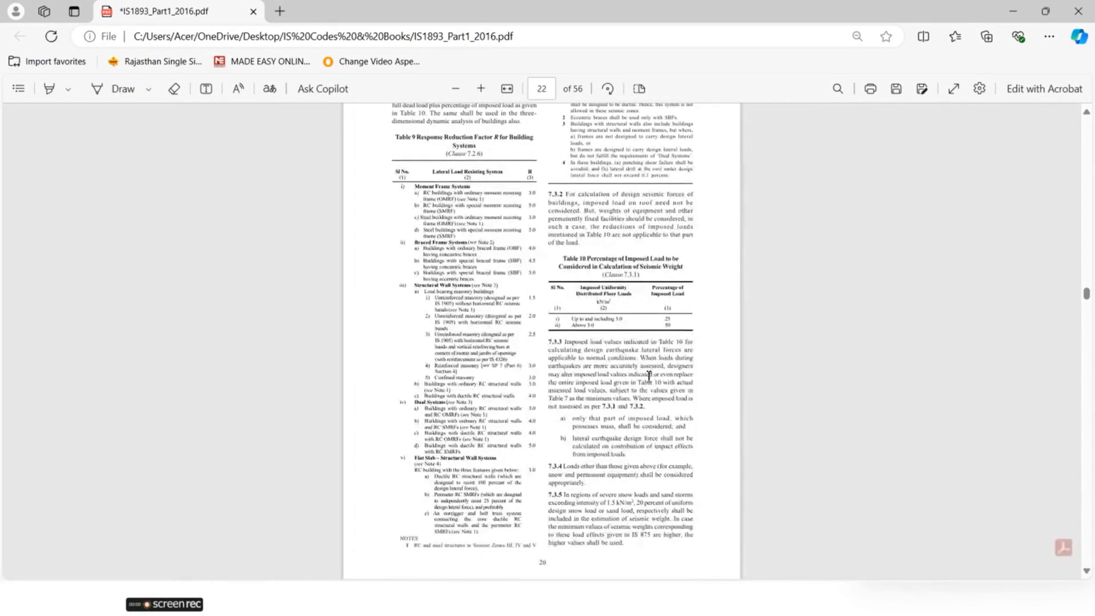
# - Read clause 7.6 on the Equivalent Static Method and the design base shear expression in clause 7.6.1
pyautogui.keyDown('ctrl'); pyautogui.scroll(3, 649, 376); pyautogui.keyUp('ctrl')
pyautogui.scroll(-4, 648, 392)
pyautogui.scroll(4, 649, 392)
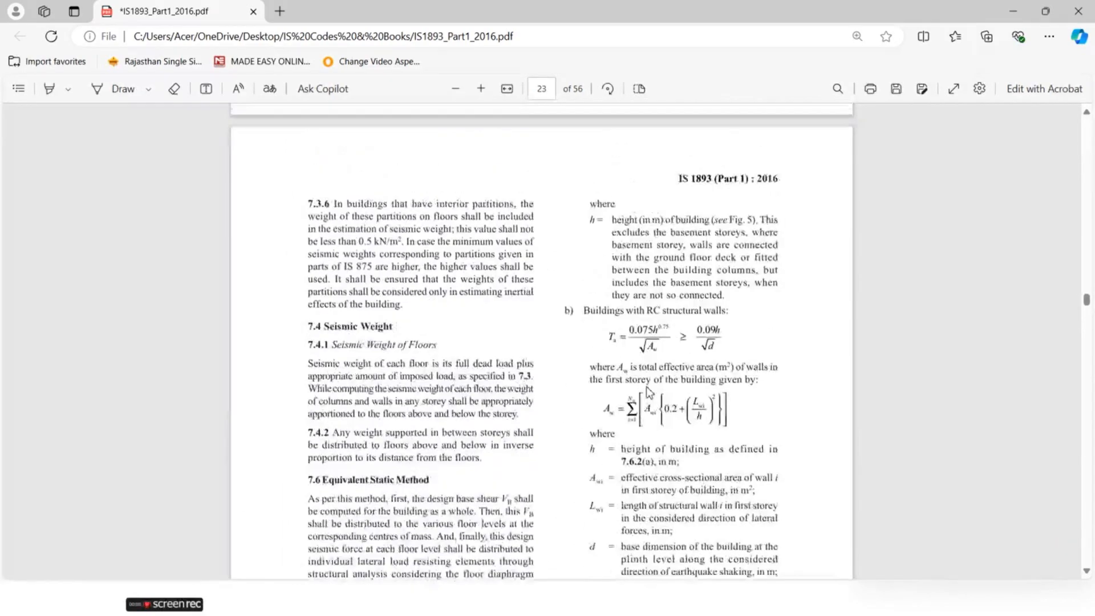
pyautogui.scroll(-1, 454, 389)
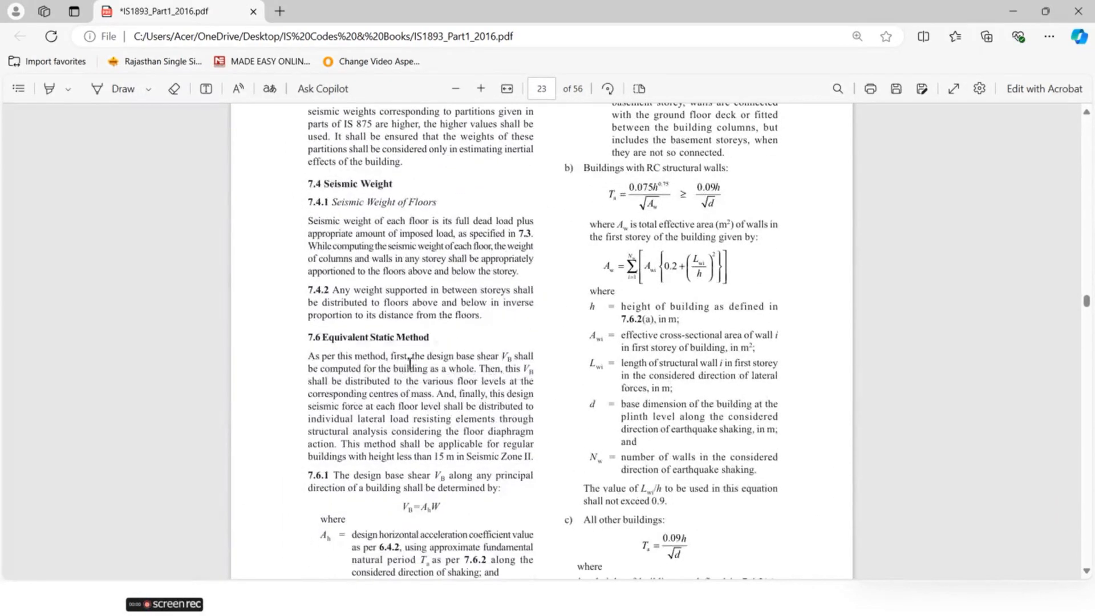
pyautogui.moveTo(432, 341); pyautogui.dragTo(249, 333)
pyautogui.moveTo(411, 568); pyautogui.dragTo(407, 565)
pyautogui.scroll(-4, 382, 360)
pyautogui.moveTo(401, 224); pyautogui.dragTo(445, 223)
pyautogui.click(436, 333)
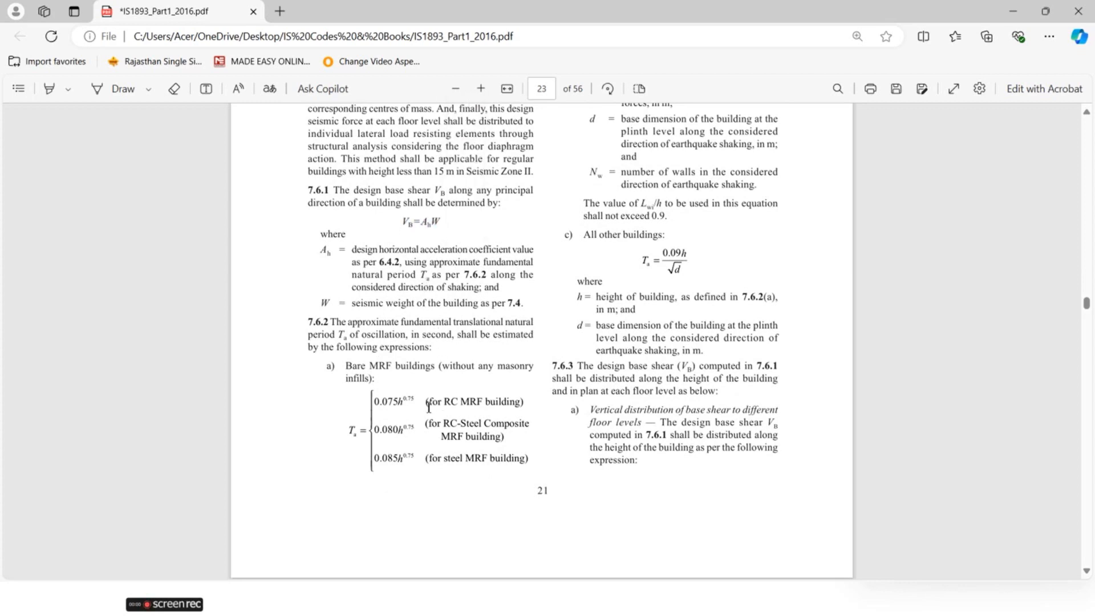
# - Examine the clause 7.6.2 natural period expressions for bare MRF buildings without any masonry infills
pyautogui.keyDown('ctrl'); pyautogui.scroll(1, 425, 410); pyautogui.keyUp('ctrl')
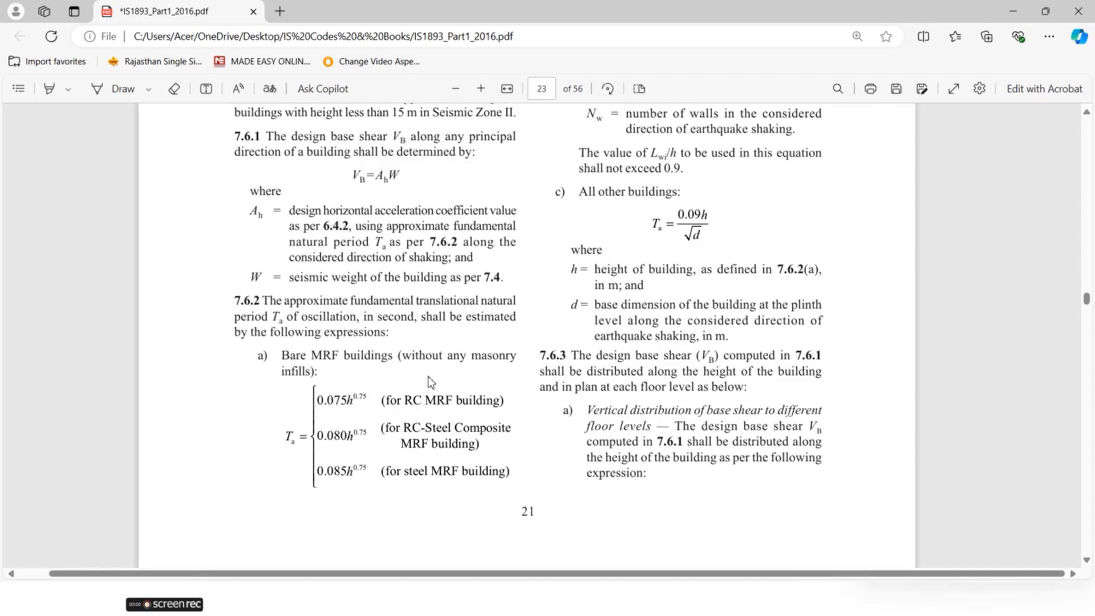
pyautogui.moveTo(406, 361); pyautogui.dragTo(517, 358)
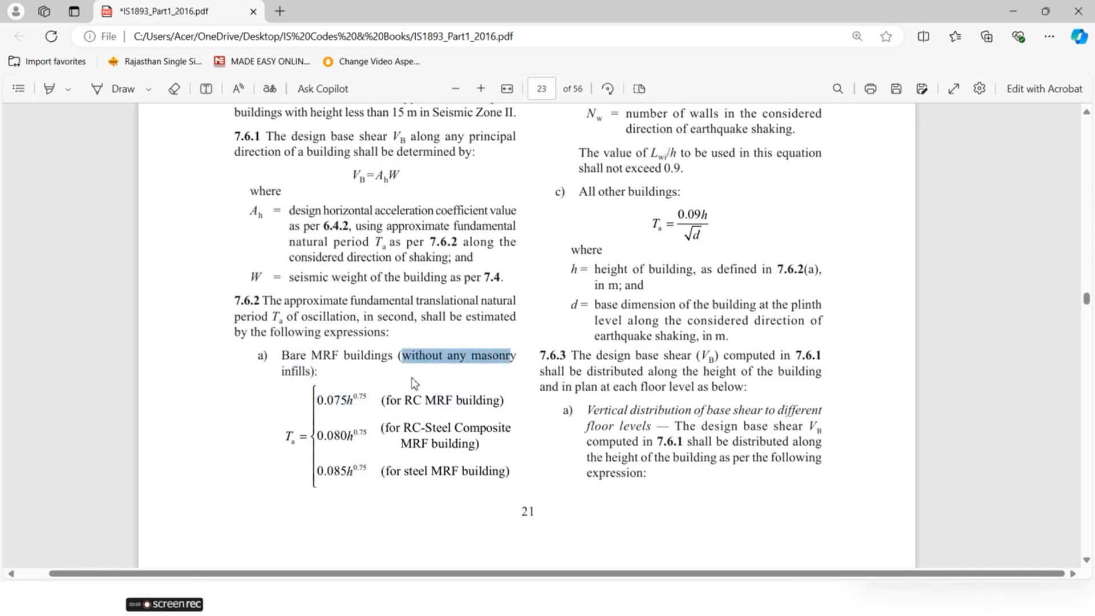
pyautogui.click(293, 373)
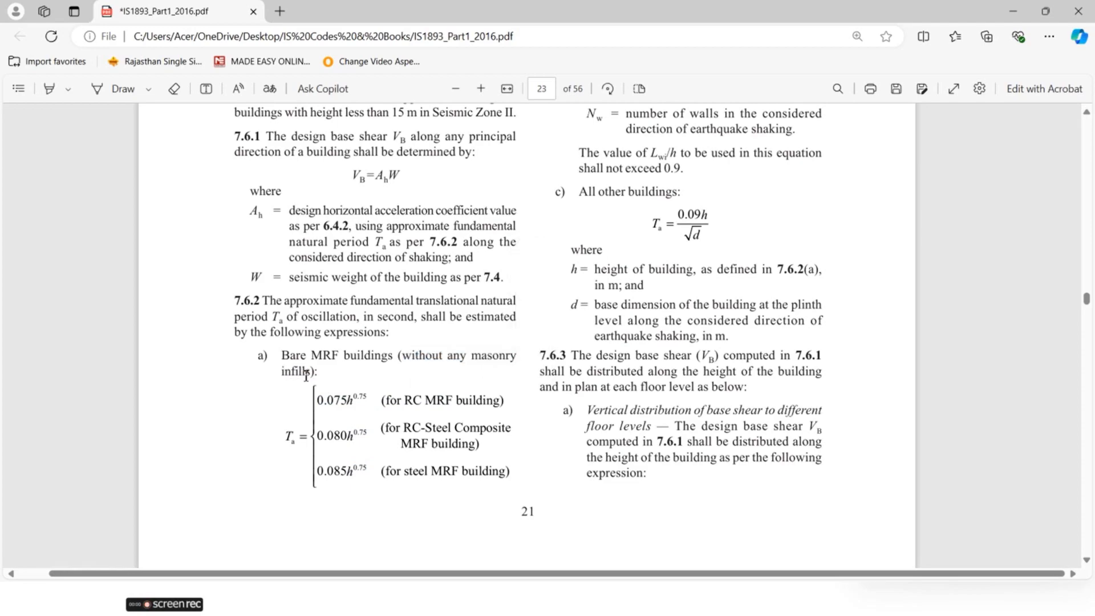
pyautogui.scroll(8, 566, 420)
pyautogui.scroll(-8, 567, 422)
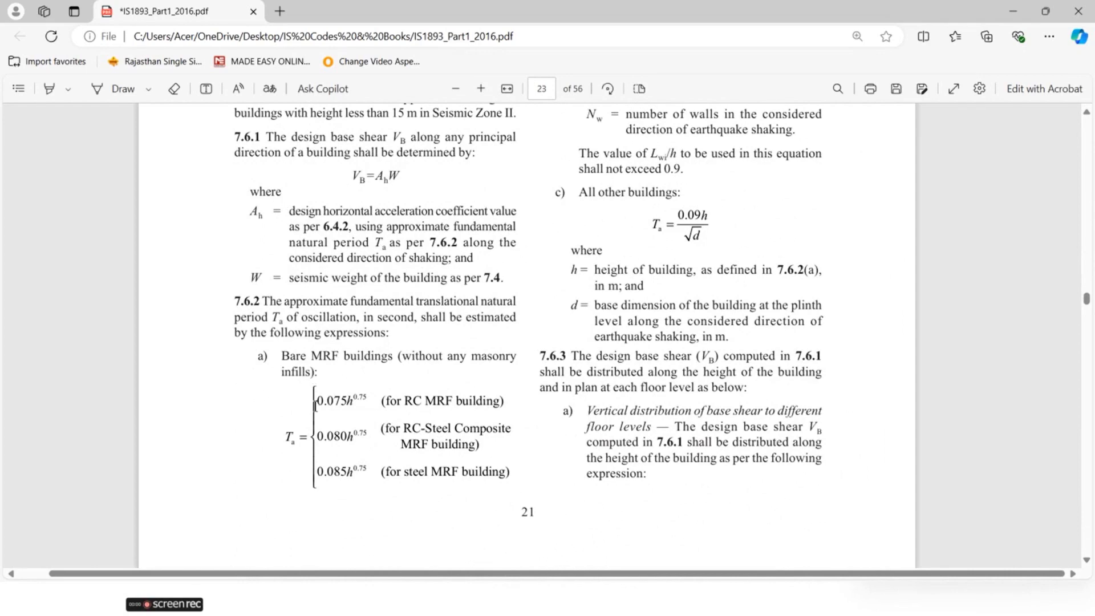
pyautogui.moveTo(319, 401); pyautogui.dragTo(331, 420)
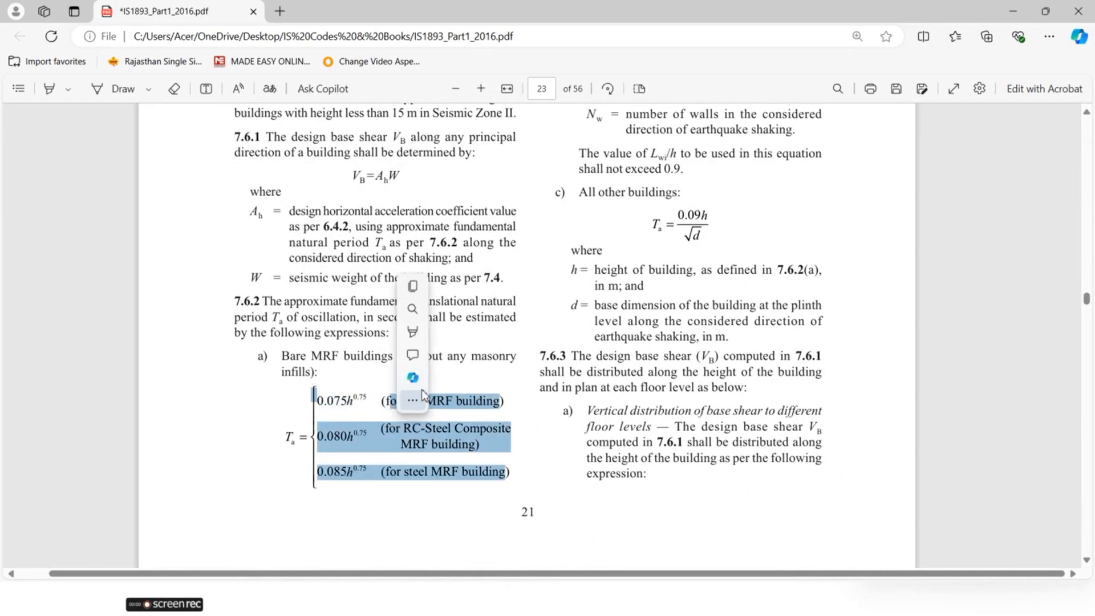
pyautogui.click(331, 420)
# - Compare the natural period expressions for buildings with RC structural walls and for all other buildings
pyautogui.scroll(9, 332, 421)
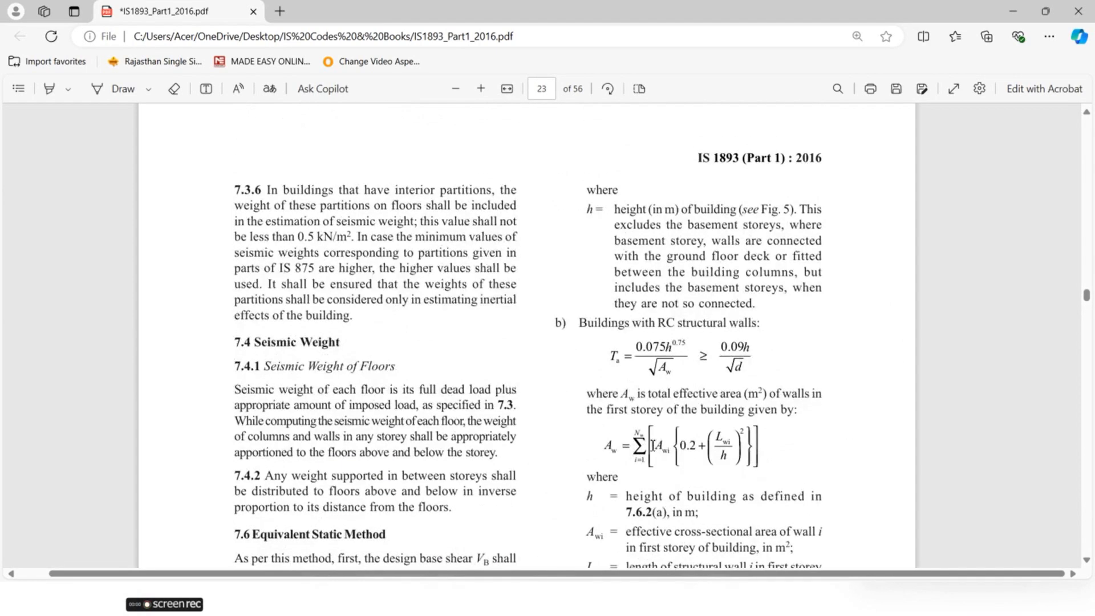
pyautogui.scroll(-2, 688, 297)
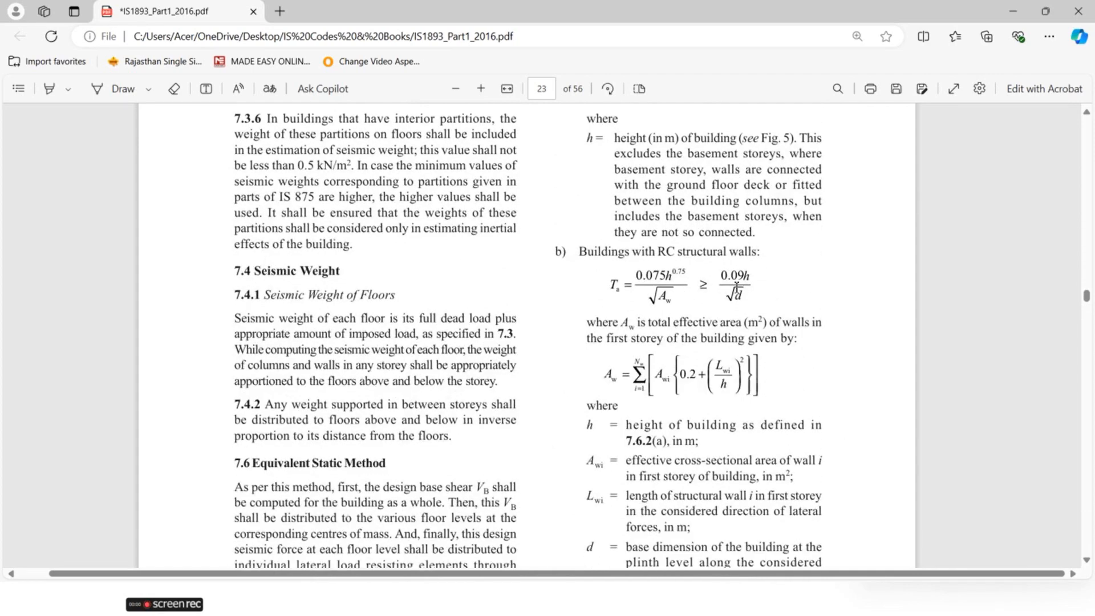
pyautogui.scroll(-10, 736, 288)
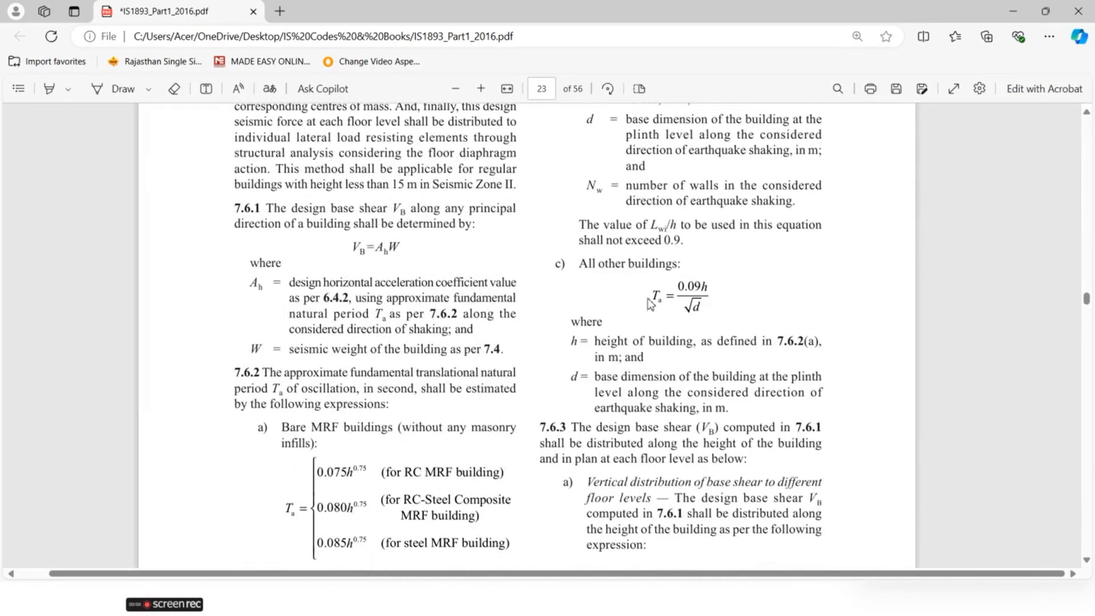
pyautogui.moveTo(701, 294); pyautogui.dragTo(651, 294)
pyautogui.click(736, 349)
# - Switch to the OneNote notes and handwrite T = 0.09h/√d in purple below the live load percentages
pyautogui.press('super')
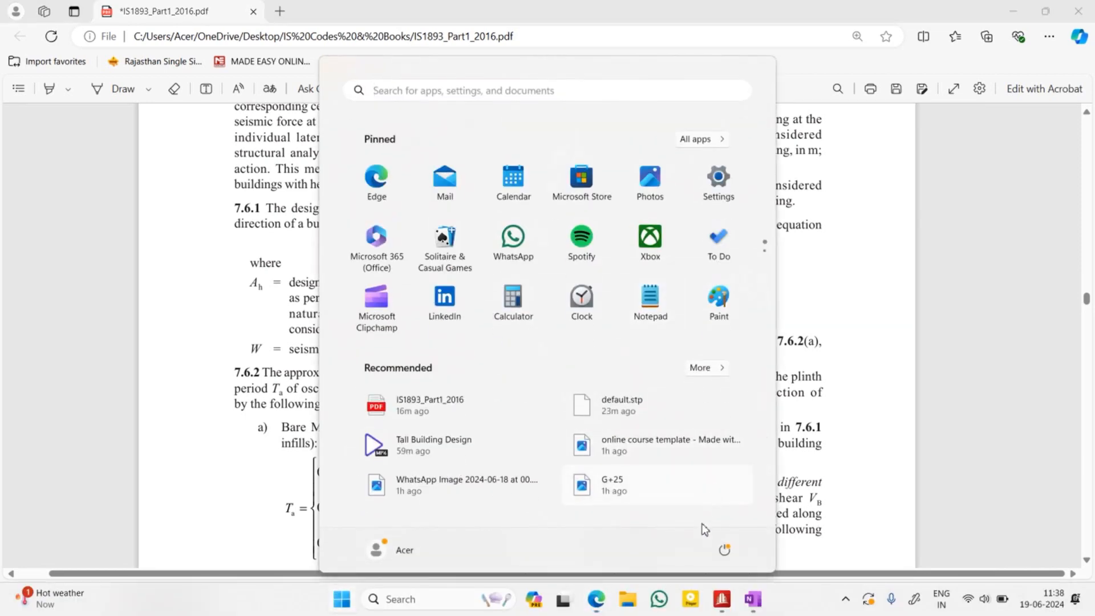
pyautogui.click(753, 600)
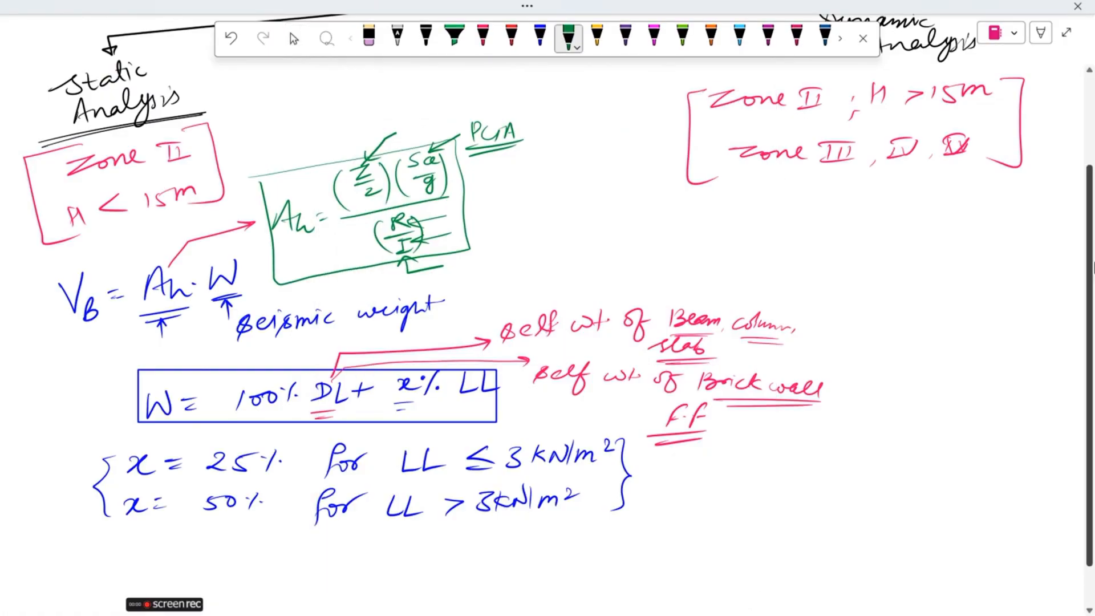
pyautogui.scroll(-2, 645, 325)
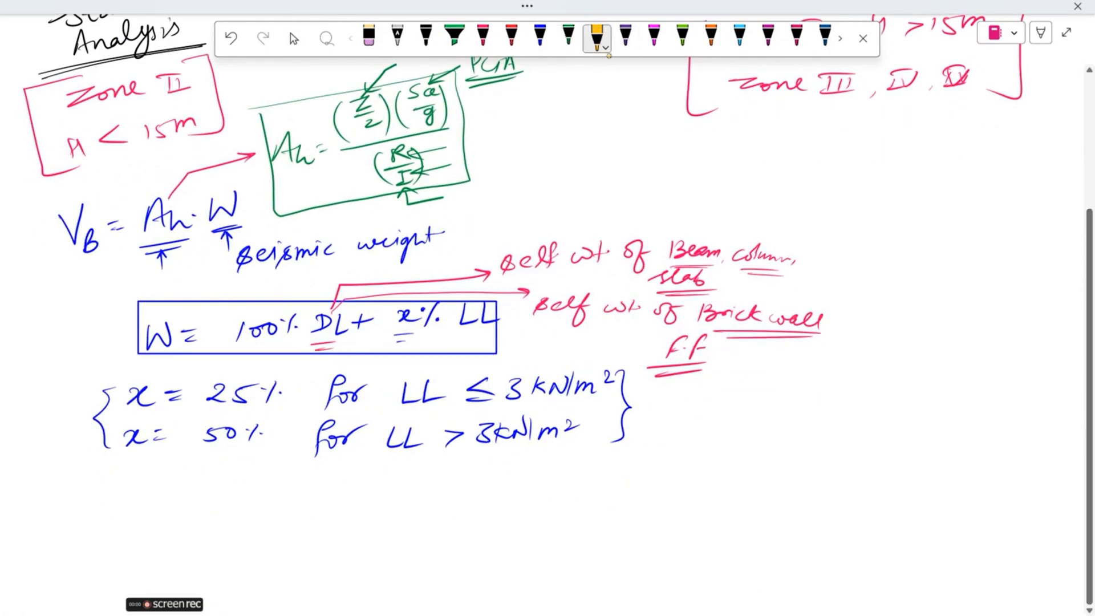
pyautogui.click(626, 37)
pyautogui.moveTo(133, 504); pyautogui.dragTo(153, 503)
pyautogui.moveTo(144, 505); pyautogui.dragTo(144, 529)
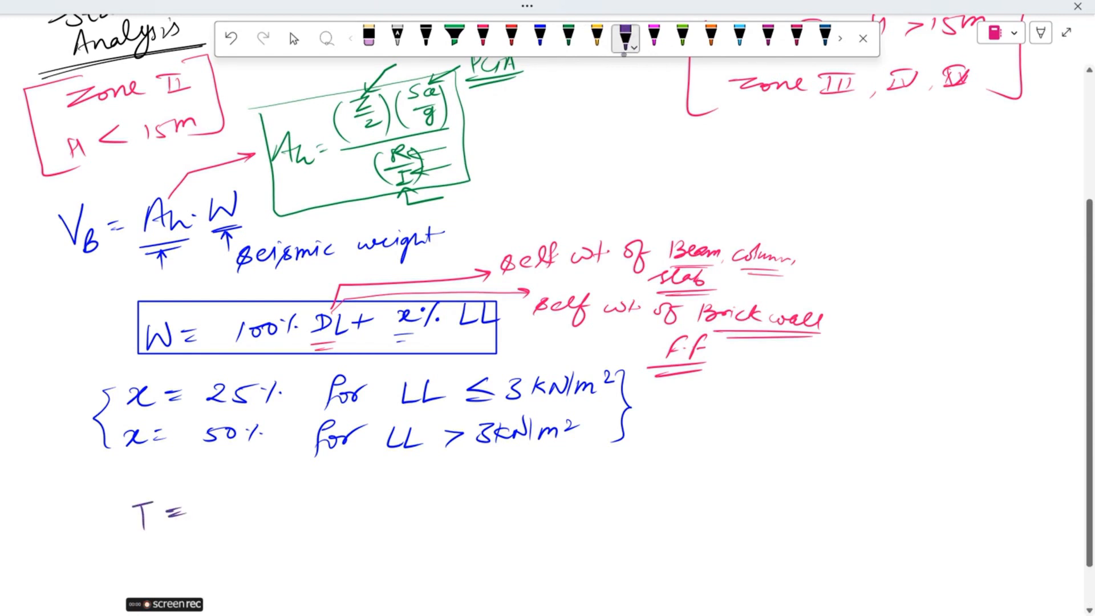
pyautogui.moveTo(288, 485); pyautogui.dragTo(310, 504)
pyautogui.moveTo(226, 529); pyautogui.dragTo(312, 514)
pyautogui.moveTo(250, 546)
pyautogui.mouseDown()
pyautogui.moveTo(265, 536)
pyautogui.moveTo(276, 554)
pyautogui.mouseUp()
pyautogui.moveTo(258, 534); pyautogui.dragTo(274, 526)
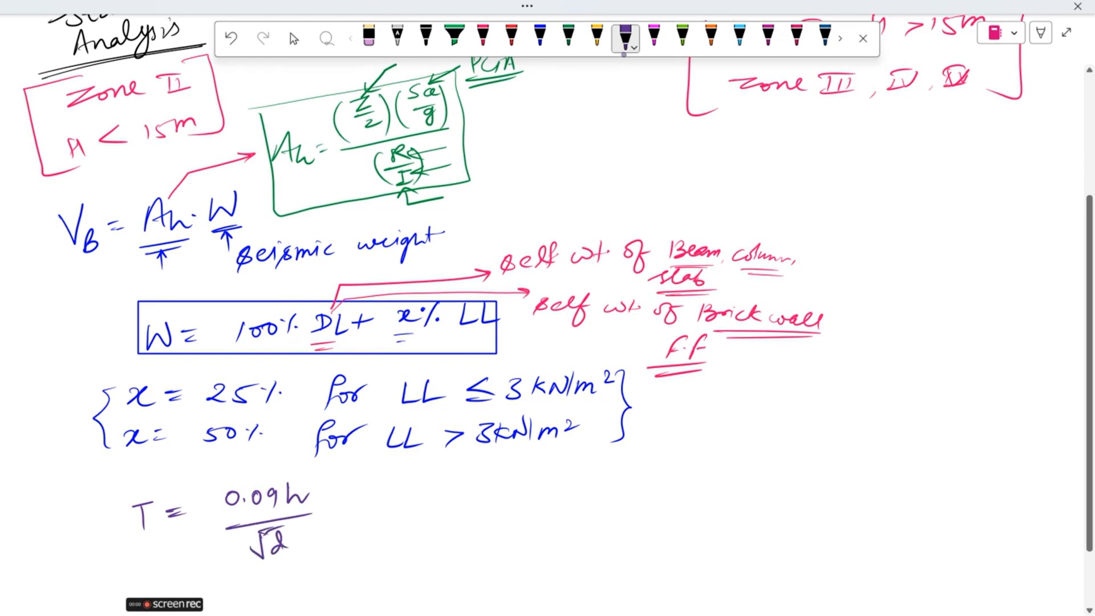
# - Draw an arrow from the period formula and start handwriting Tx = 0.09 × and Tz = beside it
pyautogui.moveTo(359, 512); pyautogui.dragTo(408, 504)
pyautogui.moveTo(394, 501); pyautogui.dragTo(409, 506)
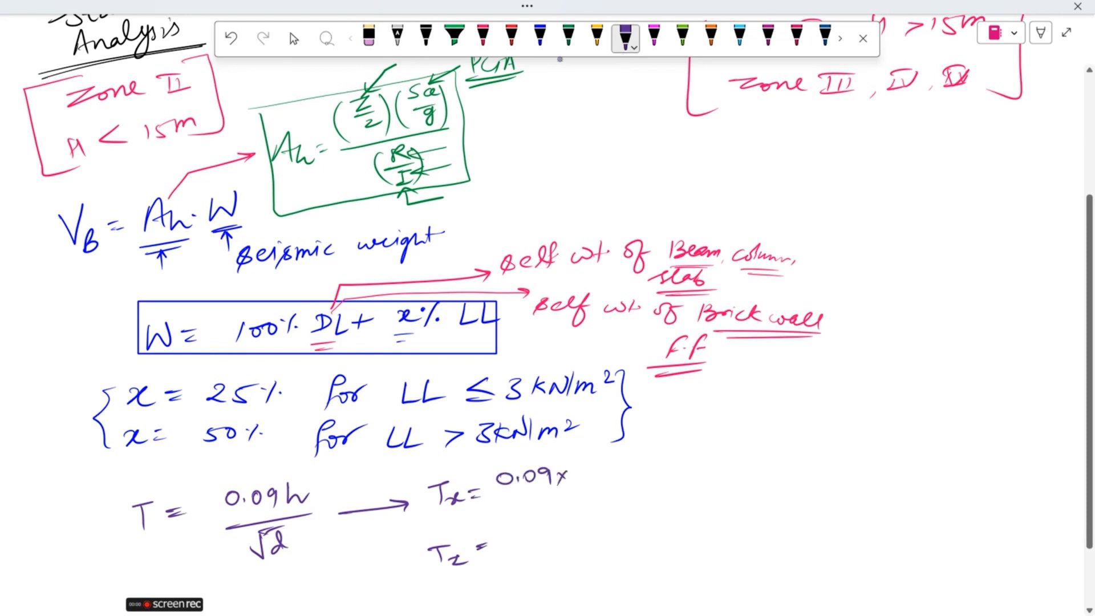
pyautogui.press('super')
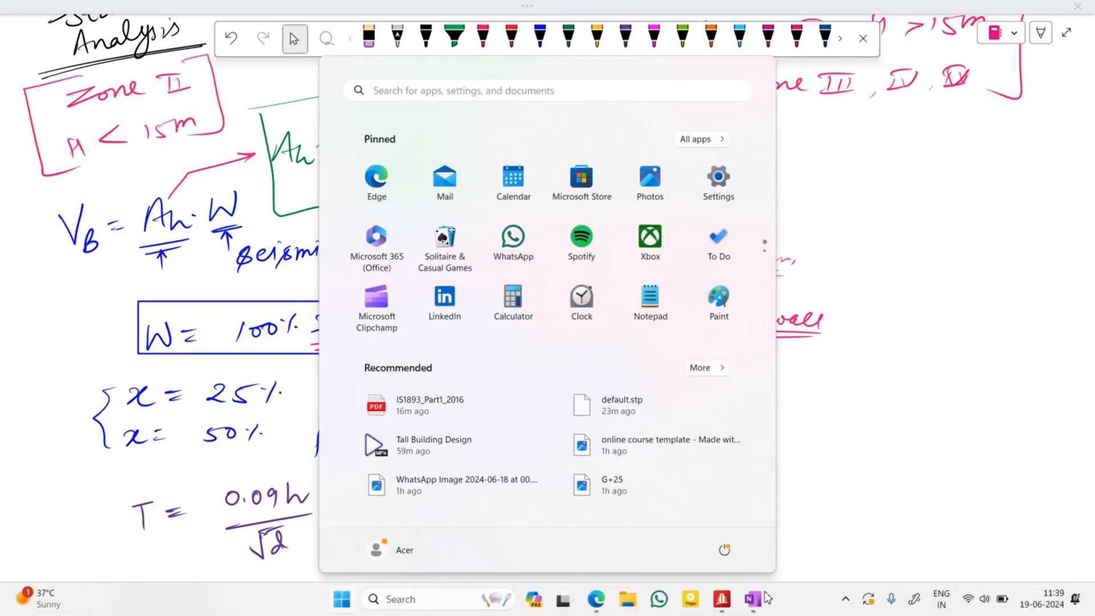
pyautogui.click(702, 597)
pyautogui.press('super')
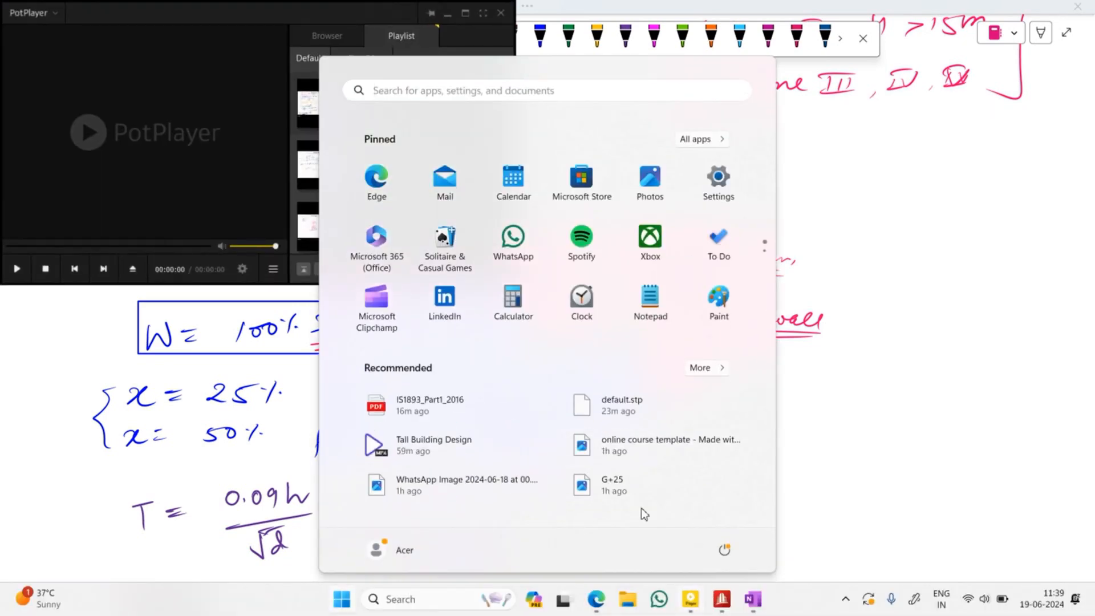
pyautogui.click(499, 13)
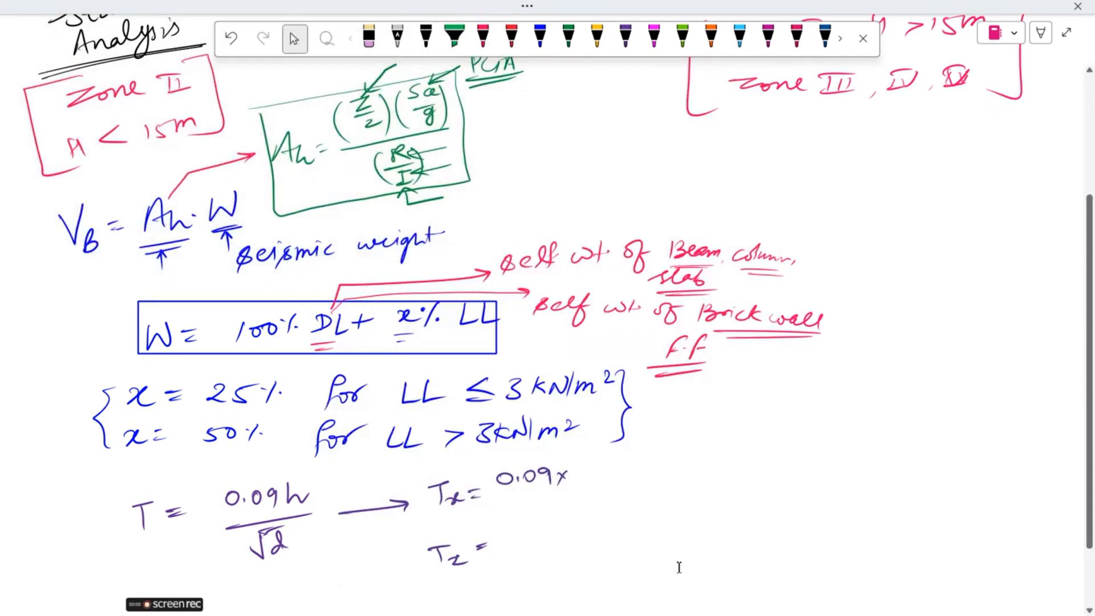
# - Switch to STAAD.Pro, generate the IS 1893 parameters and close the seismic definition editor
pyautogui.press('super')
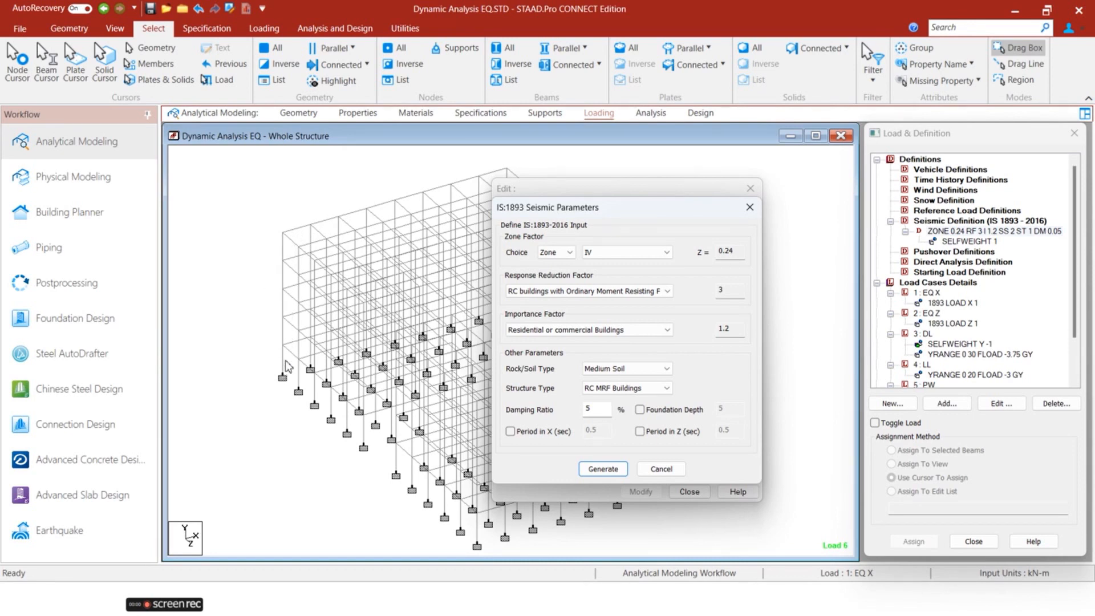
pyautogui.click(266, 243)
pyautogui.press('super')
pyautogui.moveTo(730, 603)
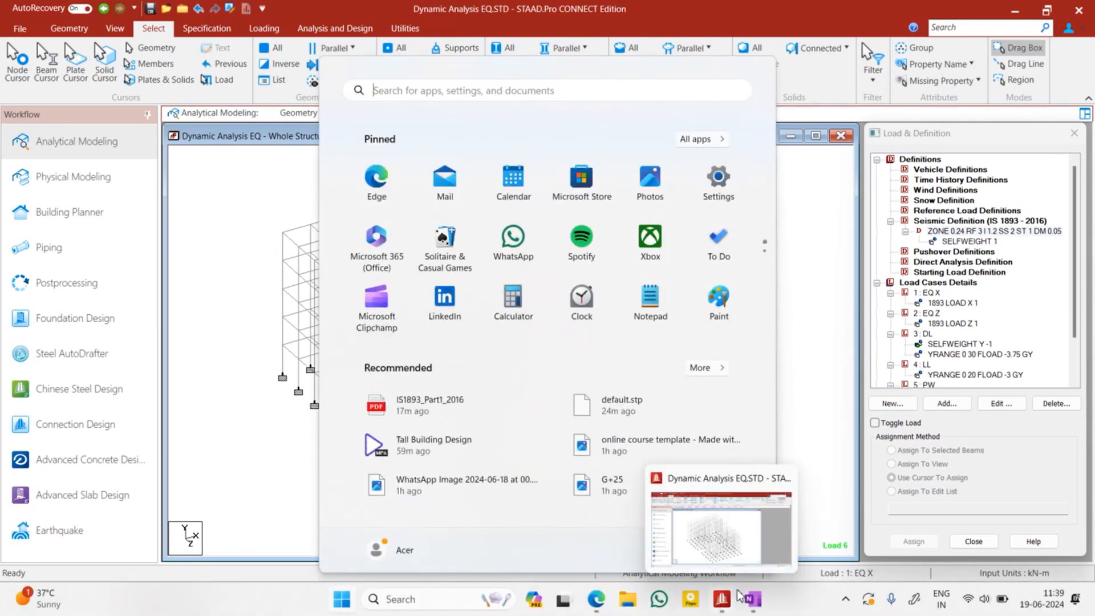
pyautogui.click(259, 331)
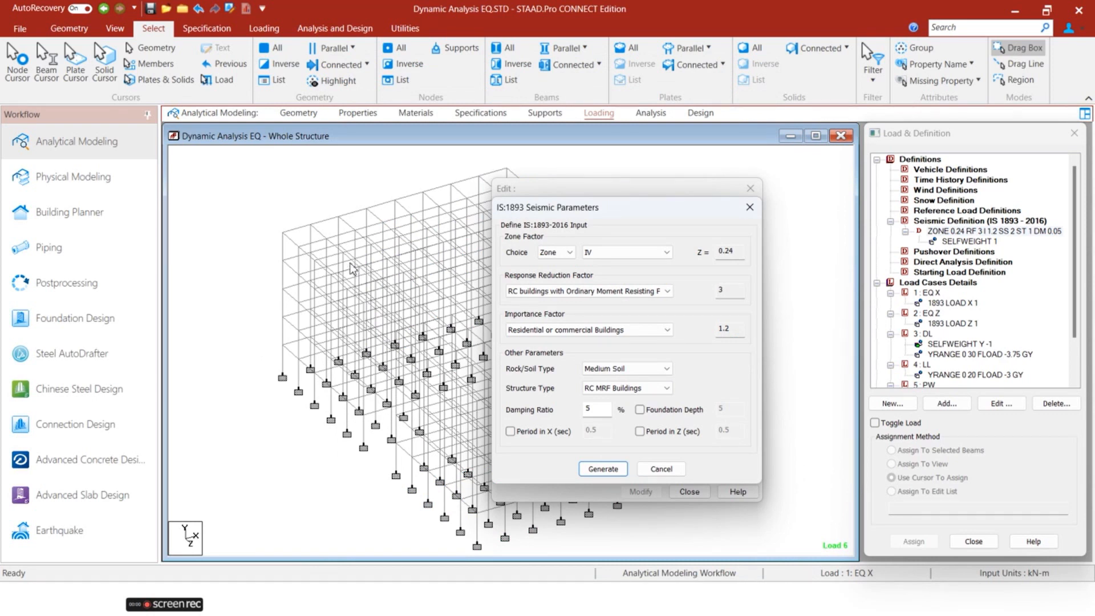
pyautogui.click(604, 469)
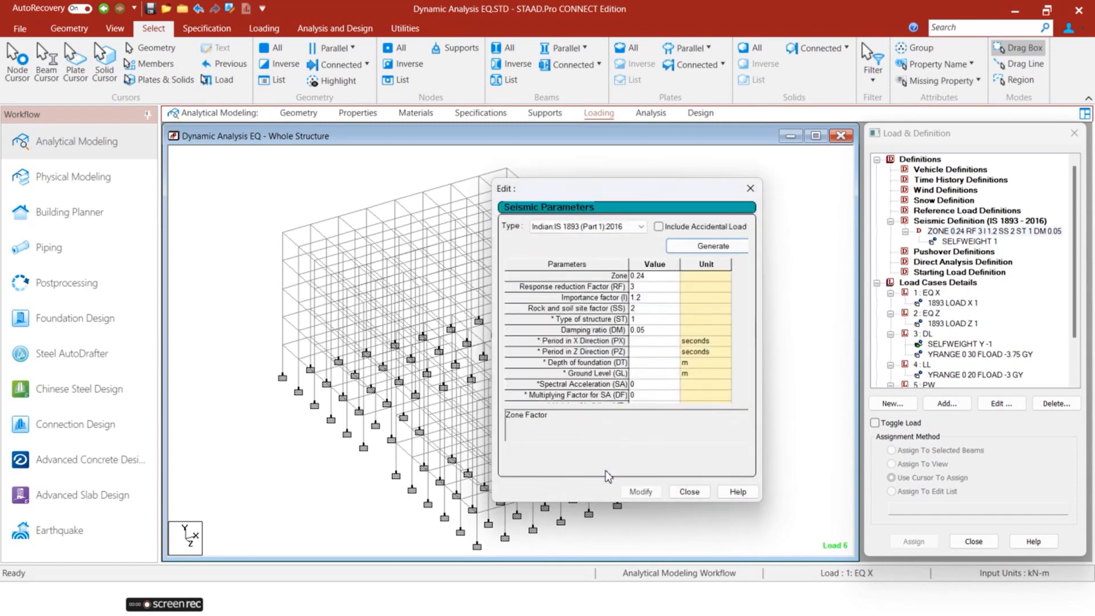
pyautogui.click(639, 491)
pyautogui.click(689, 492)
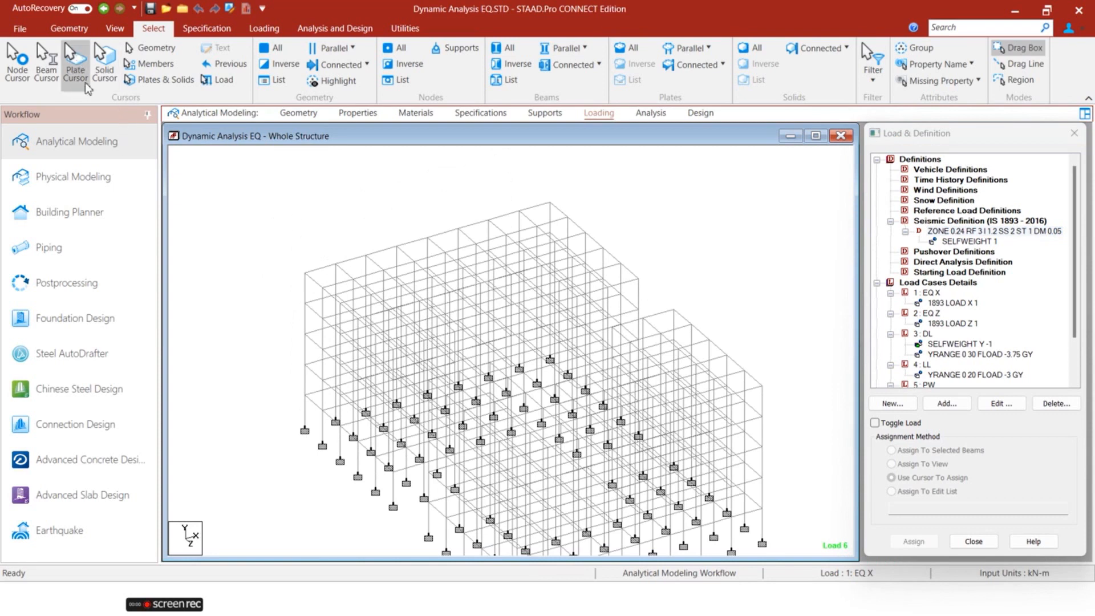
# - Measure the building's plan length along X between the two end corner nodes of the roof edge with Node to Node Distance
pyautogui.click(405, 28)
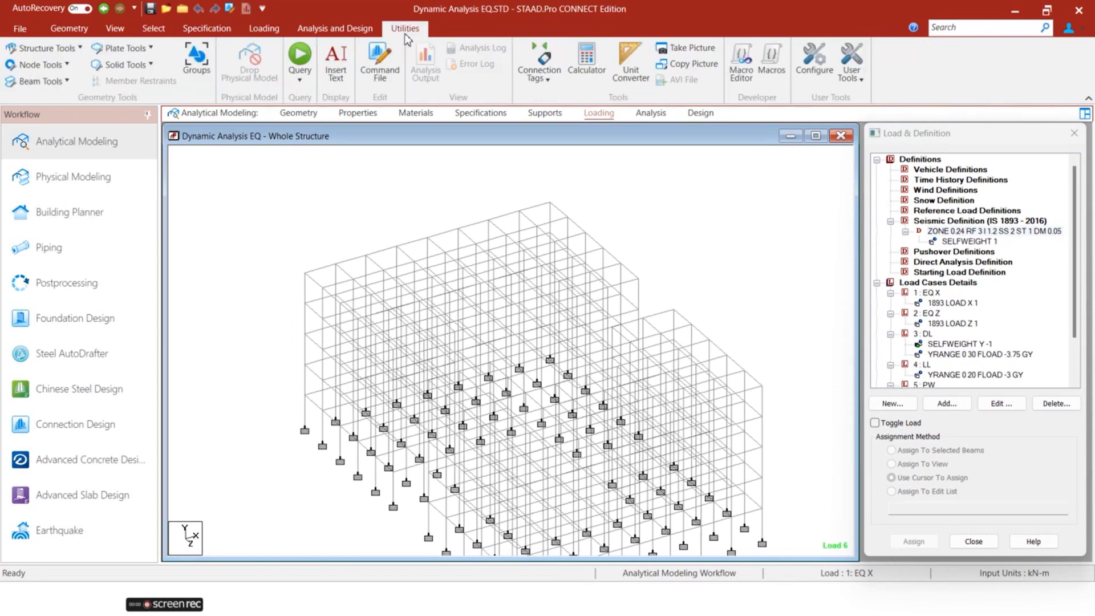
pyautogui.click(40, 65)
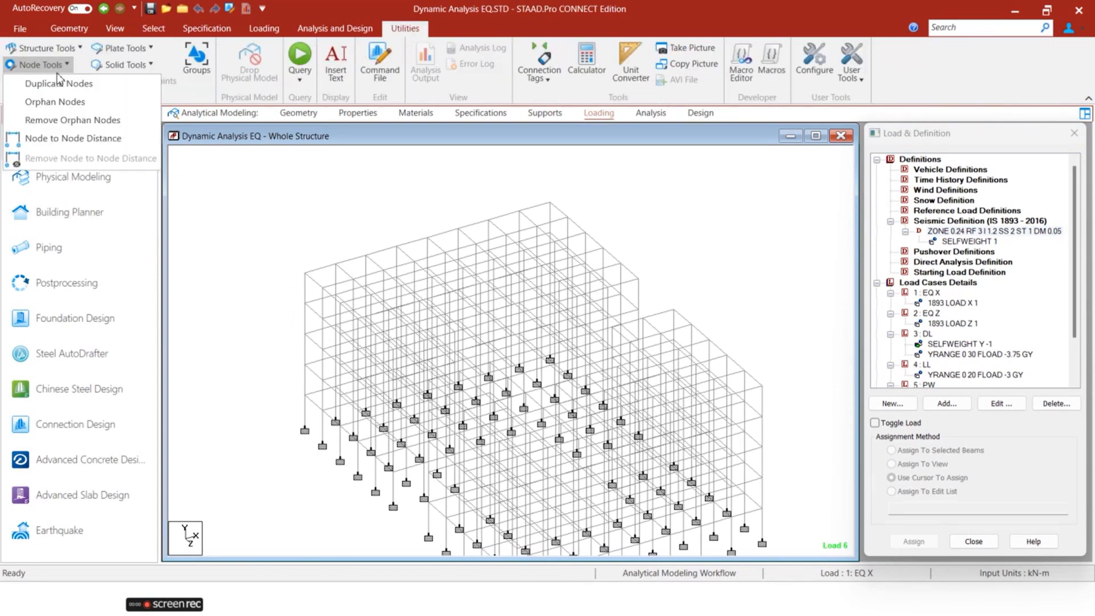
pyautogui.click(65, 138)
pyautogui.click(304, 275)
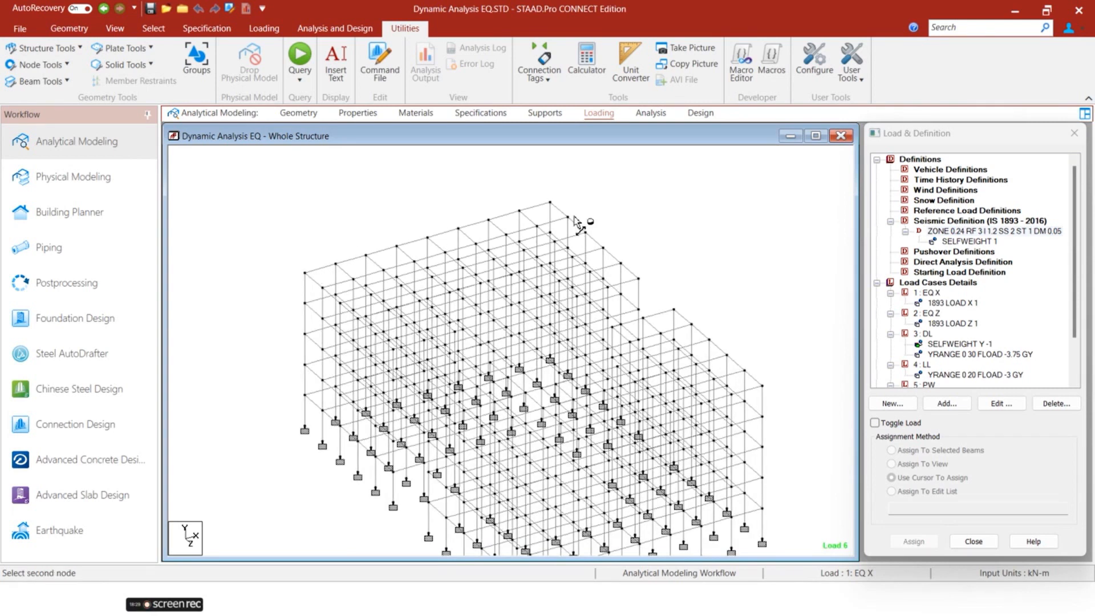
pyautogui.click(551, 203)
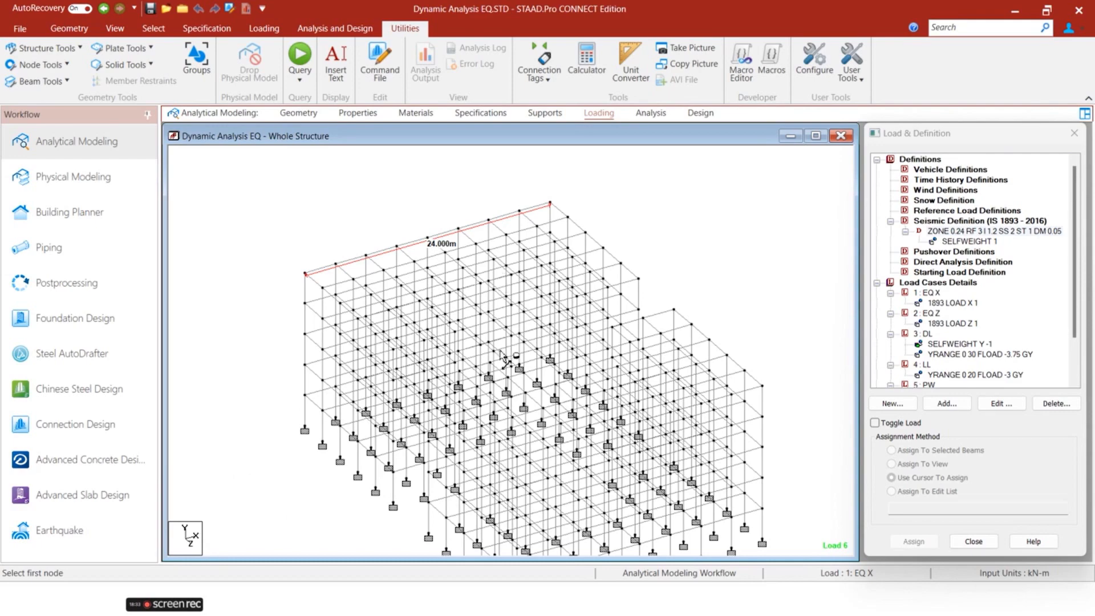
# - Measure the building's plan length along Z between roof corner nodes and restore the isometric view
pyautogui.scroll(-1, 459, 296)
pyautogui.moveTo(460, 296); pyautogui.dragTo(402, 197, button='middle')
pyautogui.click(260, 183)
pyautogui.moveTo(415, 385); pyautogui.dragTo(757, 320, button='middle')
pyautogui.moveTo(635, 245); pyautogui.dragTo(663, 393, button='middle')
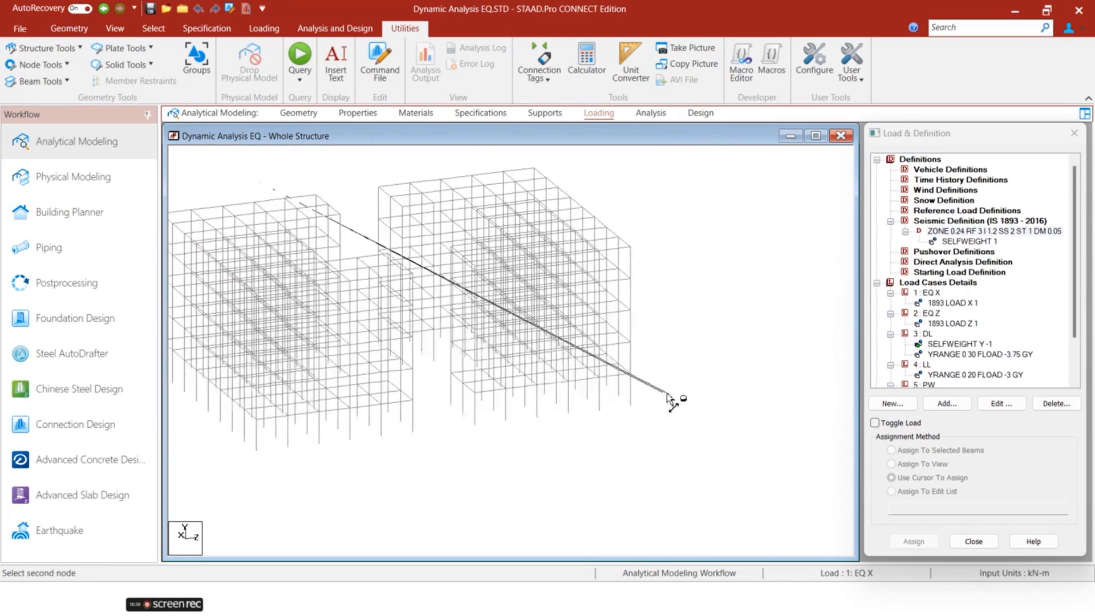
pyautogui.click(630, 249)
pyautogui.moveTo(403, 421); pyautogui.dragTo(608, 421, button='middle')
pyautogui.moveTo(468, 322); pyautogui.dragTo(650, 387, button='middle')
pyautogui.middleClick(321, 225)
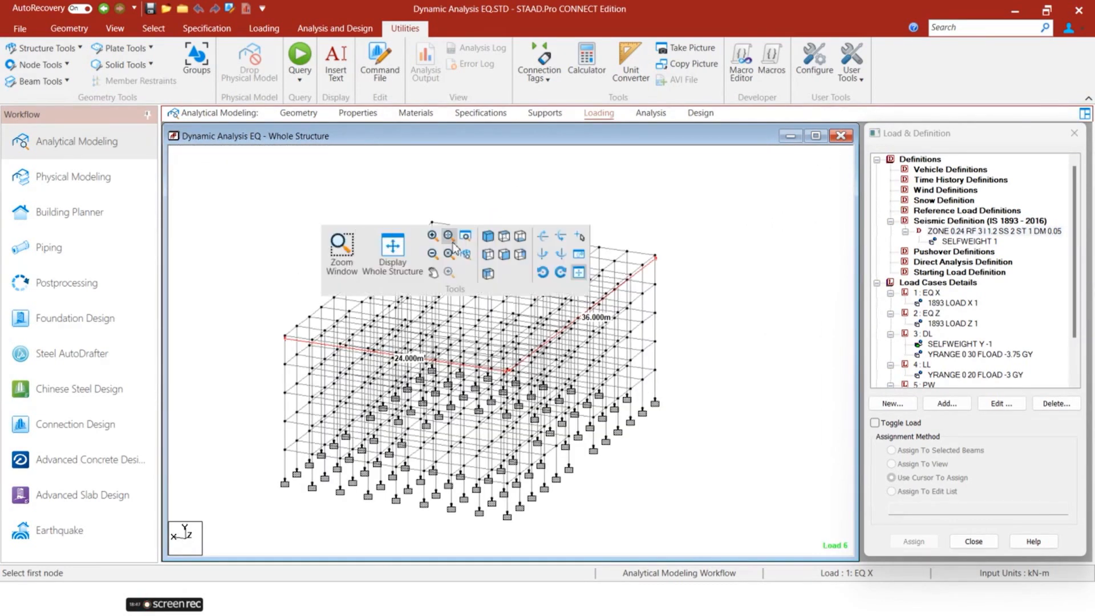
pyautogui.click(487, 238)
pyautogui.click(303, 211)
pyautogui.scroll(-1, 462, 362)
pyautogui.moveTo(462, 363); pyautogui.dragTo(373, 225, button='middle')
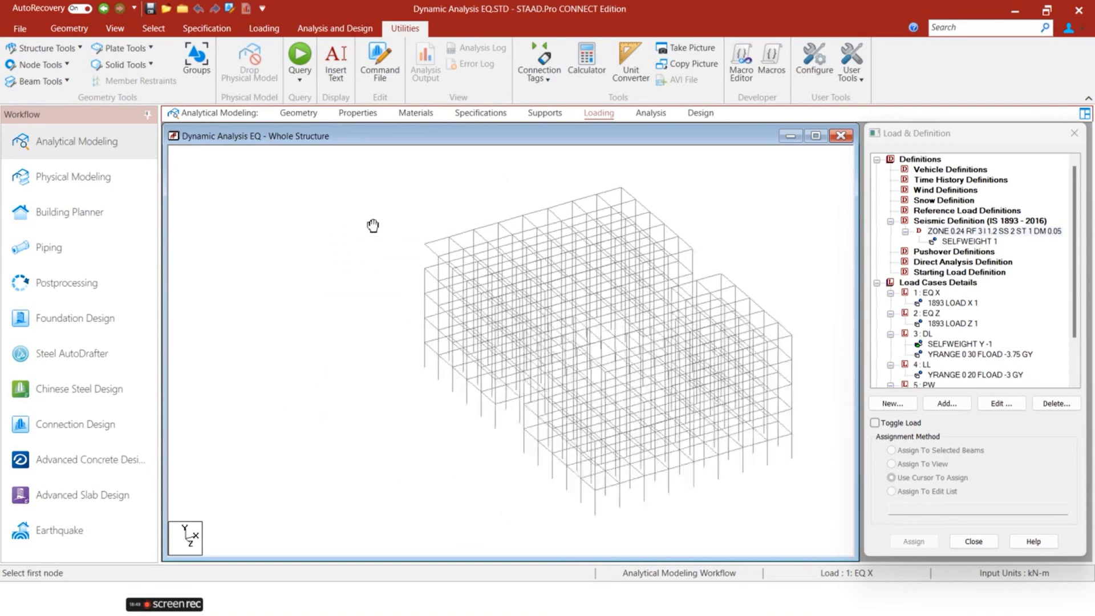
# - Switch to the OneNote notes, complete Tx as 0.09 × 15 over √24 and start Tz as 0.09 × 36 in purple
pyautogui.press('super')
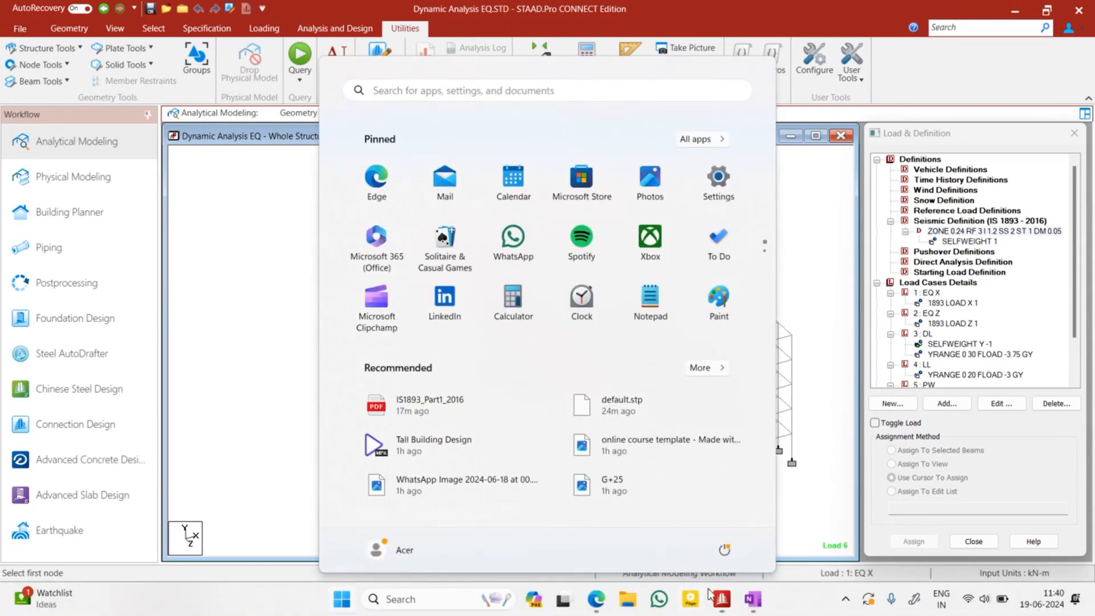
pyautogui.click(751, 601)
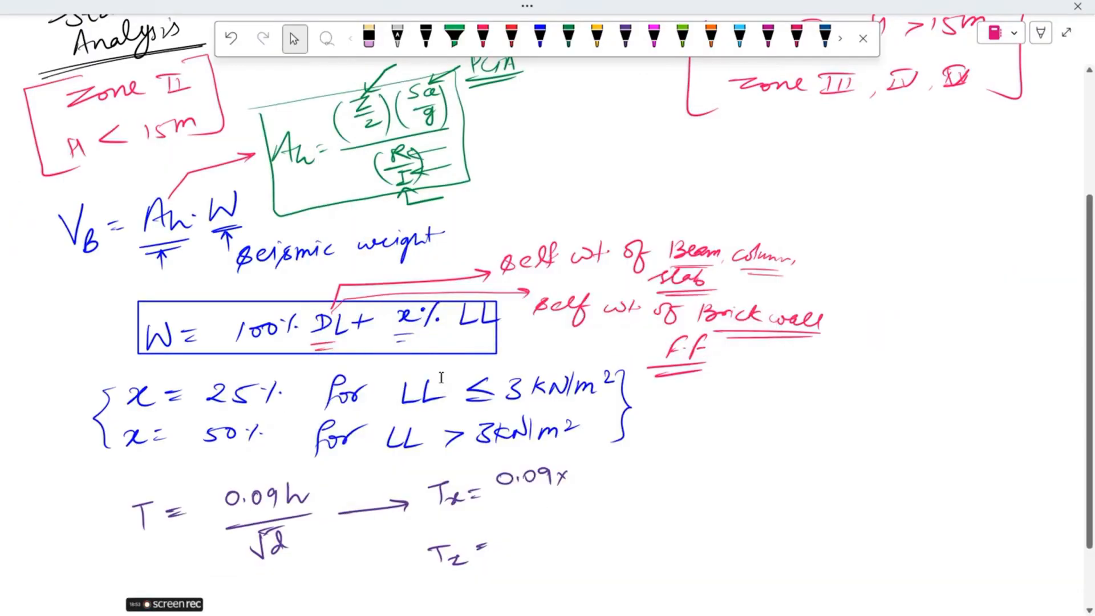
pyautogui.moveTo(496, 493); pyautogui.dragTo(604, 479)
pyautogui.moveTo(537, 500); pyautogui.dragTo(539, 513)
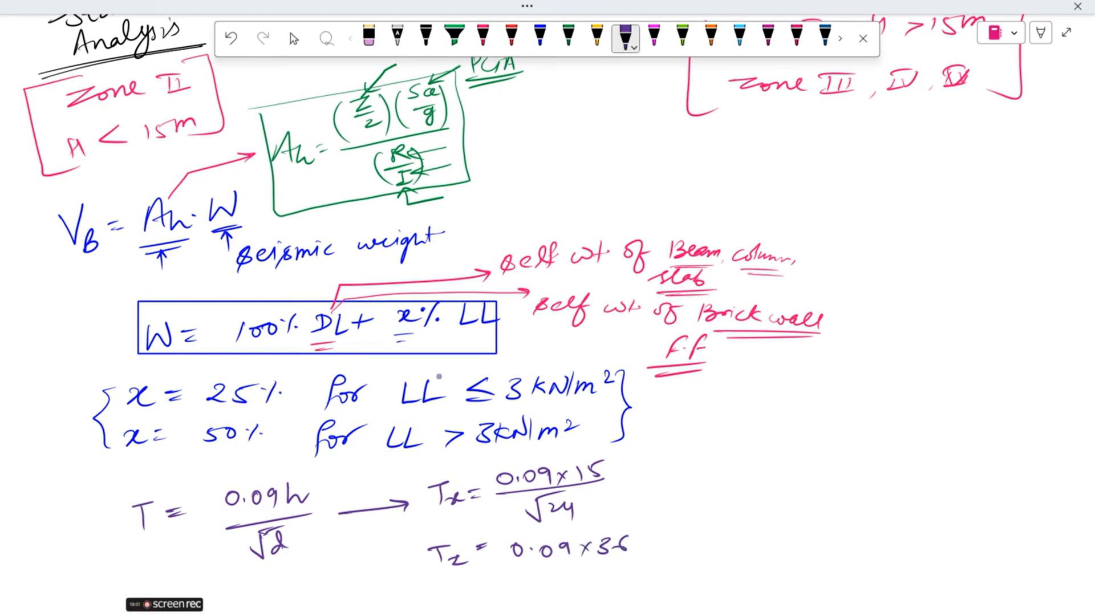
# - Recheck the plan dimensions measured on the STAAD.Pro model and return to the OneNote notes
pyautogui.press('super')
pyautogui.click(730, 606)
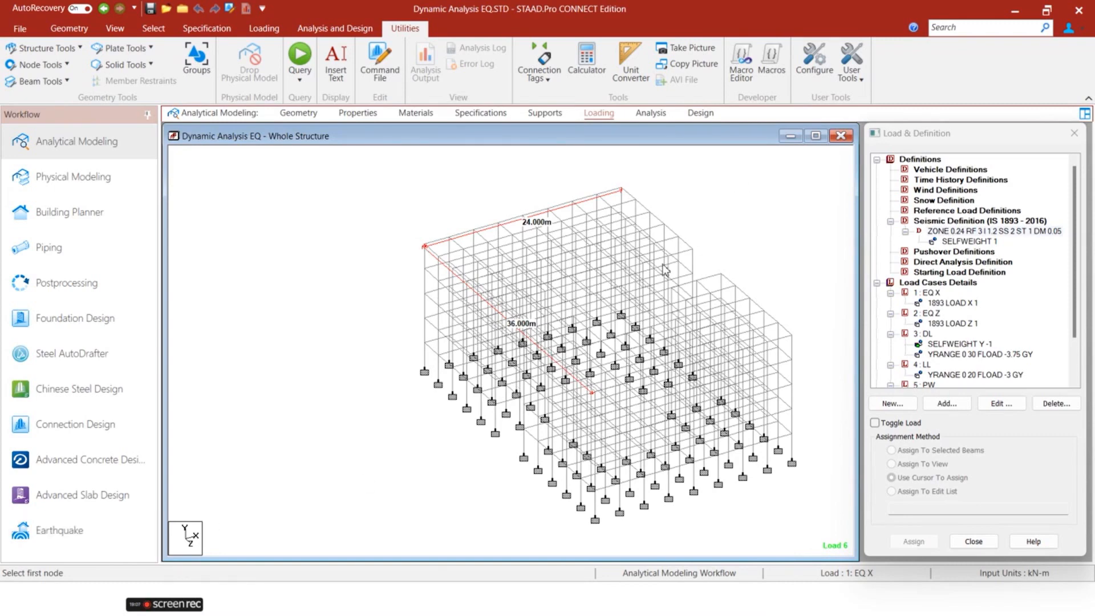
pyautogui.press('super')
pyautogui.click(752, 599)
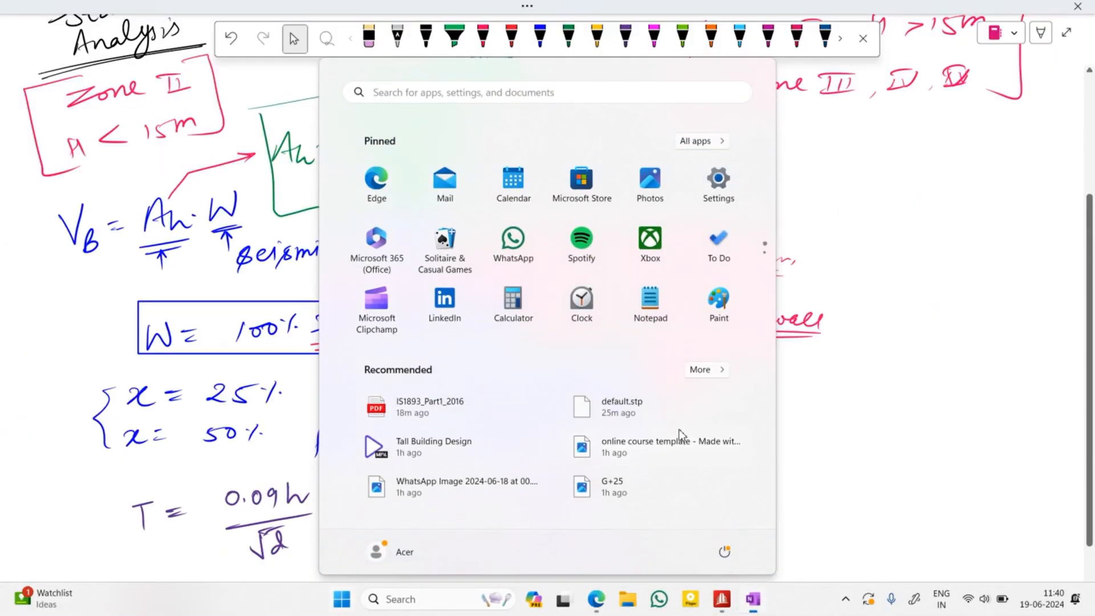
# - Try to add a fraction bar and a square-root denominator beneath 0.09 × 36 in the Tz expression
pyautogui.click(625, 38)
pyautogui.moveTo(513, 574); pyautogui.dragTo(633, 561)
pyautogui.moveTo(538, 589); pyautogui.dragTo(584, 574)
pyautogui.moveTo(563, 584); pyautogui.dragTo(574, 591)
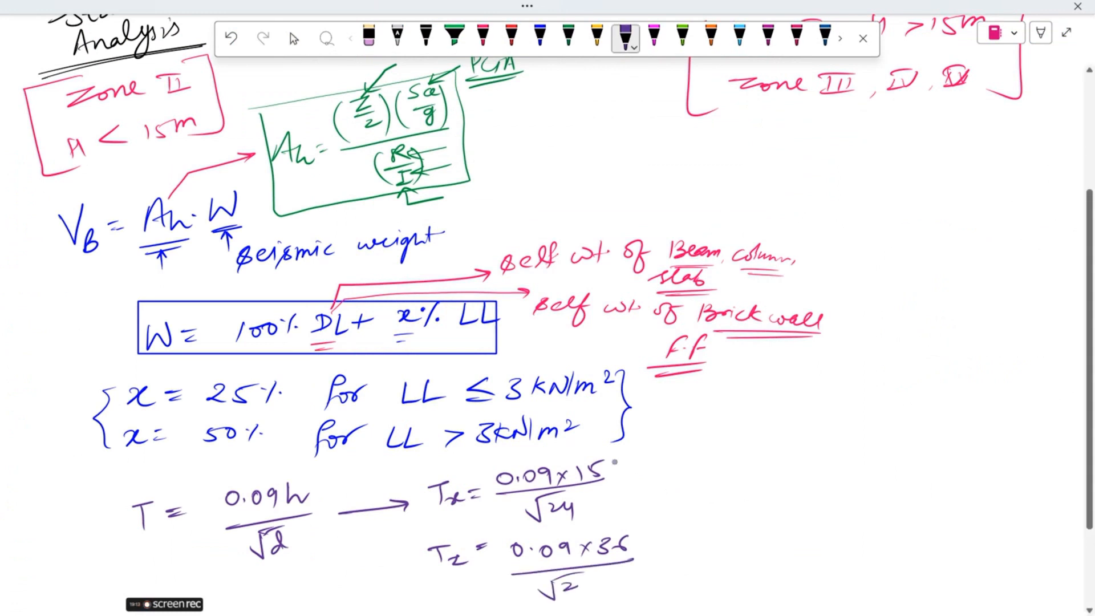
# - Undo the denominator strokes and the handwritten 36 in the Tz expression
pyautogui.hotkey('ctrl', 'z')
pyautogui.hotkey('ctrl', 'z')
pyautogui.hotkey('ctrl', 'z')
pyautogui.hotkey('ctrl', 'z')
pyautogui.hotkey('ctrl', 'z')
pyautogui.hotkey('ctrl', 'z')
pyautogui.hotkey('ctrl', 'z')
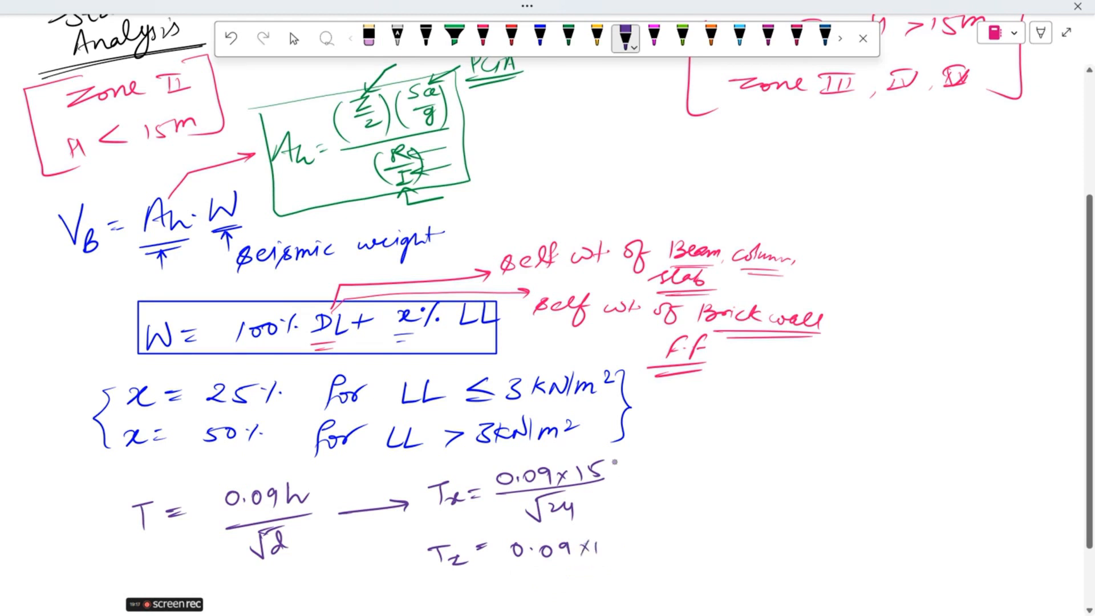
# - Handwrite the Tz expression as 0.09 × 15 over √36 and add an equals sign after the Tx fraction
pyautogui.moveTo(530, 574); pyautogui.dragTo(635, 557)
pyautogui.moveTo(561, 593); pyautogui.dragTo(605, 570)
pyautogui.moveTo(579, 583); pyautogui.dragTo(590, 589)
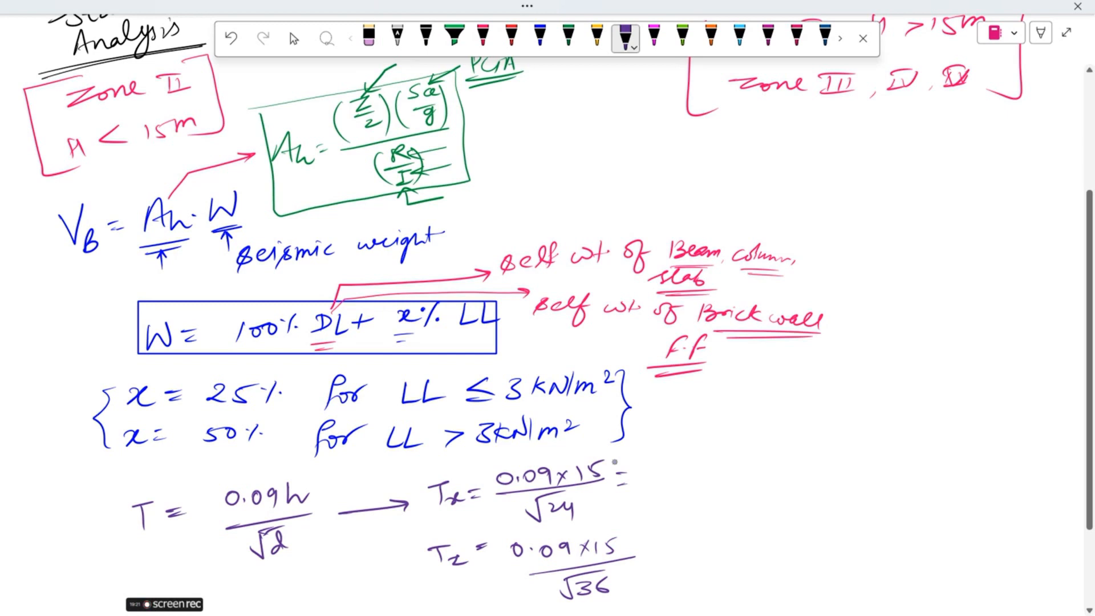
pyautogui.click(294, 39)
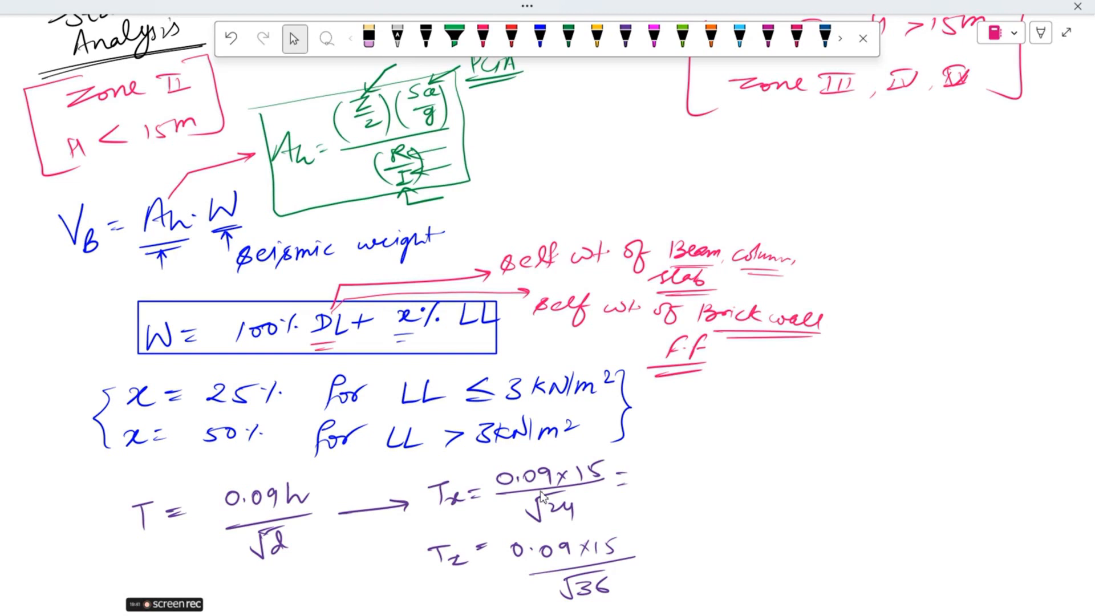
# - Handwrite 0.2755 sec as the Tx result in purple and underline it twice
pyautogui.click(626, 38)
pyautogui.moveTo(648, 465)
pyautogui.mouseDown()
pyautogui.moveTo(685, 481)
pyautogui.moveTo(717, 478)
pyautogui.mouseUp()
pyautogui.click(663, 479)
pyautogui.moveTo(730, 465)
pyautogui.mouseDown()
pyautogui.moveTo(732, 477)
pyautogui.moveTo(777, 480)
pyautogui.mouseUp()
pyautogui.moveTo(785, 469); pyautogui.dragTo(805, 471)
pyautogui.moveTo(637, 489); pyautogui.dragTo(816, 467)
pyautogui.moveTo(639, 505); pyautogui.dragTo(791, 489)
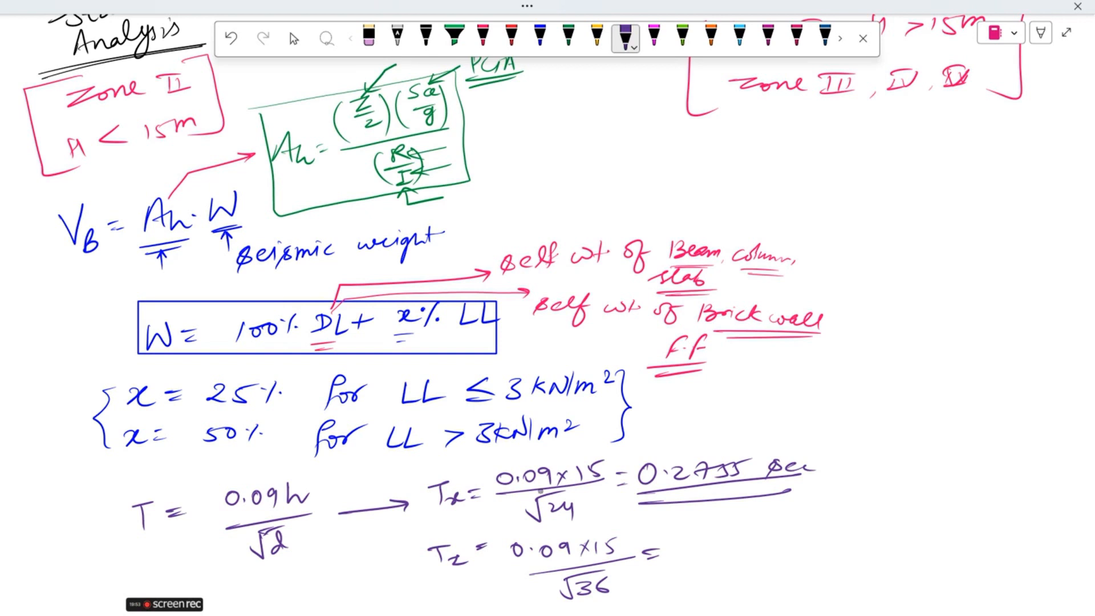
# - Handwrite 0.225 sec as the Tz result and underline it twice
pyautogui.moveTo(692, 540); pyautogui.dragTo(747, 556)
pyautogui.moveTo(754, 539)
pyautogui.mouseDown()
pyautogui.moveTo(740, 558)
pyautogui.moveTo(829, 539)
pyautogui.mouseUp()
pyautogui.moveTo(678, 570); pyautogui.dragTo(848, 565)
pyautogui.moveTo(666, 586); pyautogui.dragTo(839, 577)
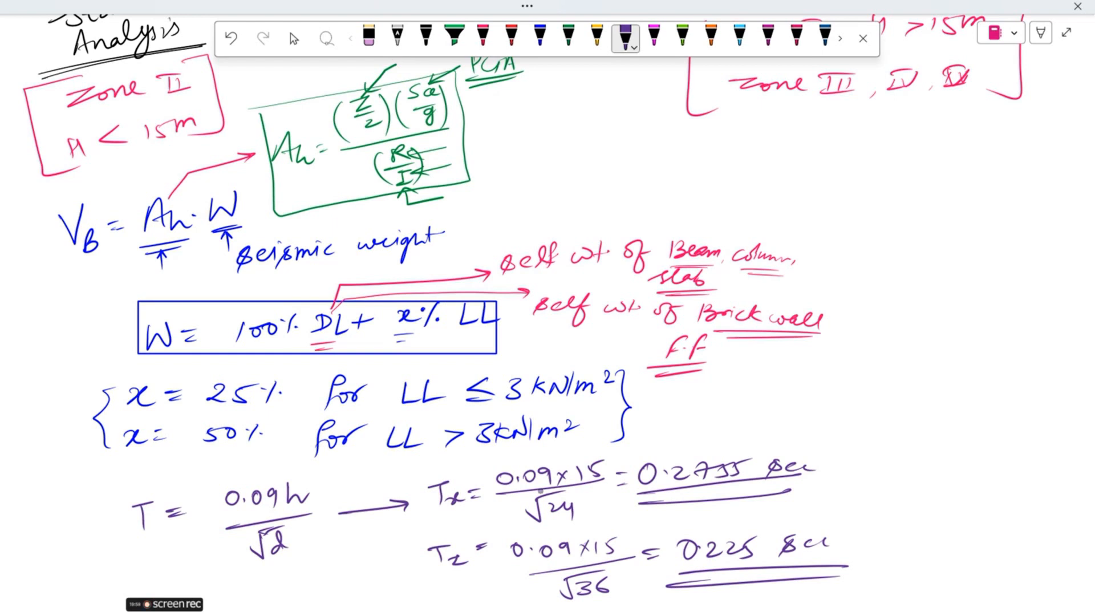
pyautogui.press('Escape')
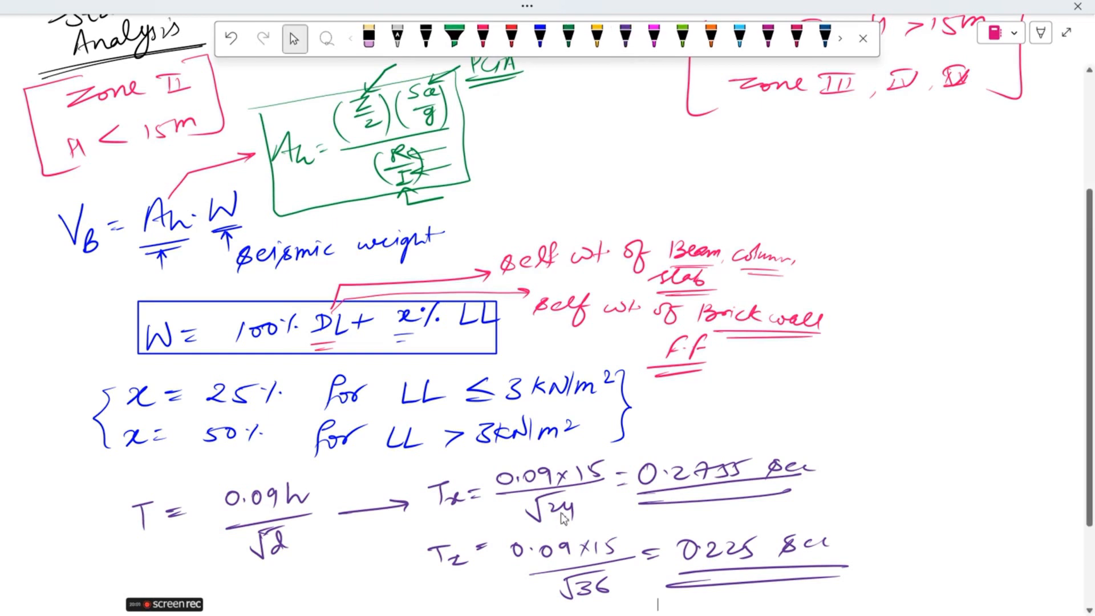
# - Return to STAAD.Pro, reopen the seismic definition's IS 1893 parameter generator and set the zone factor to Zone IV
pyautogui.click(1030, 16)
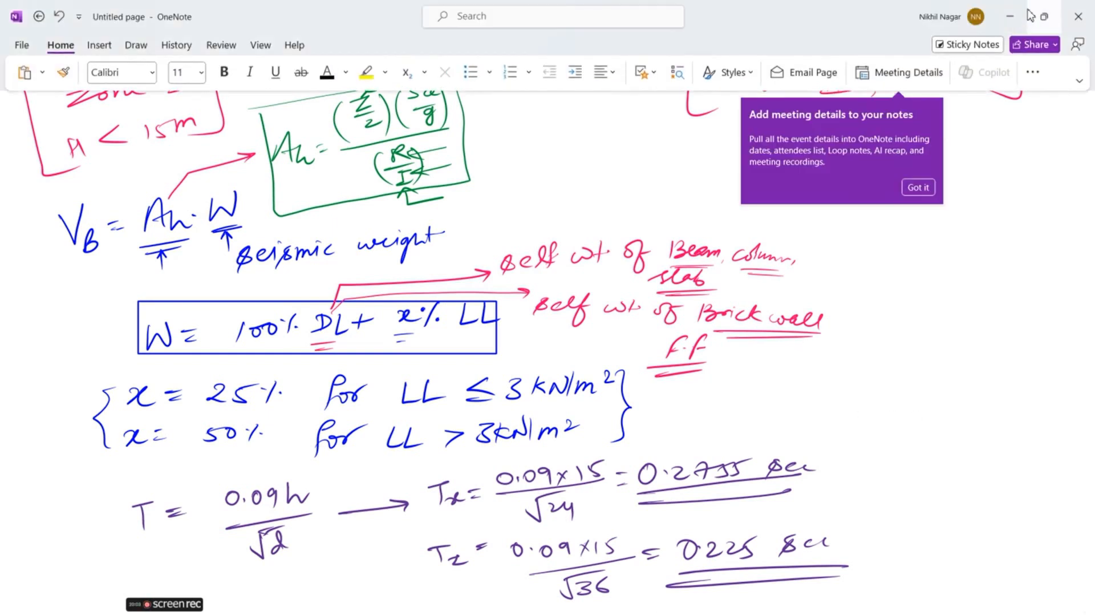
pyautogui.click(1020, 18)
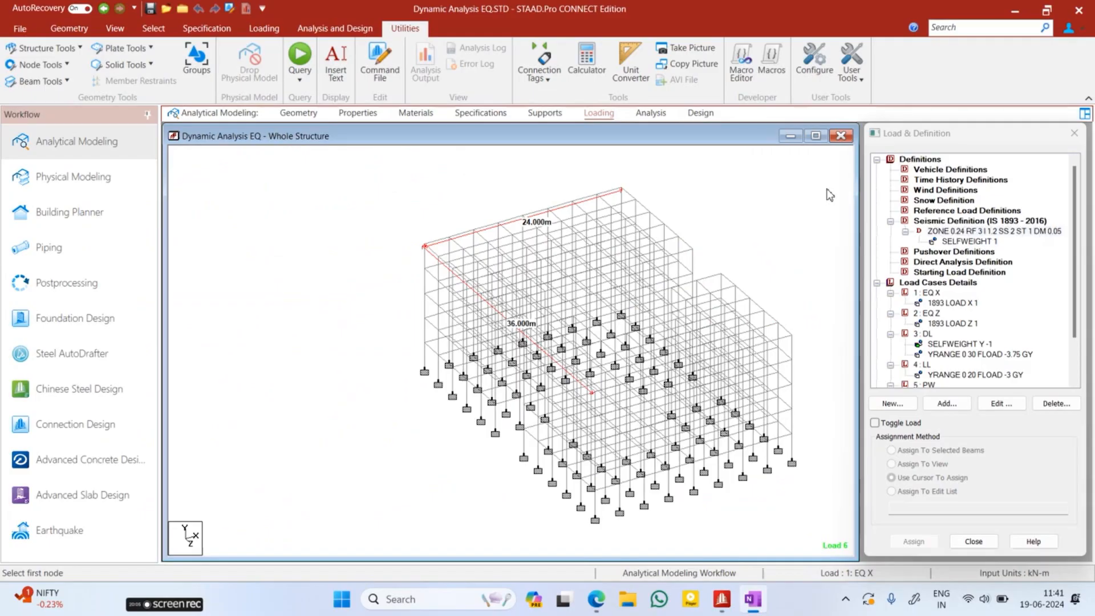
pyautogui.doubleClick(958, 233)
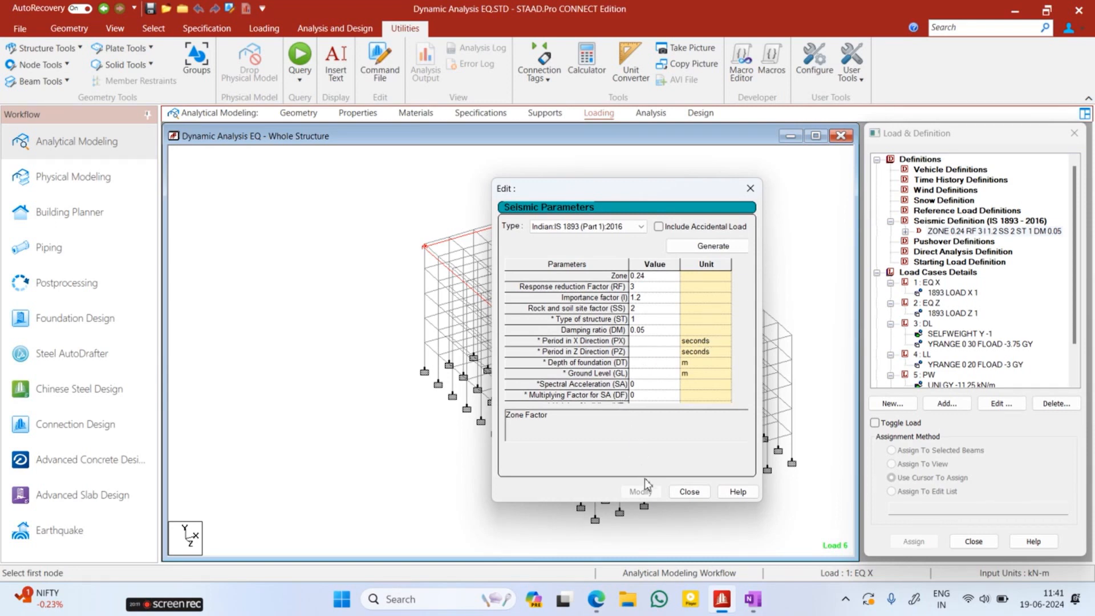
pyautogui.click(714, 247)
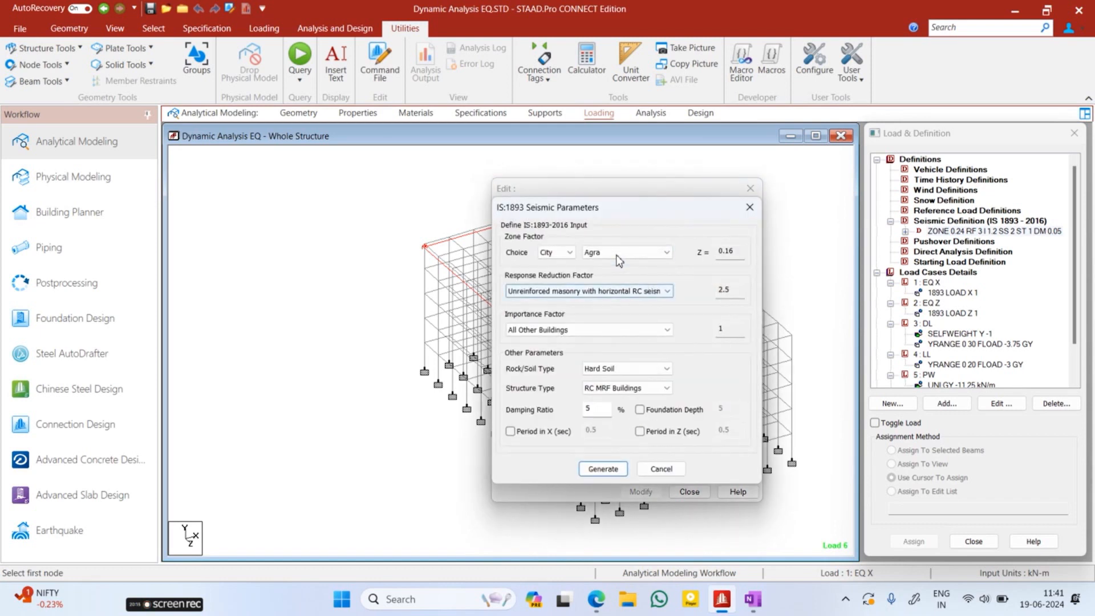
pyautogui.click(570, 251)
pyautogui.click(553, 271)
pyautogui.click(628, 251)
pyautogui.click(593, 283)
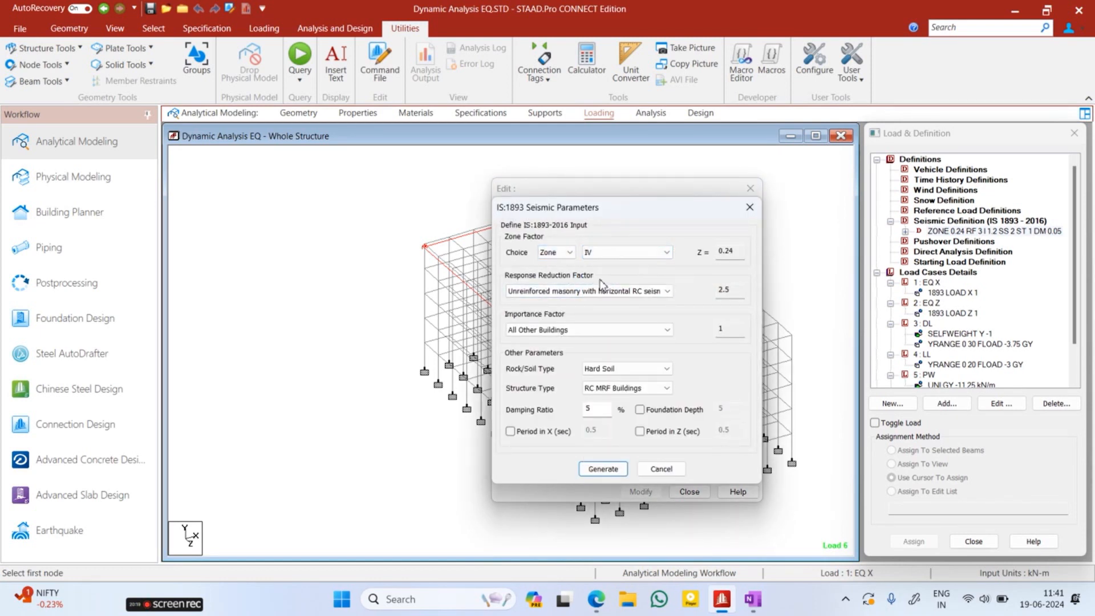
# - Set response reduction to RC buildings with Ordinary Moment Resisting Frame, importance to Residential or commercial Buildings, and soil to Medium Soil
pyautogui.click(599, 291)
pyautogui.scroll(2, 567, 345)
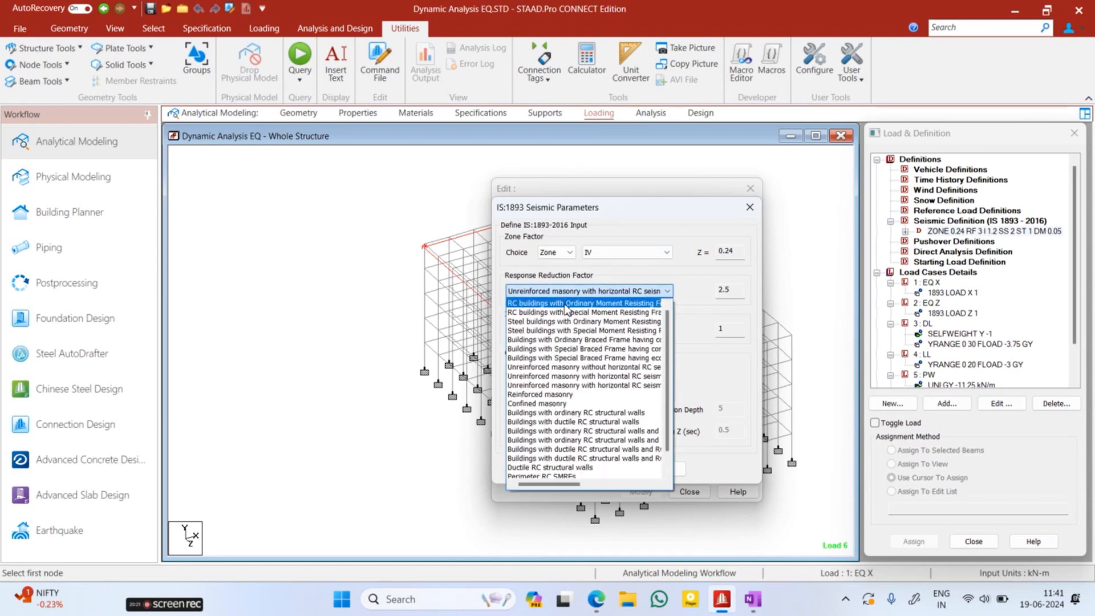
pyautogui.click(571, 312)
pyautogui.click(575, 330)
pyautogui.click(570, 351)
pyautogui.click(627, 368)
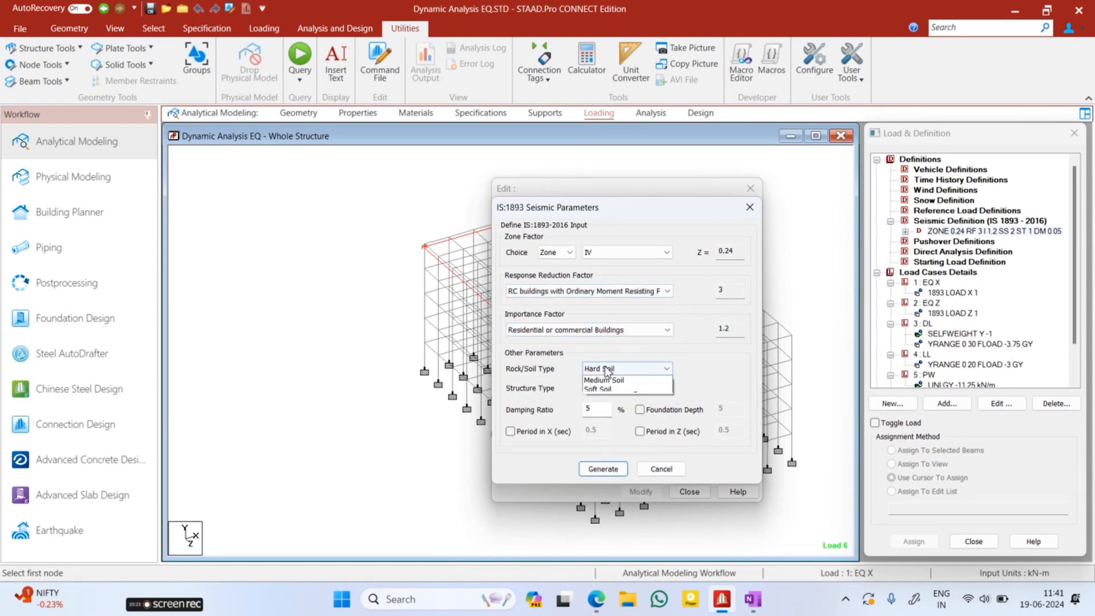
pyautogui.click(605, 389)
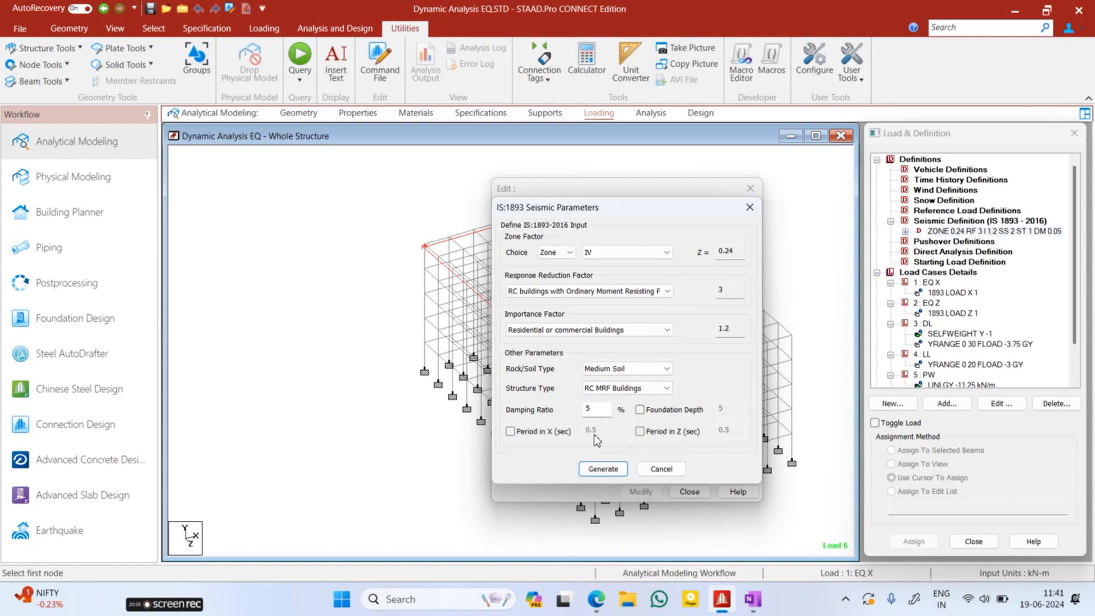
# - Enable the period in X and set it to 0.2755 sec, checking the handwritten Tx result in OneNote
pyautogui.click(511, 432)
pyautogui.click(753, 599)
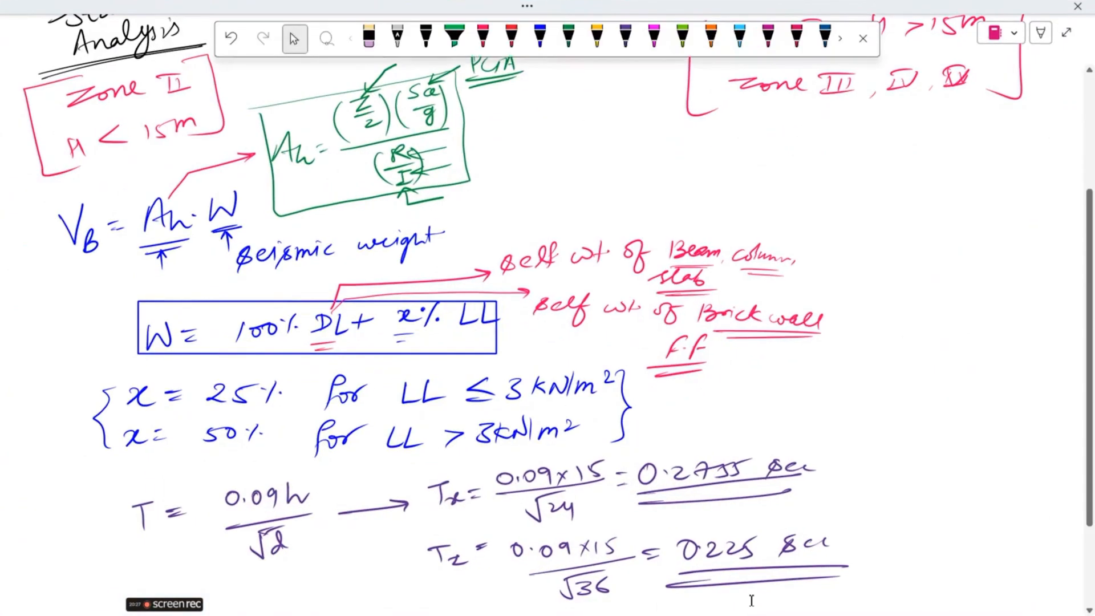
pyautogui.click(1027, 7)
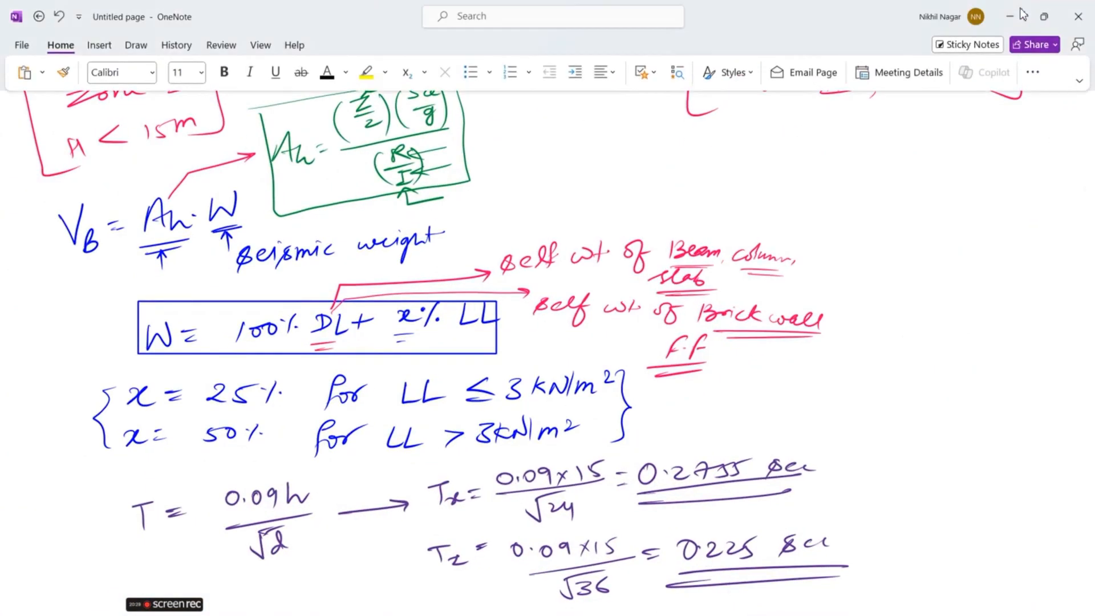
pyautogui.click(1024, 11)
pyautogui.doubleClick(593, 431)
pyautogui.write('0.2755')
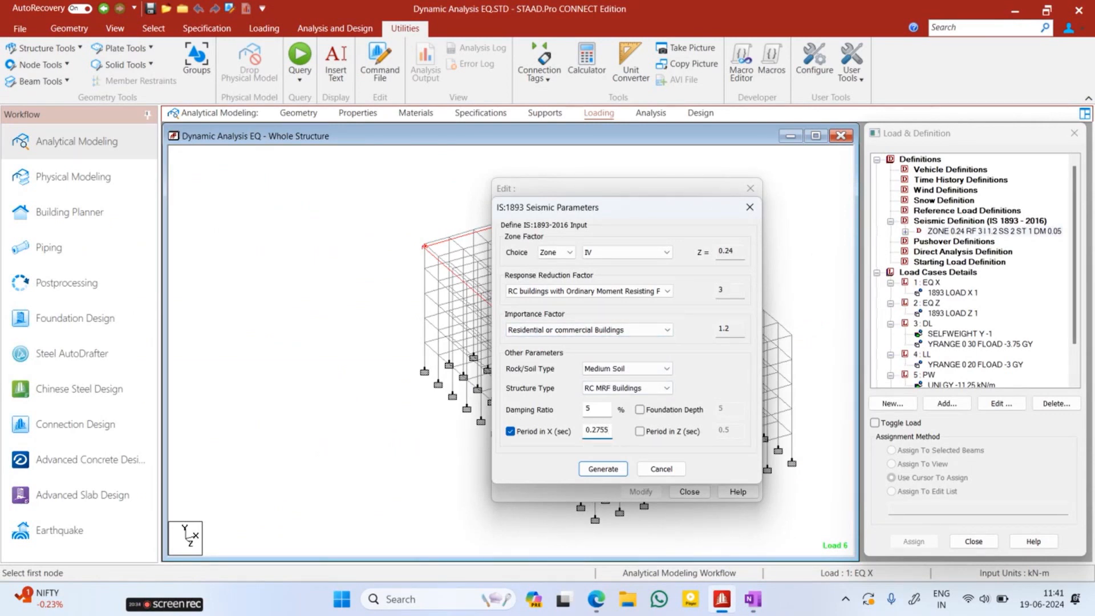
# - Enable the period in Z at 0.225 sec after checking the OneNote Tz result, then generate the parameters and apply them to the seismic definition
pyautogui.click(639, 431)
pyautogui.click(752, 603)
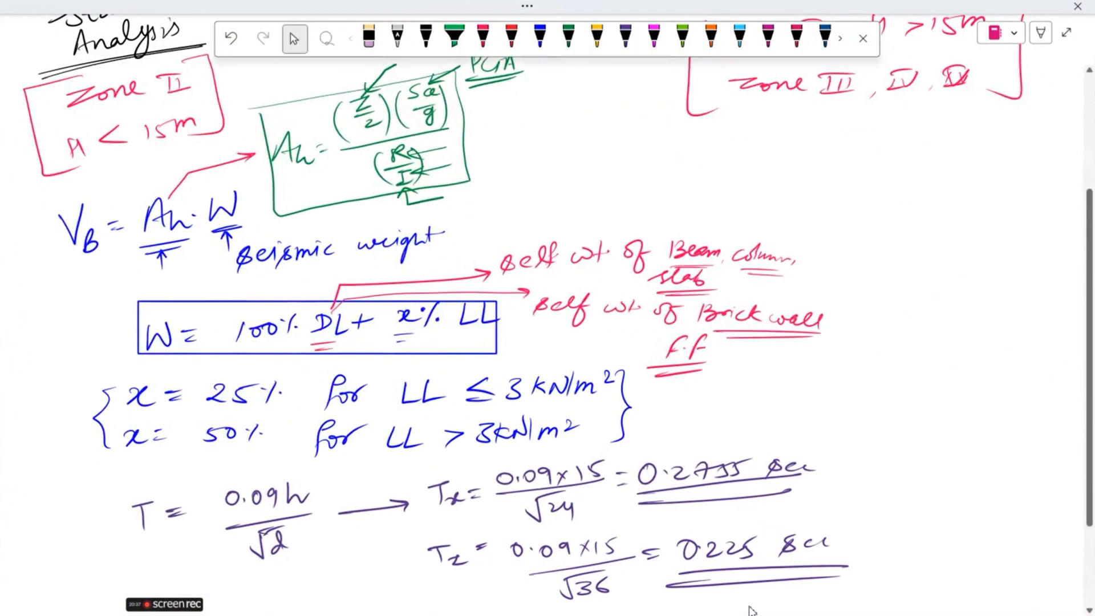
pyautogui.click(1014, 6)
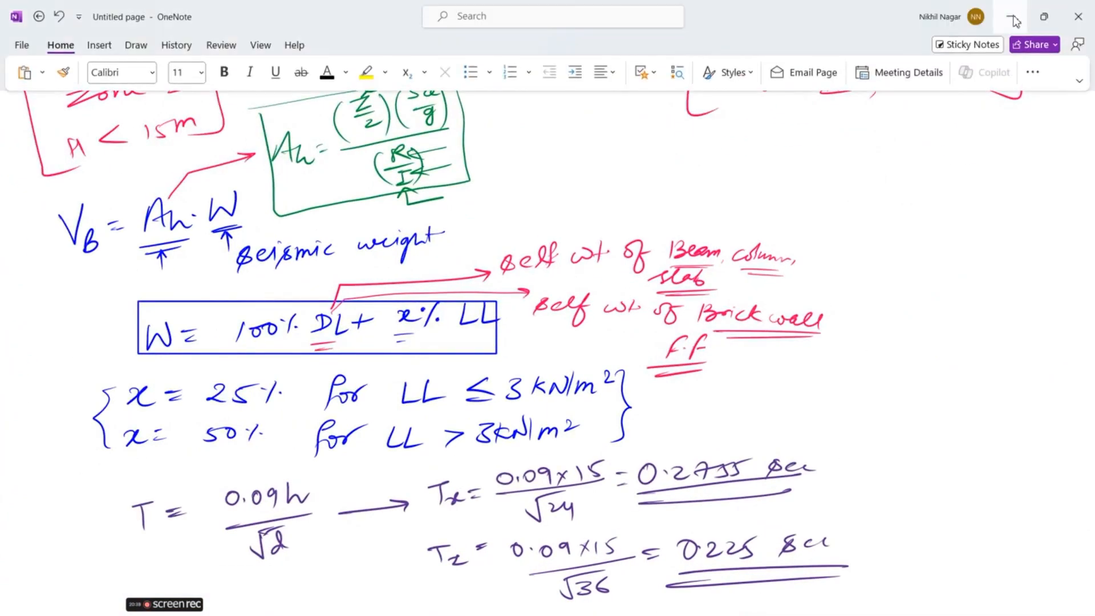
pyautogui.click(1013, 16)
pyautogui.doubleClick(739, 430)
pyautogui.write('0.225')
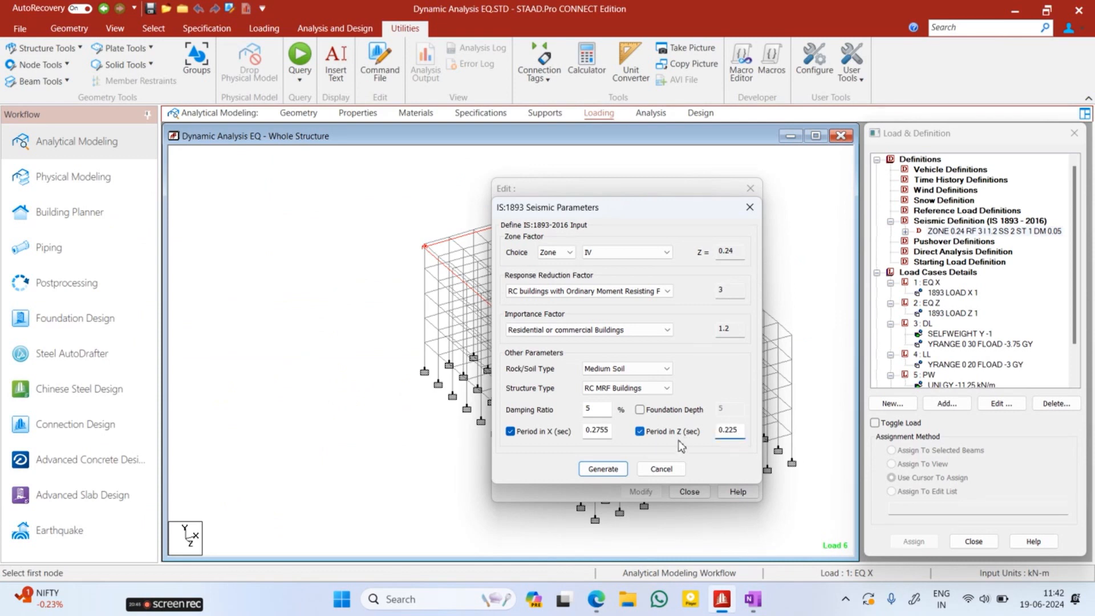
pyautogui.click(599, 466)
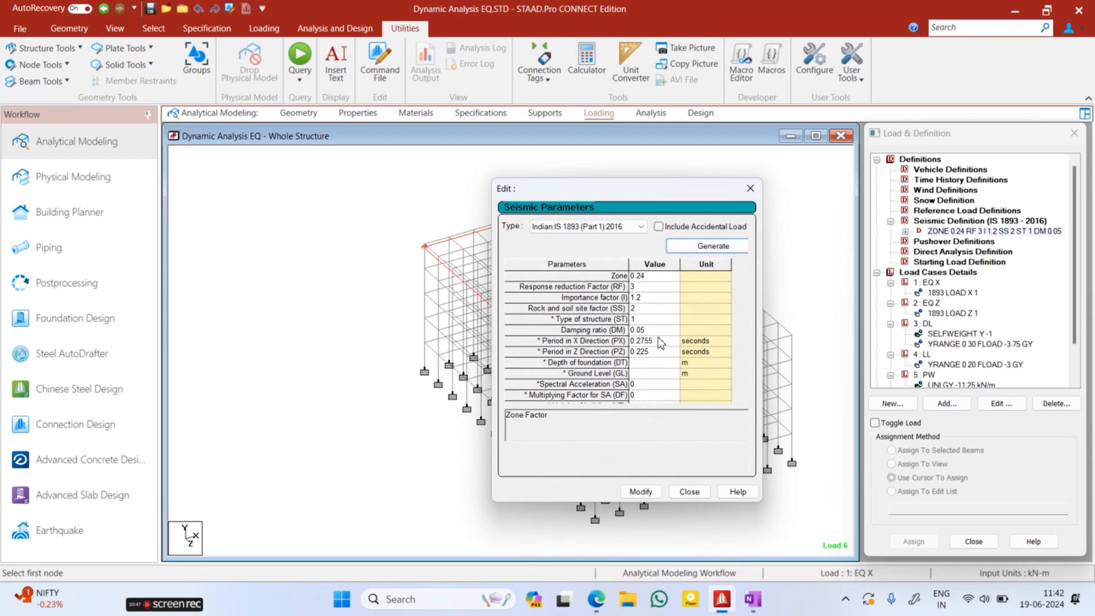
pyautogui.click(639, 492)
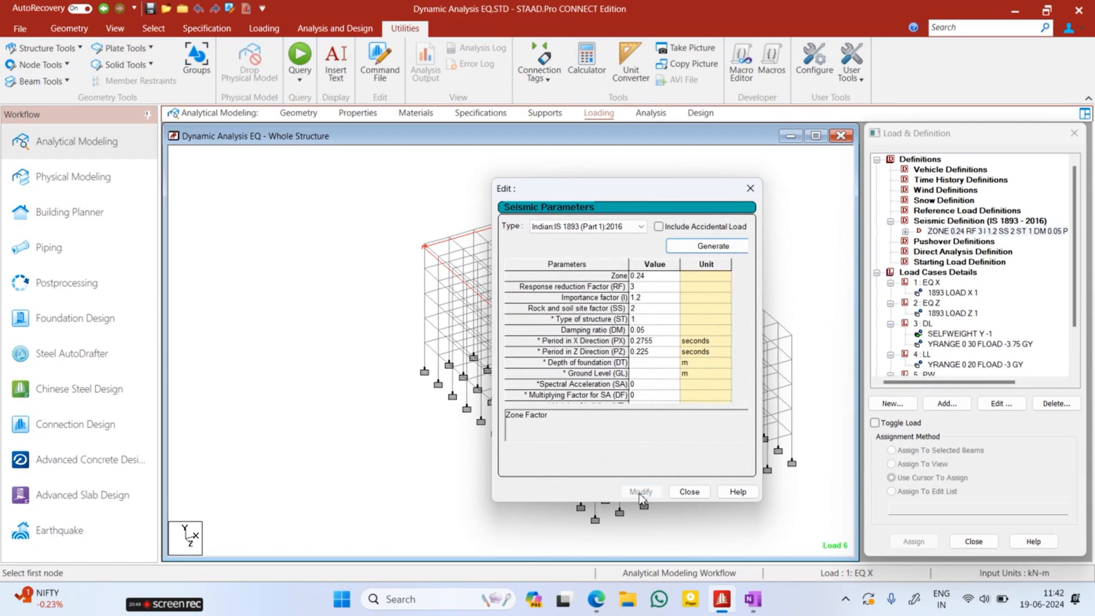
# - Close the seismic parameters editor and expand the zone 0.24 entry under the IS 1893 - 2016 seismic definition
pyautogui.click(689, 492)
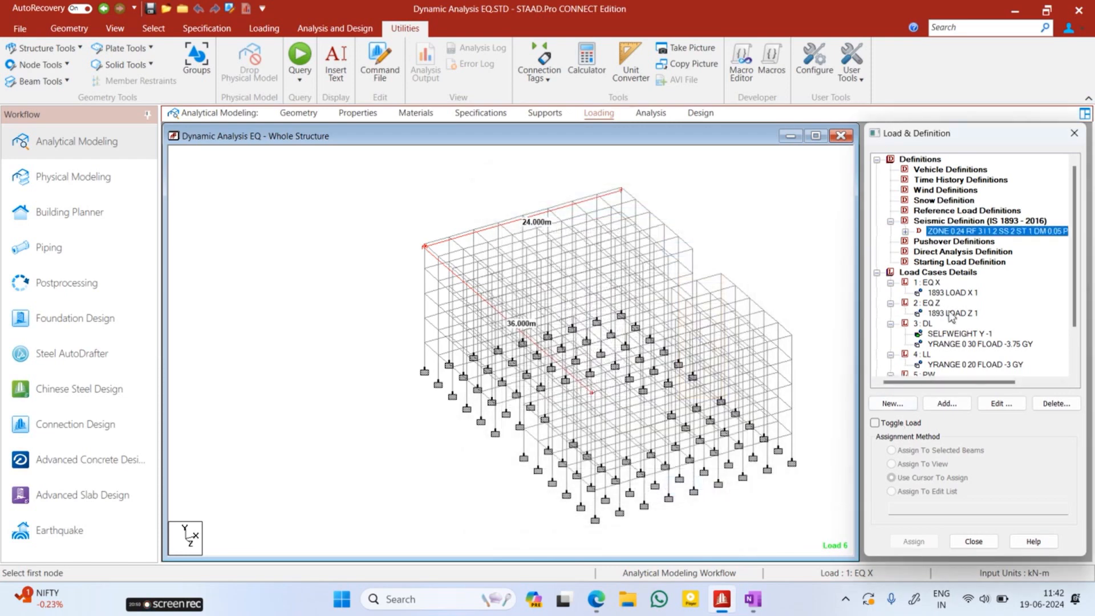
pyautogui.click(906, 241)
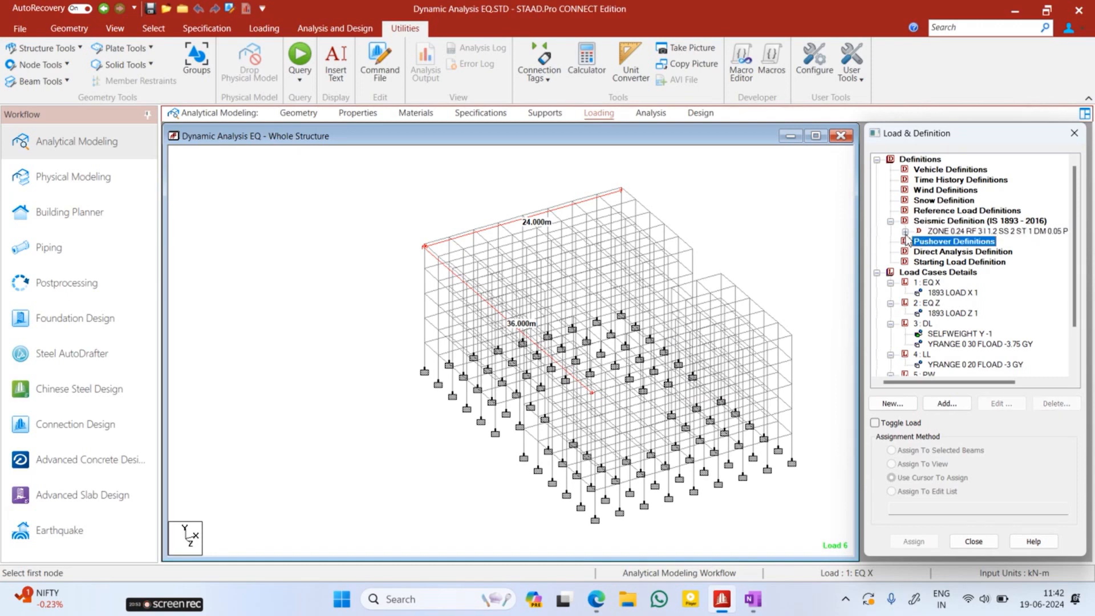
pyautogui.click(905, 232)
pyautogui.click(1065, 231)
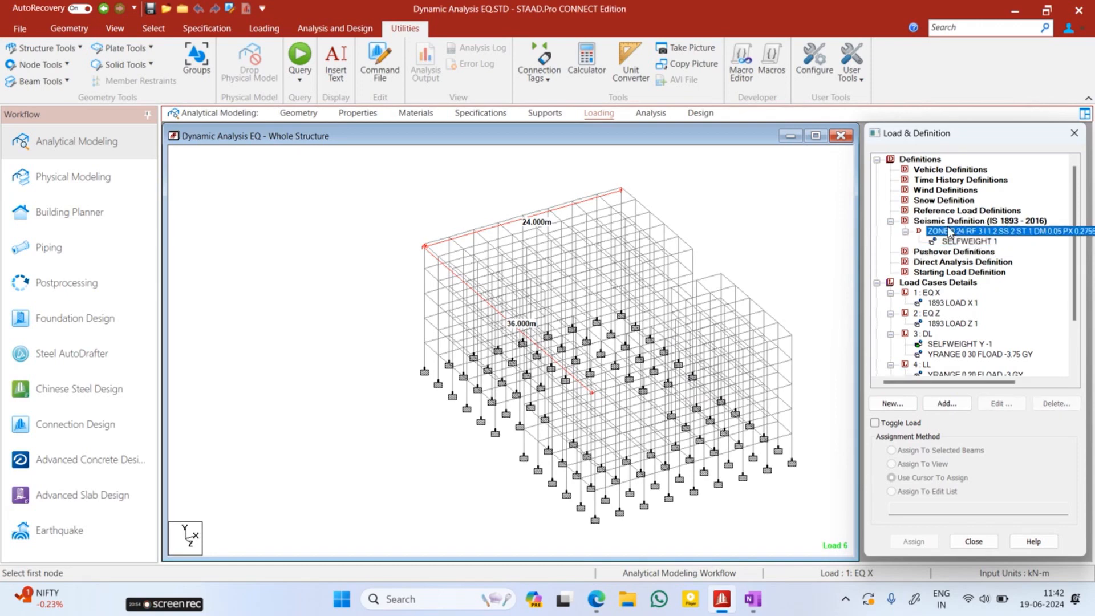
# - Switch to the OneNote page and circle the Ah formula and the Ah, W, DL and LL terms in the base shear and seismic weight equations
pyautogui.click(750, 597)
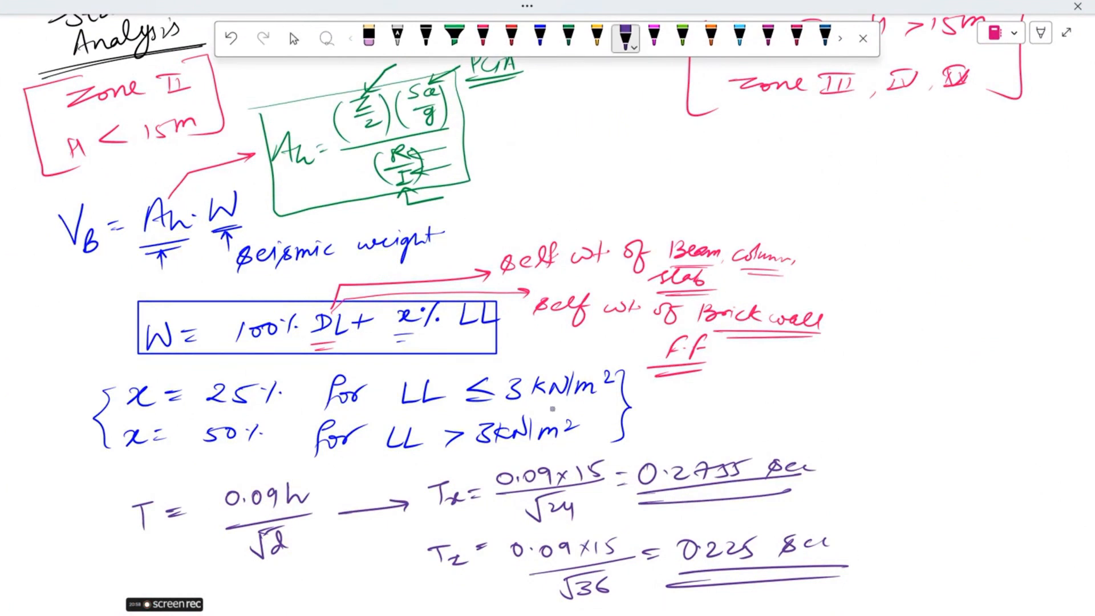
pyautogui.moveTo(269, 105)
pyautogui.mouseDown()
pyautogui.moveTo(278, 220)
pyautogui.moveTo(455, 194)
pyautogui.moveTo(469, 90)
pyautogui.moveTo(292, 98)
pyautogui.mouseUp()
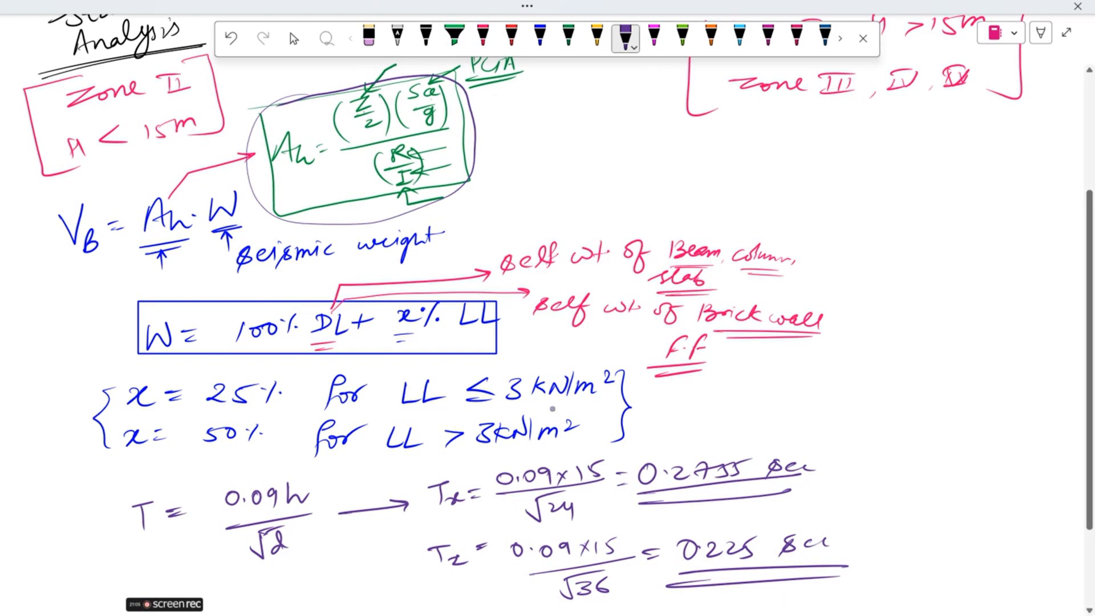
pyautogui.moveTo(181, 189)
pyautogui.mouseDown()
pyautogui.moveTo(129, 223)
pyautogui.moveTo(194, 191)
pyautogui.moveTo(254, 205)
pyautogui.mouseUp()
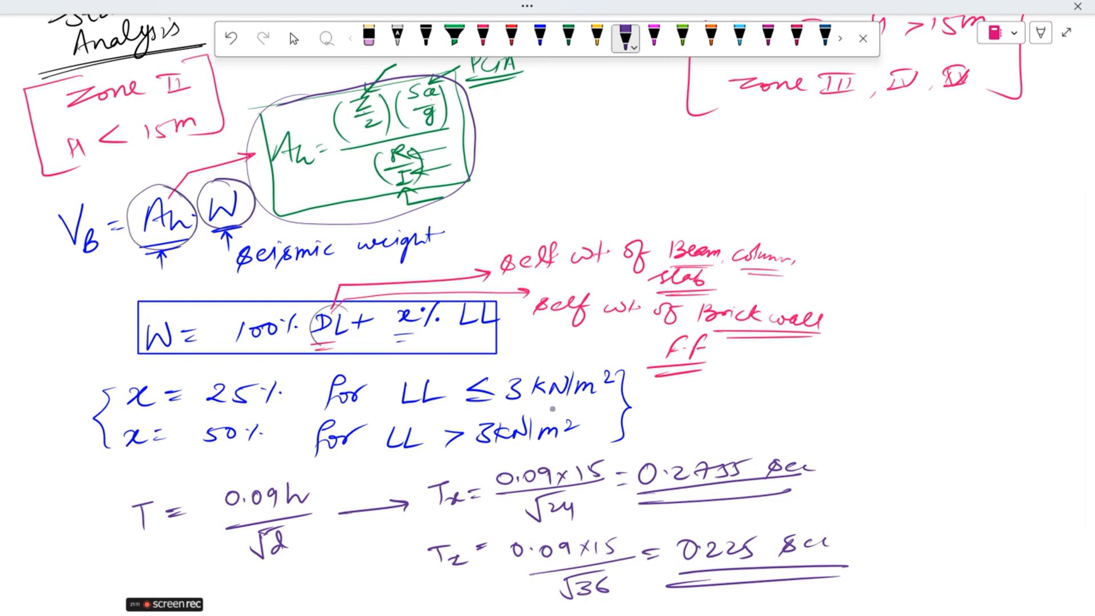
pyautogui.moveTo(320, 344); pyautogui.dragTo(342, 306)
pyautogui.moveTo(486, 294)
pyautogui.mouseDown()
pyautogui.moveTo(482, 338)
pyautogui.moveTo(465, 296)
pyautogui.mouseUp()
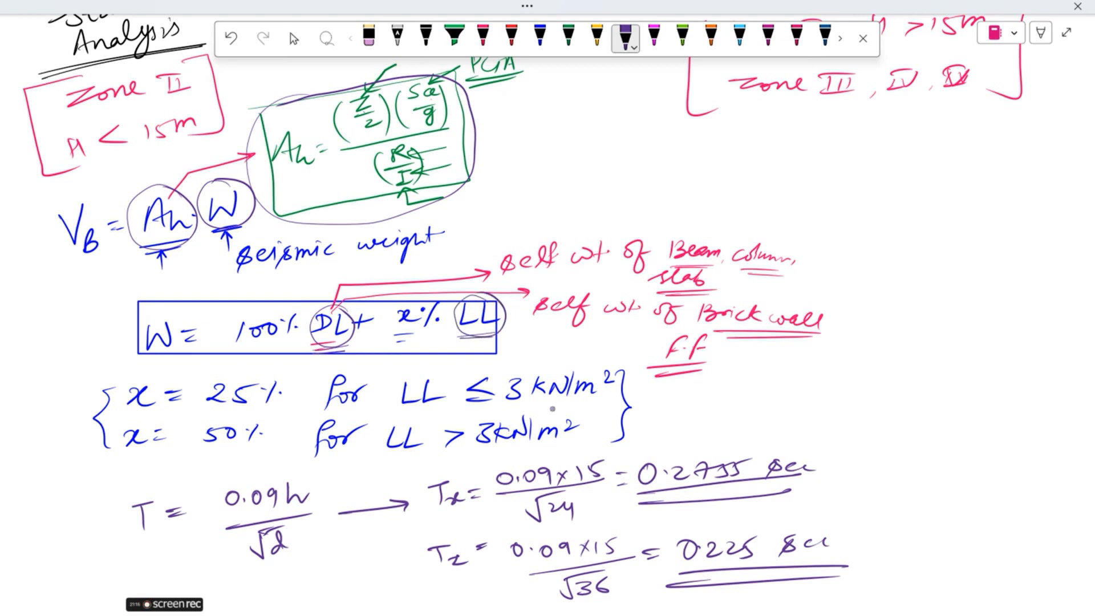
# - Underline the 25% and 50% live load factors and their 3 kN/m² limits in the notes, and return to STAAD.Pro
pyautogui.moveTo(457, 406); pyautogui.dragTo(596, 400)
pyautogui.moveTo(442, 451); pyautogui.dragTo(536, 449)
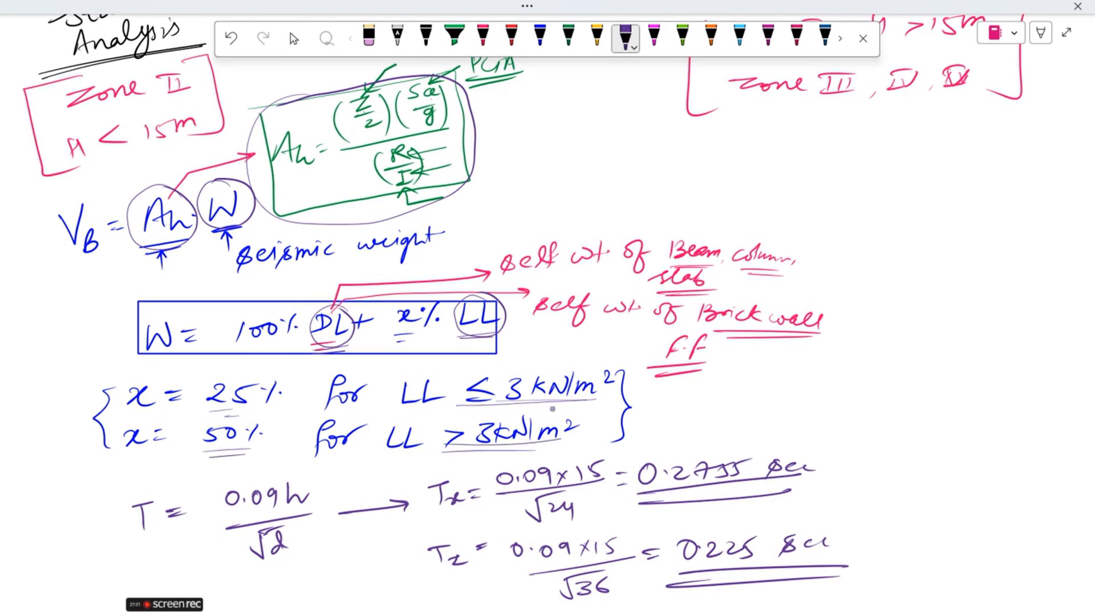
pyautogui.click(990, 5)
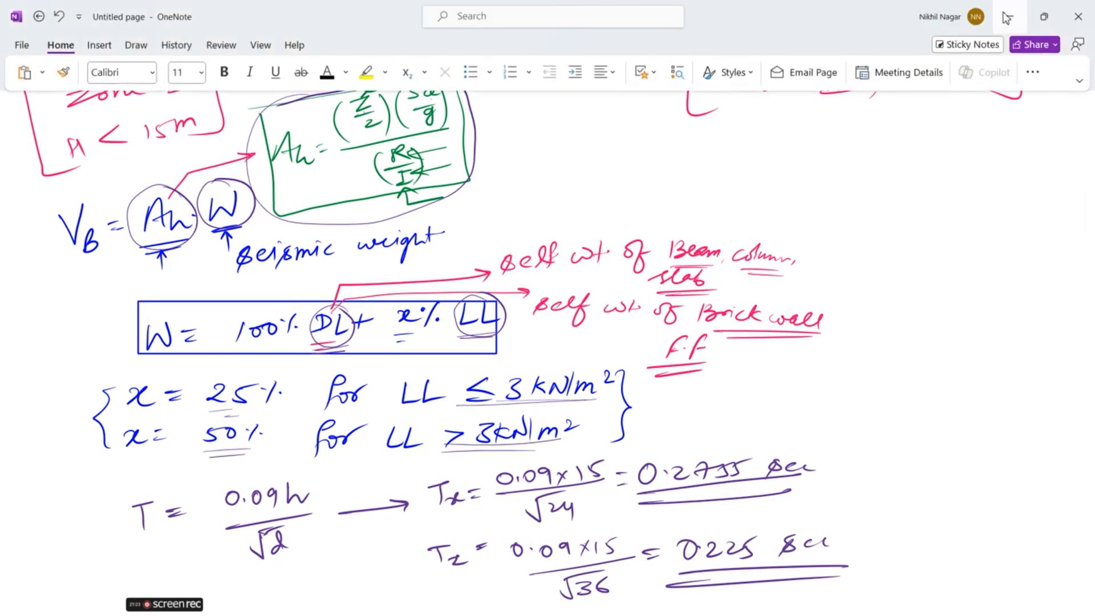
pyautogui.click(1005, 16)
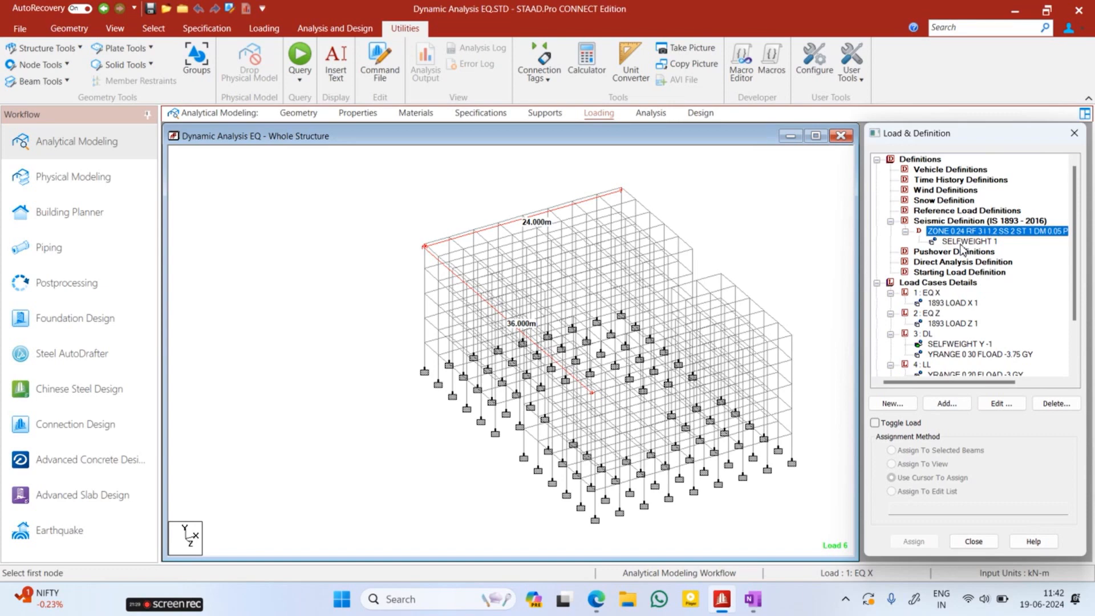
# - Switch to the OneNote page, tick beam, column, slab, brick wall and F.F in the dead load notes, and return to STAAD.Pro
pyautogui.click(752, 599)
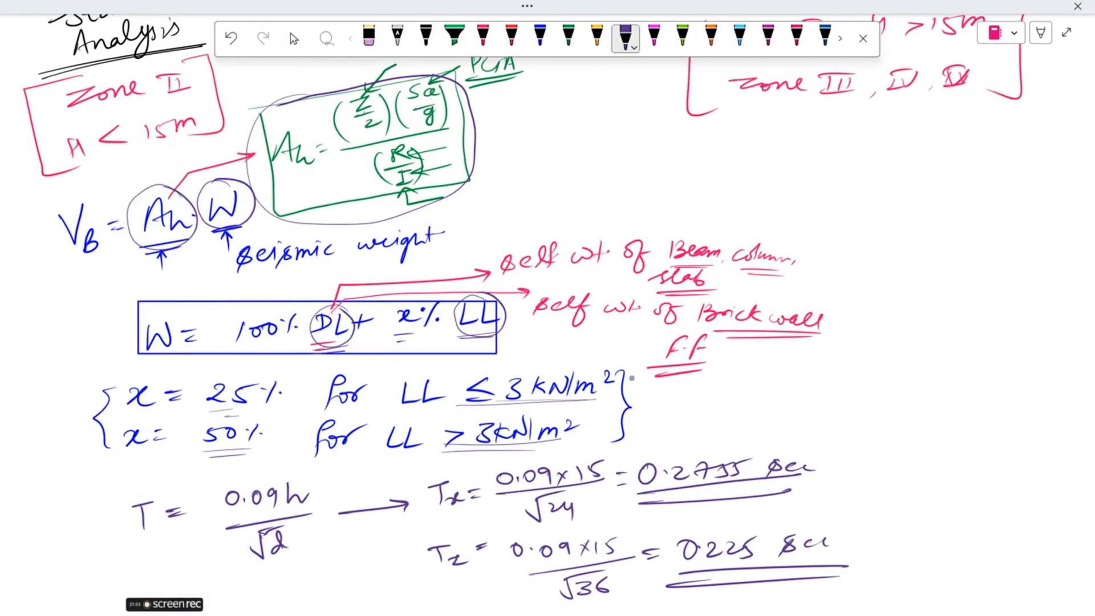
pyautogui.moveTo(685, 233); pyautogui.dragTo(793, 229)
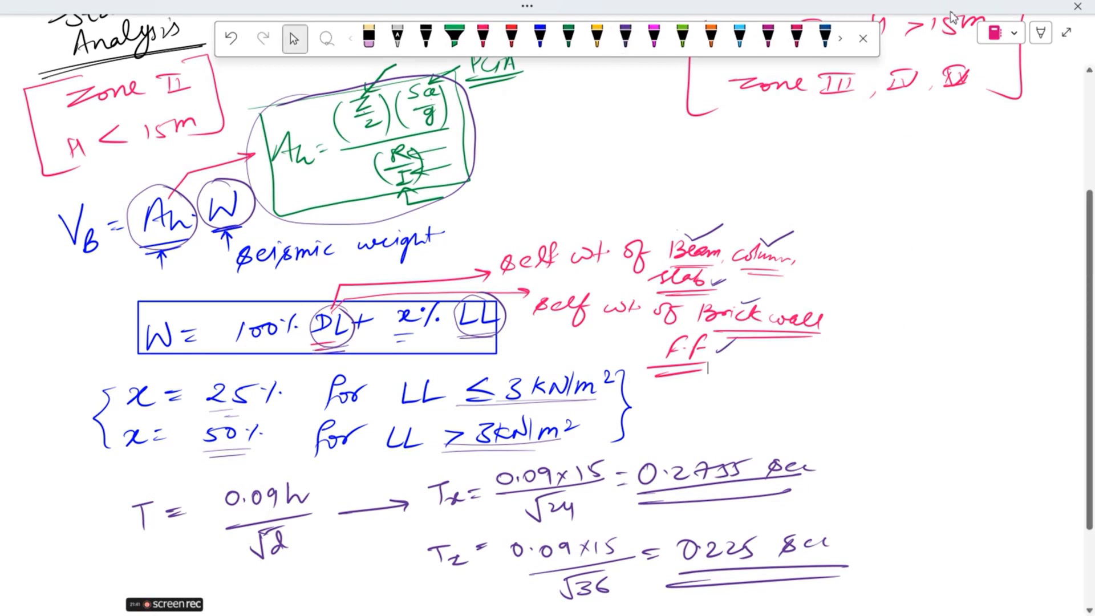
pyautogui.click(1015, 10)
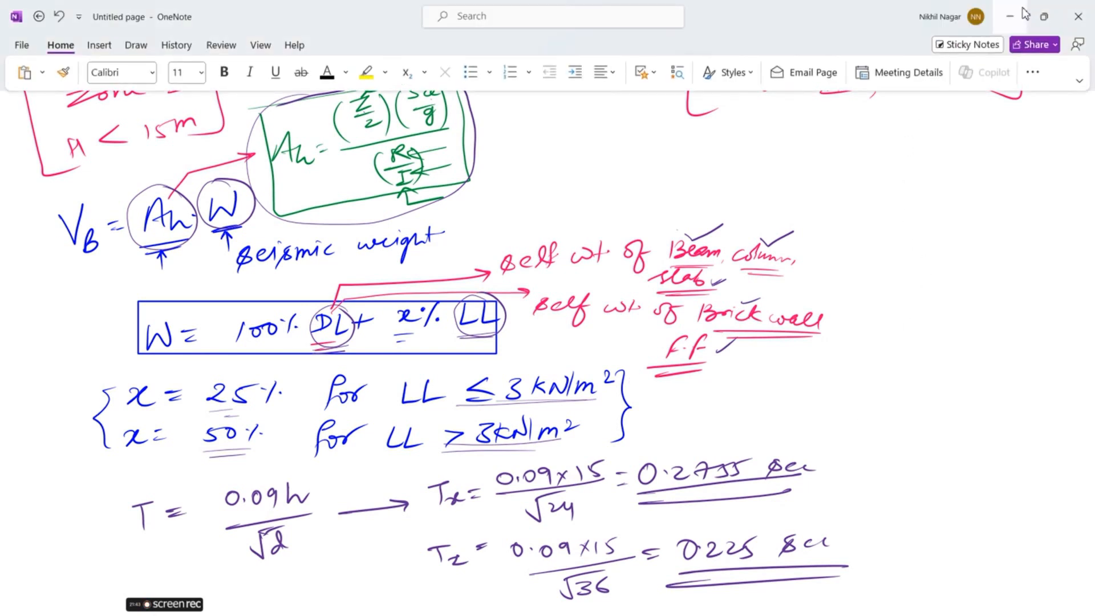
pyautogui.click(1022, 11)
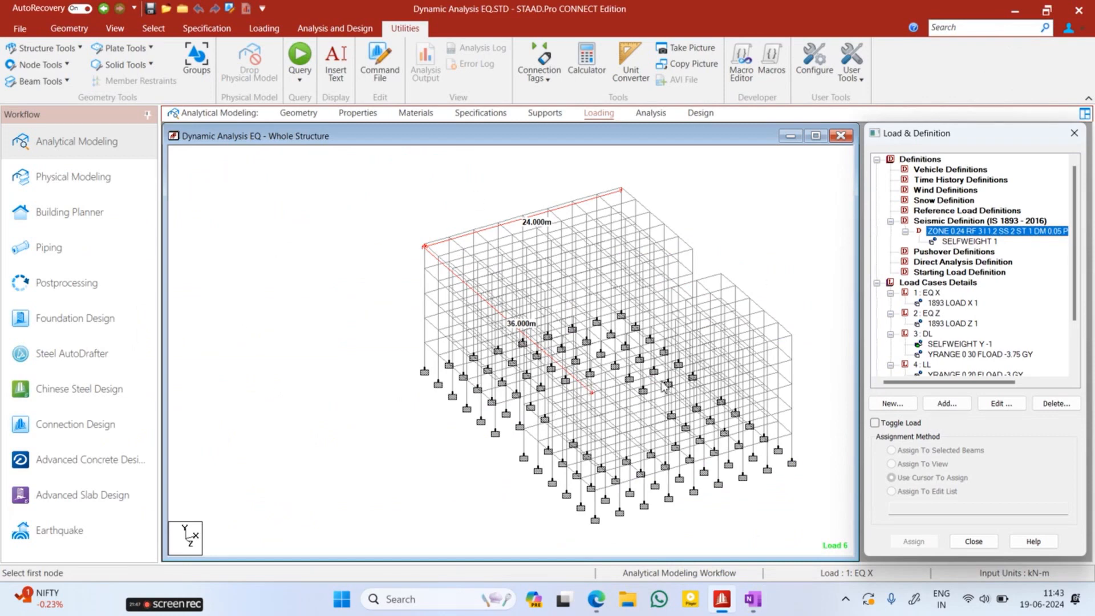
# - Add a floor weight of 3.75 kN/m2 over the Y range 0 to 20 m to the seismic definition
pyautogui.click(969, 242)
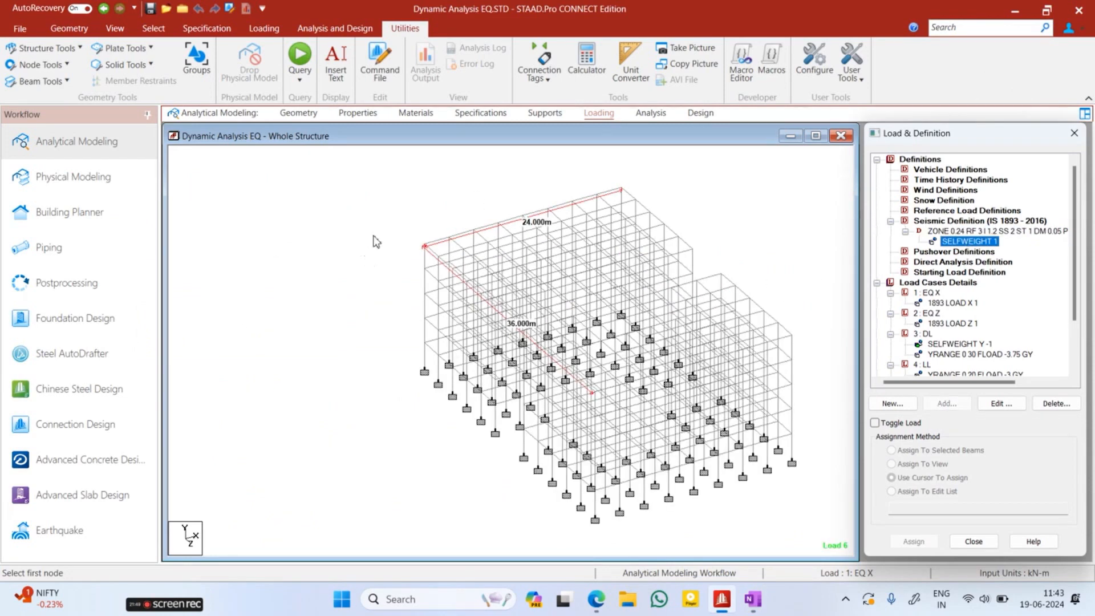
pyautogui.click(956, 232)
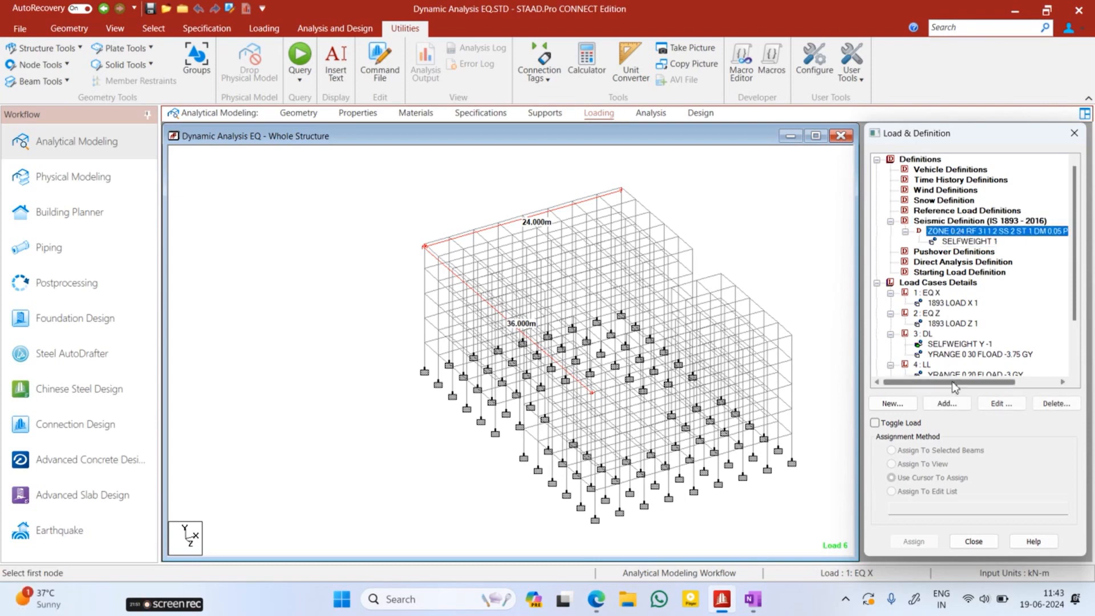
pyautogui.click(946, 403)
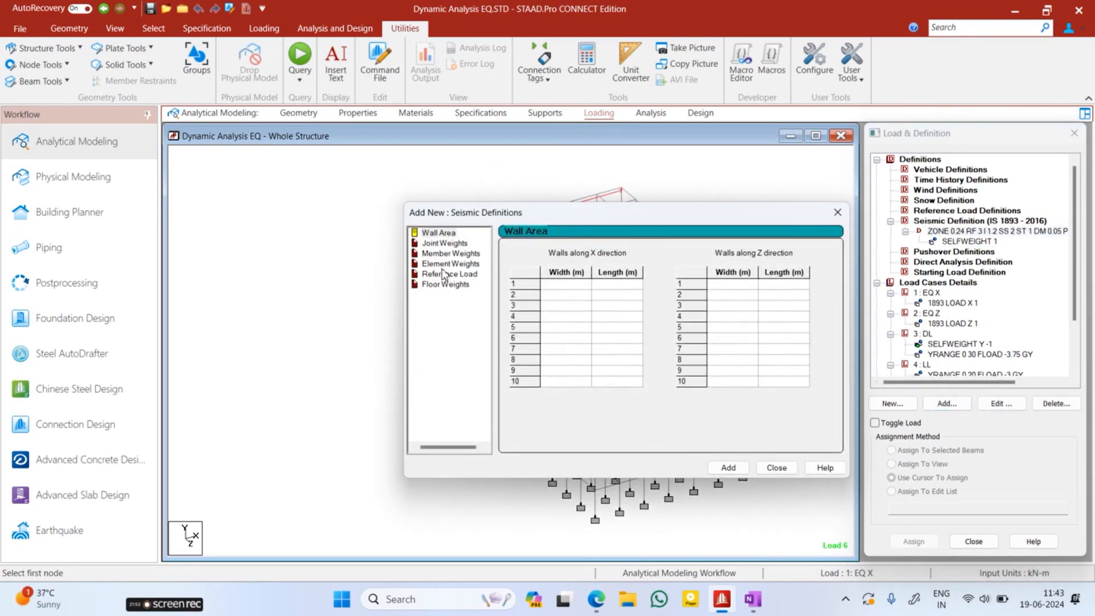
pyautogui.click(465, 285)
pyautogui.doubleClick(567, 299)
pyautogui.write('3.75')
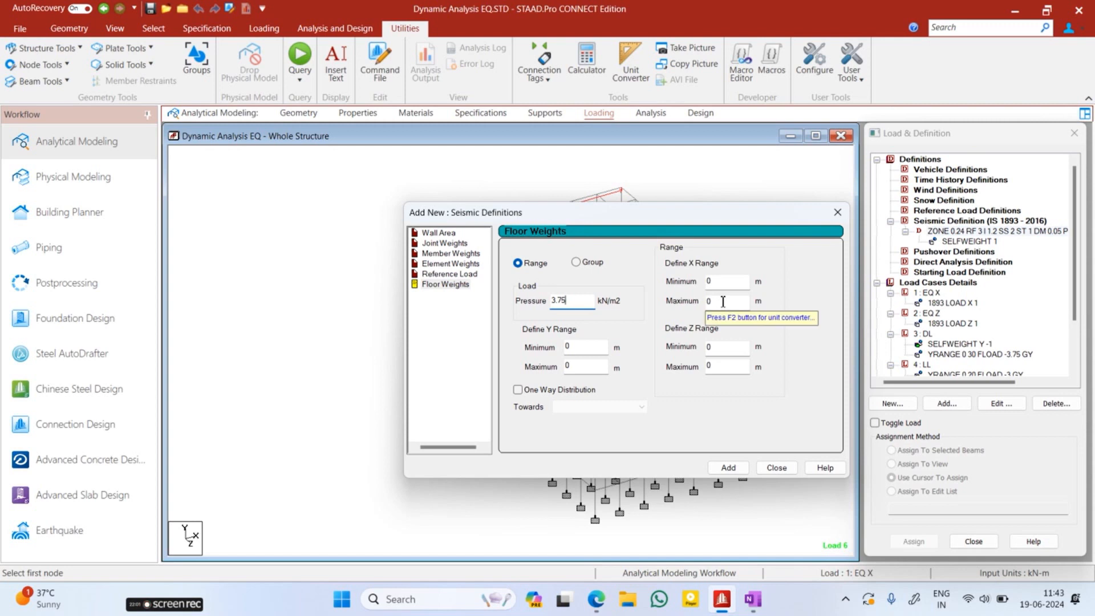
pyautogui.doubleClick(586, 365)
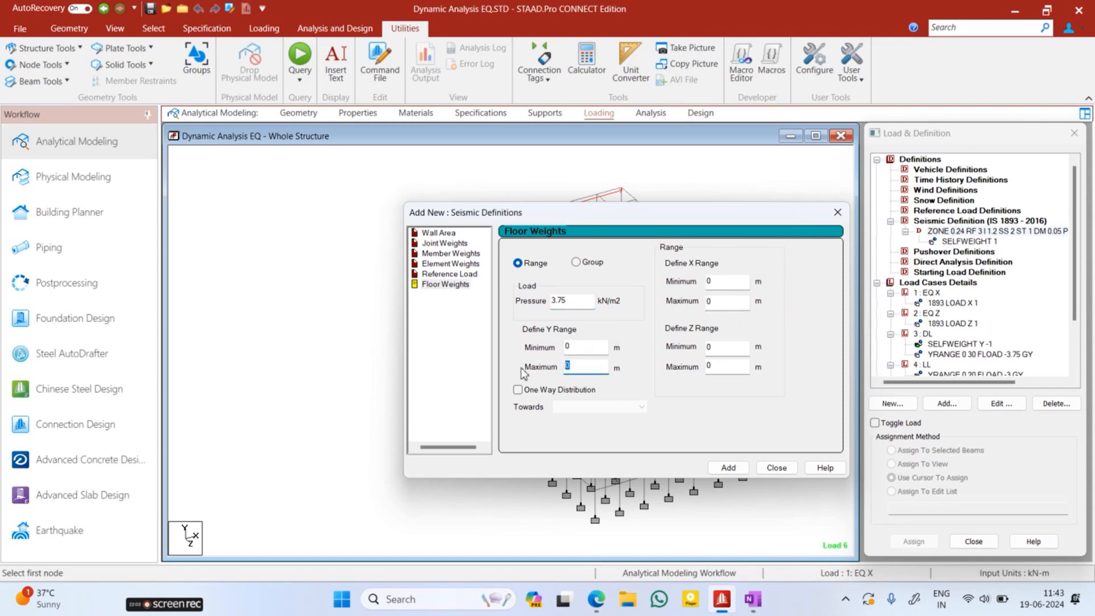
pyautogui.write('20')
pyautogui.click(727, 467)
pyautogui.click(776, 467)
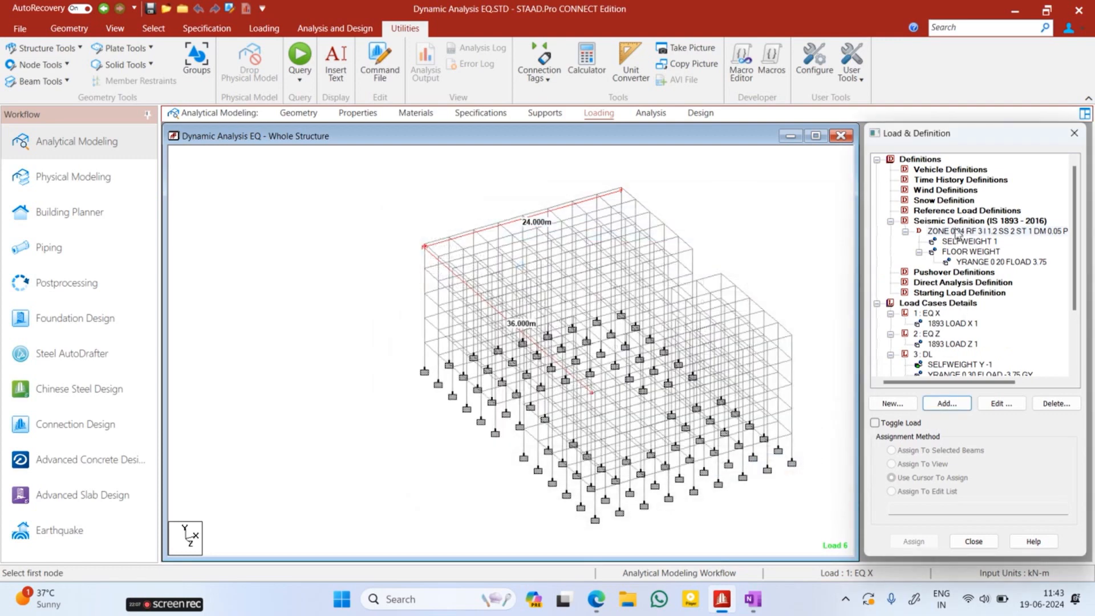
# - Add a uniform (UNI) member weight of 11.25 kN/m to the seismic definition
pyautogui.click(969, 231)
pyautogui.click(947, 403)
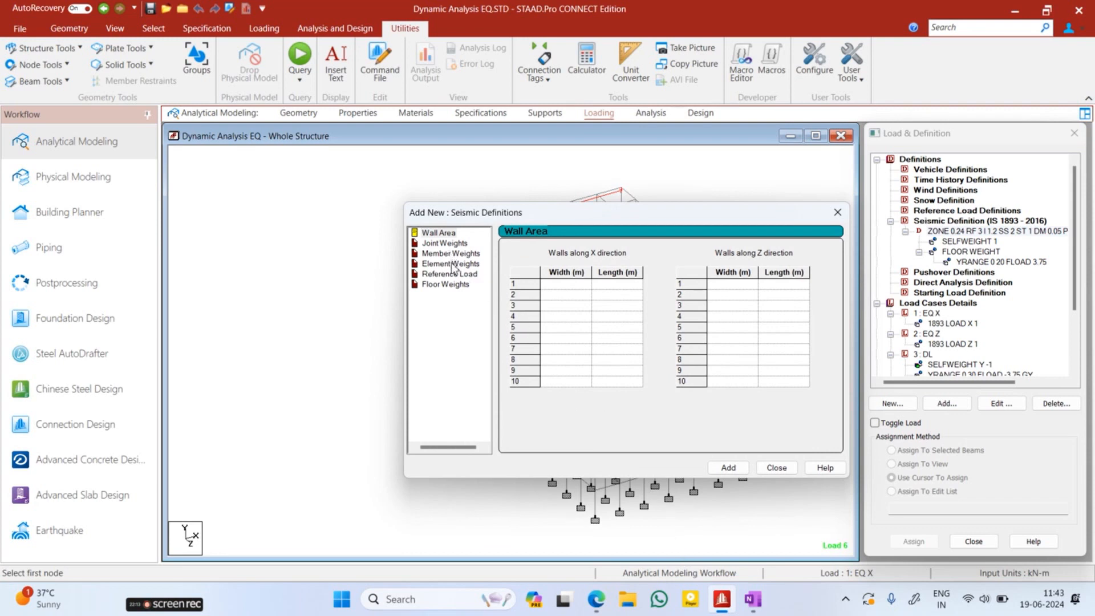
pyautogui.click(457, 254)
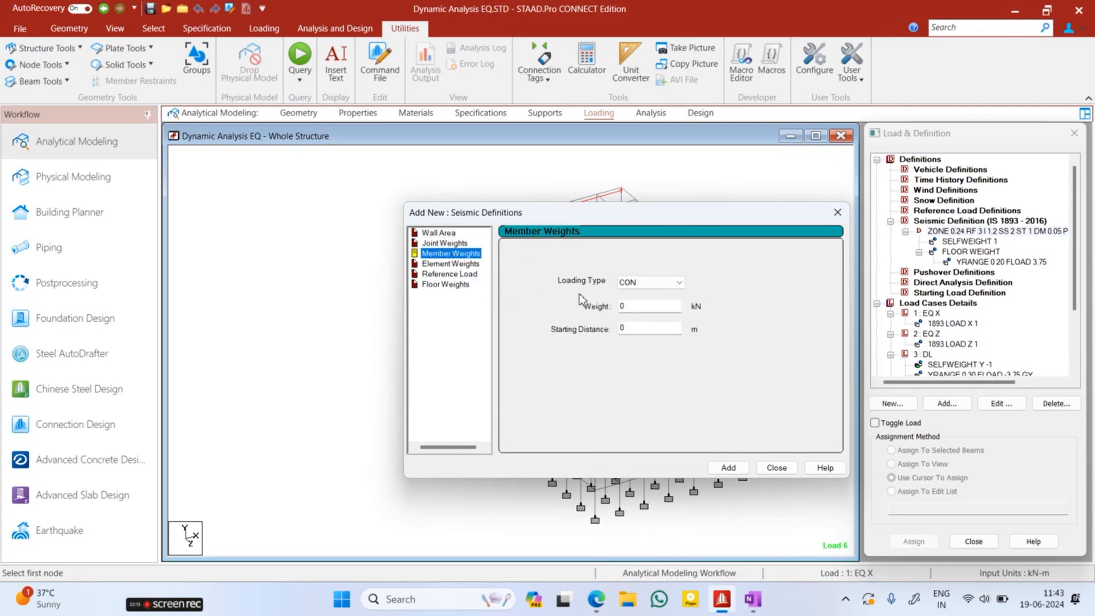
pyautogui.click(622, 288)
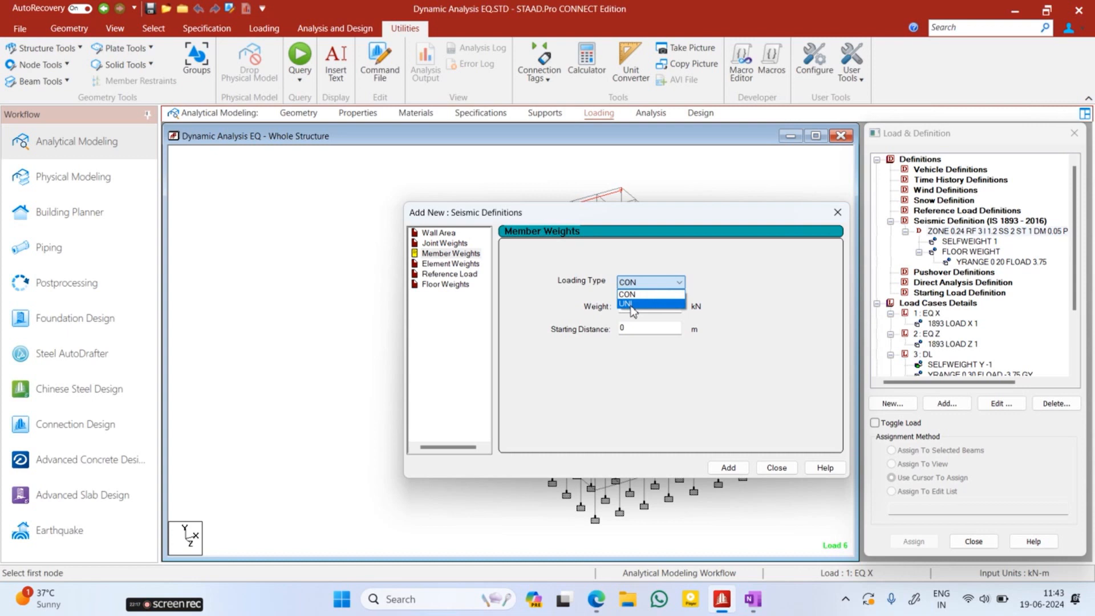
pyautogui.click(630, 301)
pyautogui.press('Tab')
pyautogui.write('11')
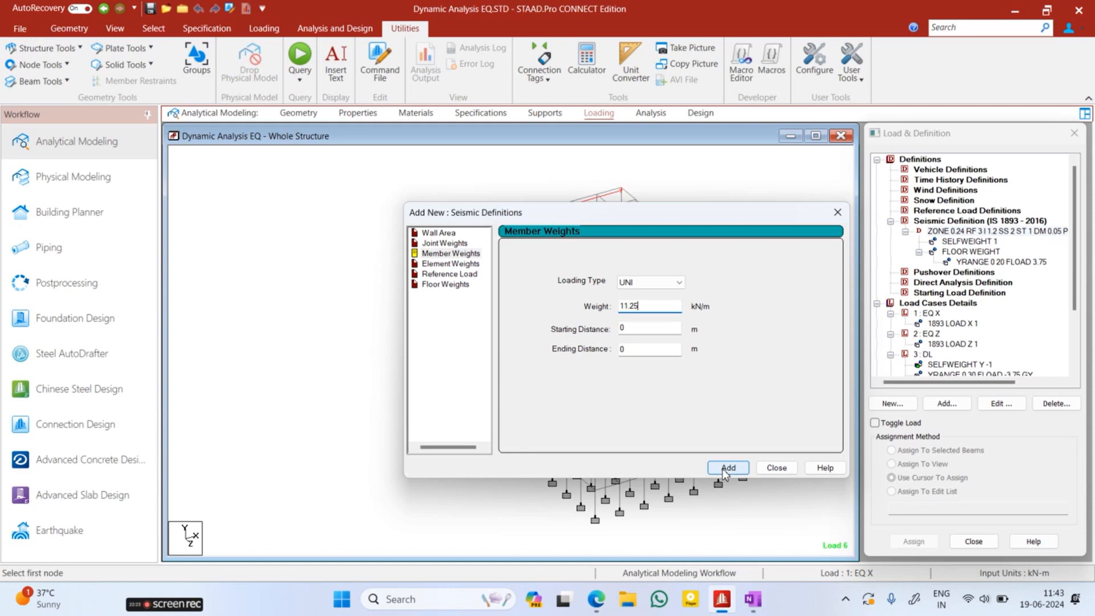
pyautogui.click(722, 467)
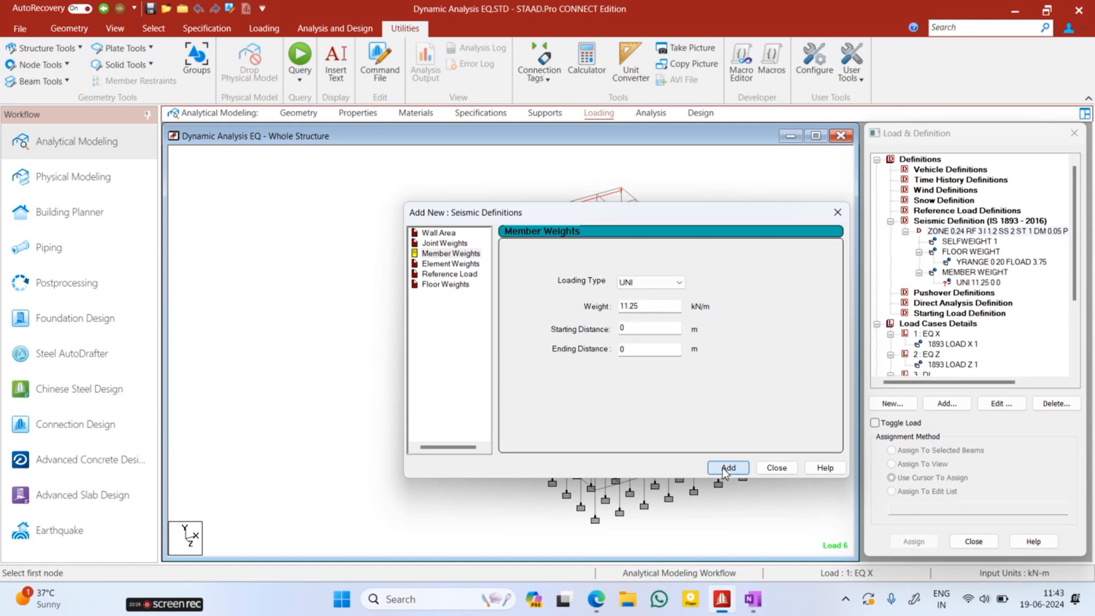
pyautogui.click(787, 469)
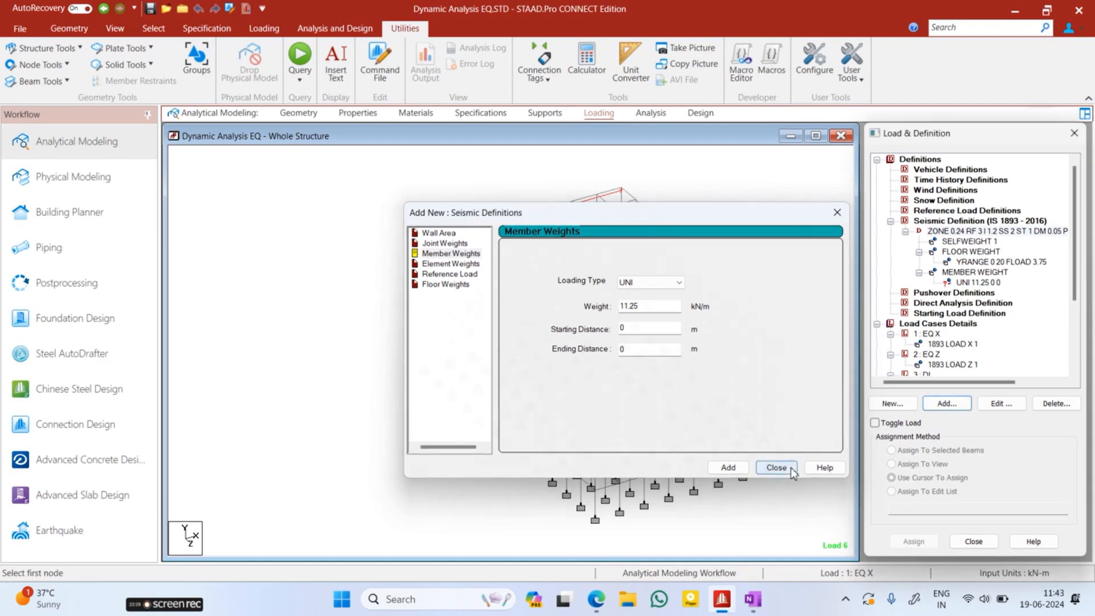
# - Add a second floor weight of 1.5 kN/m2 over the Y range 0 to 20 m to the seismic definition
pyautogui.click(946, 403)
pyautogui.click(449, 285)
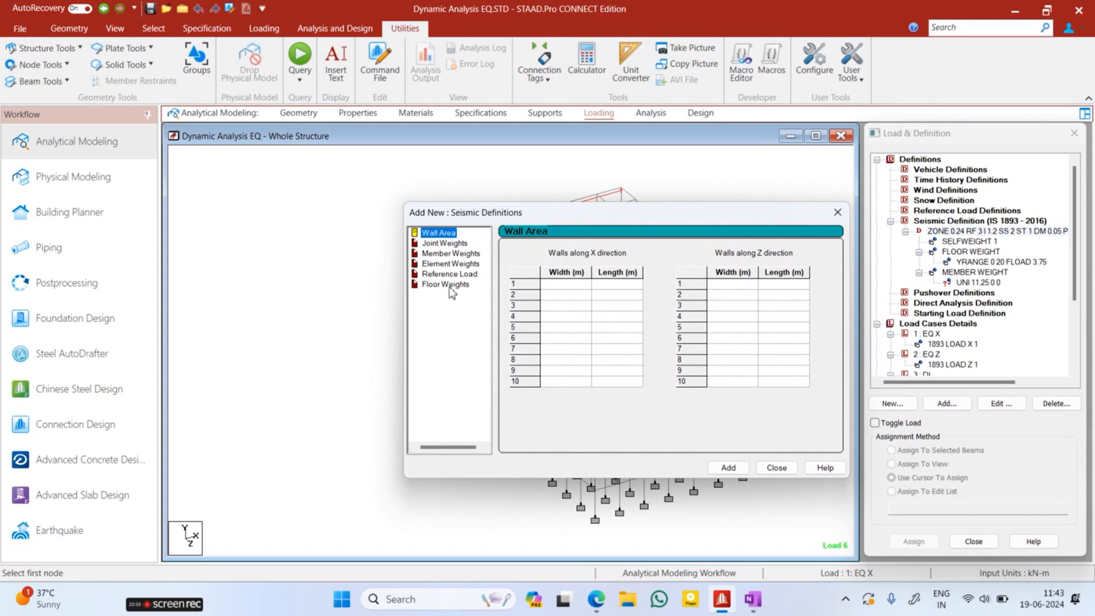
pyautogui.doubleClick(570, 301)
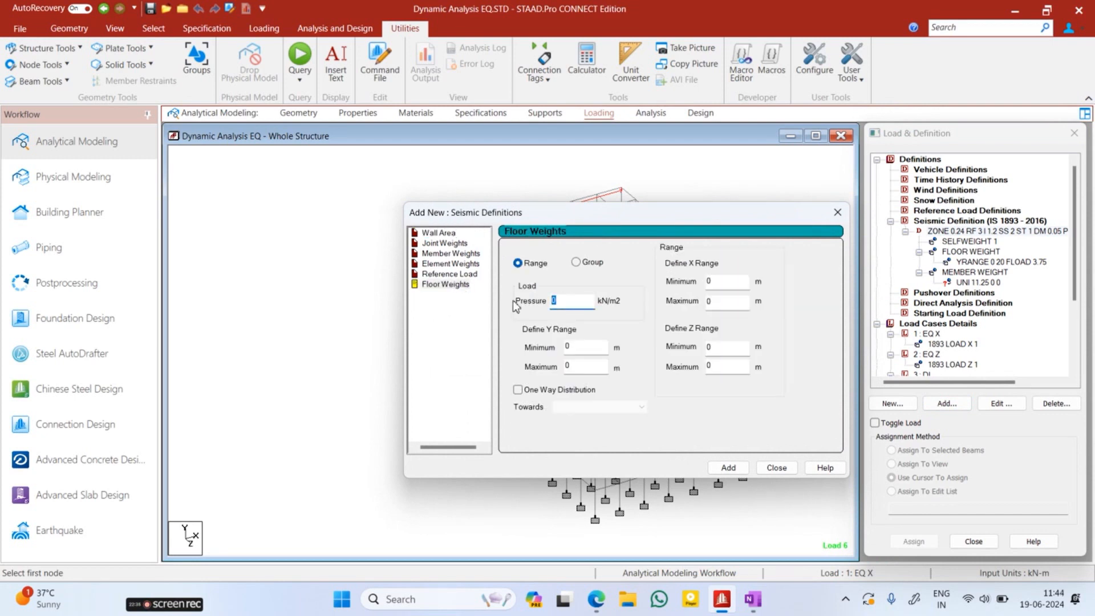
pyautogui.write('1.5')
pyautogui.doubleClick(578, 367)
pyautogui.write('20')
pyautogui.click(729, 468)
pyautogui.click(777, 468)
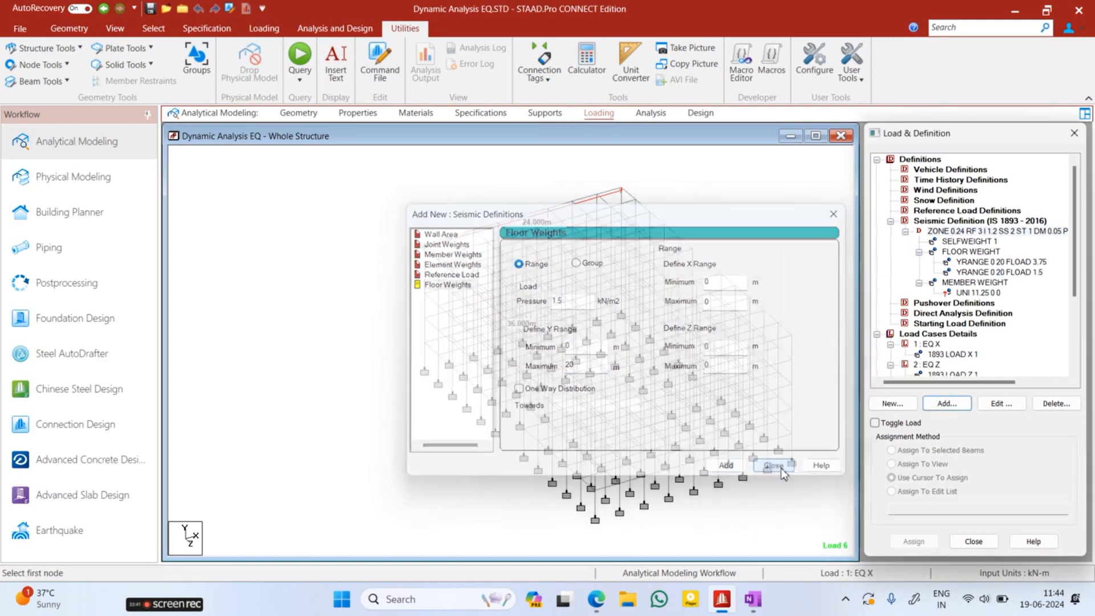
# - Assign the UNI 11.25 member weight to all beams that have the Rect 19.68x13.78 property
pyautogui.click(969, 293)
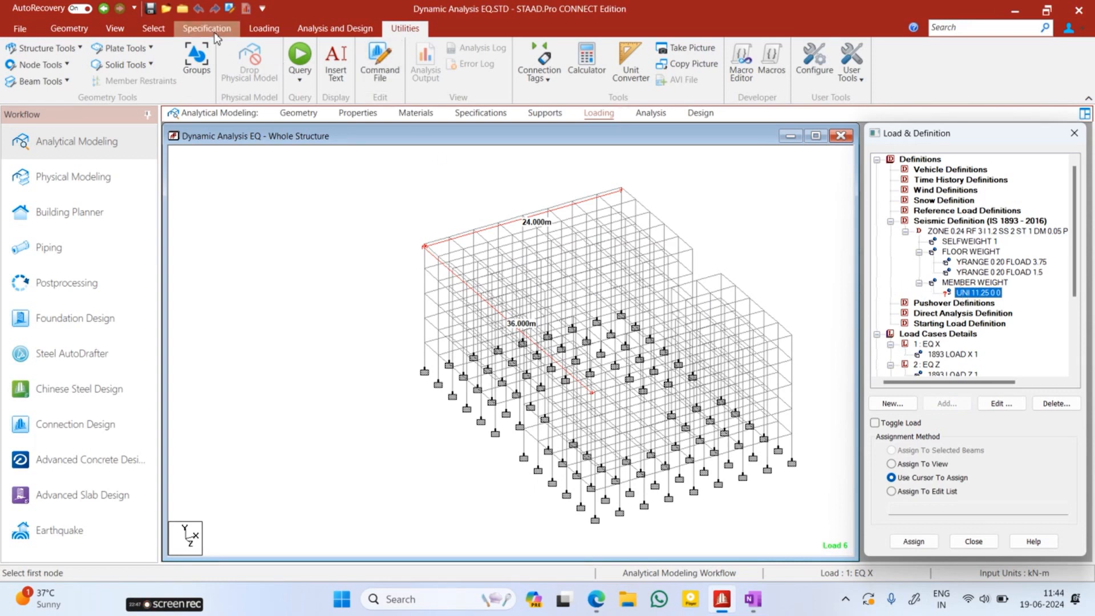
pyautogui.click(153, 28)
pyautogui.click(935, 63)
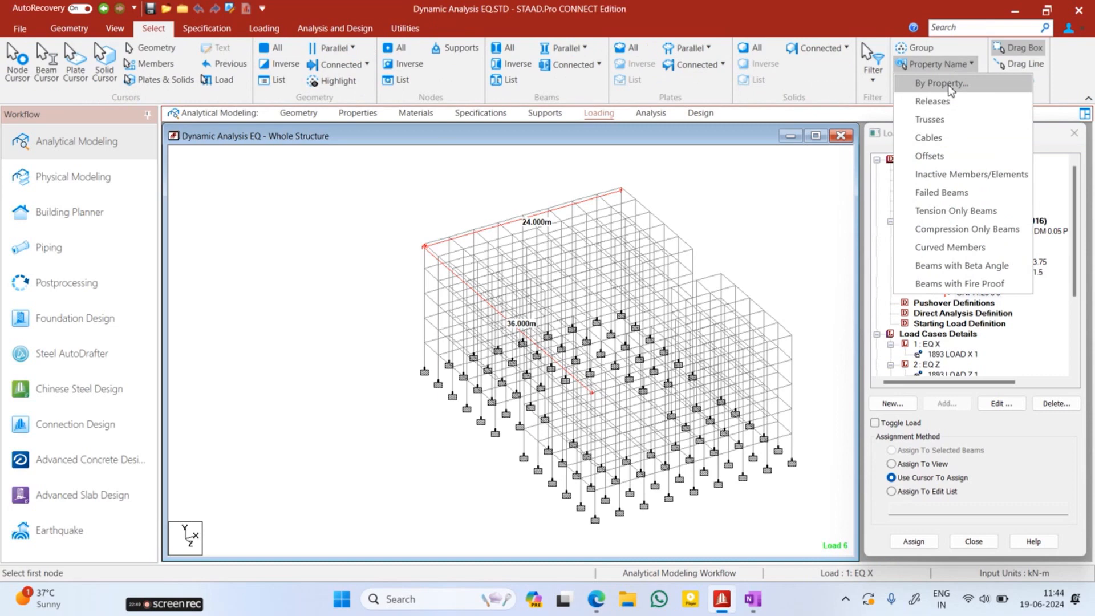
pyautogui.click(946, 85)
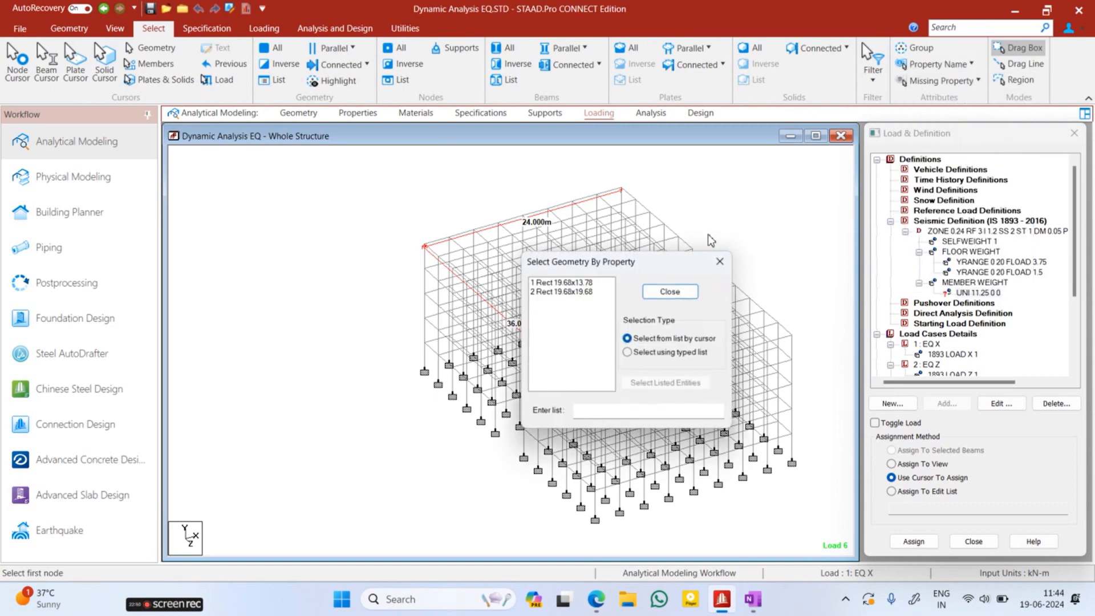
pyautogui.click(597, 292)
pyautogui.click(593, 283)
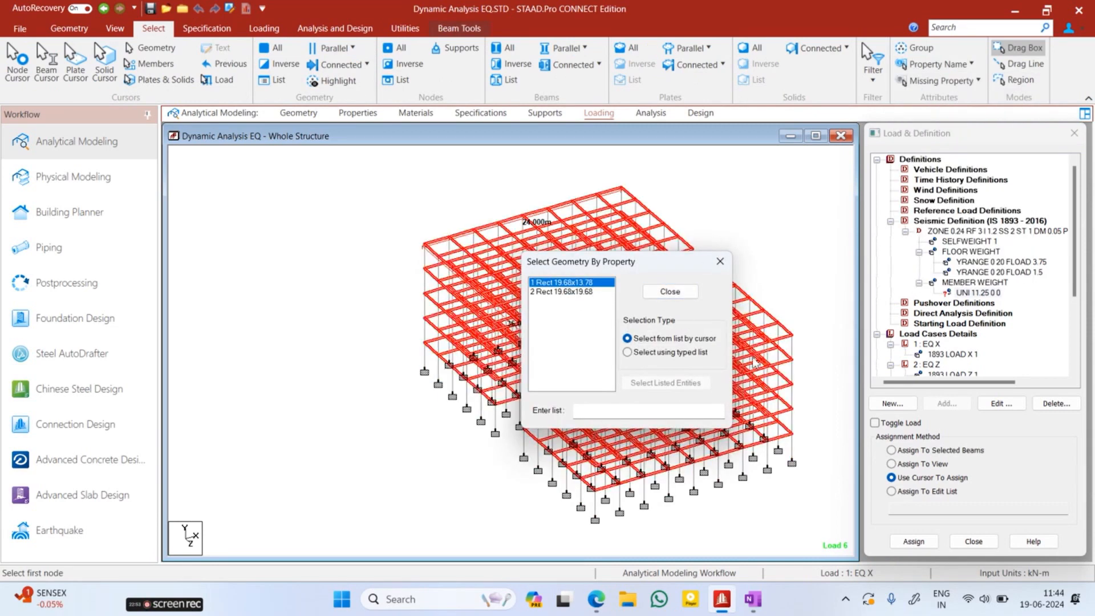
pyautogui.click(927, 455)
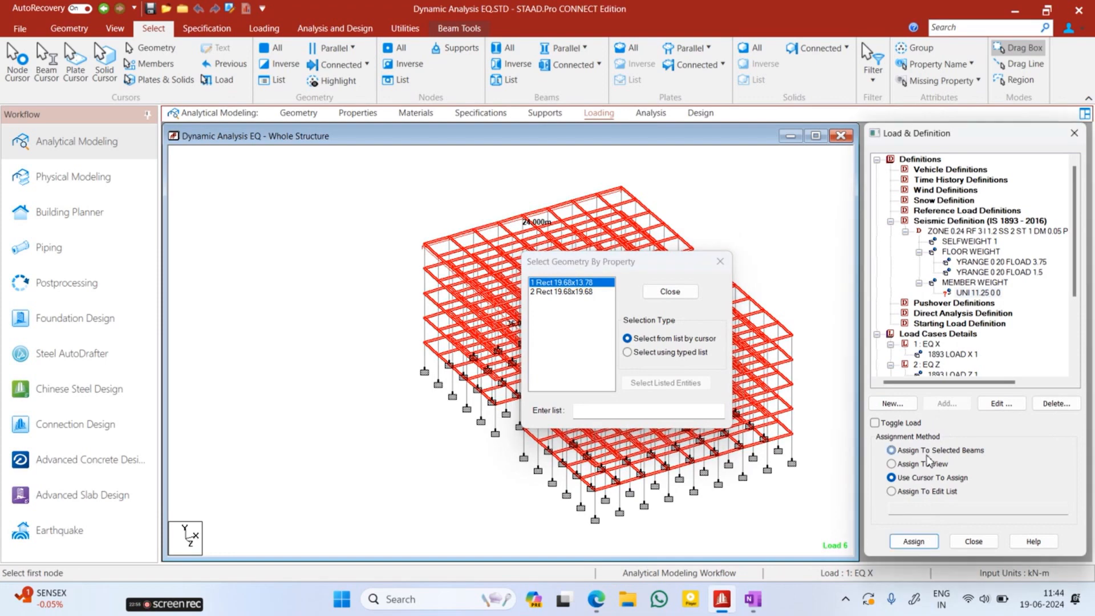
pyautogui.click(913, 540)
pyautogui.click(978, 385)
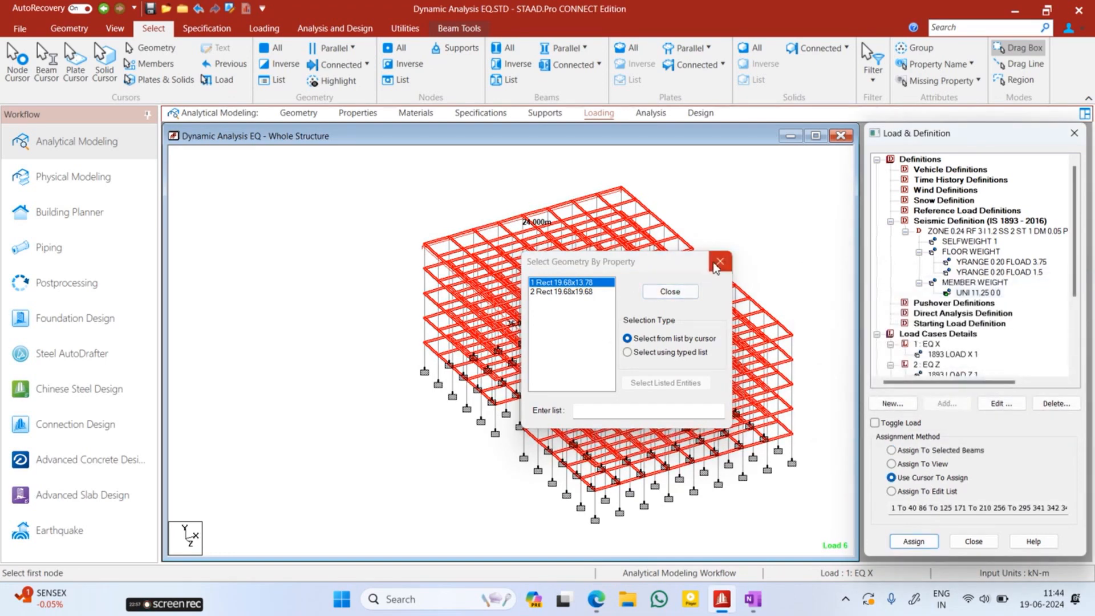
# - Close the property selection, switch to the OneNote page, circle "Beam, column" and annotate them with "self wt 1"
pyautogui.click(669, 292)
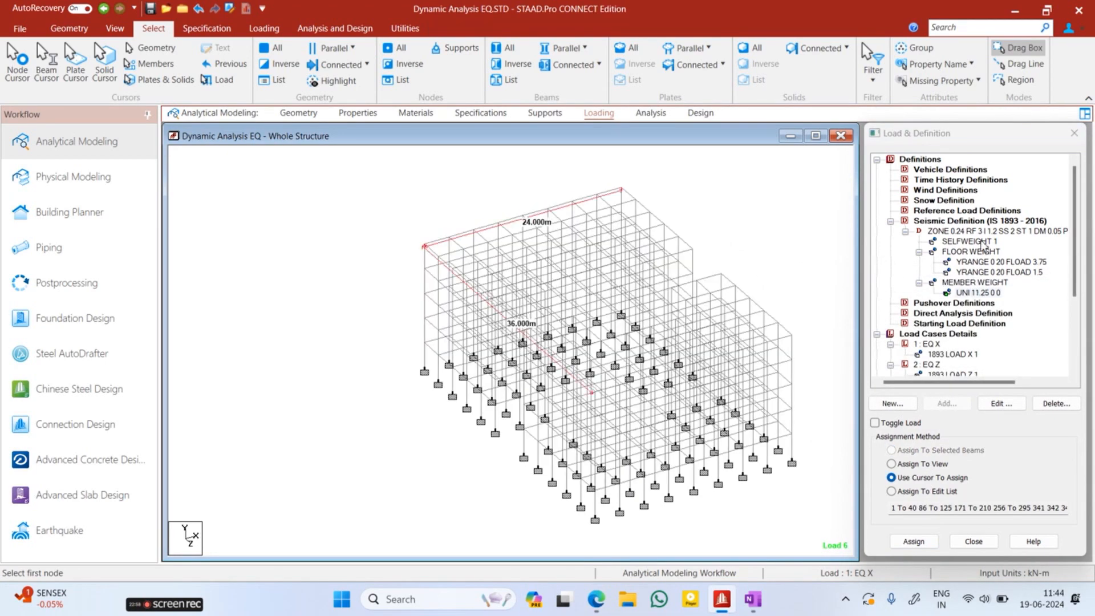
pyautogui.click(690, 599)
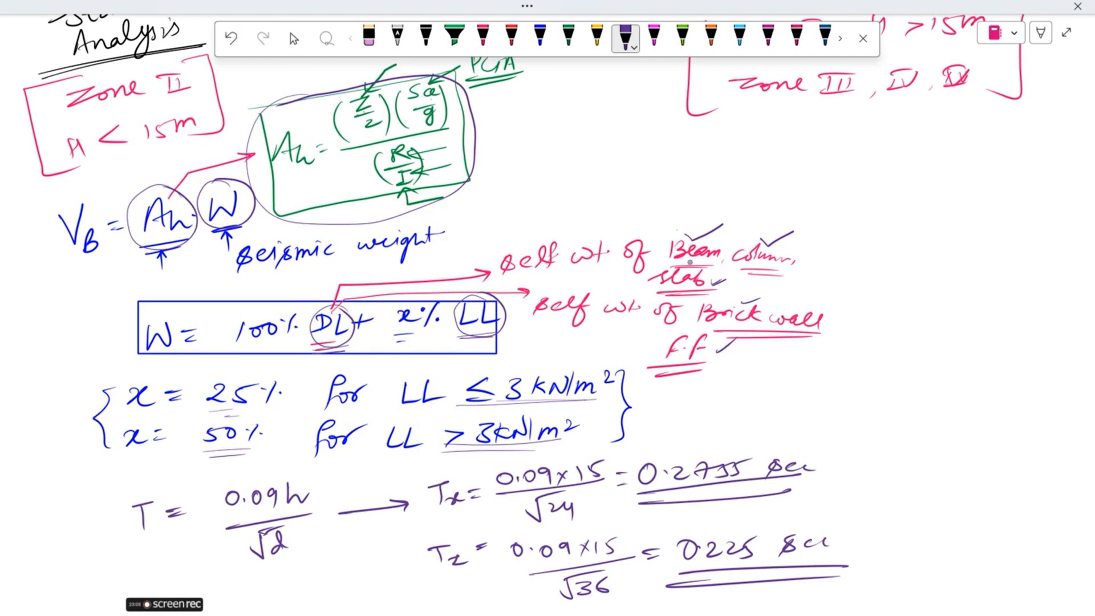
pyautogui.moveTo(656, 243)
pyautogui.mouseDown()
pyautogui.moveTo(739, 269)
pyautogui.moveTo(716, 229)
pyautogui.moveTo(821, 232)
pyautogui.moveTo(799, 246)
pyautogui.moveTo(836, 252)
pyautogui.moveTo(968, 243)
pyautogui.mouseUp()
pyautogui.moveTo(846, 255); pyautogui.dragTo(973, 255)
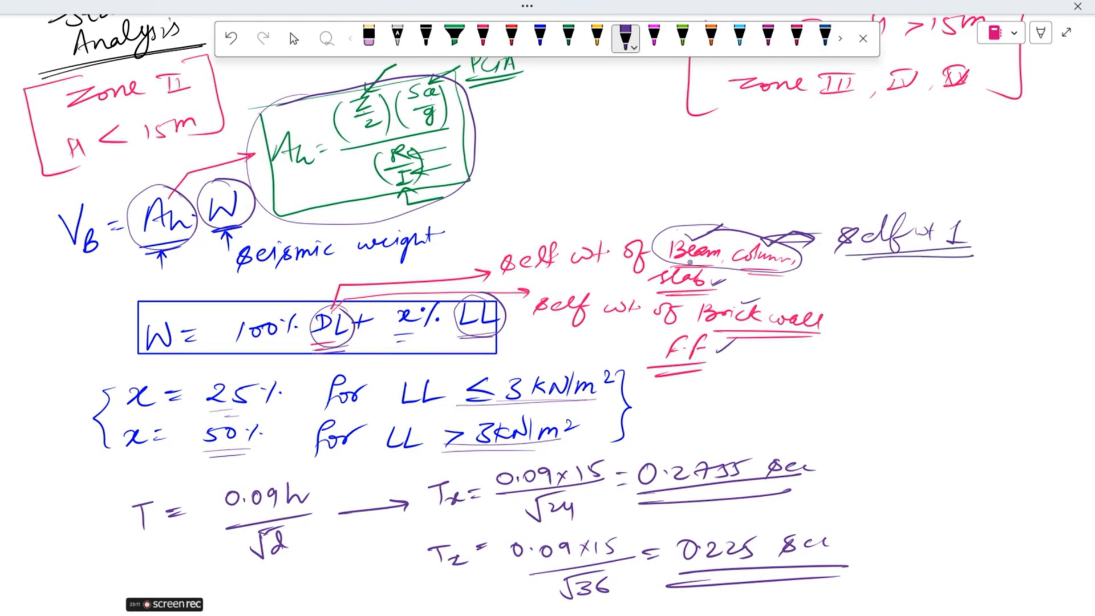
# - Annotate the handwritten slab entry with 3.75 kN/m2 and the brick wall entry with 11.25 kN/m
pyautogui.moveTo(690, 264)
pyautogui.mouseDown()
pyautogui.moveTo(720, 280)
pyautogui.moveTo(814, 292)
pyautogui.mouseUp()
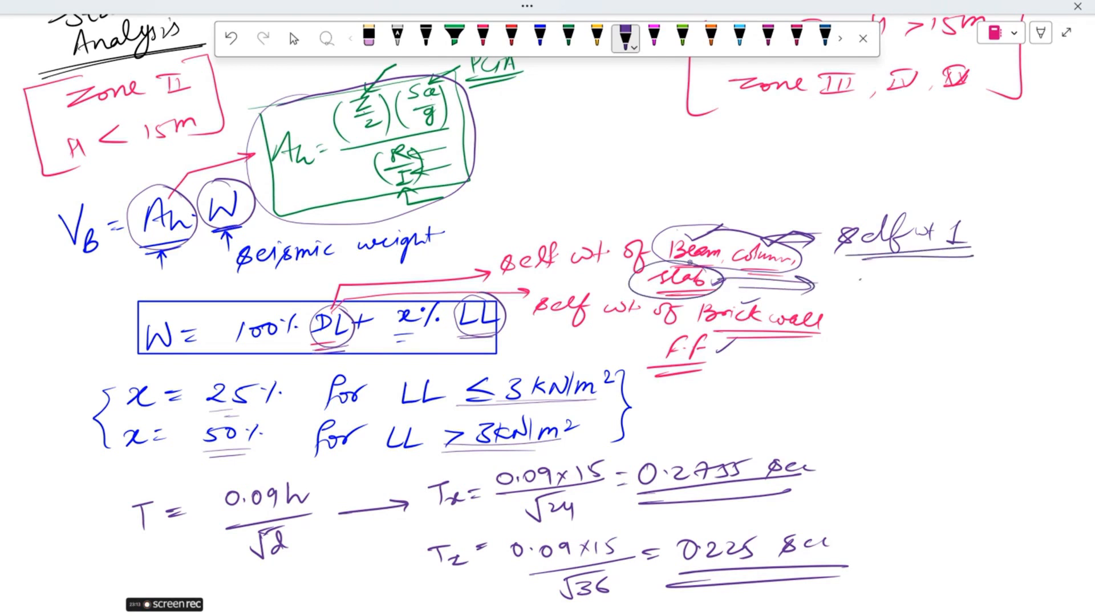
pyautogui.moveTo(897, 279); pyautogui.dragTo(905, 294)
pyautogui.moveTo(925, 280)
pyautogui.mouseDown()
pyautogui.moveTo(915, 293)
pyautogui.moveTo(949, 274)
pyautogui.mouseUp()
pyautogui.moveTo(873, 307)
pyautogui.mouseDown()
pyautogui.moveTo(956, 297)
pyautogui.moveTo(946, 305)
pyautogui.mouseUp()
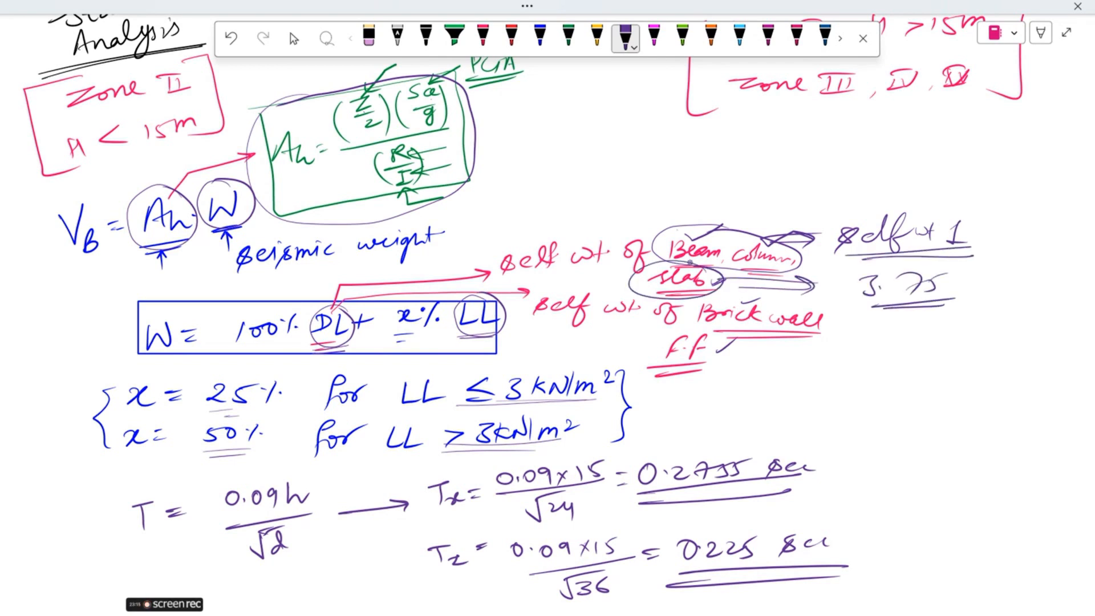
pyautogui.moveTo(767, 300); pyautogui.dragTo(931, 338)
pyautogui.moveTo(877, 349); pyautogui.dragTo(933, 348)
pyautogui.moveTo(934, 324); pyautogui.dragTo(935, 335)
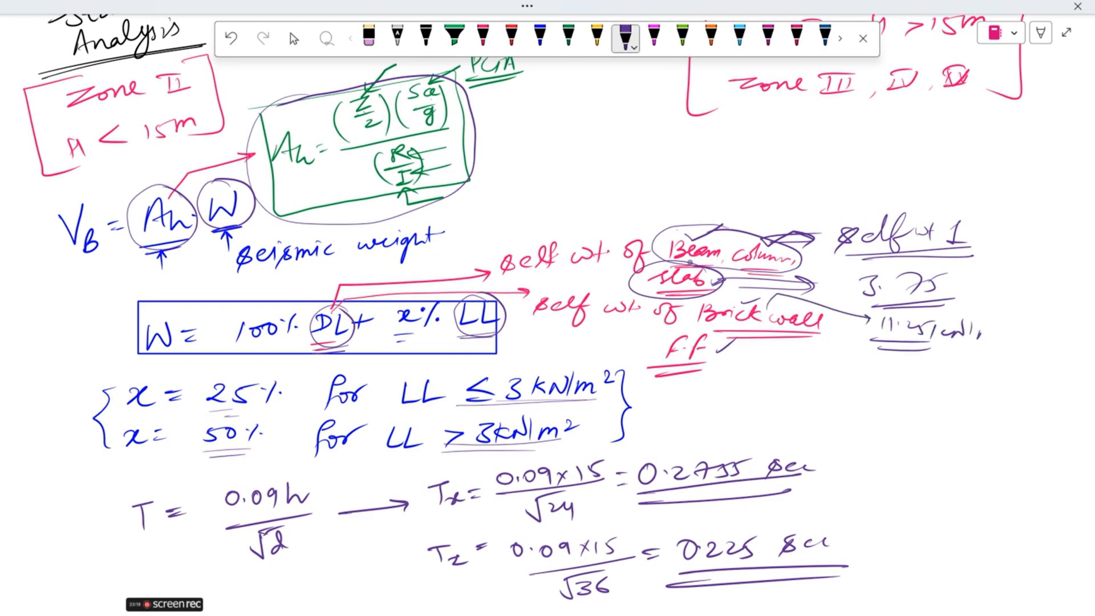
pyautogui.moveTo(960, 294); pyautogui.dragTo(970, 283)
pyautogui.moveTo(976, 278); pyautogui.dragTo(976, 297)
# - Circle F.F and annotate it with 1.5 kN/m2, then mark LL and its 3 kN/m2 limit in the notes
pyautogui.moveTo(705, 354); pyautogui.dragTo(783, 368)
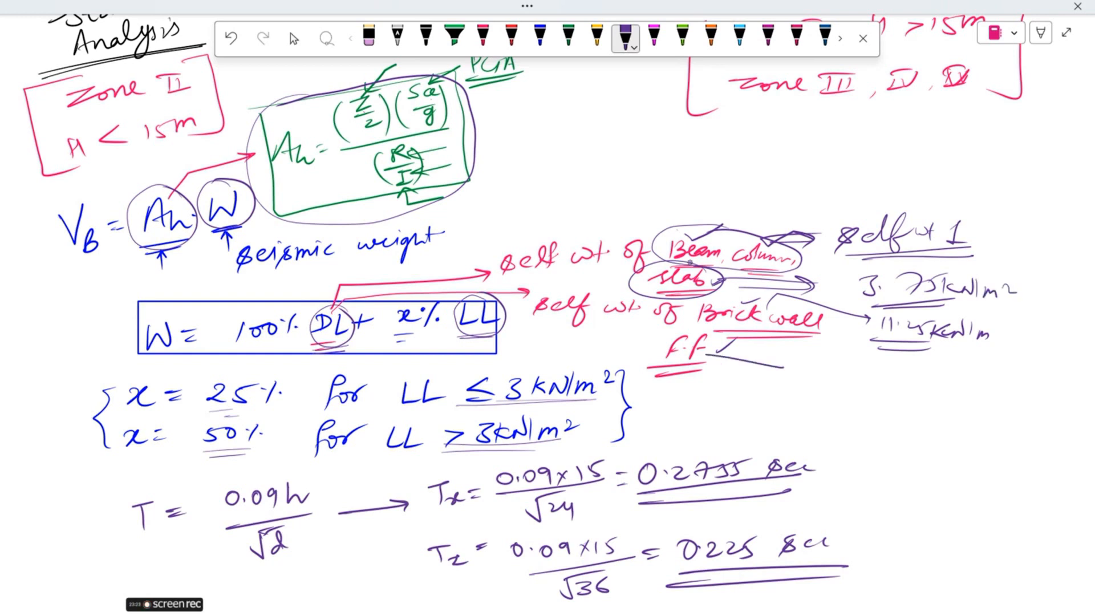
pyautogui.moveTo(701, 335); pyautogui.dragTo(721, 341)
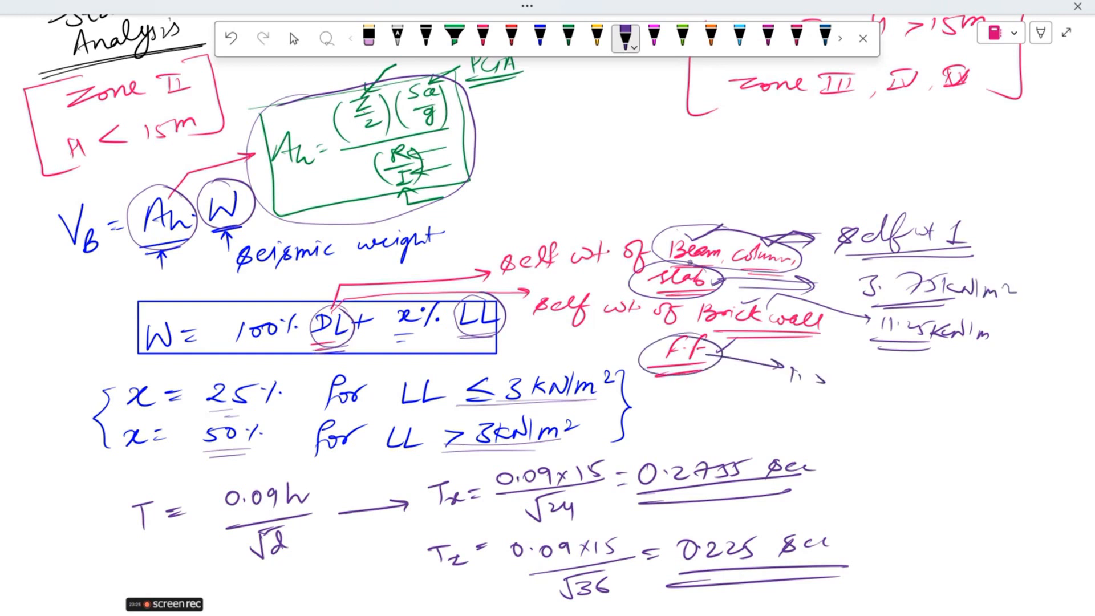
pyautogui.moveTo(810, 344); pyautogui.dragTo(774, 403)
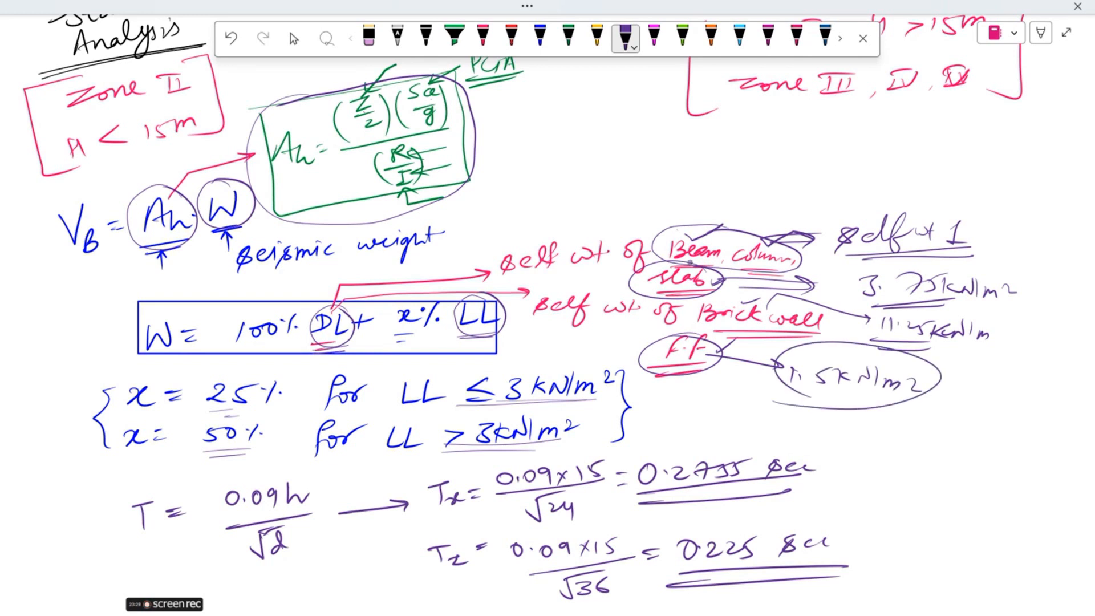
pyautogui.moveTo(475, 294); pyautogui.dragTo(509, 311)
pyautogui.moveTo(507, 411); pyautogui.dragTo(540, 412)
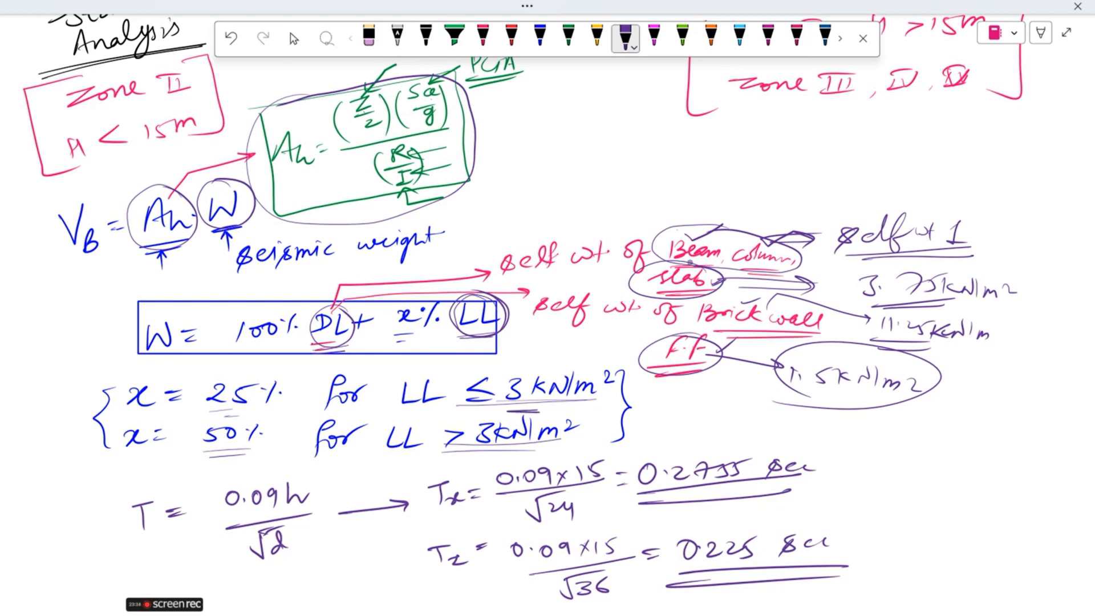
# - Switch to STAAD.Pro and check the floor pressure of the LL load case
pyautogui.click(940, 7)
pyautogui.click(1007, 21)
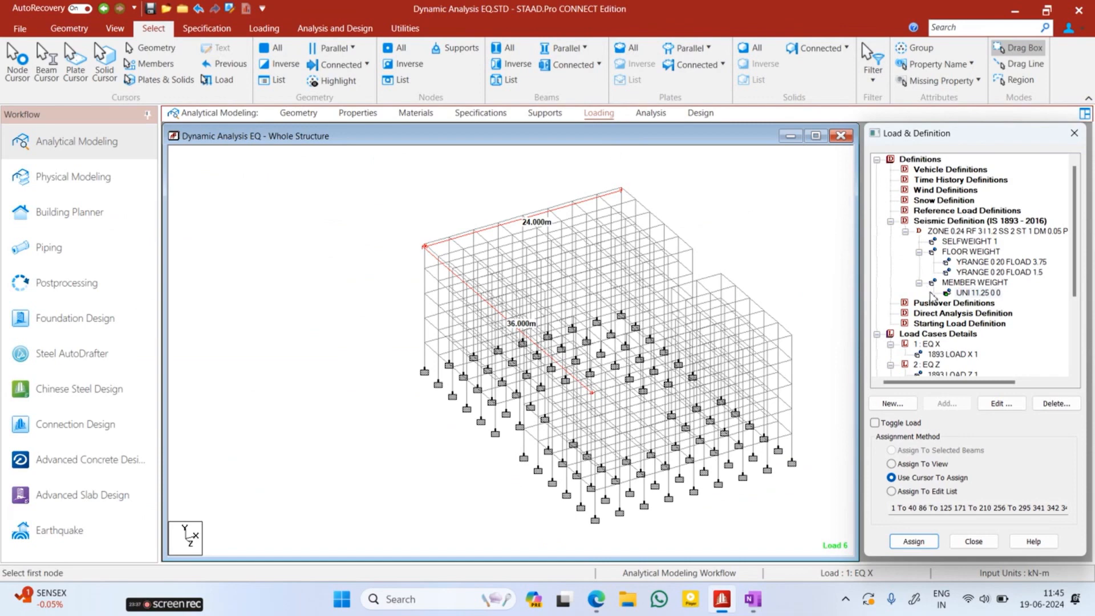
pyautogui.scroll(-3, 933, 305)
pyautogui.click(935, 323)
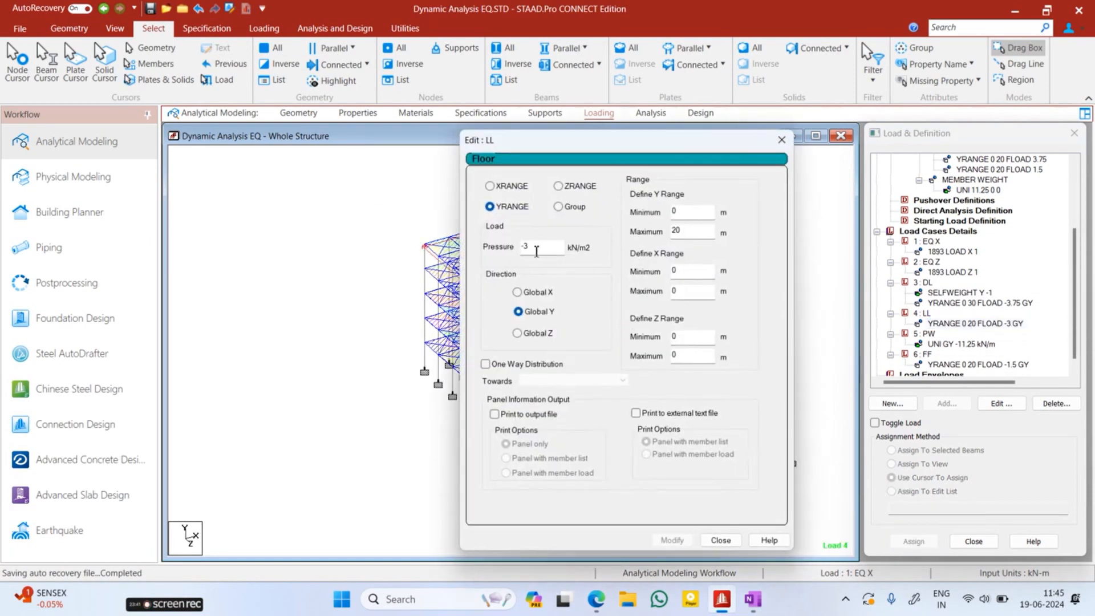
pyautogui.click(772, 149)
# - Back in the OneNote page, circle 25%, LL and W, and write 3 beside LL in the seismic weight formula
pyautogui.click(753, 599)
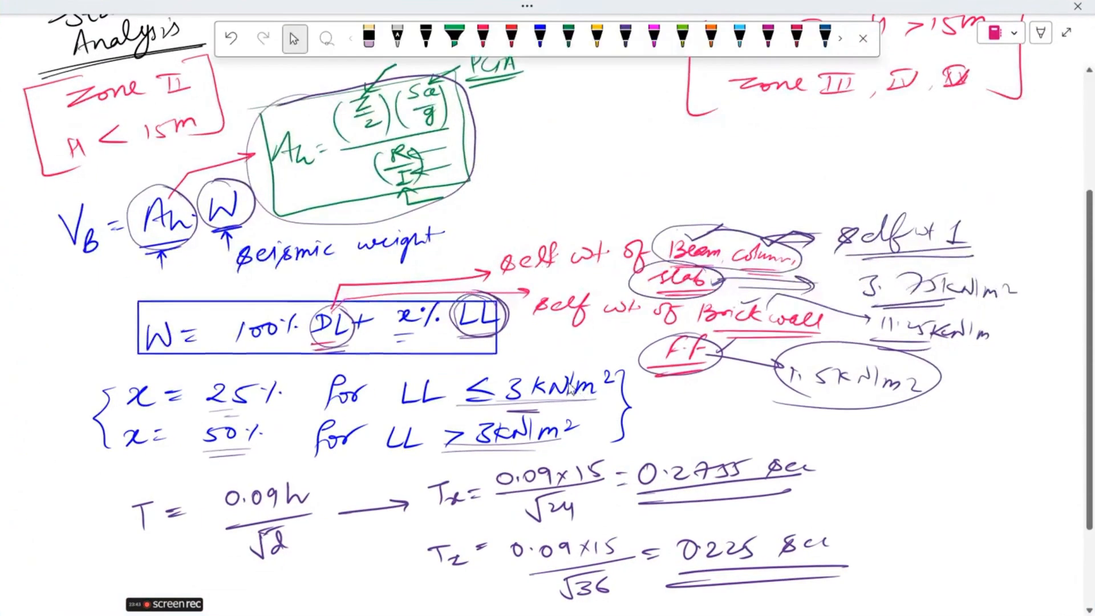
pyautogui.click(625, 38)
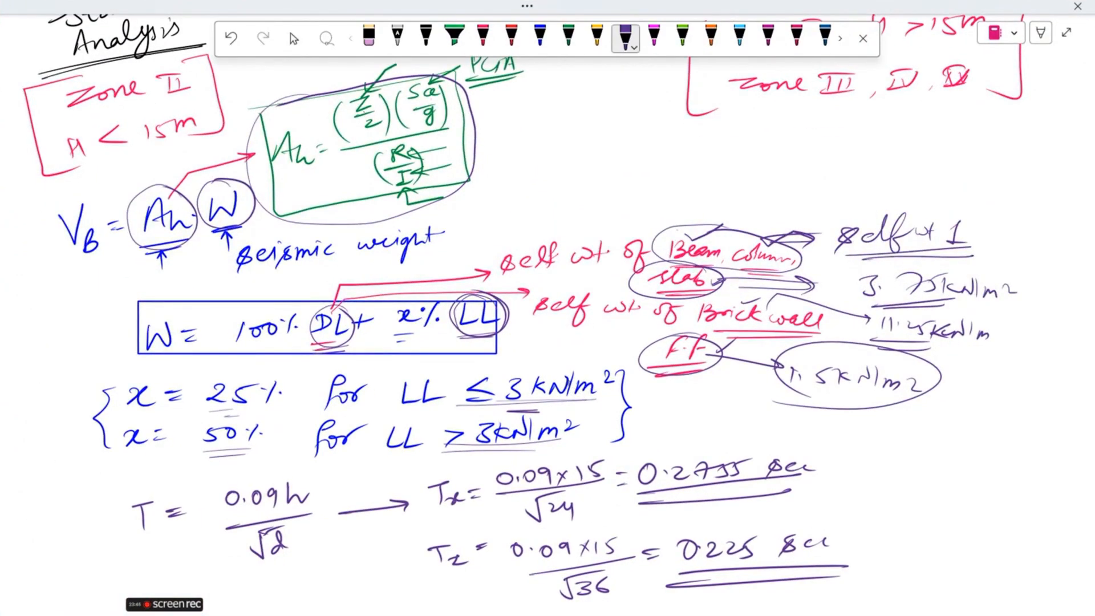
pyautogui.moveTo(259, 374)
pyautogui.mouseDown()
pyautogui.moveTo(198, 402)
pyautogui.moveTo(268, 378)
pyautogui.mouseUp()
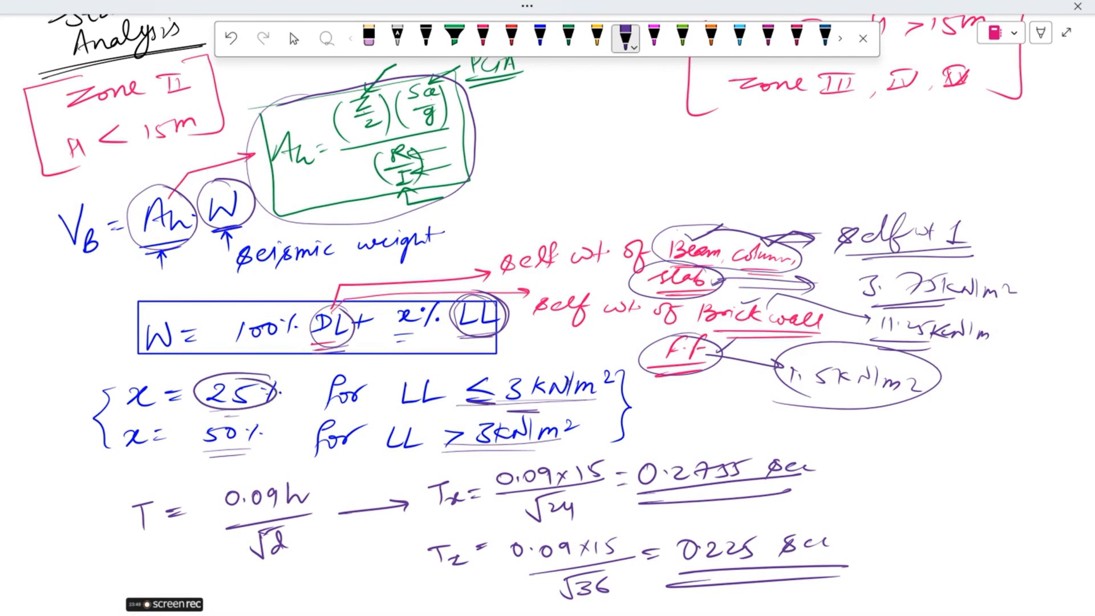
pyautogui.moveTo(485, 291)
pyautogui.mouseDown()
pyautogui.moveTo(502, 340)
pyautogui.moveTo(496, 292)
pyautogui.moveTo(523, 337)
pyautogui.mouseUp()
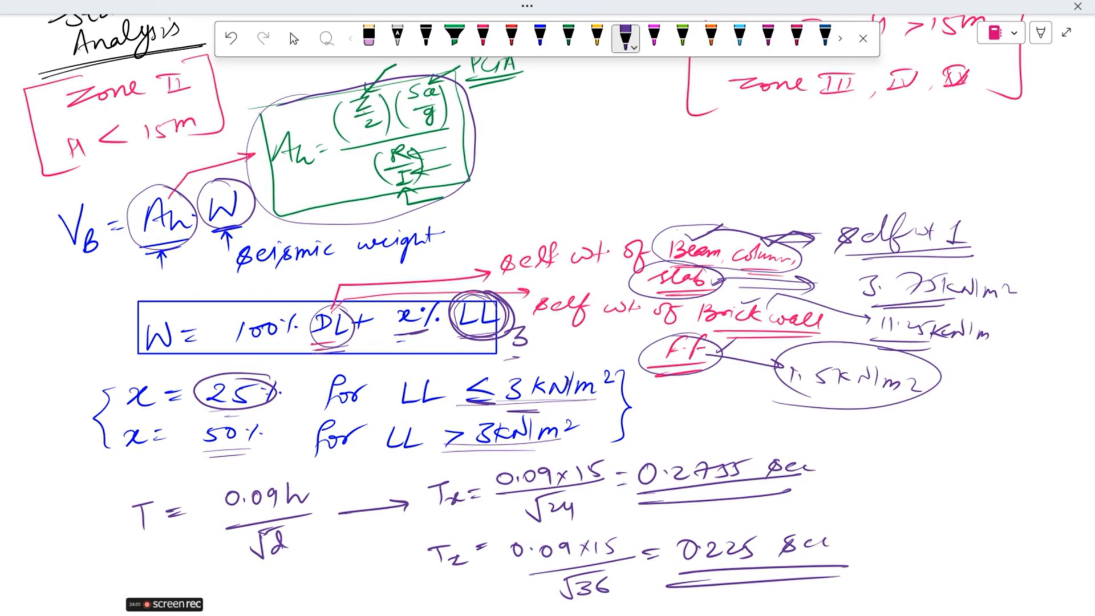
pyautogui.moveTo(165, 308); pyautogui.dragTo(145, 310)
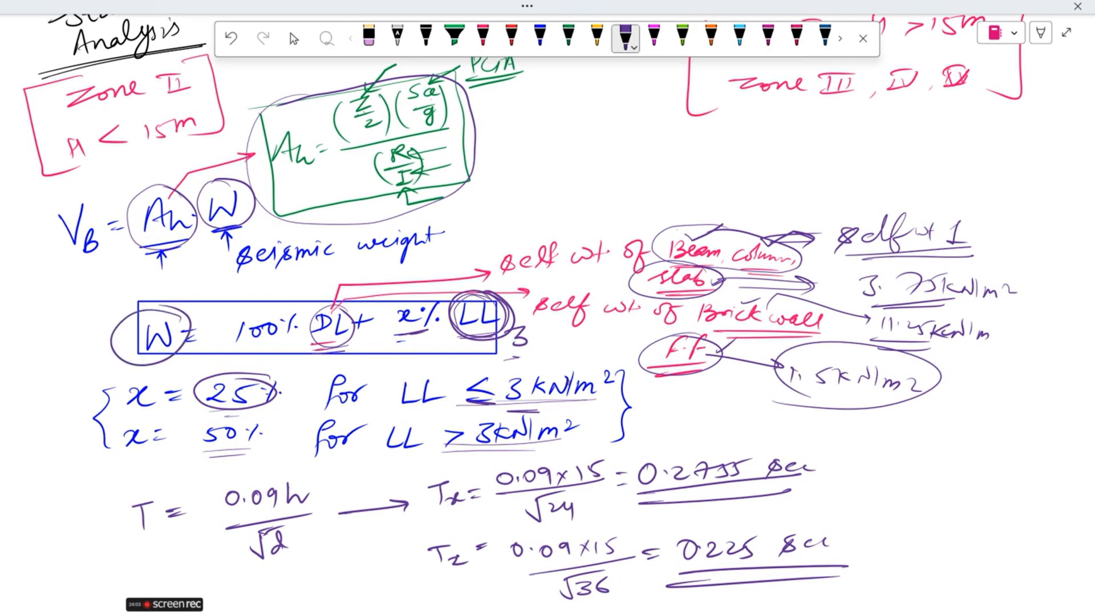
# - Write the live load calculation "25/100 x 3 = 0.75 kN/m2" above the self weight notes
pyautogui.moveTo(586, 154)
pyautogui.mouseDown()
pyautogui.moveTo(586, 167)
pyautogui.moveTo(642, 167)
pyautogui.mouseUp()
pyautogui.moveTo(598, 177); pyautogui.dragTo(595, 198)
pyautogui.moveTo(613, 184); pyautogui.dragTo(632, 179)
pyautogui.moveTo(650, 162); pyautogui.dragTo(676, 172)
pyautogui.moveTo(576, 188); pyautogui.dragTo(642, 143)
pyautogui.moveTo(589, 205); pyautogui.dragTo(649, 175)
pyautogui.moveTo(650, 182); pyautogui.dragTo(647, 203)
pyautogui.moveTo(828, 149); pyautogui.dragTo(810, 170)
pyautogui.moveTo(749, 190)
pyautogui.mouseDown()
pyautogui.moveTo(835, 182)
pyautogui.moveTo(812, 188)
pyautogui.mouseUp()
pyautogui.moveTo(836, 152); pyautogui.dragTo(835, 170)
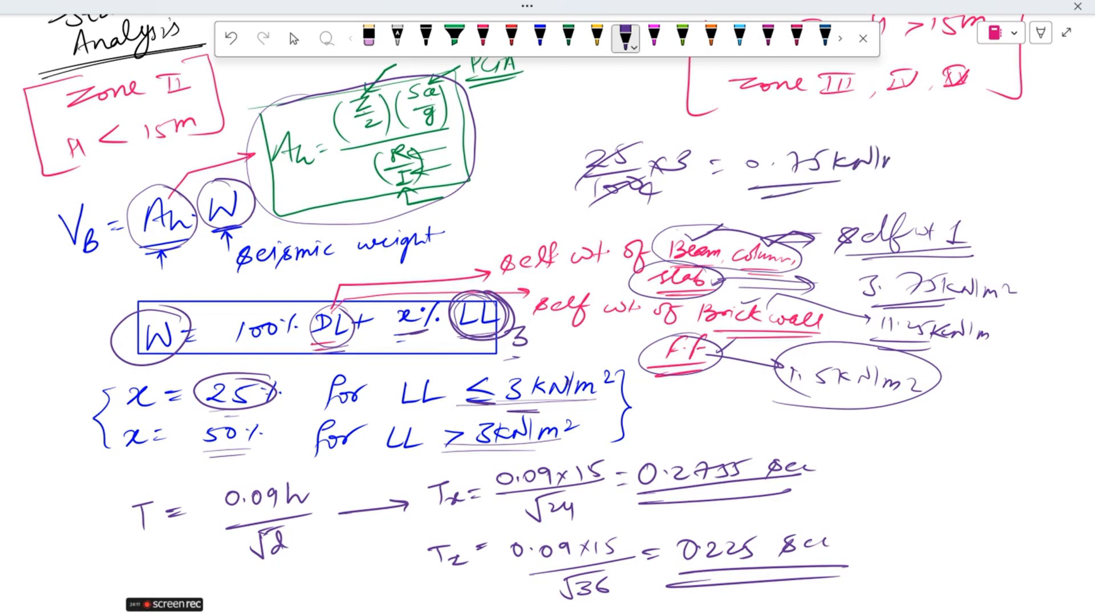
pyautogui.click(293, 38)
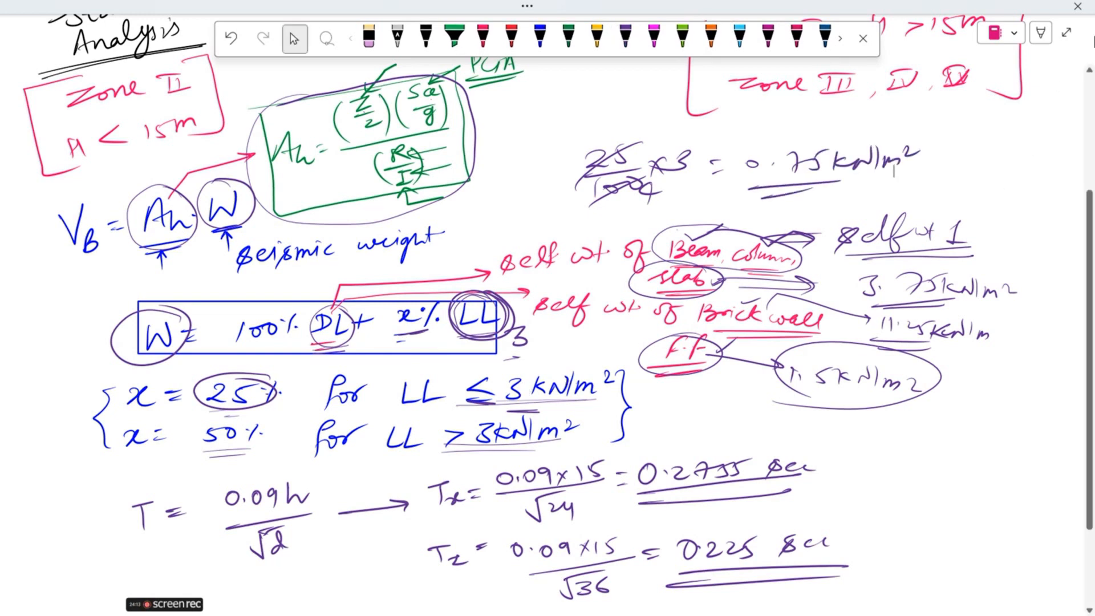
# - In STAAD.Pro, add a floor weight of 0.75 kN/m2 over the Y range 0 to 20 m to the seismic definition
pyautogui.click(1021, 7)
pyautogui.click(1015, 9)
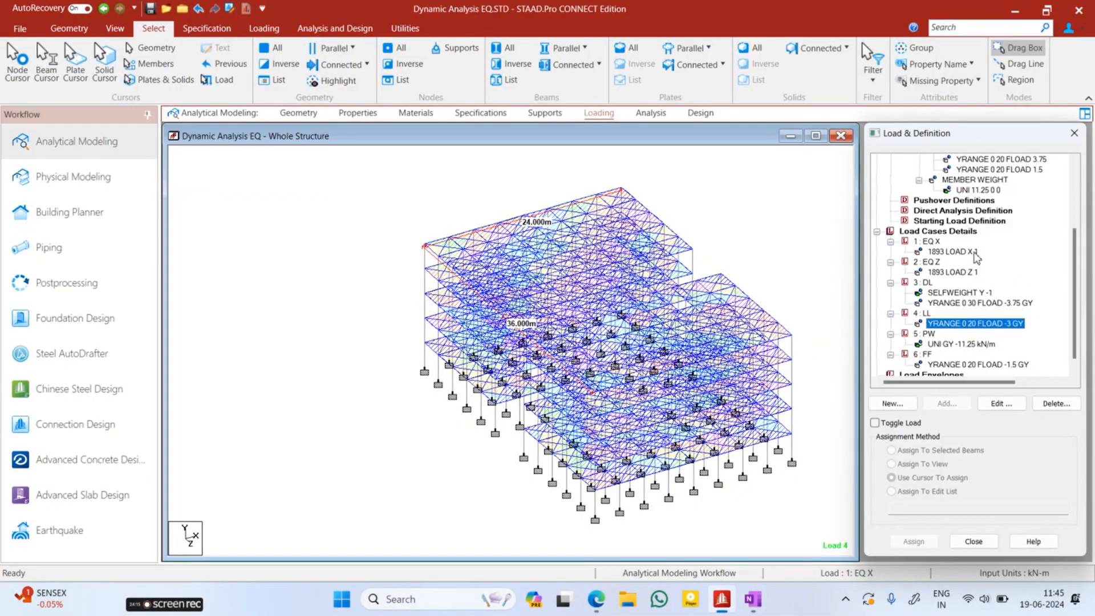
pyautogui.scroll(2, 980, 247)
pyautogui.click(944, 191)
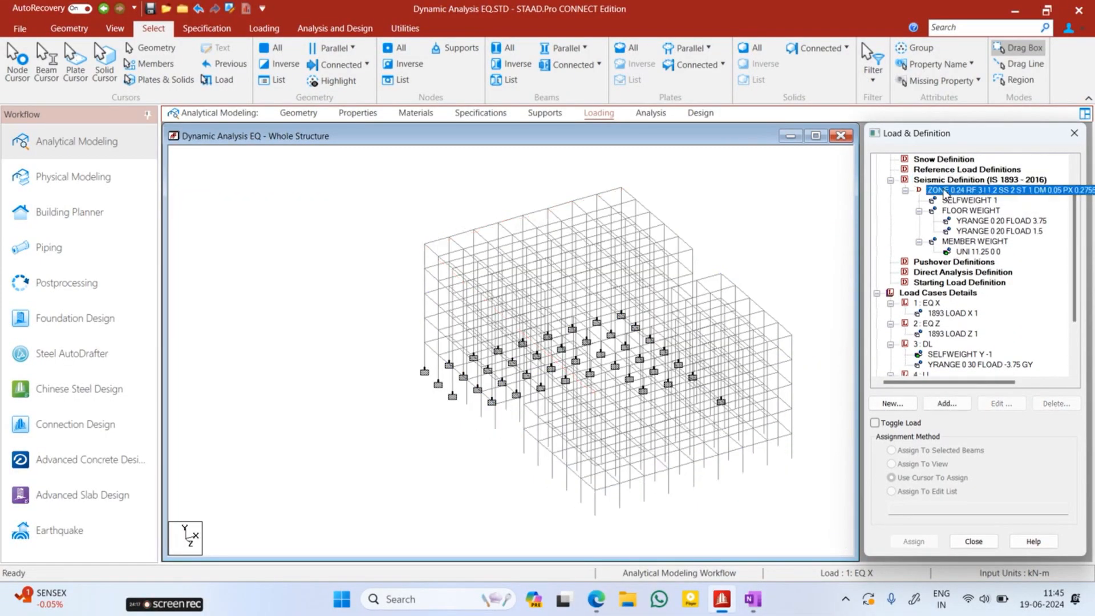
pyautogui.click(947, 404)
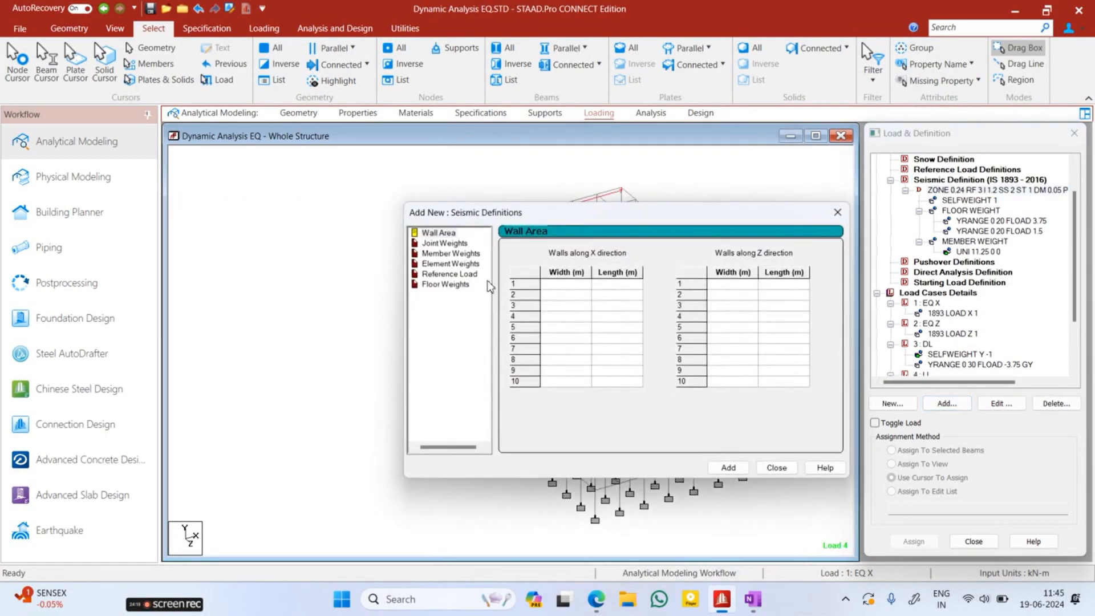
pyautogui.click(445, 284)
pyautogui.doubleClick(555, 301)
pyautogui.write('0.75')
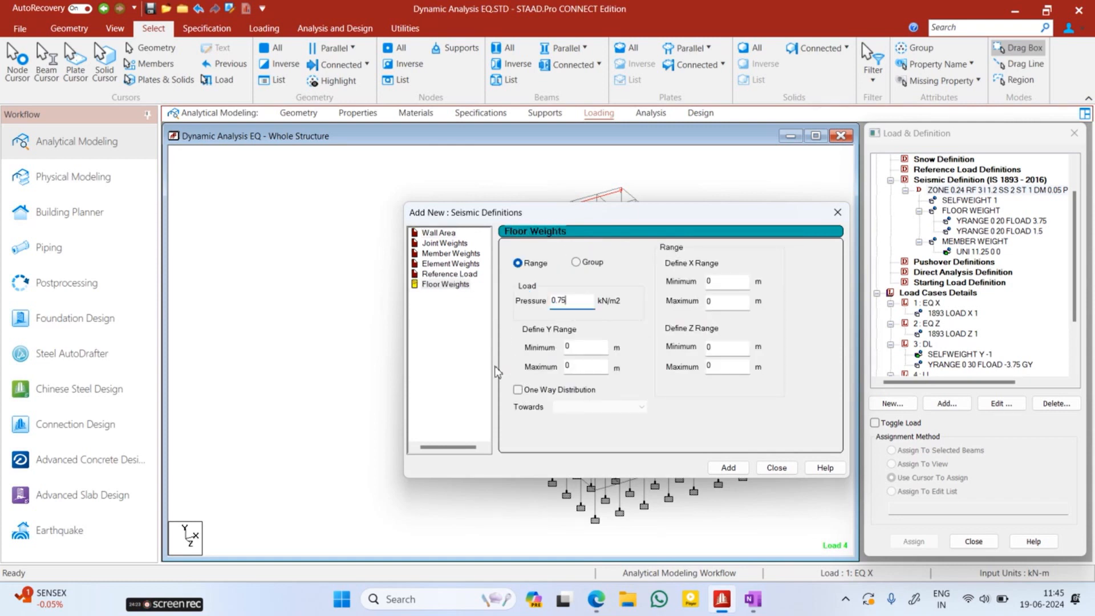
pyautogui.doubleClick(574, 366)
pyautogui.write('20')
pyautogui.press('Return')
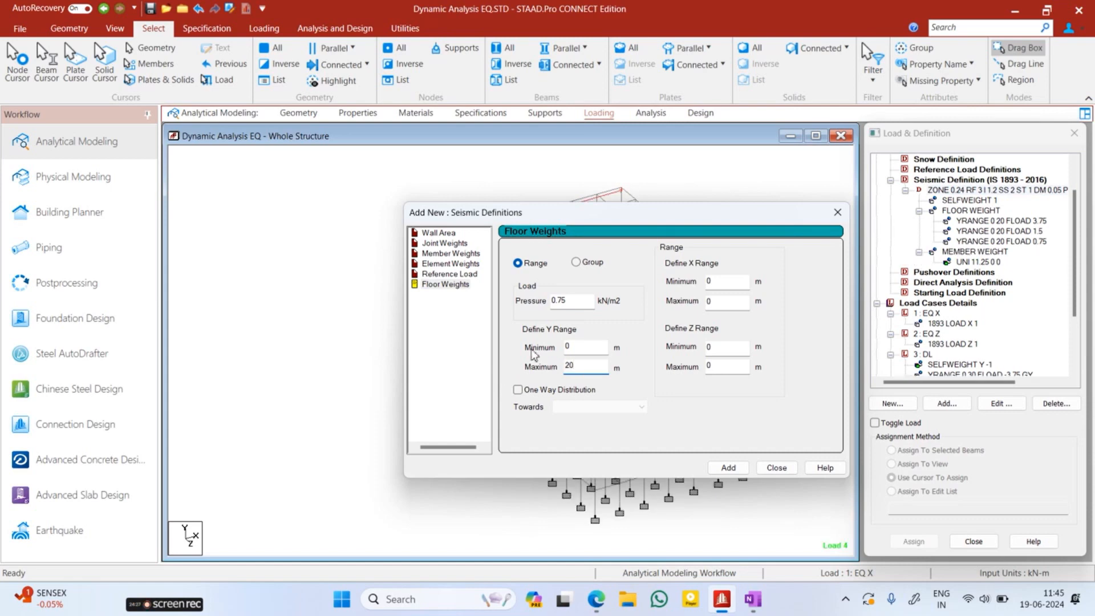
pyautogui.click(774, 469)
# - Collapse the seismic definition and the EQ X, EQ Z, DL, LL, PW and FF load cases in the load tree
pyautogui.scroll(2, 920, 239)
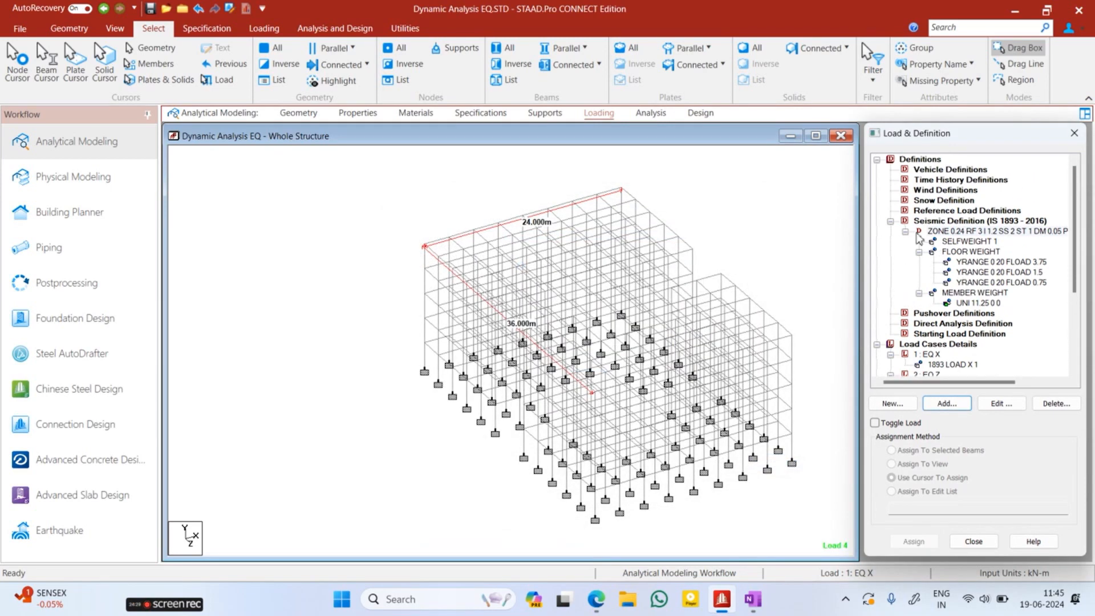
pyautogui.click(911, 233)
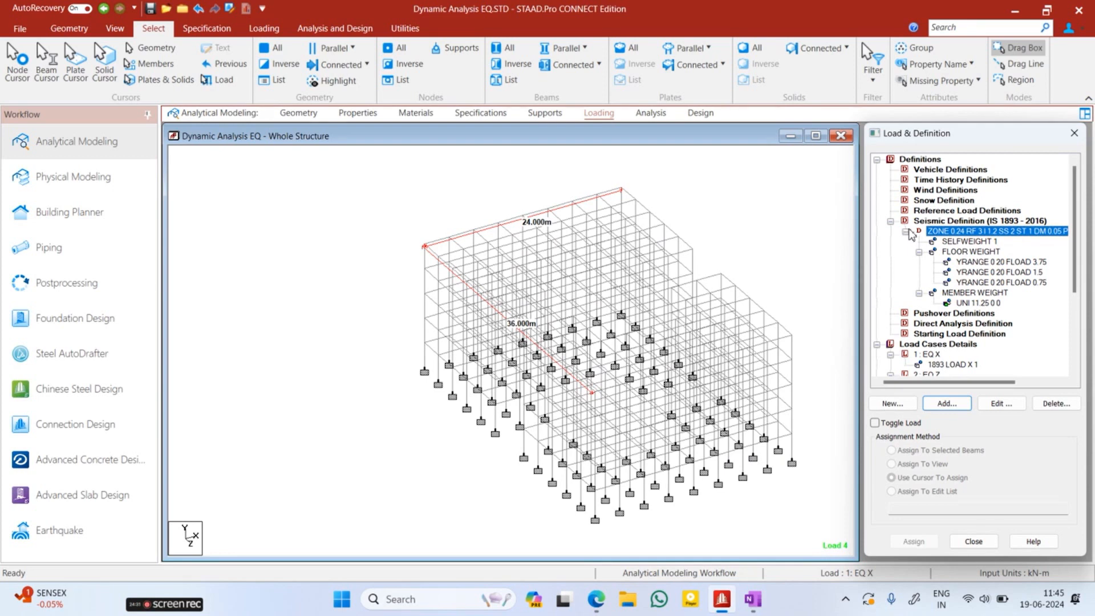
pyautogui.click(906, 232)
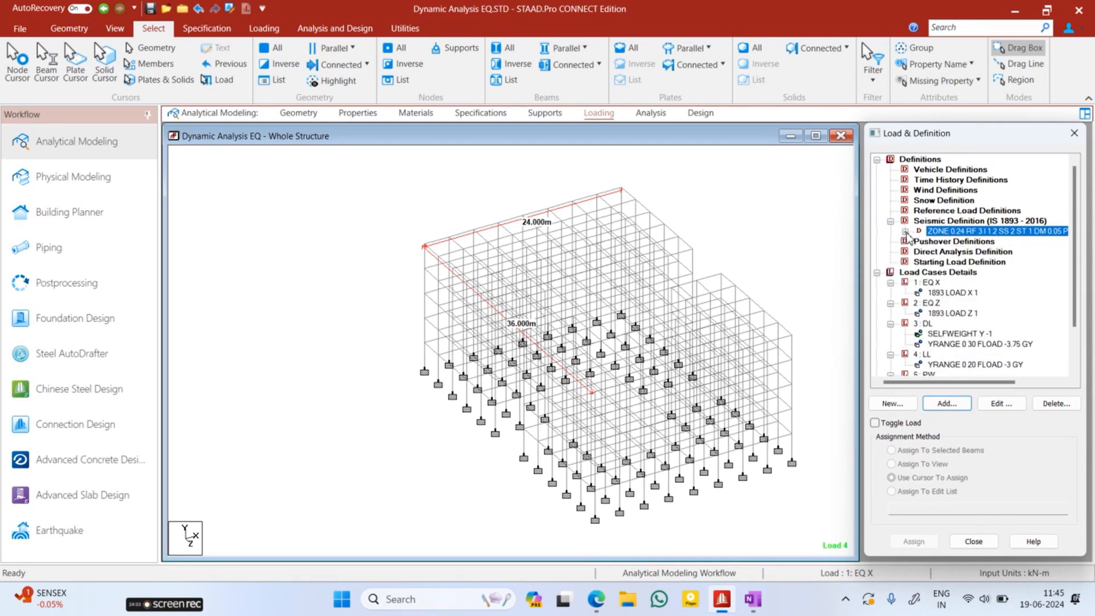
pyautogui.click(891, 221)
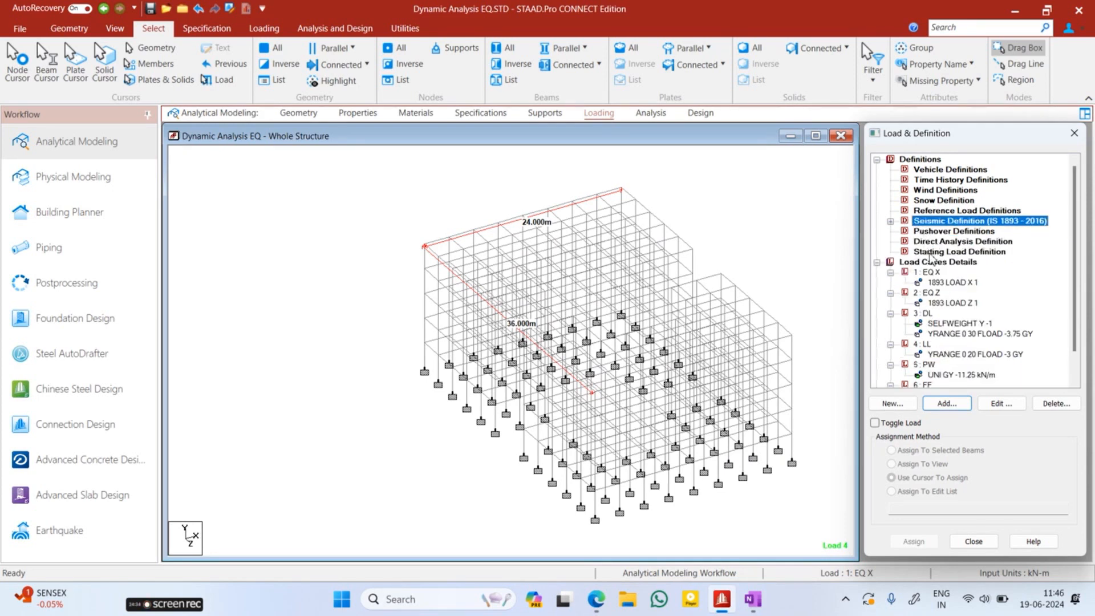
pyautogui.scroll(-1, 901, 286)
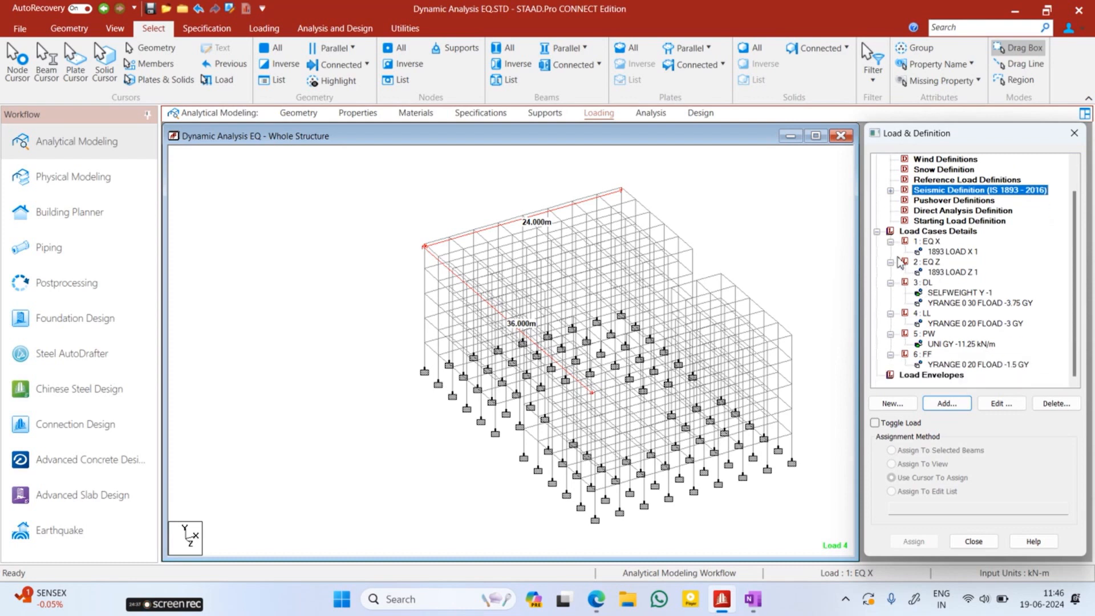
pyautogui.click(891, 242)
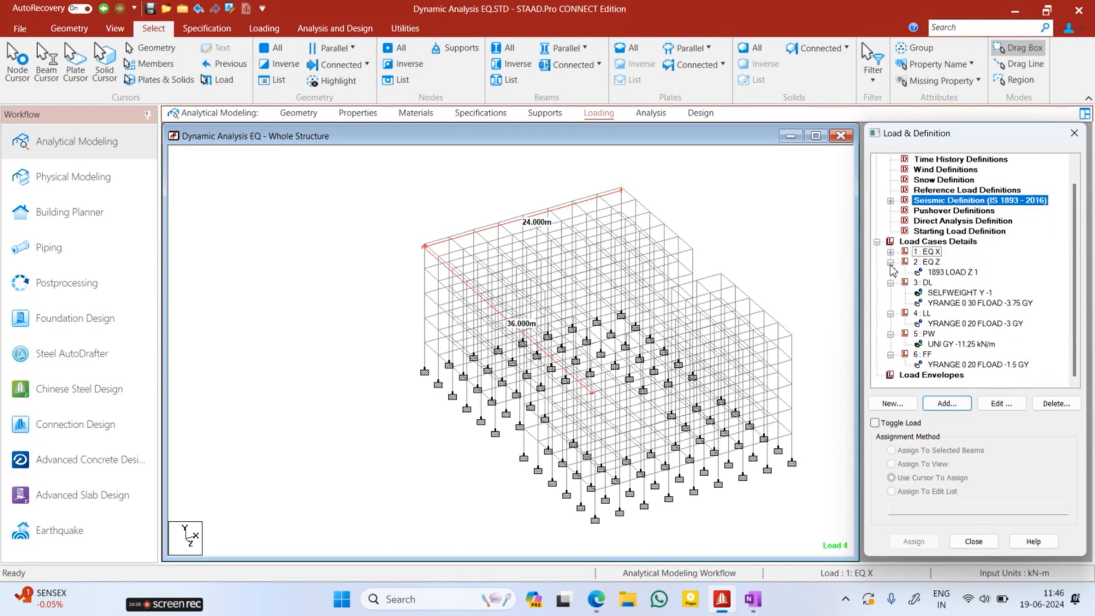
pyautogui.click(891, 262)
pyautogui.click(890, 282)
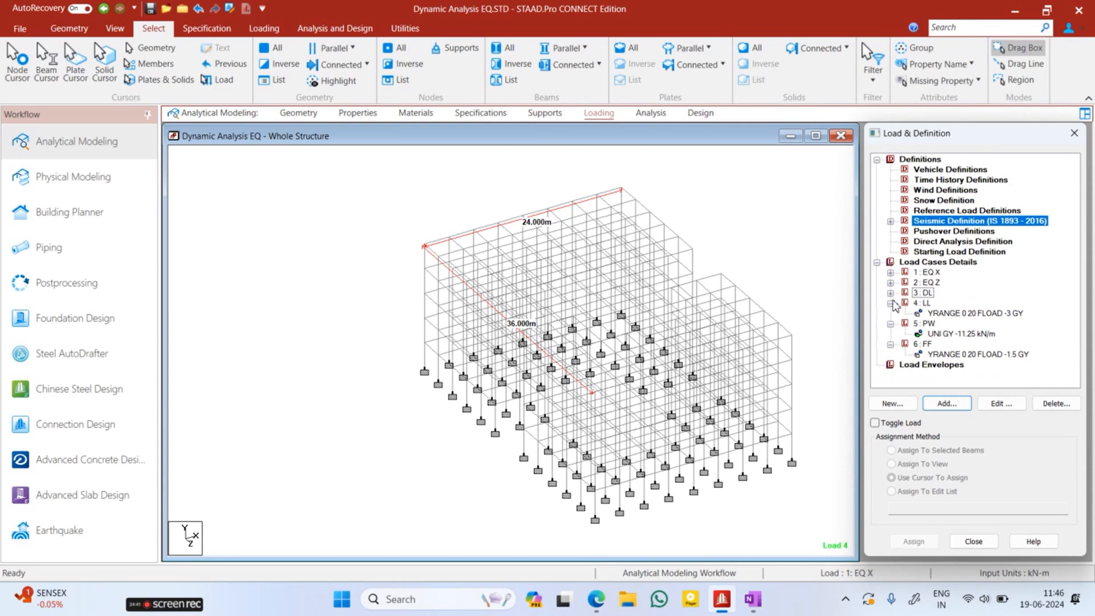
pyautogui.click(890, 303)
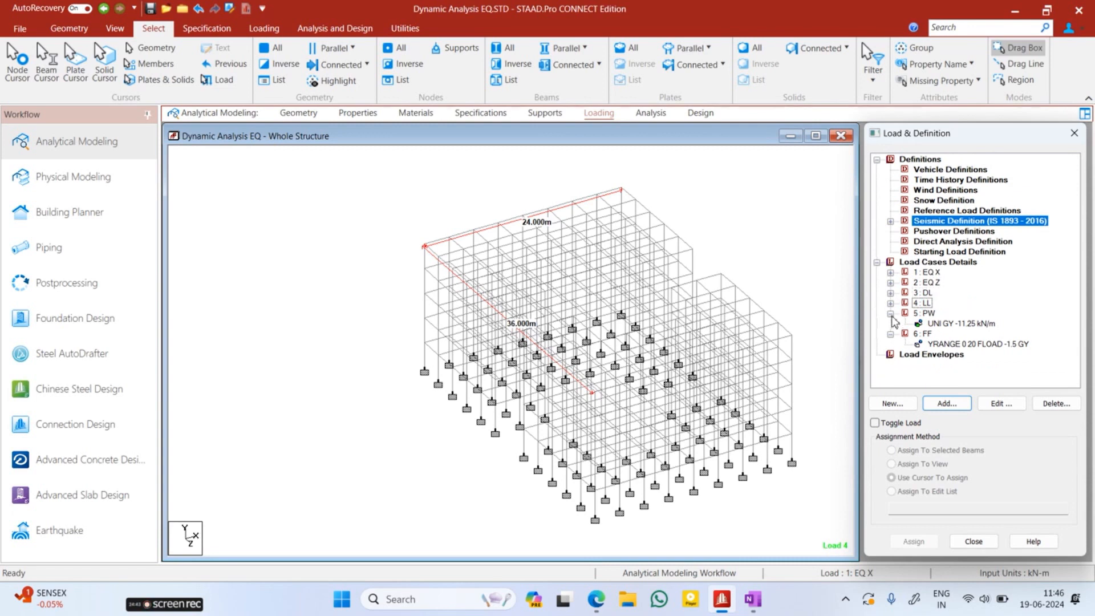
pyautogui.click(890, 314)
pyautogui.click(890, 323)
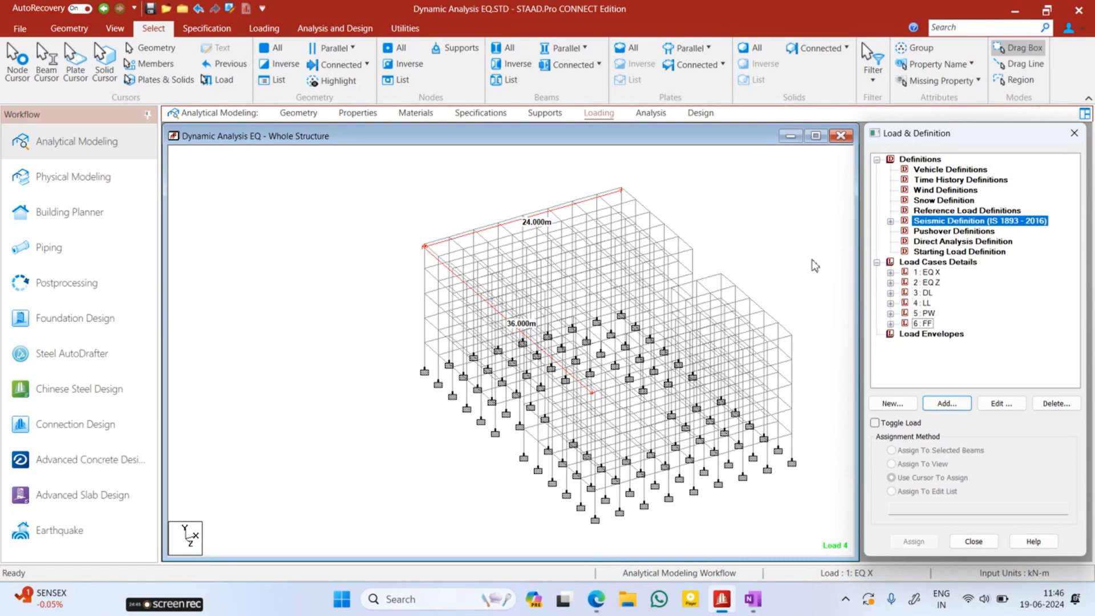
# - Select the Load Cases Details heading in the load tree
pyautogui.click(817, 267)
pyautogui.moveTo(703, 235); pyautogui.dragTo(629, 239, button='middle')
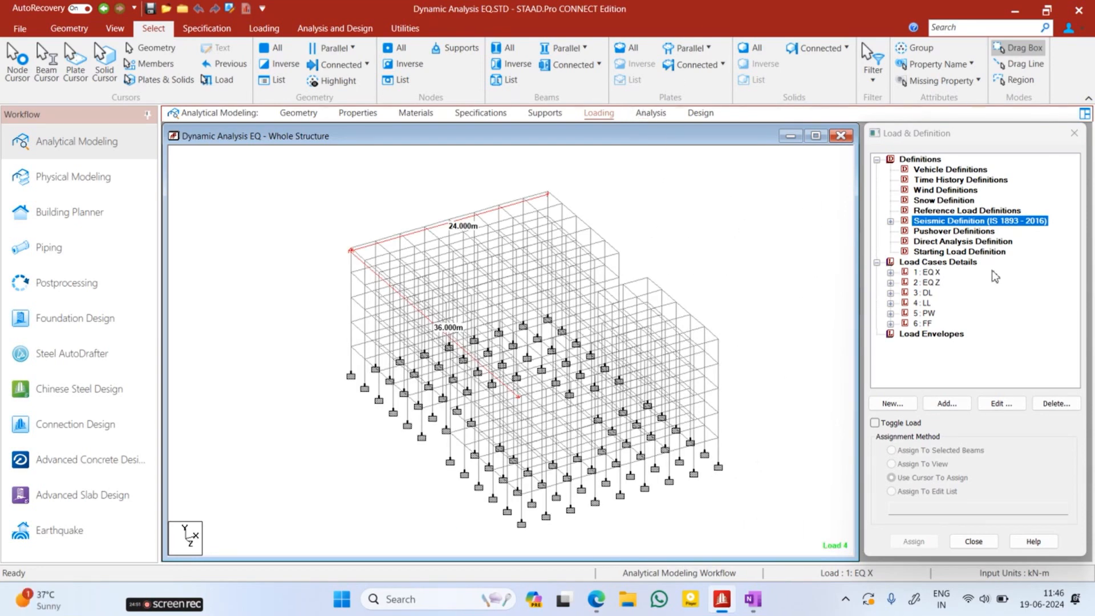
pyautogui.click(966, 263)
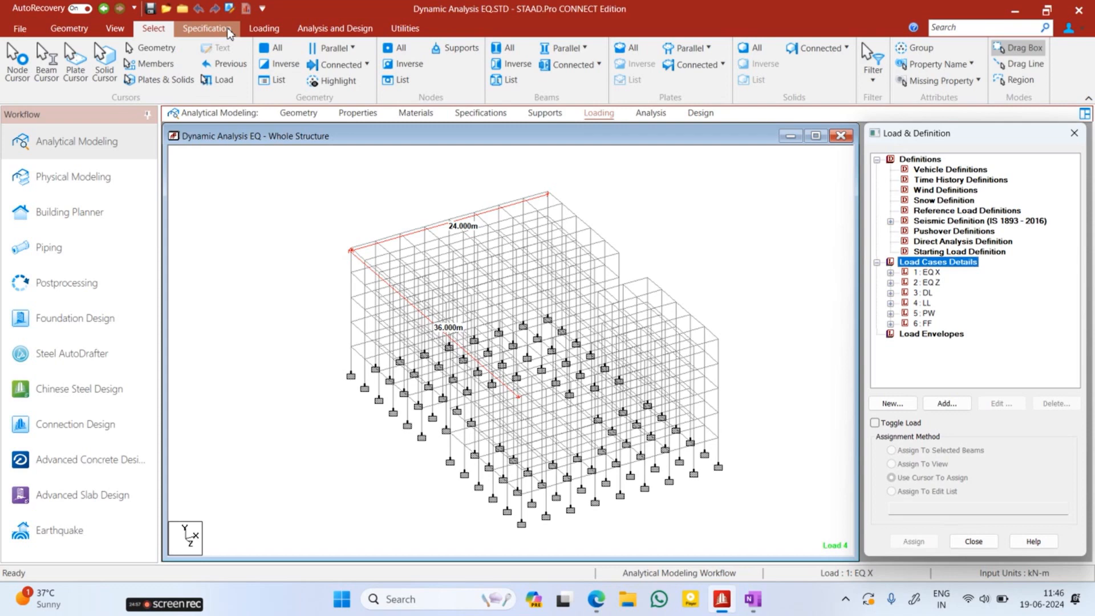
# - Generate a mass model as a new reference load case from DL, LL, PW and FF, each with factor 1.000
pyautogui.click(260, 30)
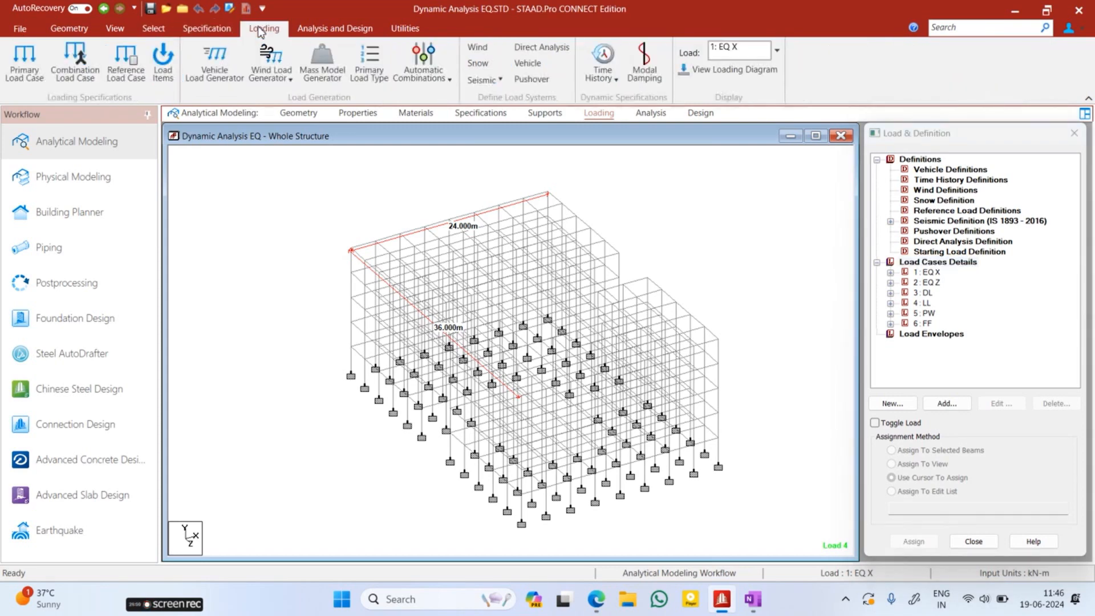
pyautogui.click(317, 76)
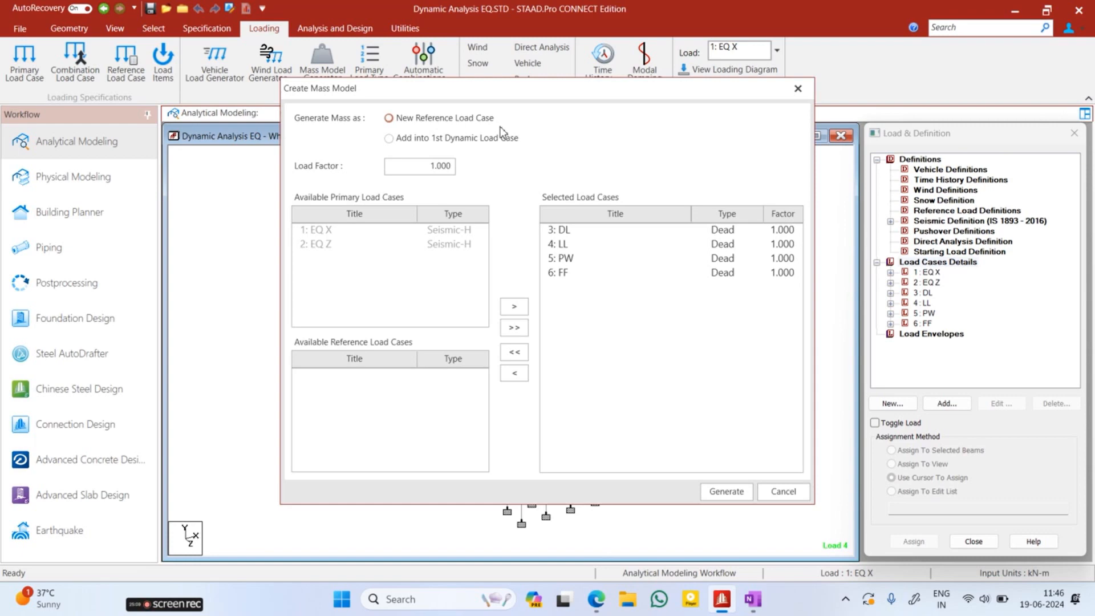
pyautogui.click(722, 489)
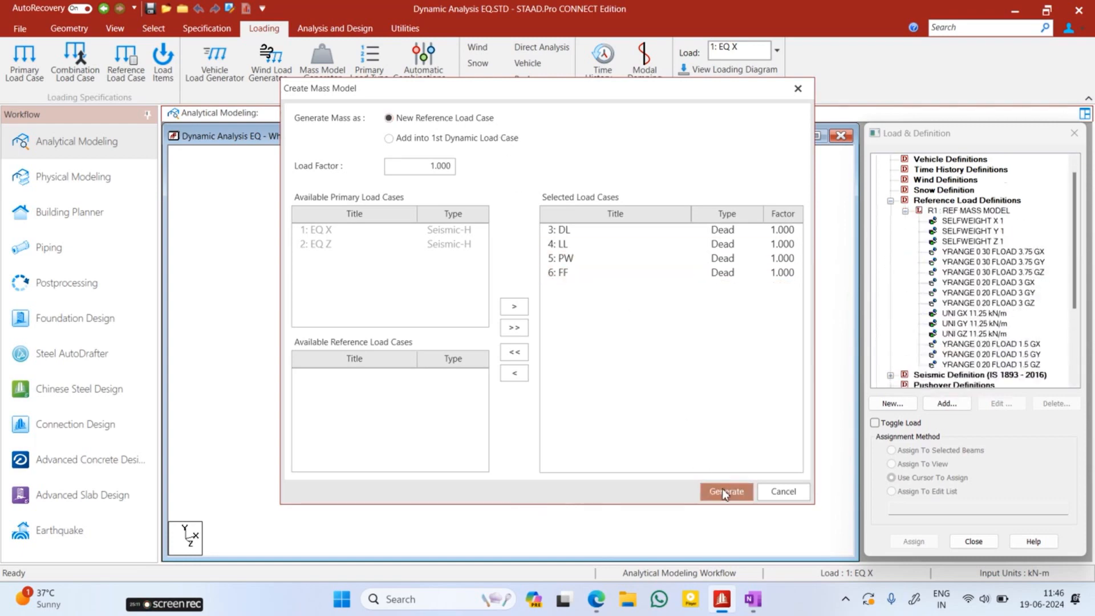
# - Examine the self weight, floor and member load items in the R1 reference mass model, and collapse its list
pyautogui.click(970, 221)
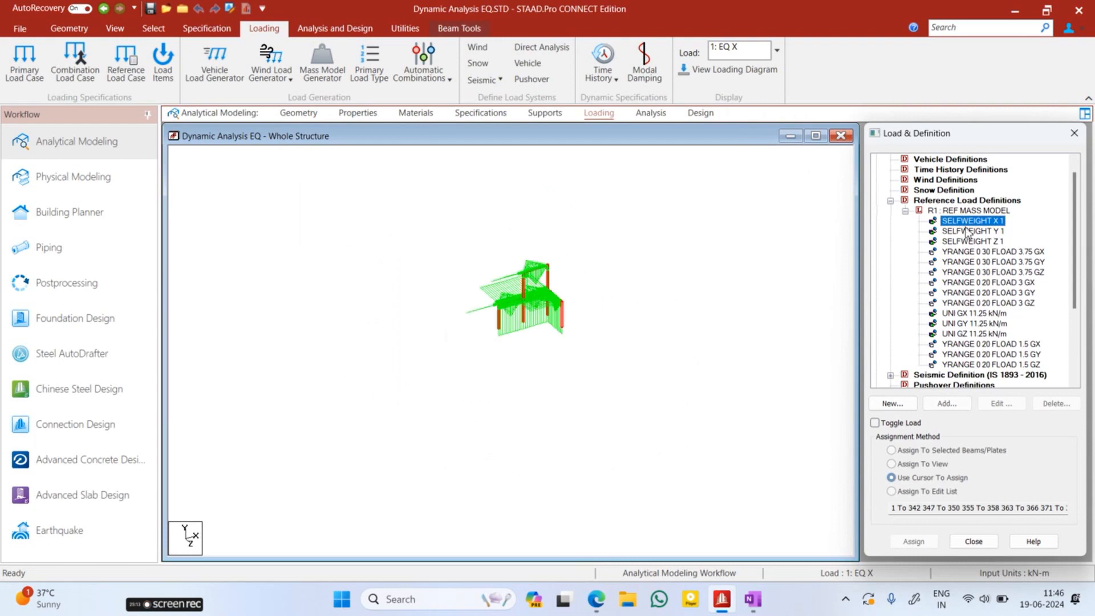
pyautogui.click(969, 231)
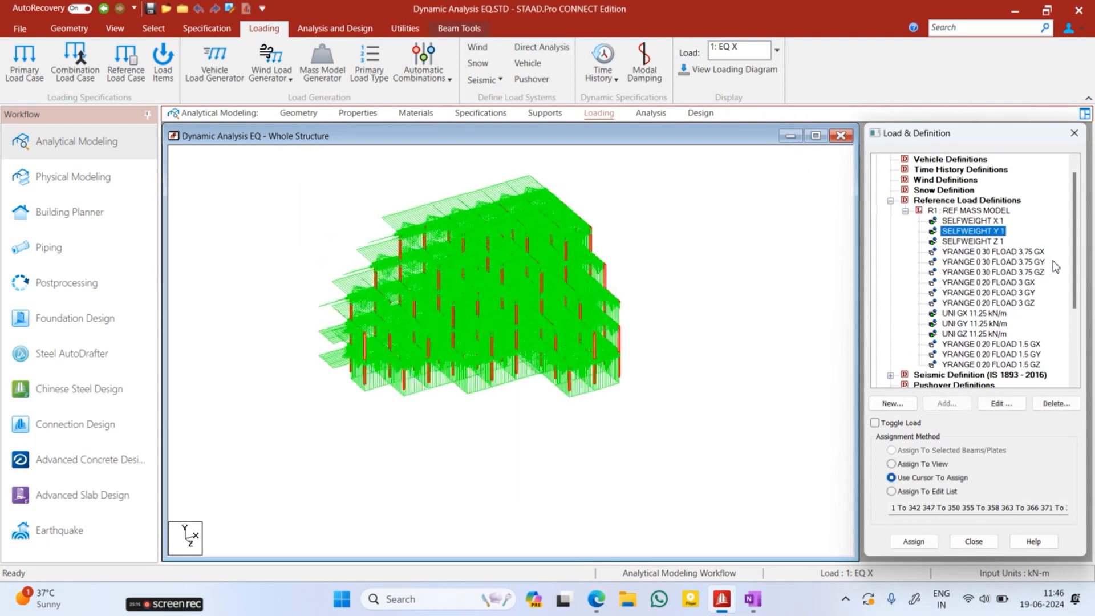
pyautogui.scroll(-2, 1066, 314)
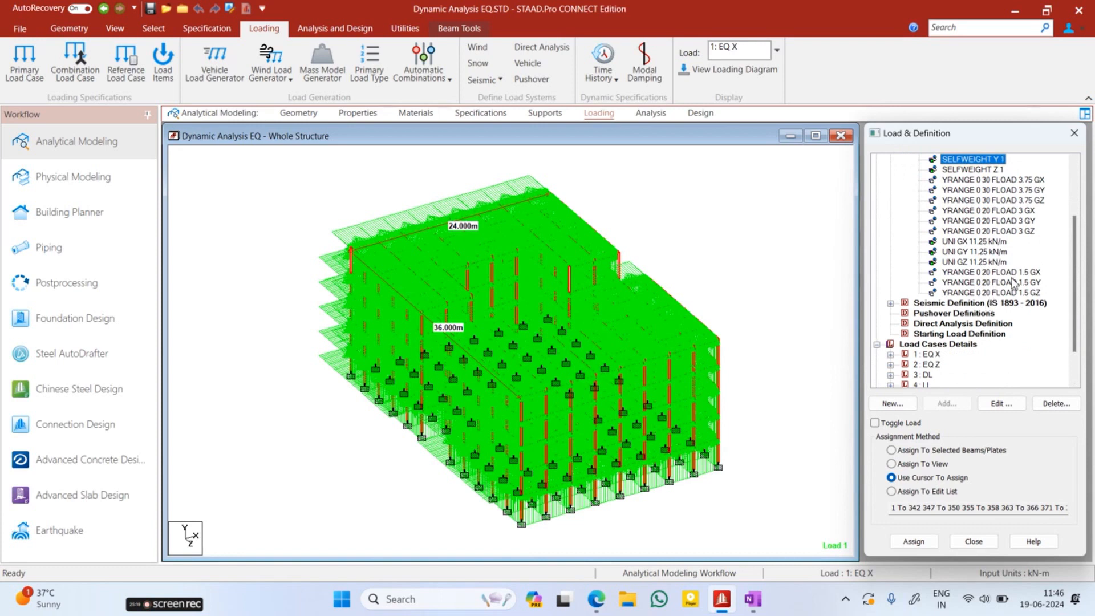
pyautogui.scroll(2, 1010, 280)
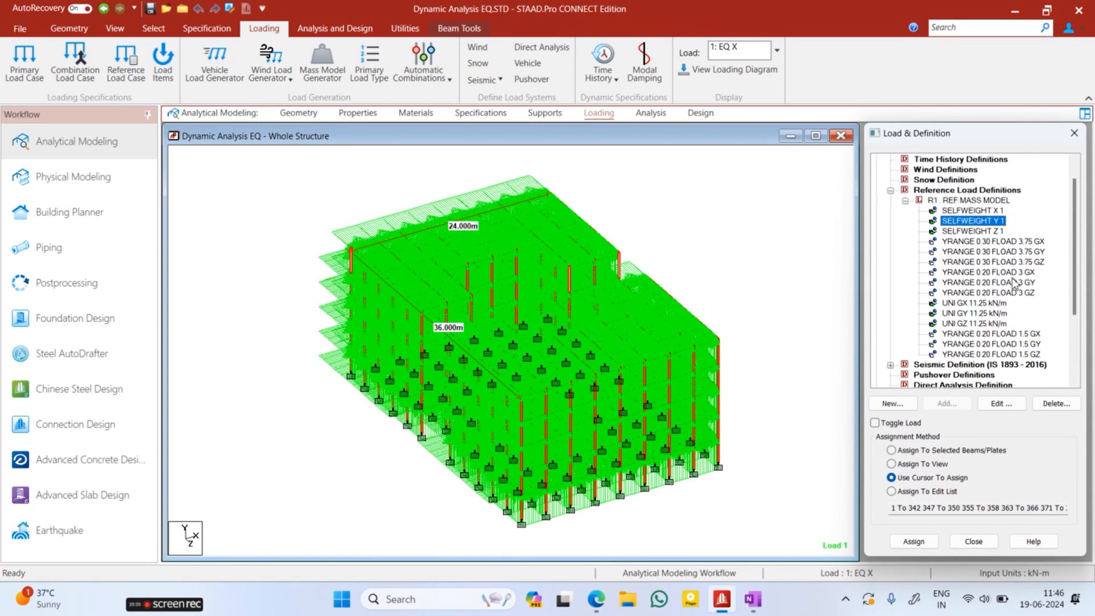
pyautogui.click(905, 200)
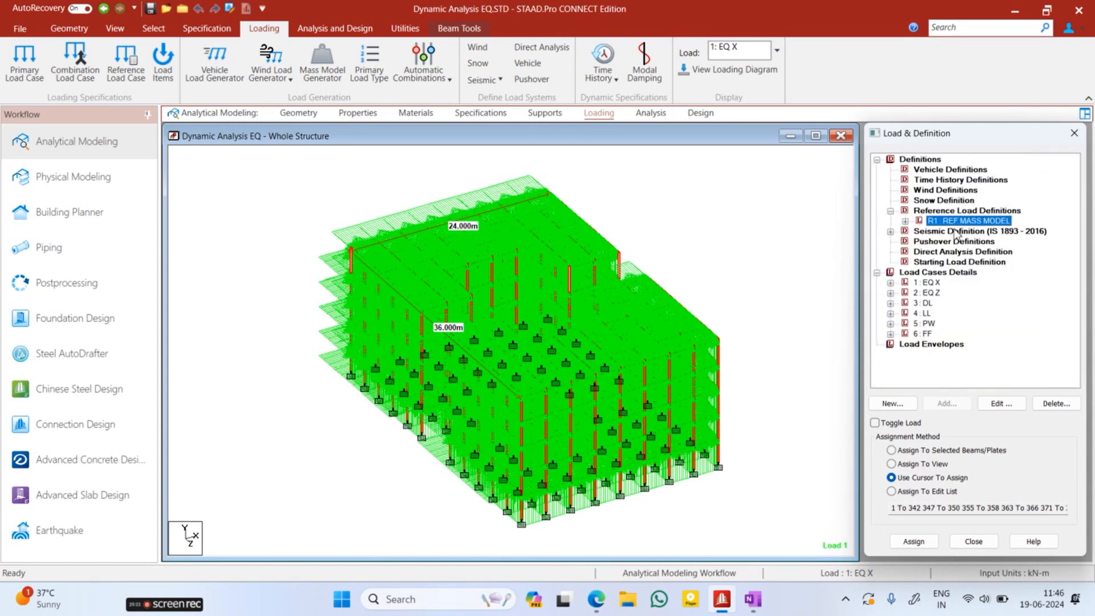
# - Add primary load case 7 titled SpecX with the loading type Mass under Load Cases Details
pyautogui.click(933, 273)
pyautogui.click(809, 260)
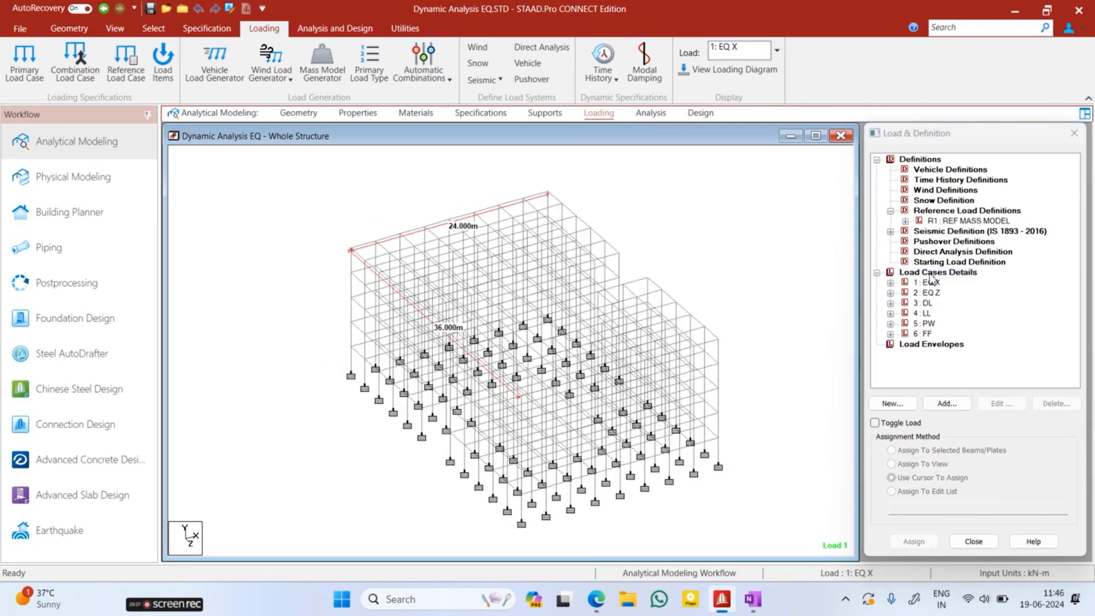
pyautogui.click(947, 403)
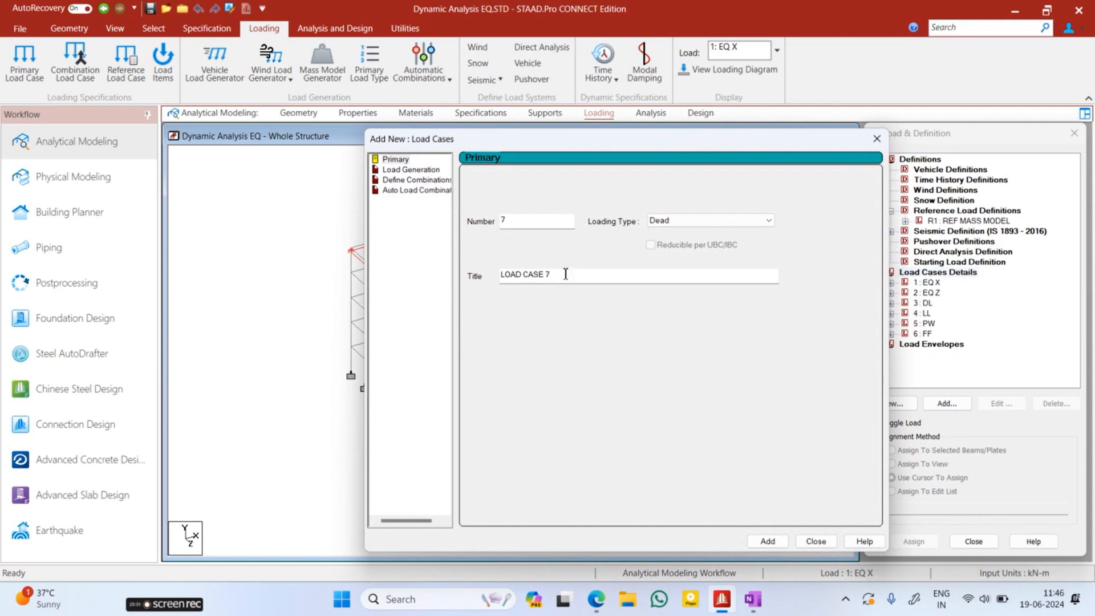
pyautogui.moveTo(565, 274); pyautogui.dragTo(497, 275)
pyautogui.write('SPE')
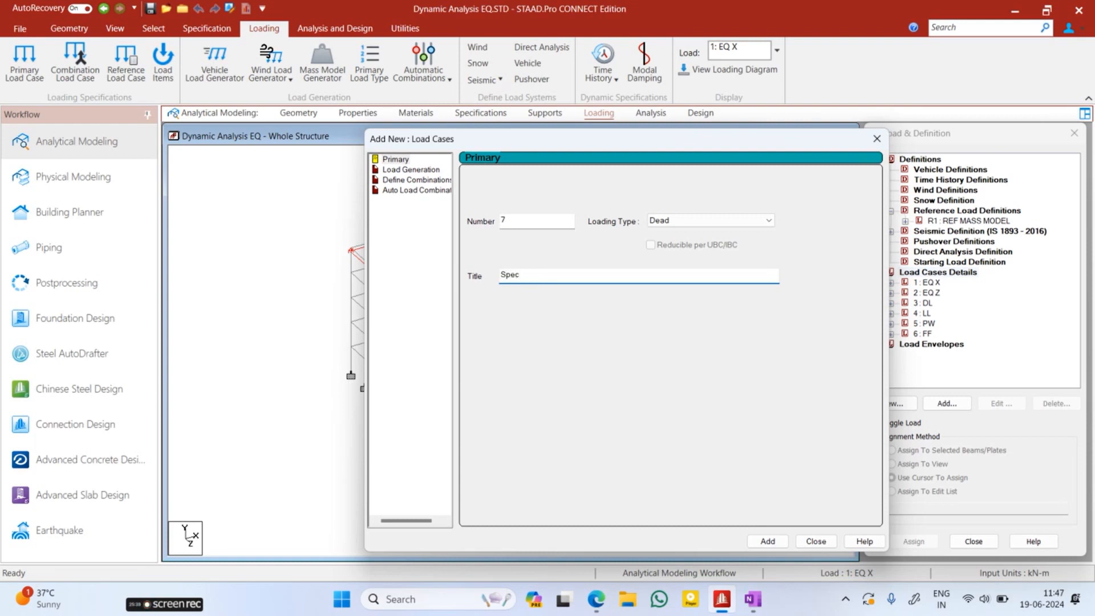
pyautogui.click(653, 220)
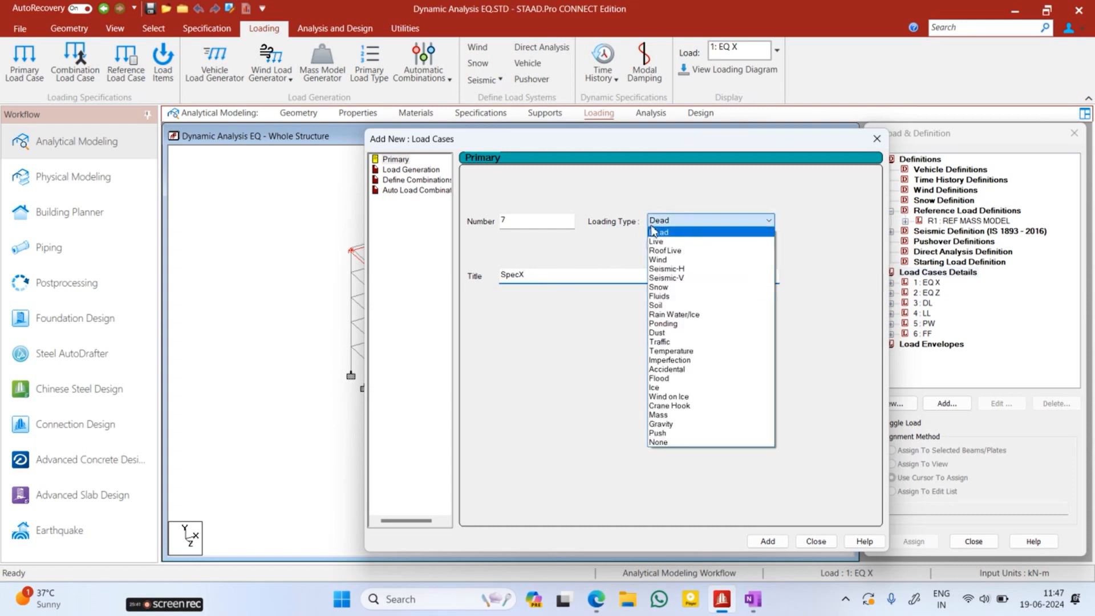
pyautogui.click(680, 418)
pyautogui.click(766, 541)
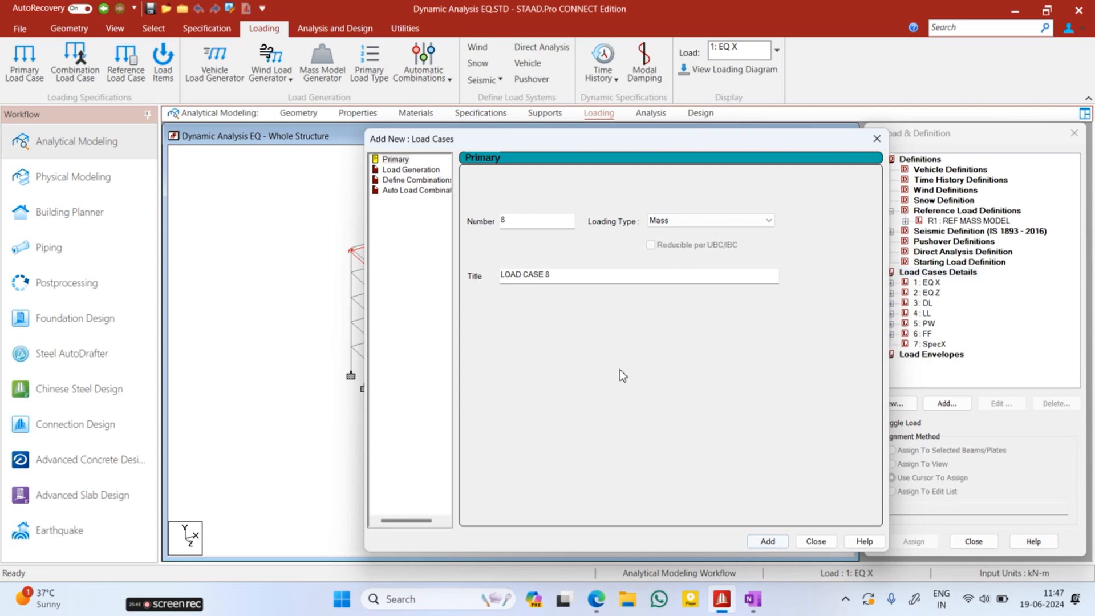
# - Add primary load case 8 titled SpecZ with the loading type Mass, and finish adding load cases
pyautogui.moveTo(562, 275); pyautogui.dragTo(447, 276)
pyautogui.write('SpecZ')
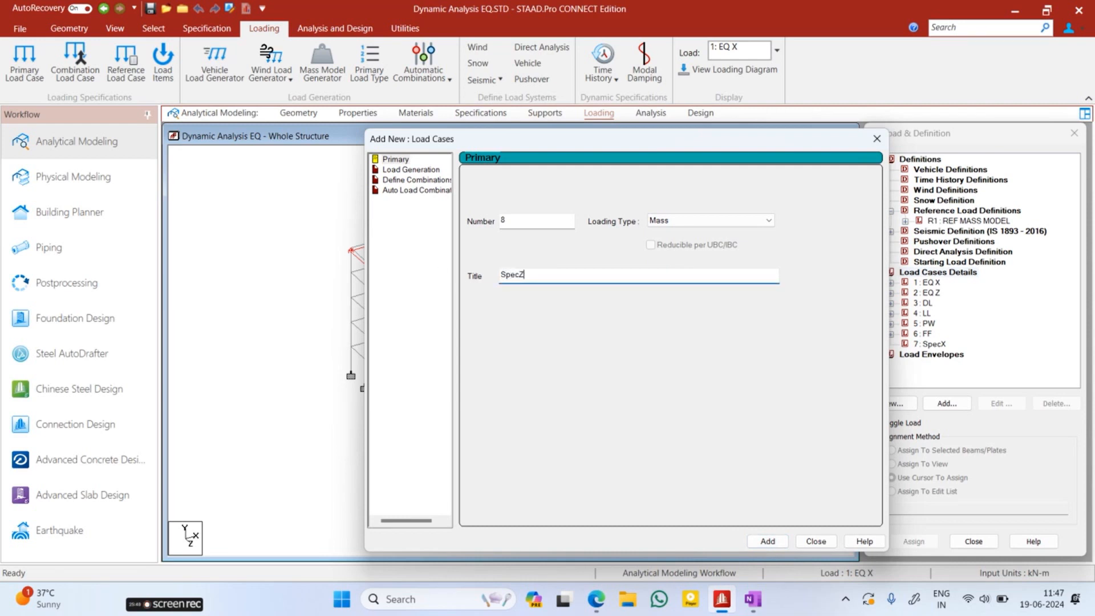
pyautogui.click(768, 541)
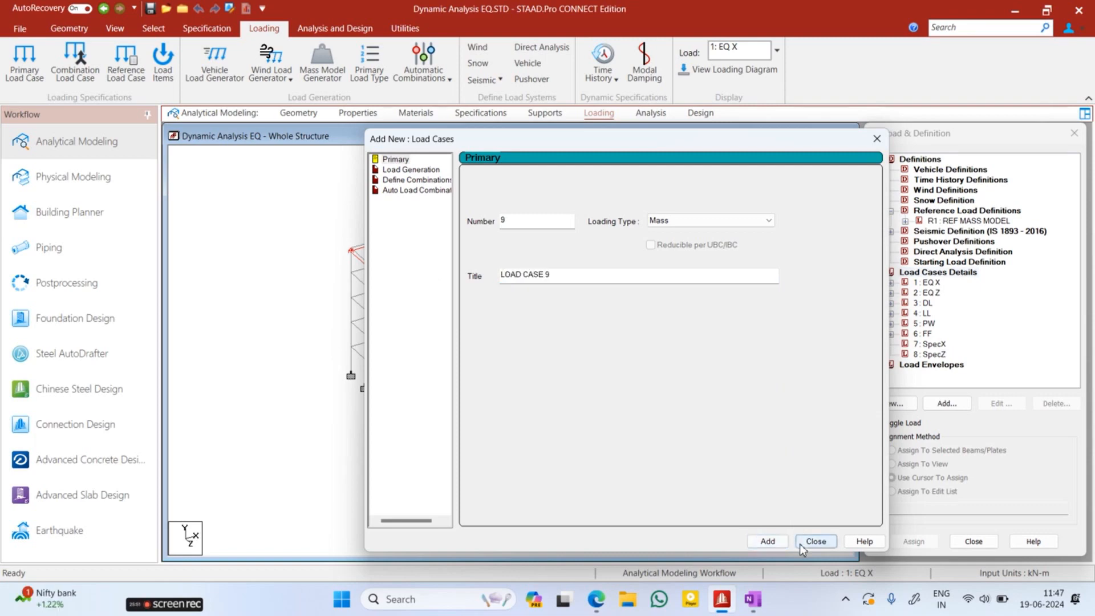
pyautogui.click(815, 541)
pyautogui.click(930, 344)
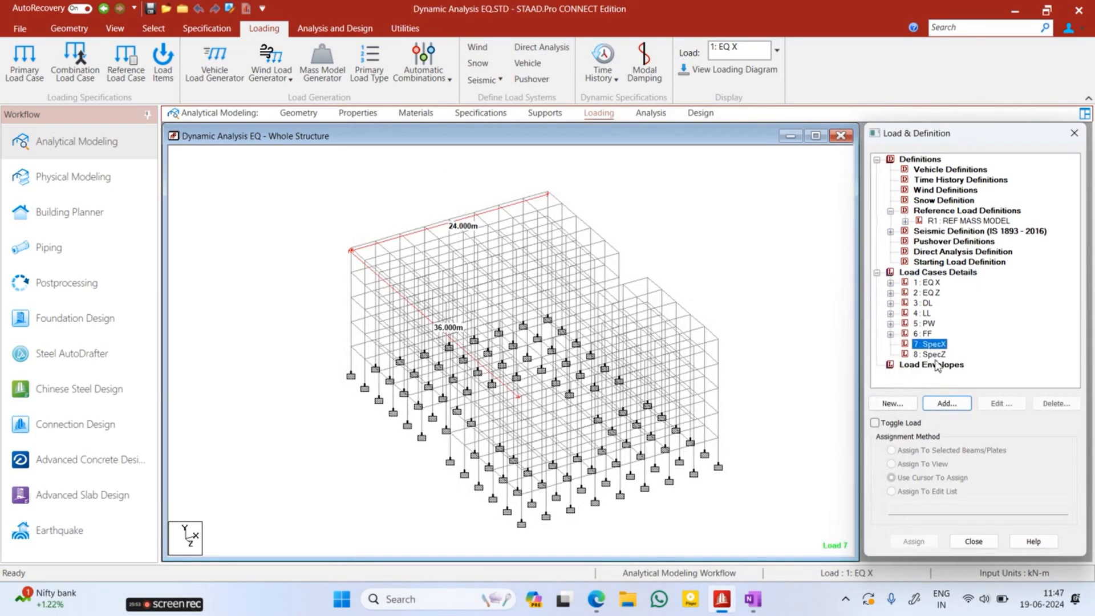
pyautogui.click(947, 404)
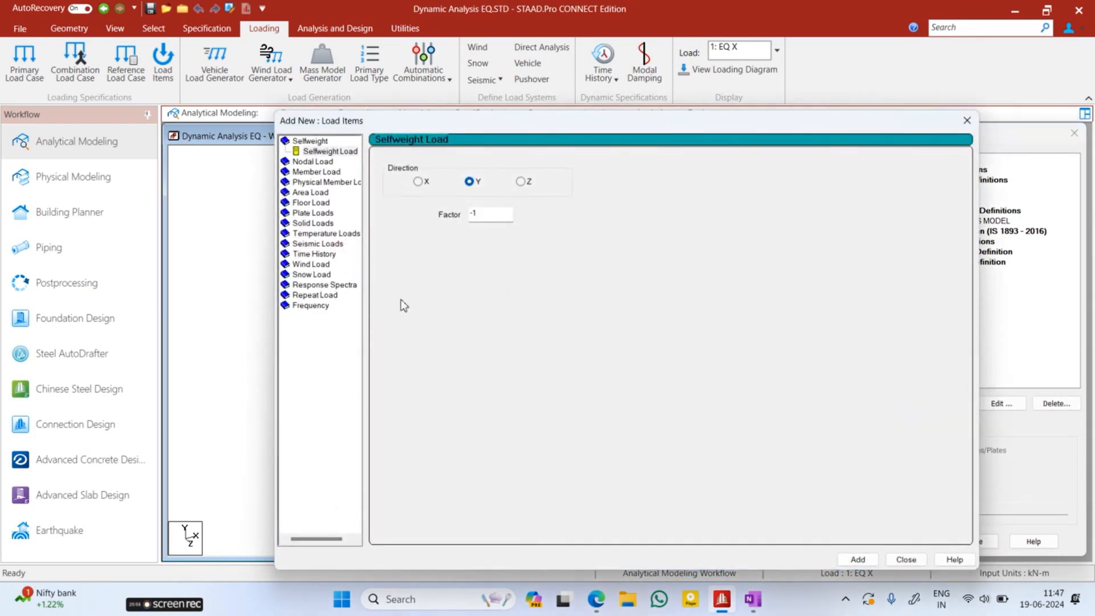
pyautogui.moveTo(386, 133); pyautogui.dragTo(302, 125)
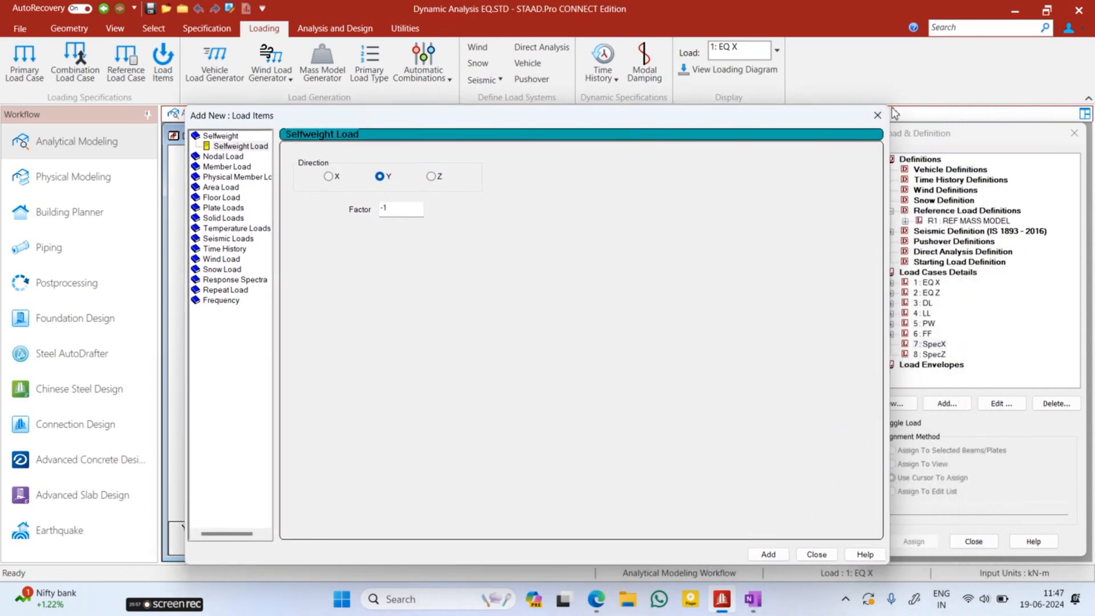
pyautogui.click(872, 114)
# - Expand the reference mass model and review its X, Y and Z load items against the SpecX and SpecZ load cases
pyautogui.click(905, 220)
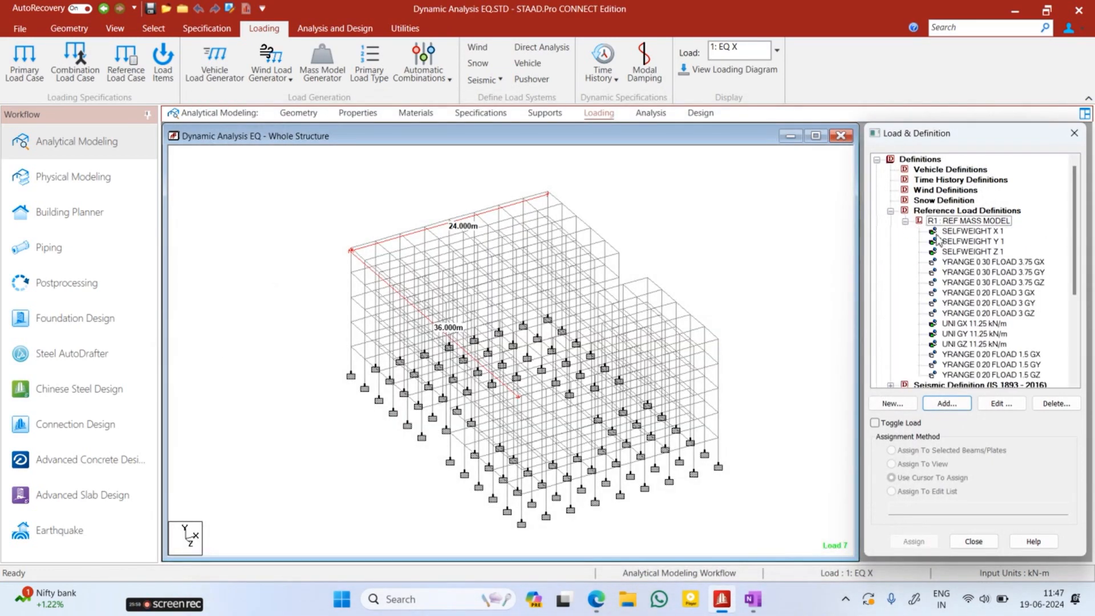
pyautogui.scroll(-1, 965, 244)
pyautogui.scroll(1, 965, 244)
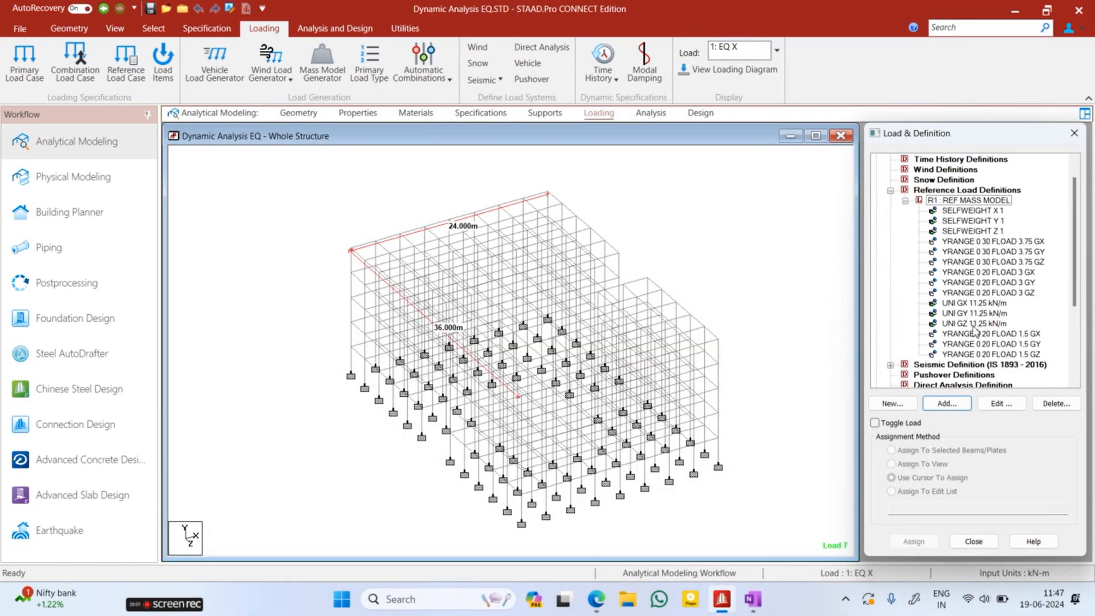
pyautogui.scroll(-4, 975, 349)
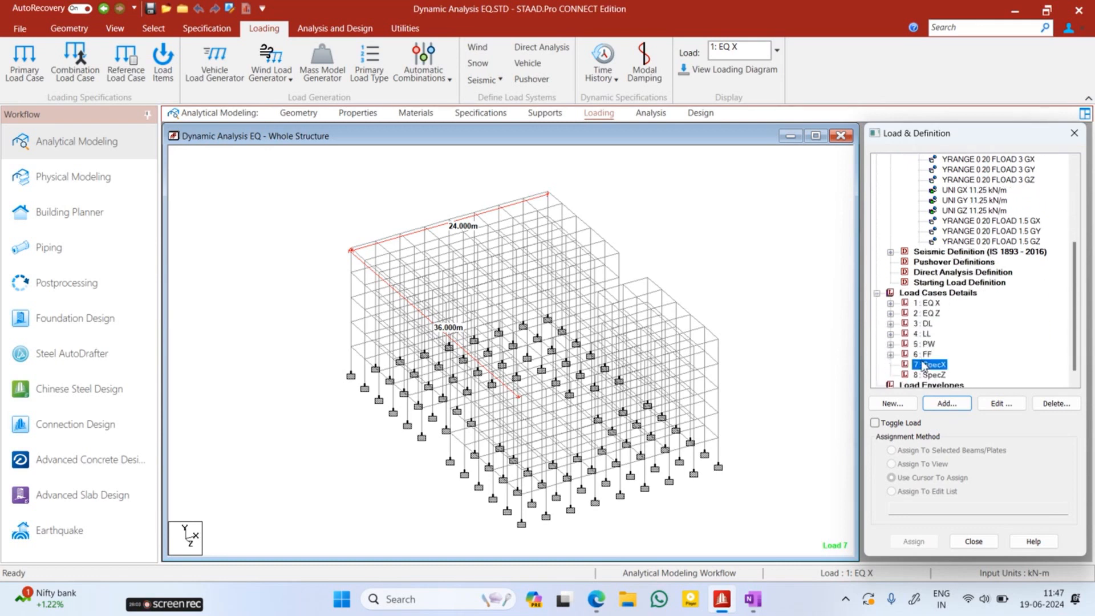
pyautogui.click(930, 354)
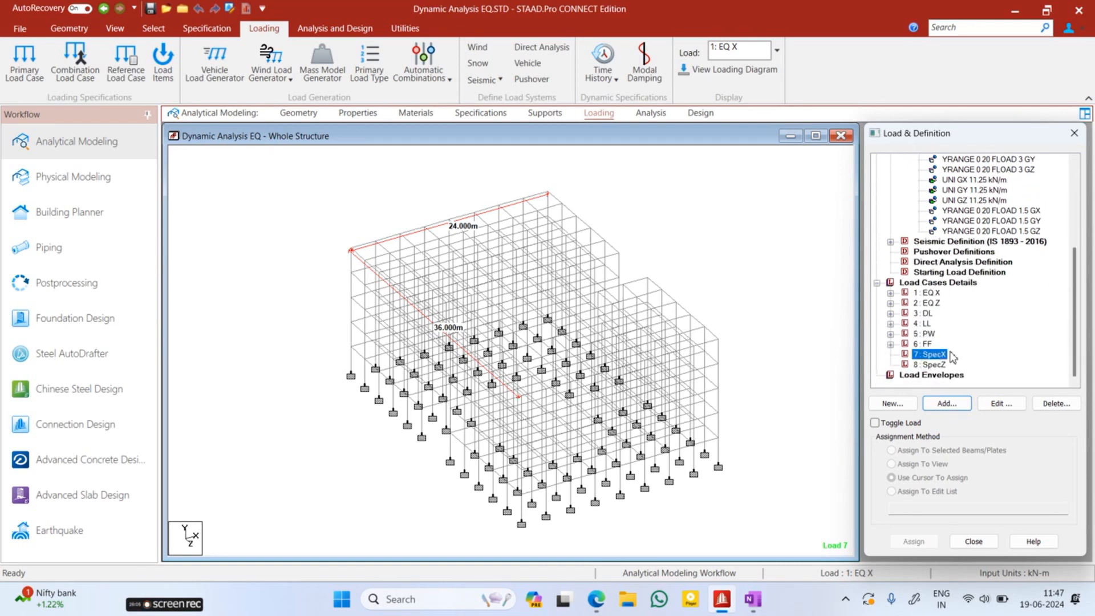
pyautogui.scroll(1, 952, 335)
pyautogui.scroll(3, 952, 336)
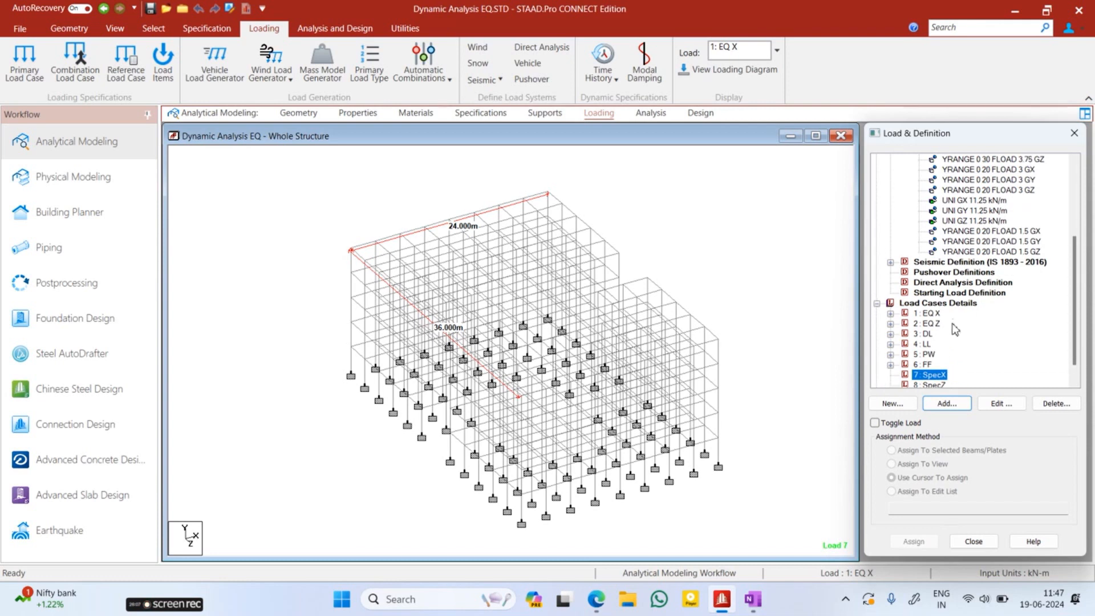
pyautogui.scroll(1, 956, 324)
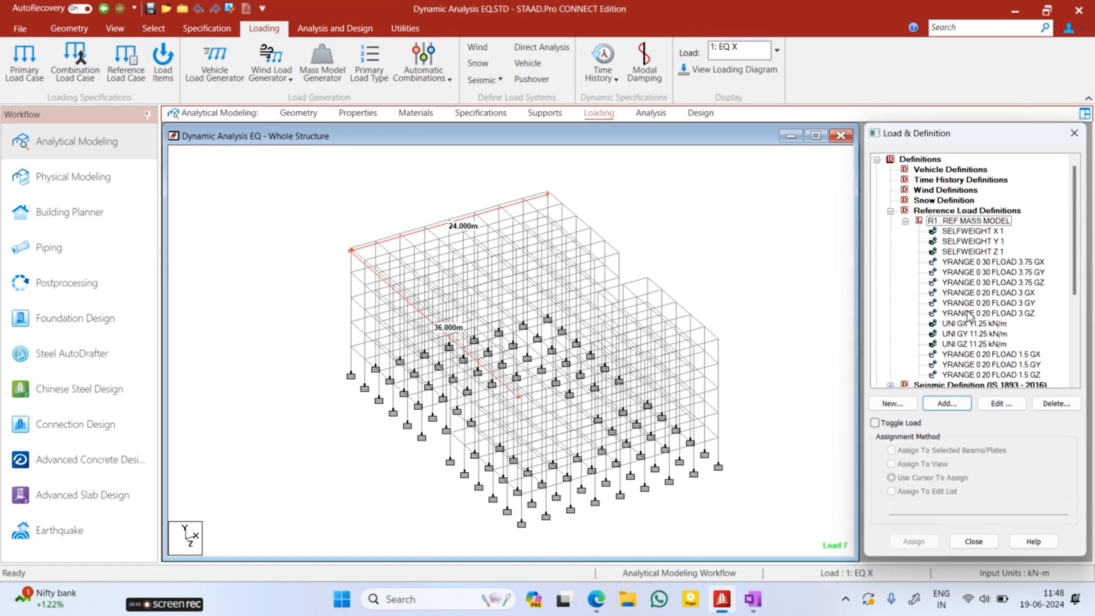
pyautogui.scroll(-1, 968, 314)
pyautogui.scroll(-6, 992, 334)
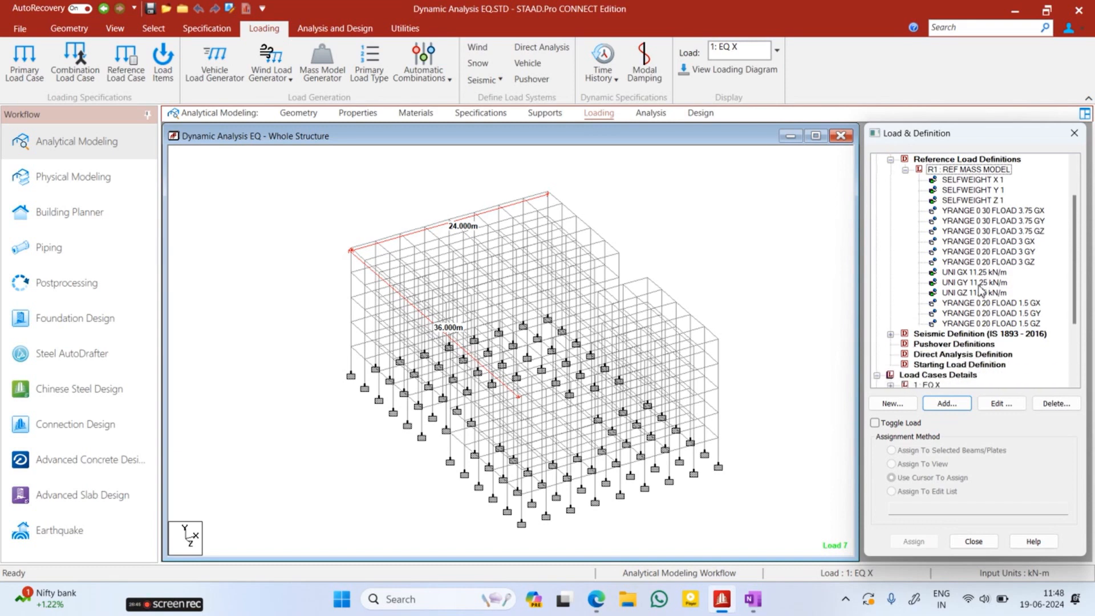
pyautogui.scroll(2, 982, 278)
pyautogui.scroll(-3, 977, 274)
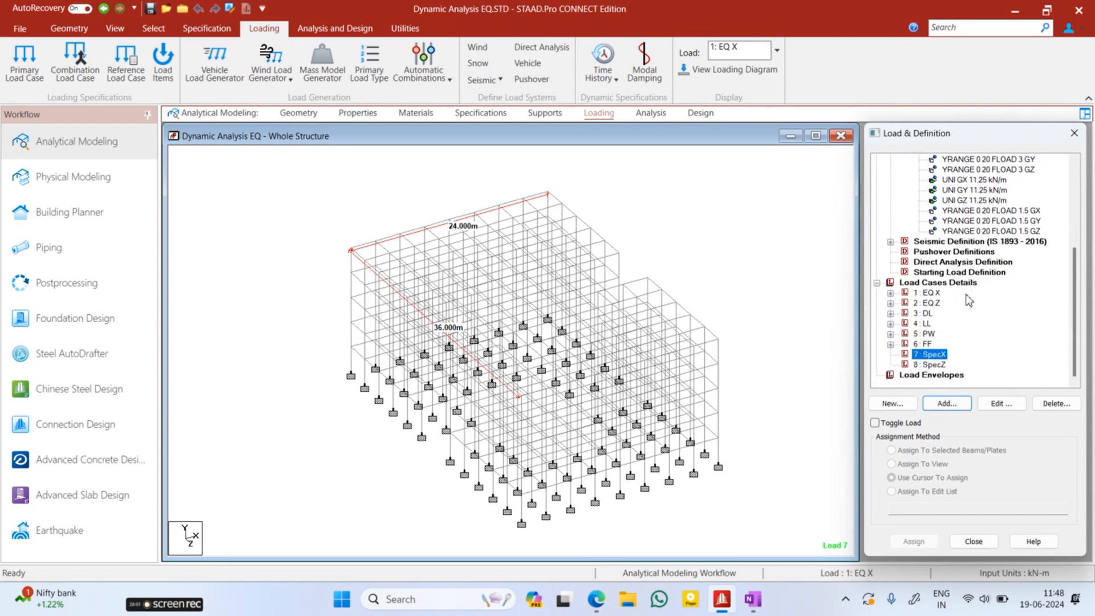
pyautogui.scroll(2, 973, 234)
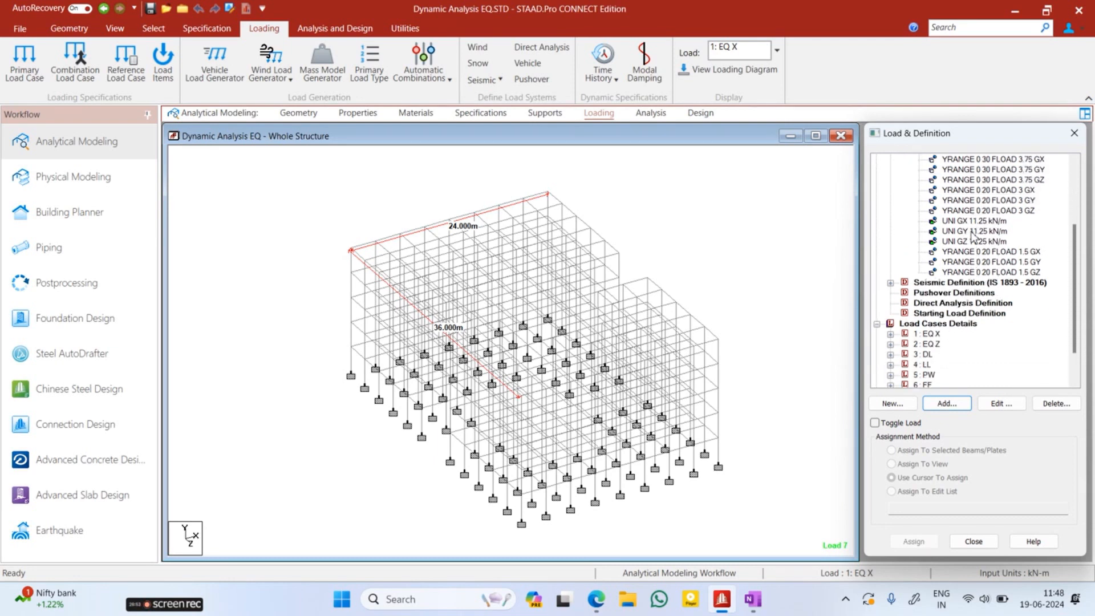
pyautogui.scroll(3, 973, 234)
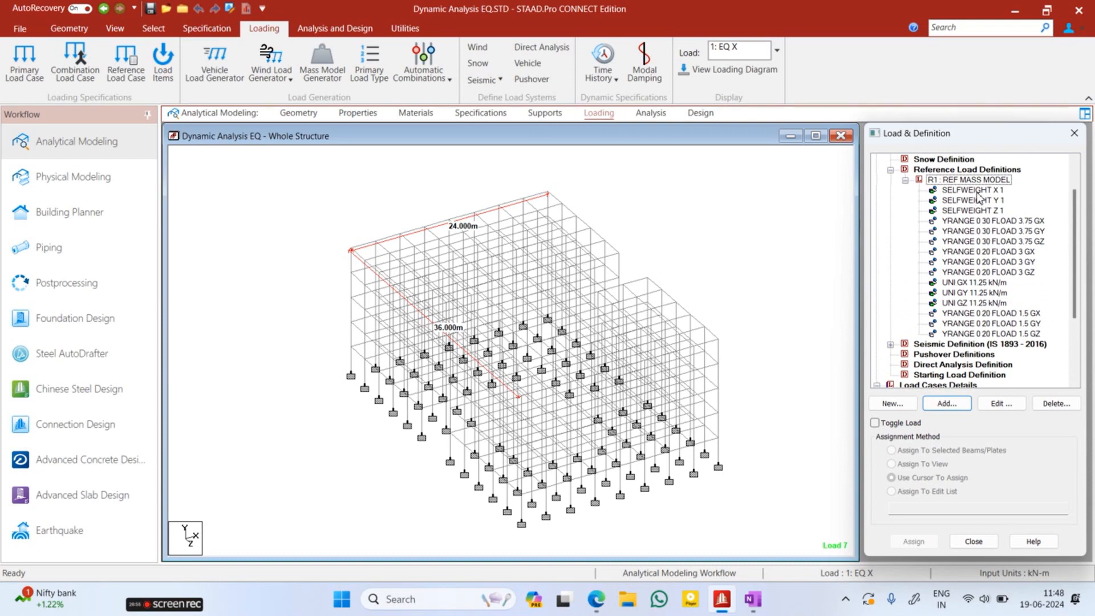
pyautogui.scroll(-1, 979, 197)
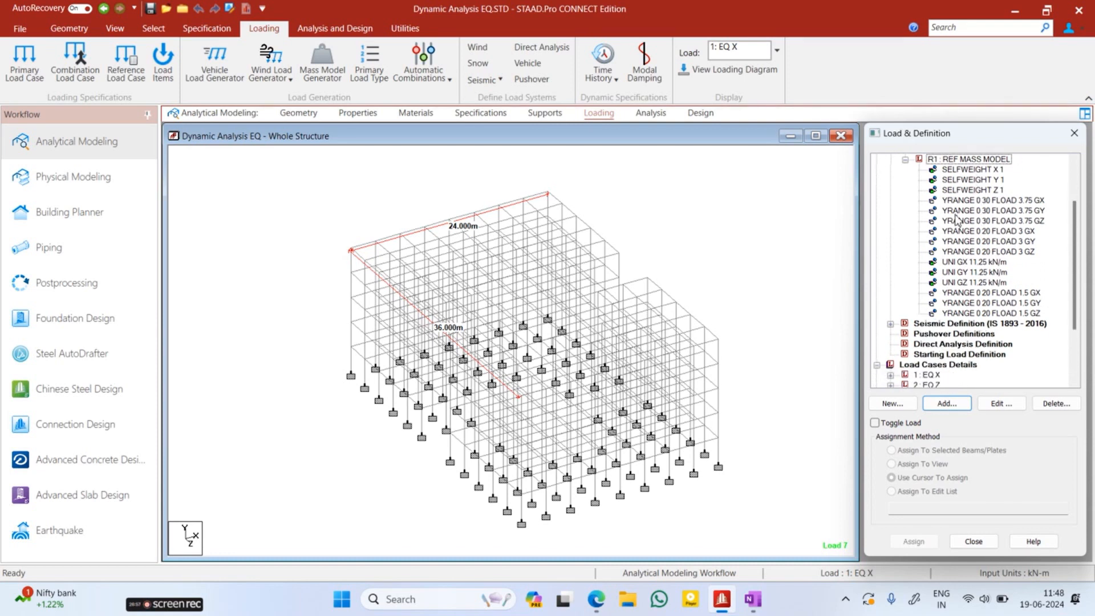
pyautogui.scroll(-4, 957, 219)
pyautogui.click(935, 355)
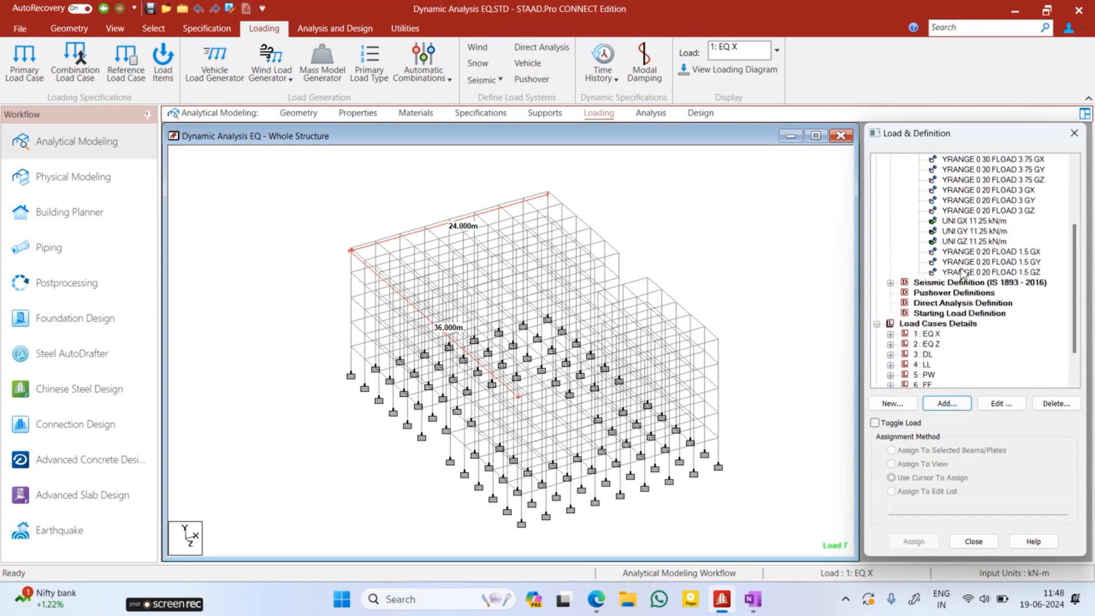
pyautogui.scroll(4, 966, 271)
pyautogui.scroll(-4, 940, 368)
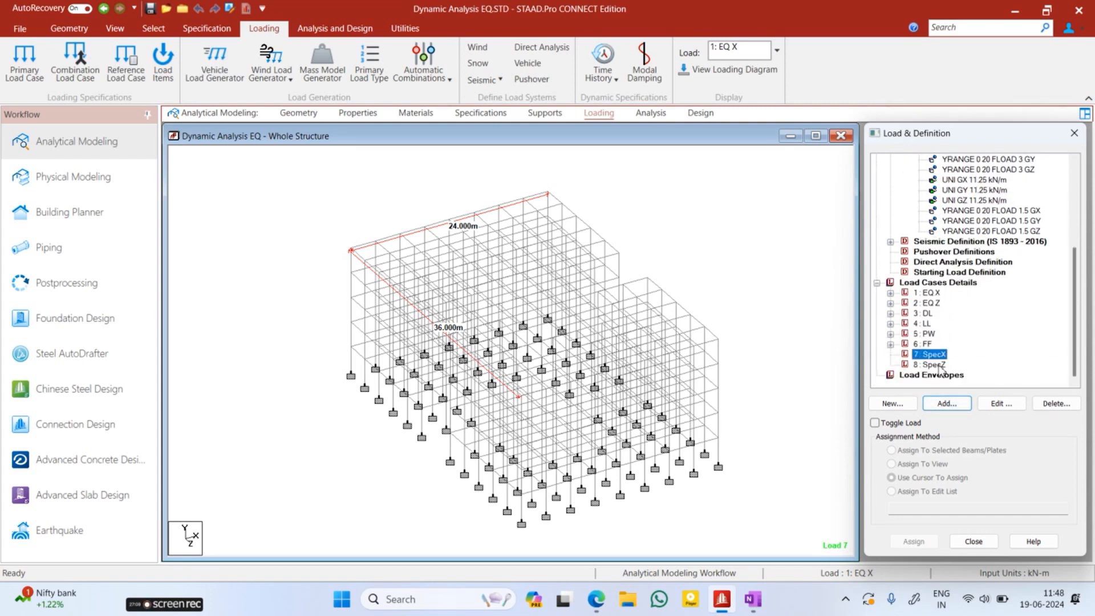
# - Save the modified structure and open its command file in a full-size editor window
pyautogui.click(782, 284)
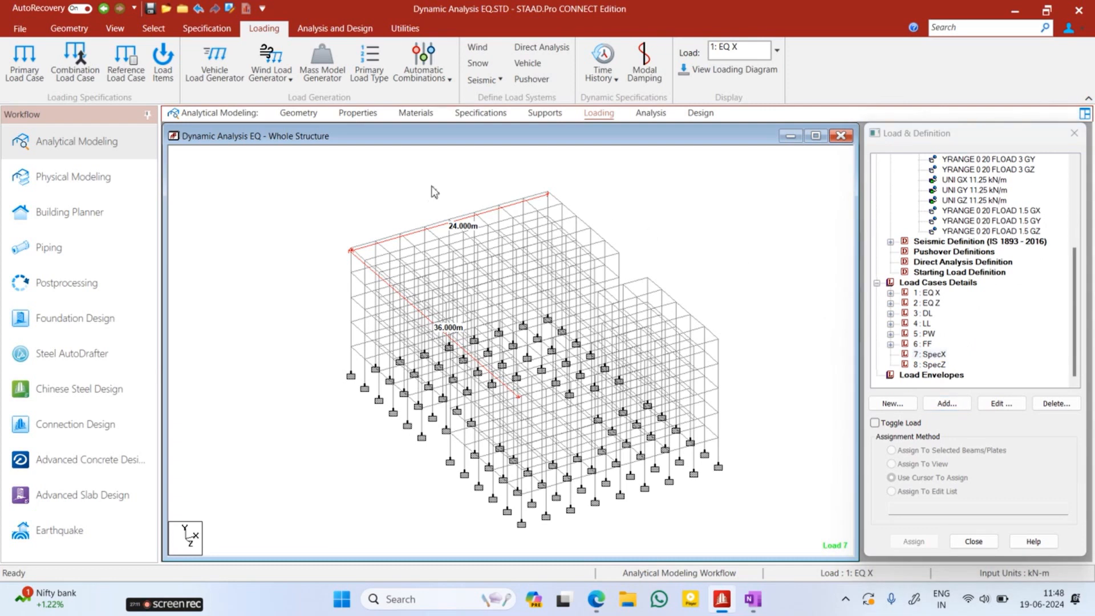
pyautogui.click(405, 28)
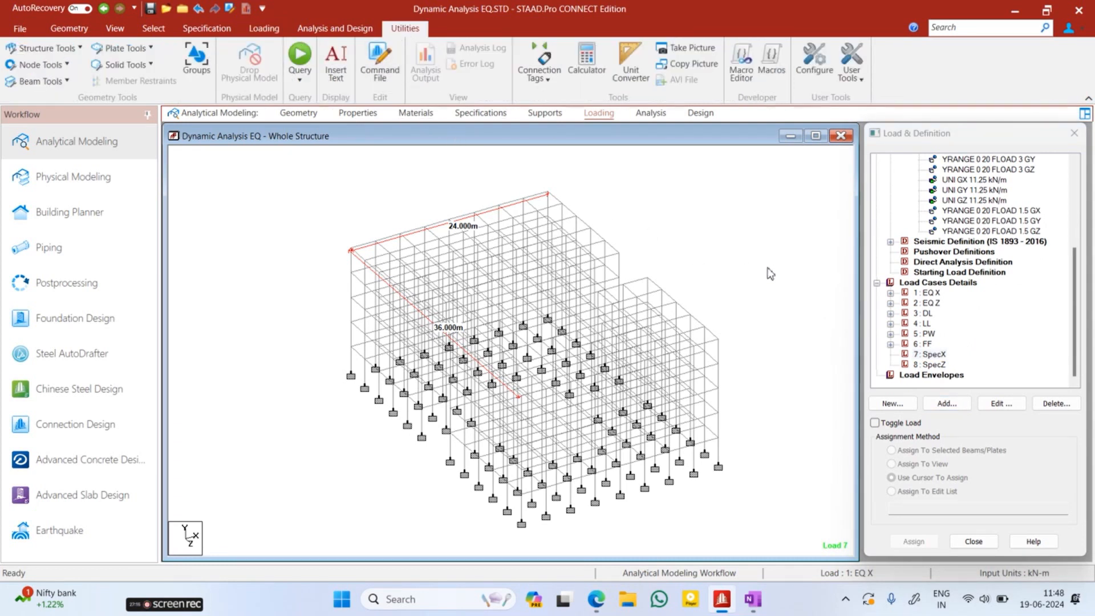
pyautogui.click(930, 356)
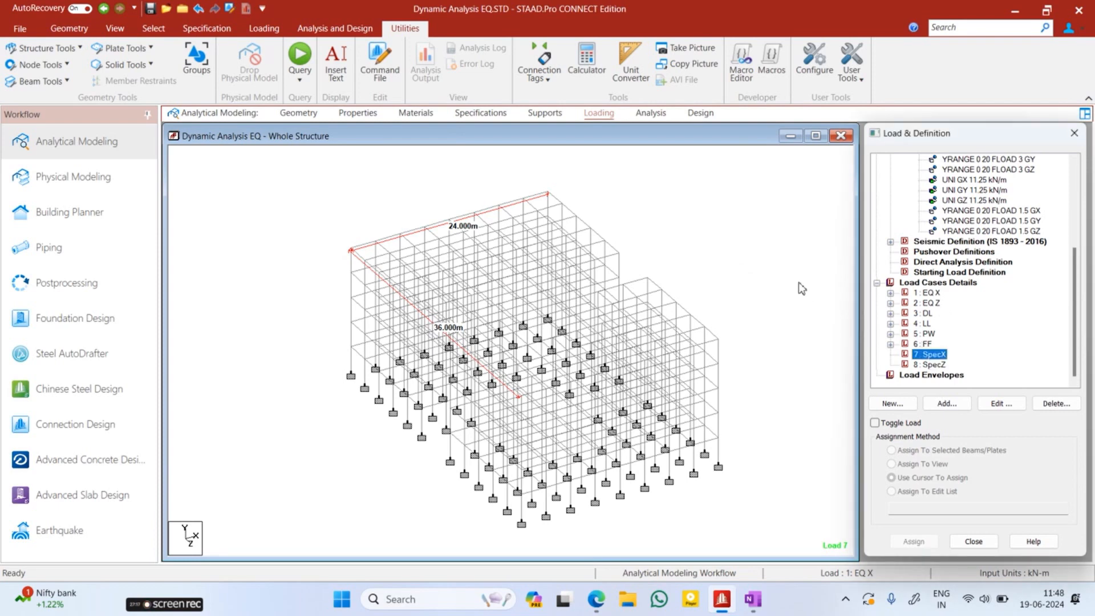
pyautogui.click(425, 133)
pyautogui.click(395, 67)
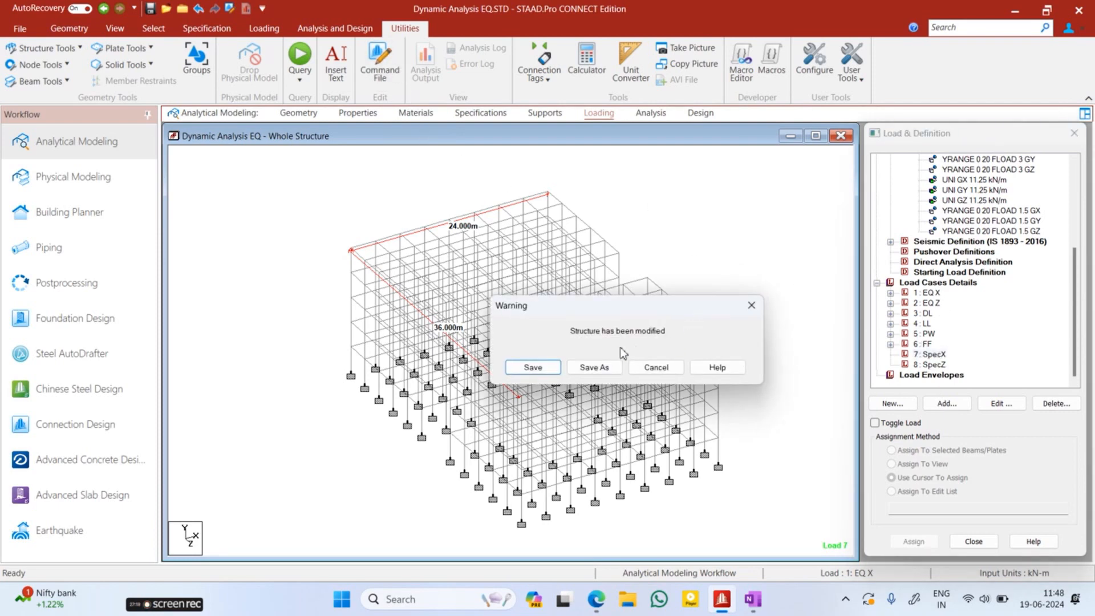
pyautogui.click(536, 366)
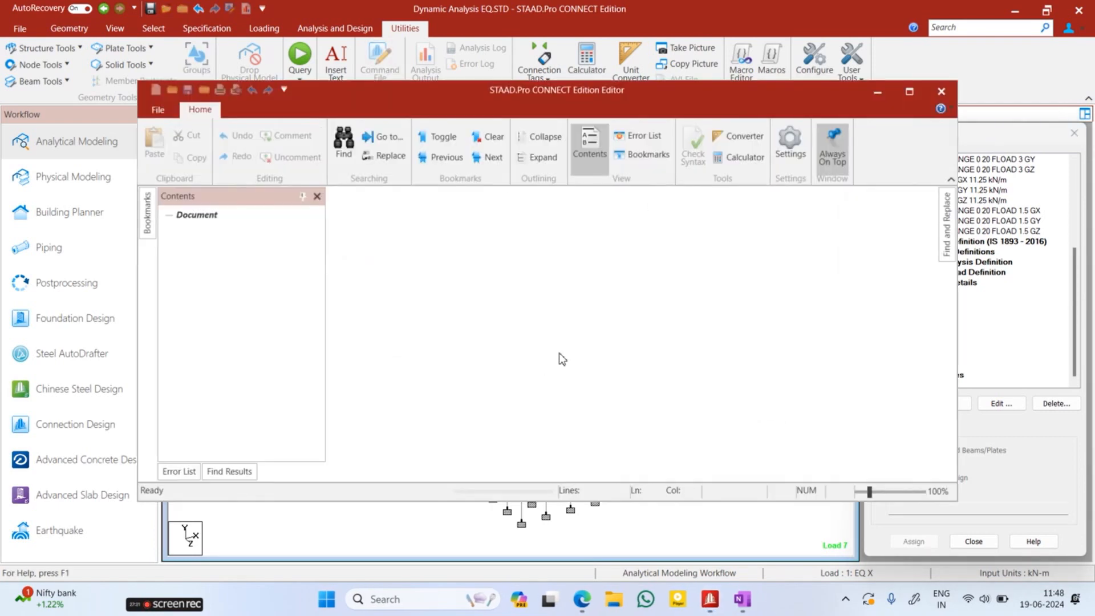
pyautogui.click(909, 93)
# - Copy all load items of reference load R1 in the command file, from SELFWEIGHT X 1 through YRANGE 0 20 FLOAD 1.5 GZ
pyautogui.scroll(-20, 631, 354)
pyautogui.scroll(-20, 633, 371)
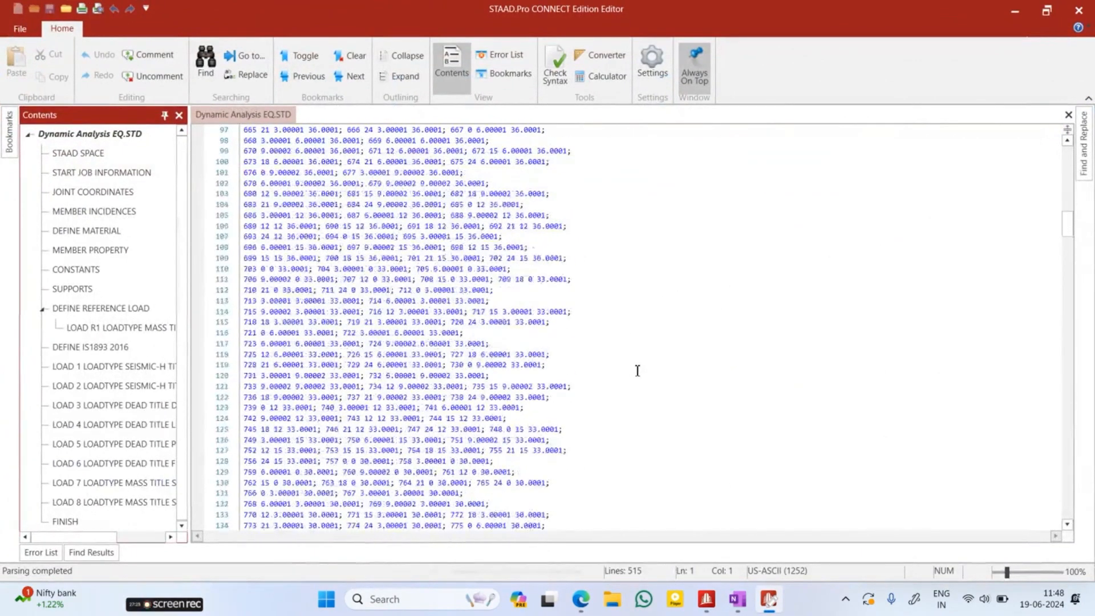
pyautogui.scroll(-20, 638, 368)
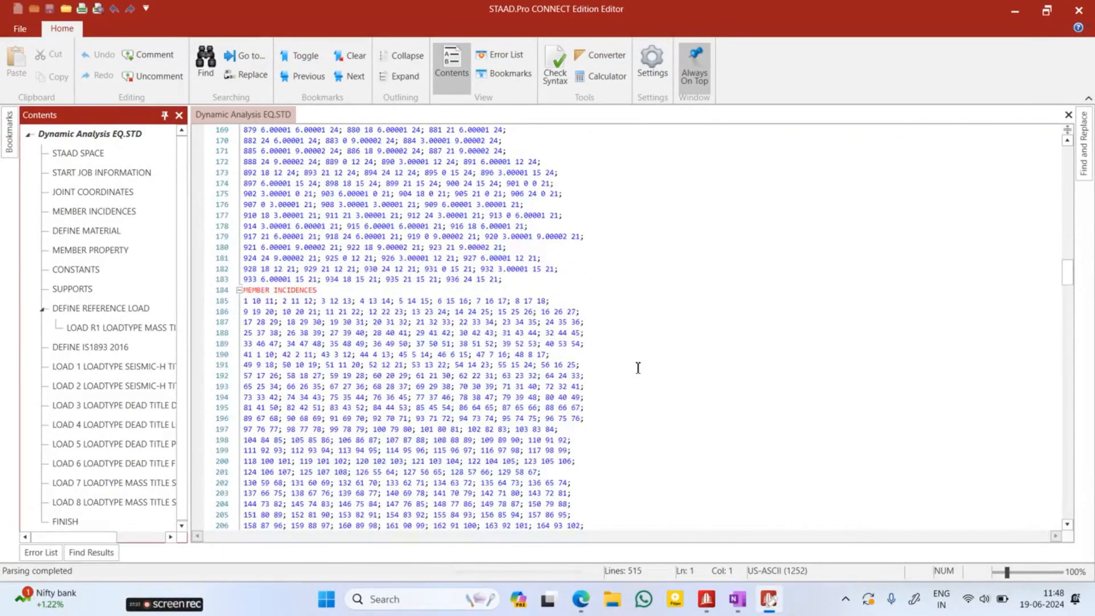
pyautogui.scroll(-20, 643, 362)
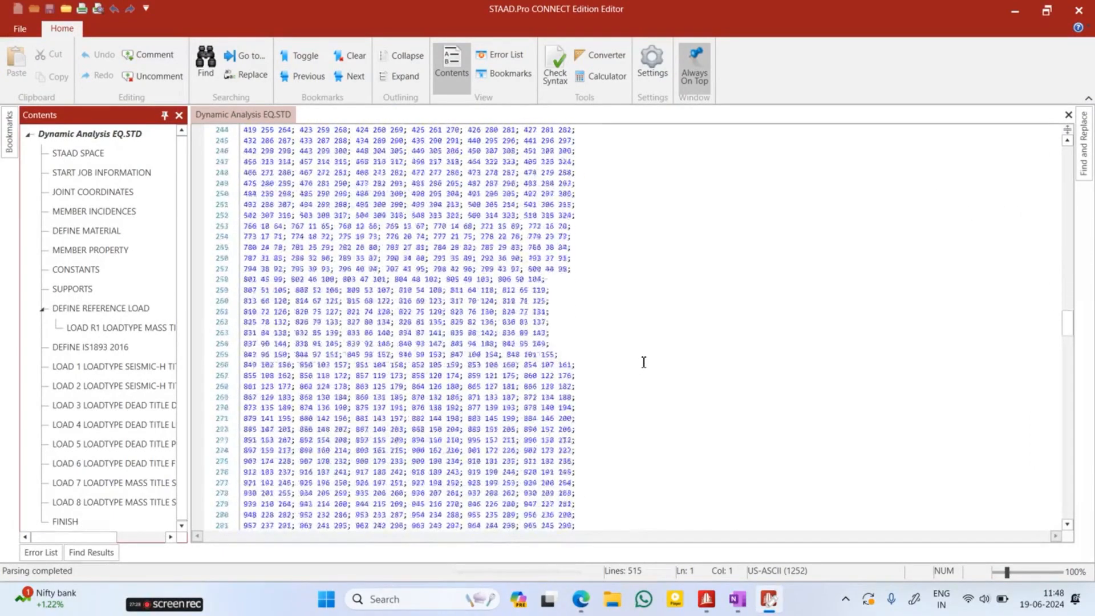
pyautogui.scroll(-20, 646, 362)
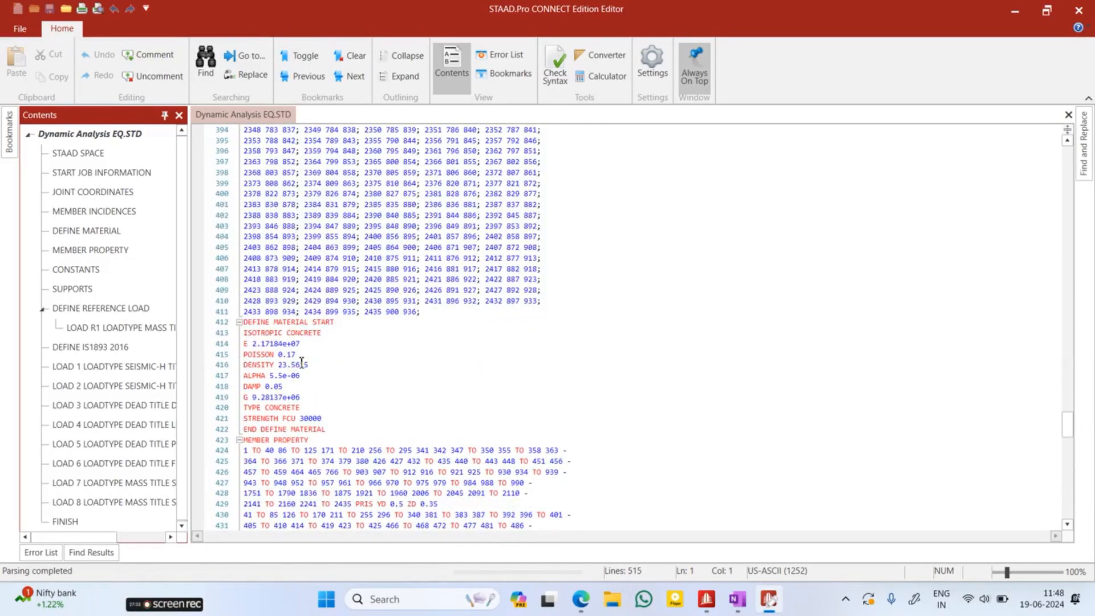
pyautogui.scroll(-2, 302, 363)
pyautogui.scroll(-6, 278, 382)
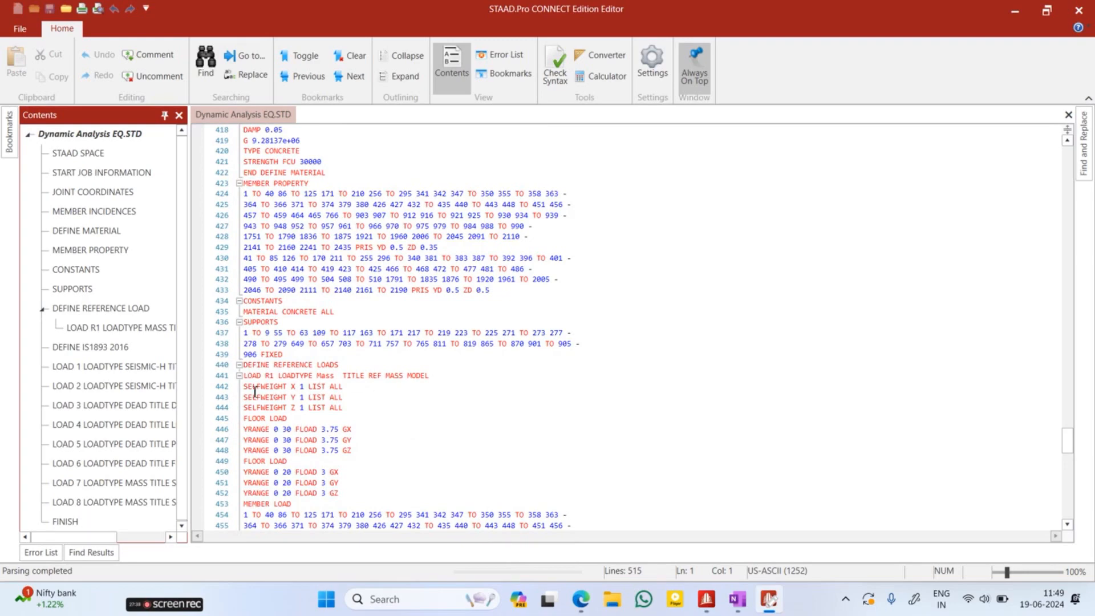
pyautogui.moveTo(247, 386); pyautogui.dragTo(368, 262)
pyautogui.scroll(6, 399, 296)
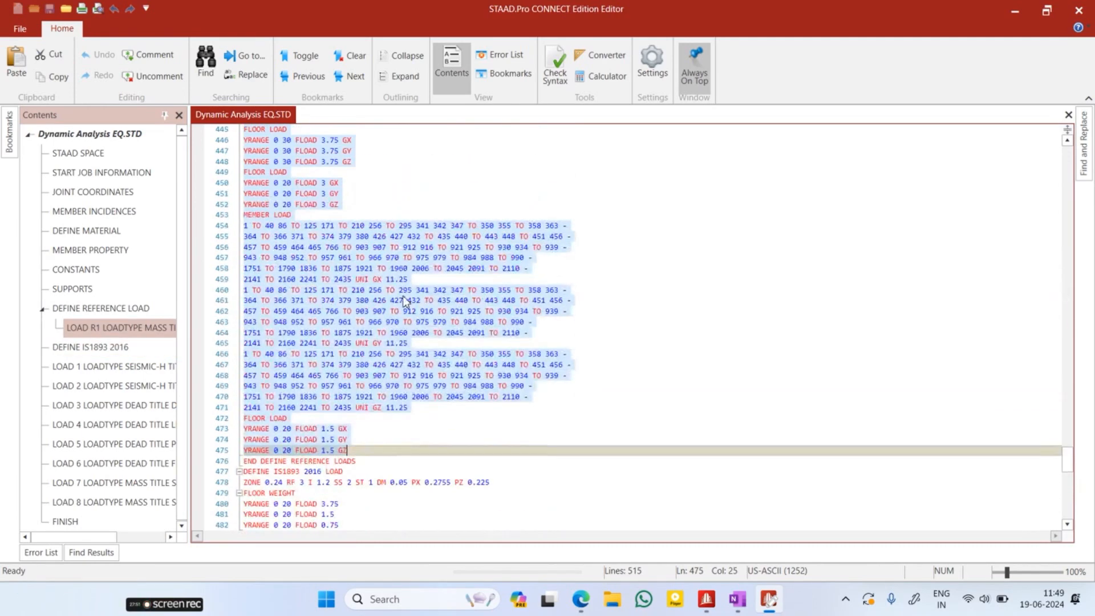
# - Paste the copied reference mass load items beneath the LOAD 7 SpecX line of the command file
pyautogui.scroll(-18, 403, 301)
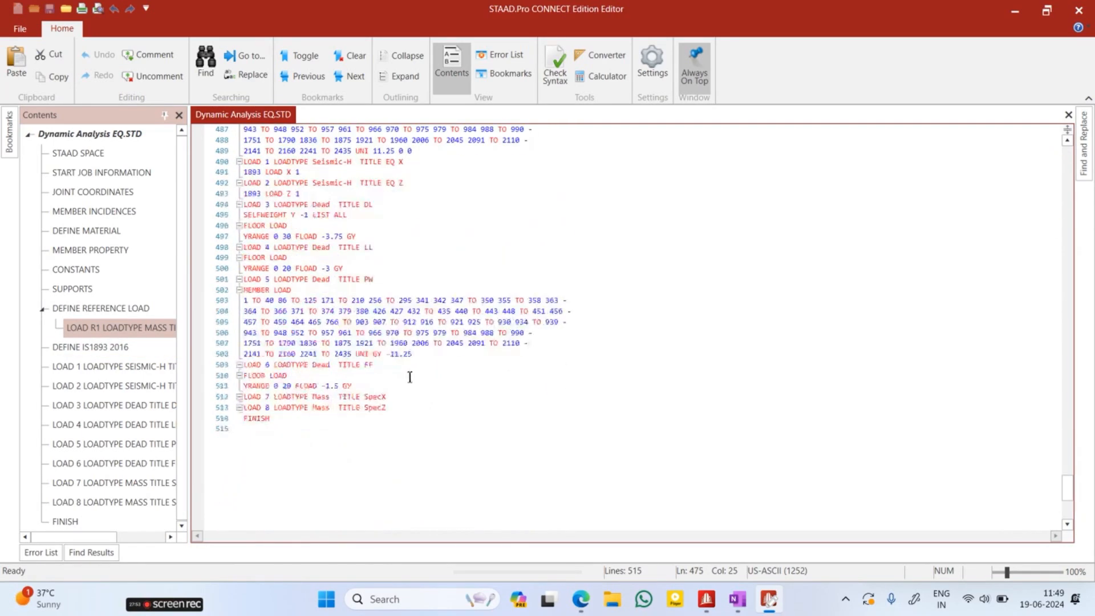
pyautogui.click(399, 268)
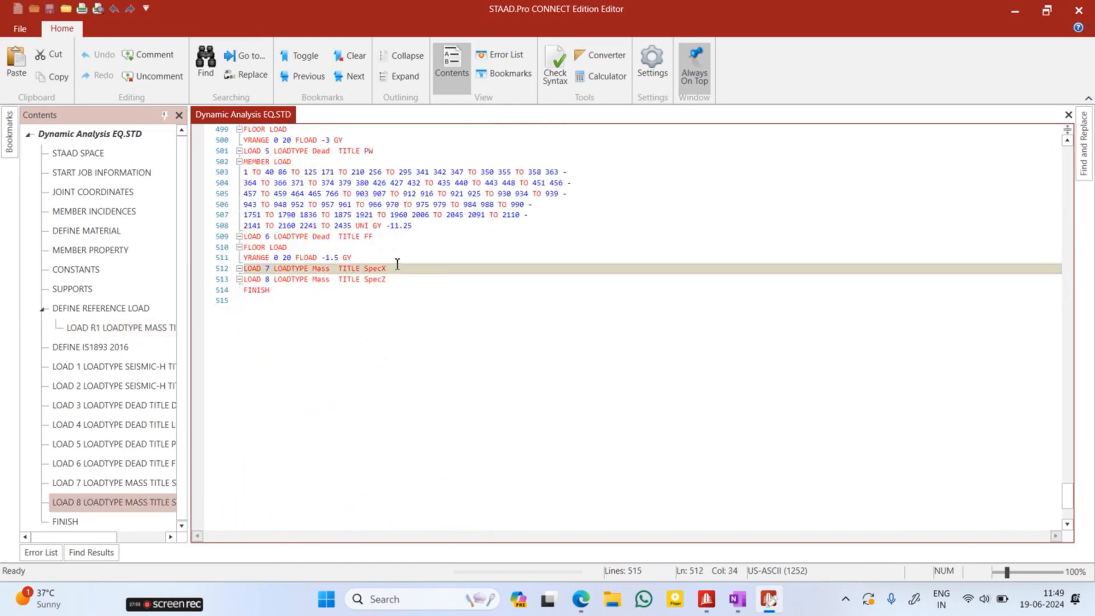
pyautogui.press('Return')
pyautogui.hotkey('ctrl', 'v')
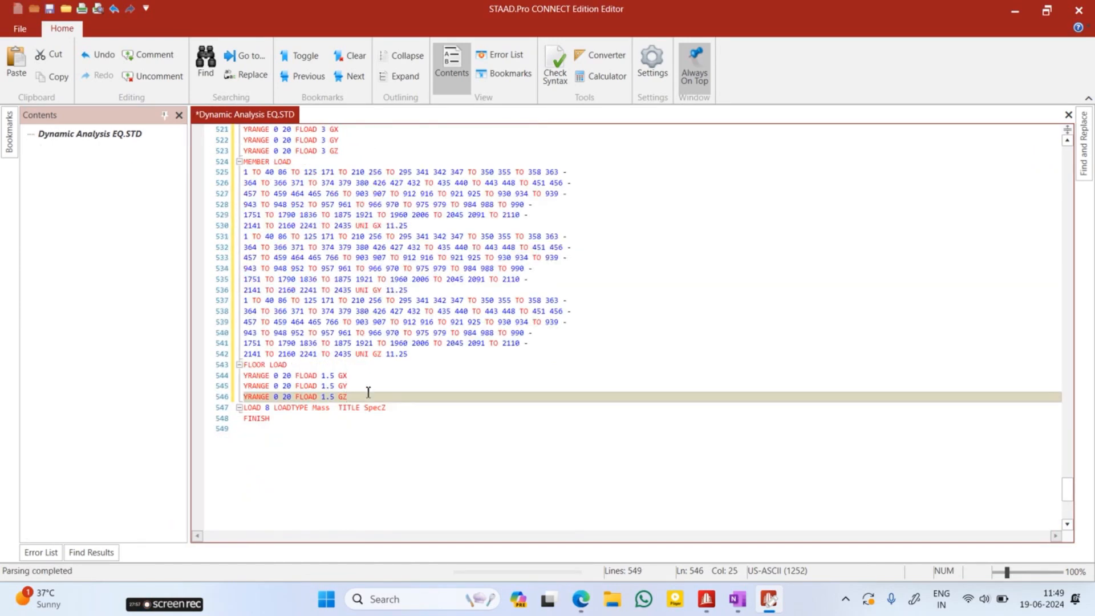
# - Paste the same load items beneath the LOAD 8 SpecZ line, save the command file and close the editor
pyautogui.click(394, 409)
pyautogui.press('Return')
pyautogui.hotkey('ctrl', 'v')
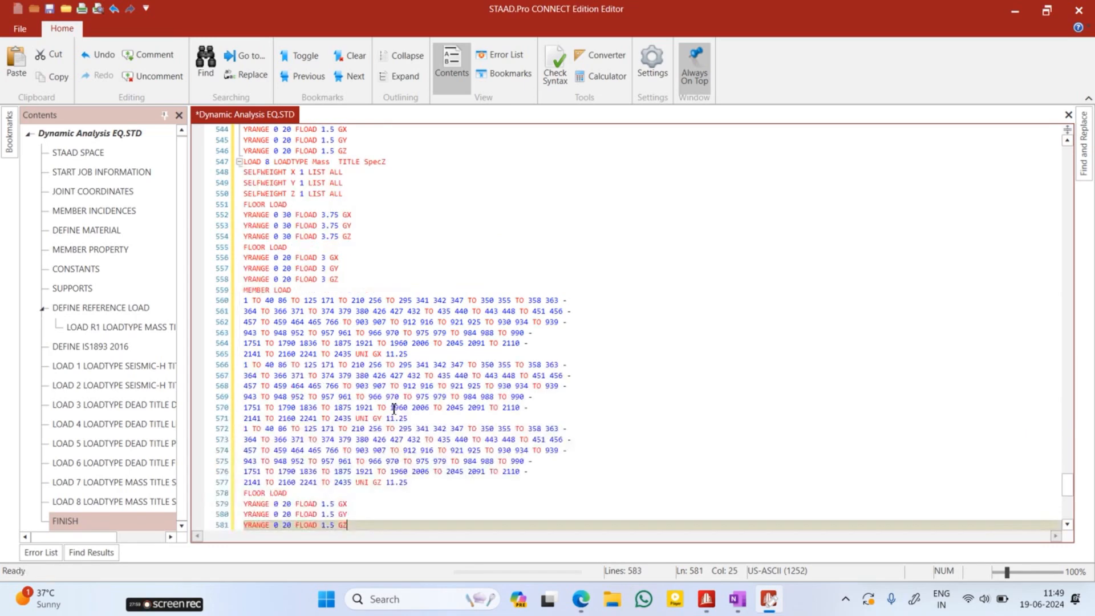
pyautogui.hotkey('ctrl', 's')
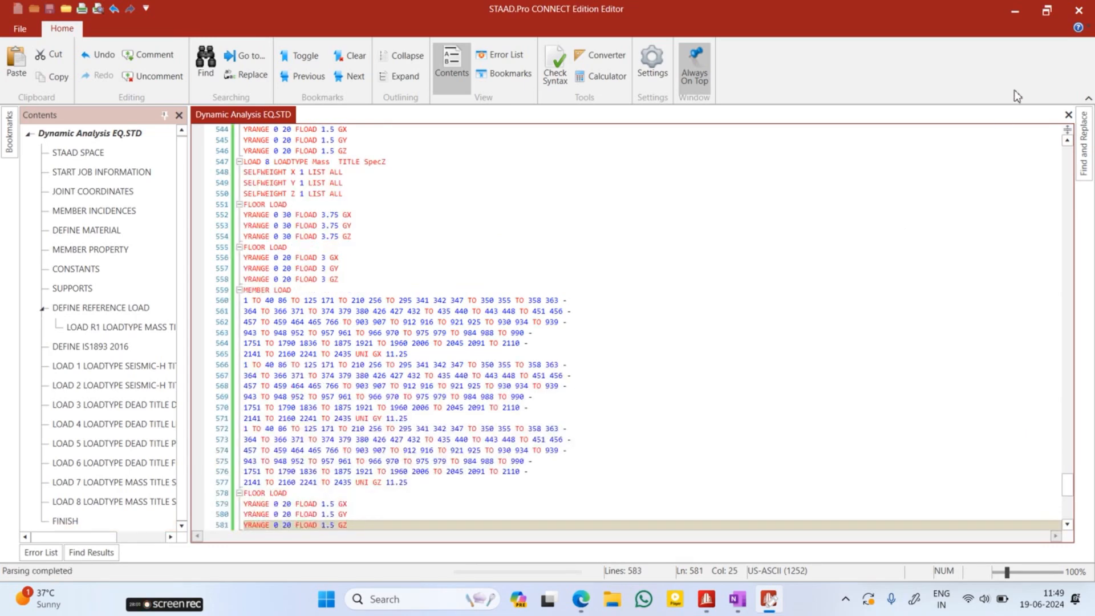
pyautogui.click(1075, 7)
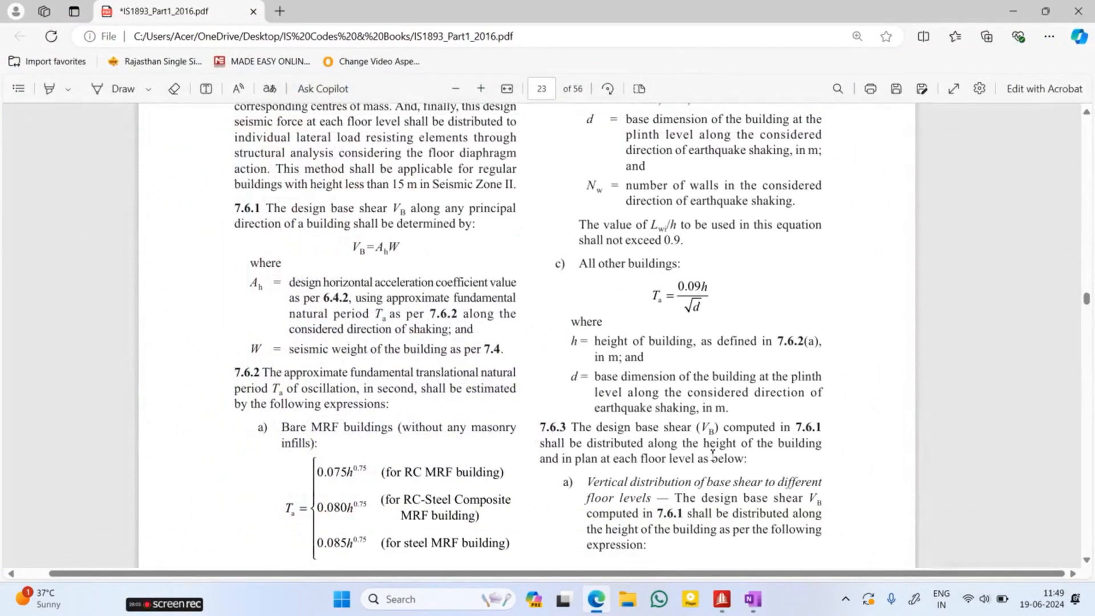
# - Return from the IS 1893 PDF to the STAAD.Pro model and expand load case 7 SPECX to check its load items
pyautogui.click(1013, 11)
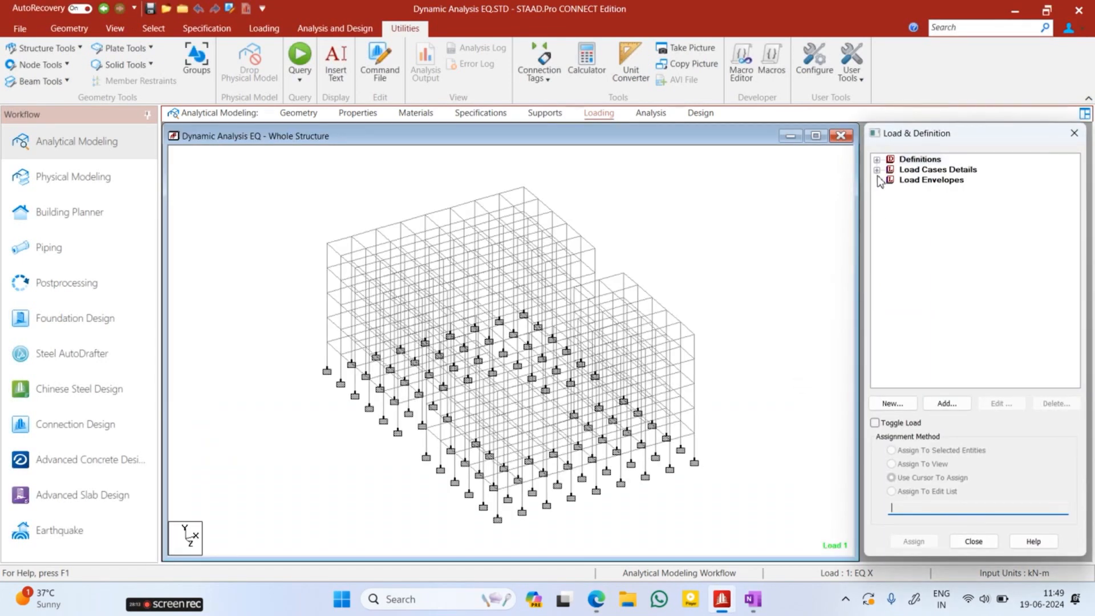
pyautogui.click(876, 170)
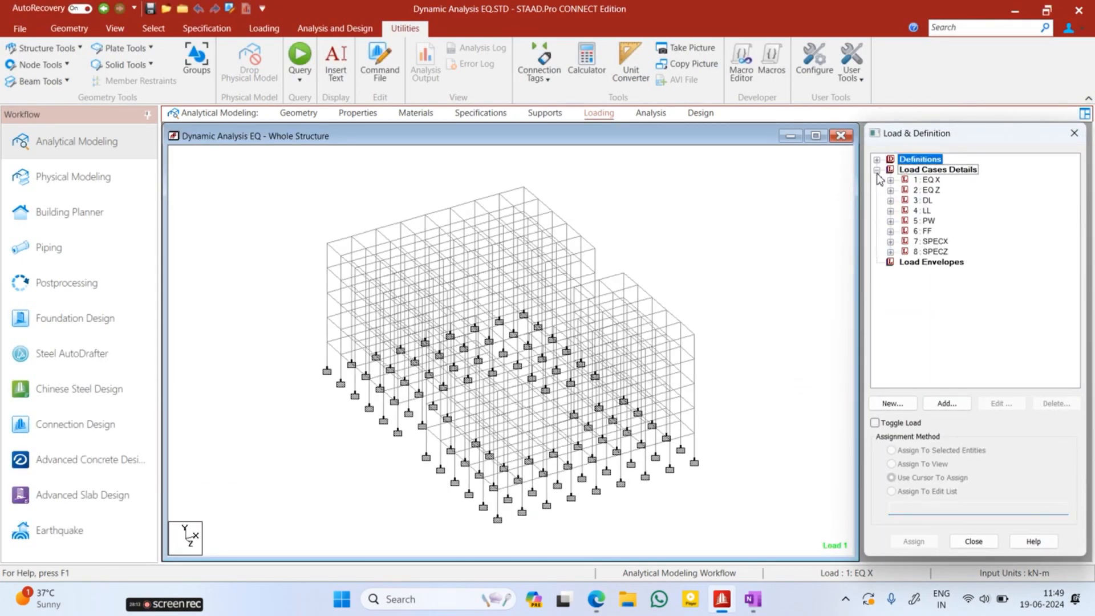
pyautogui.click(890, 241)
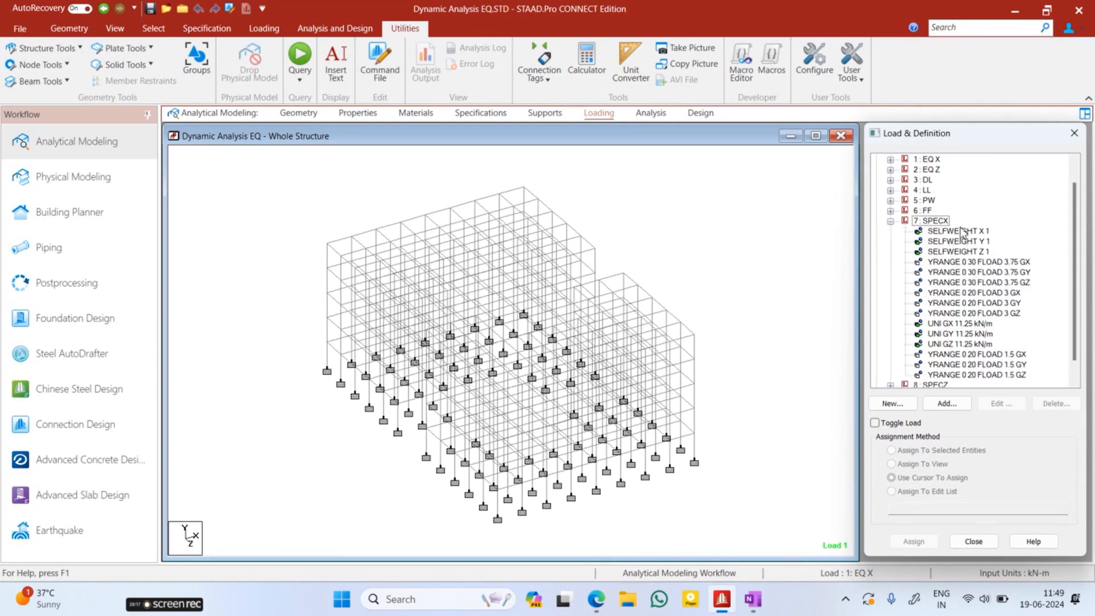
# - Begin a Response Spectrum load item for load case 7 SPECX, using code IS 1893 (Part 1): 2016 and the SRSS combination method
pyautogui.click(939, 222)
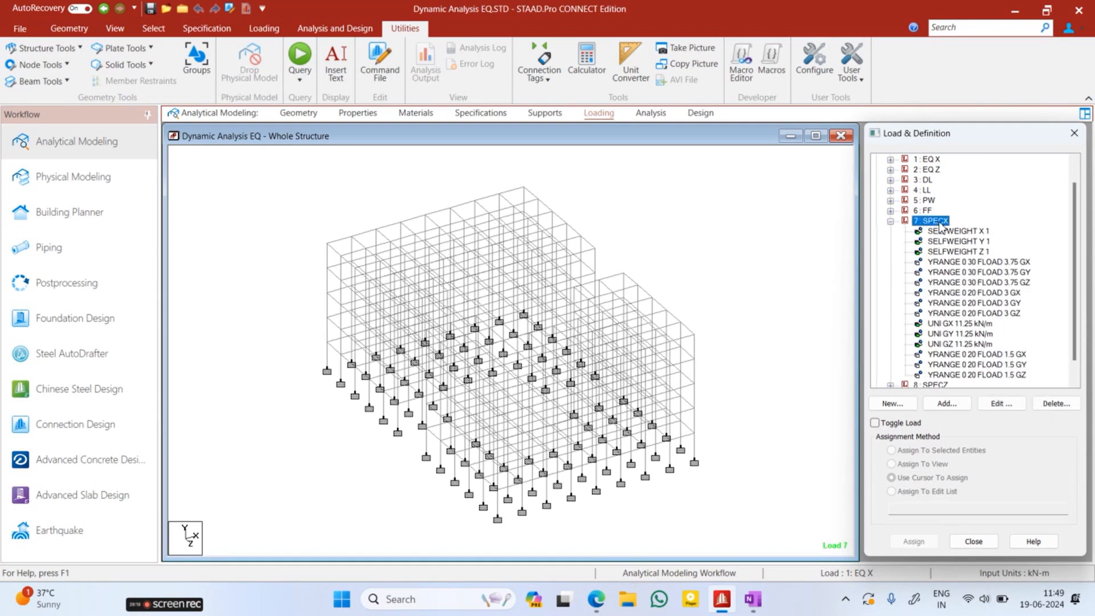
pyautogui.click(947, 402)
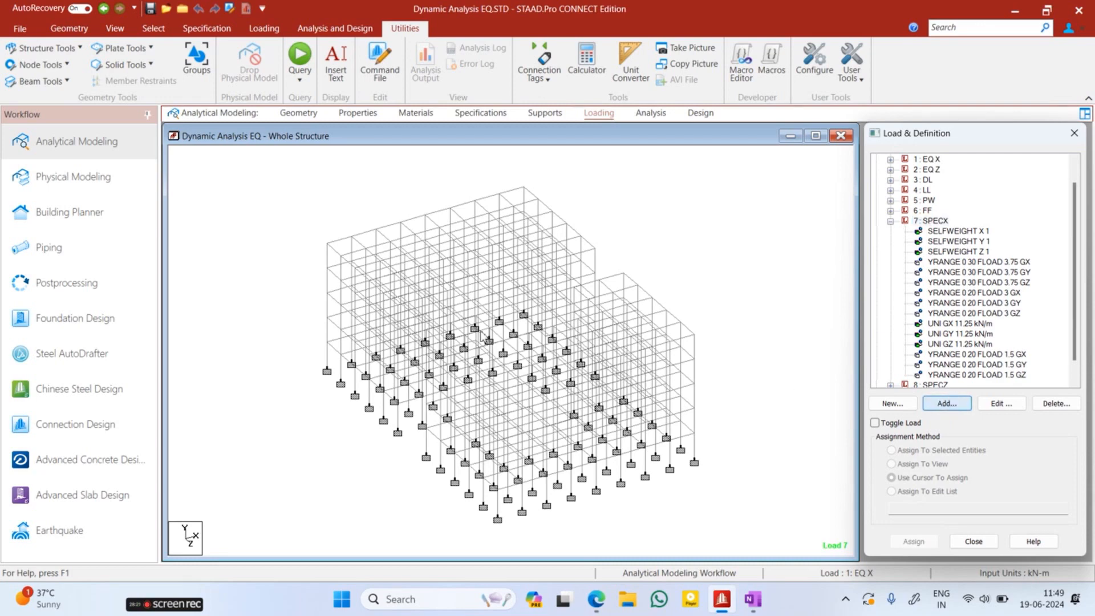
pyautogui.click(318, 246)
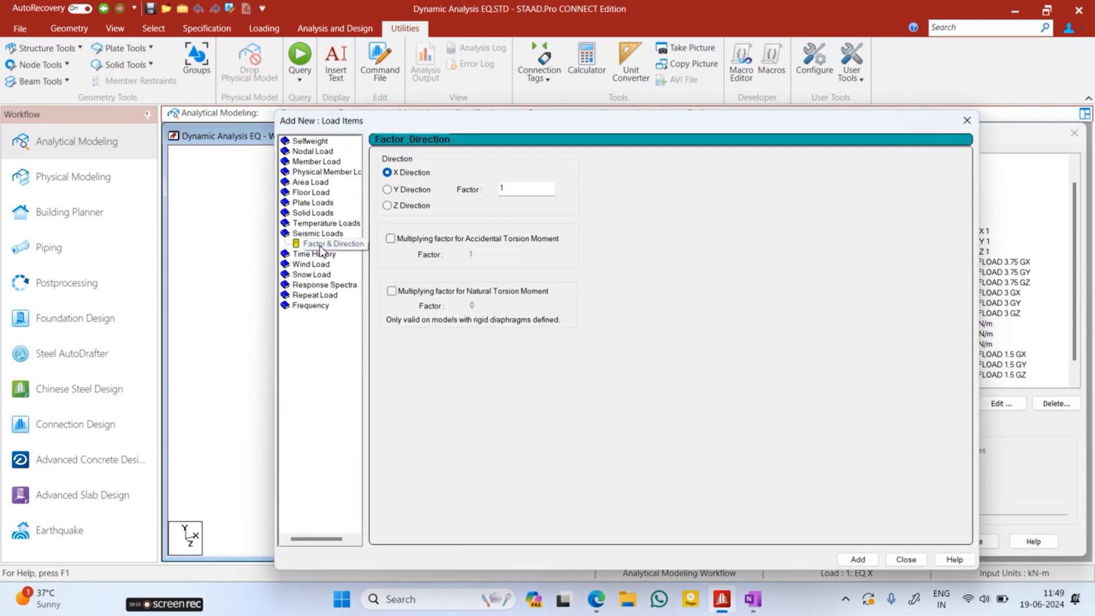
pyautogui.click(324, 285)
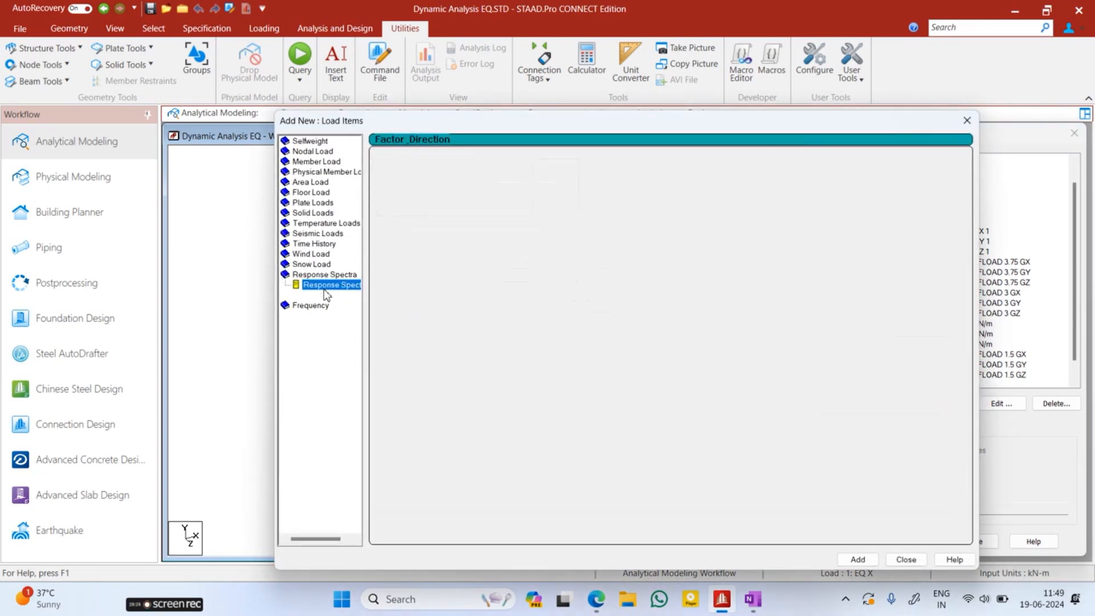
pyautogui.click(463, 162)
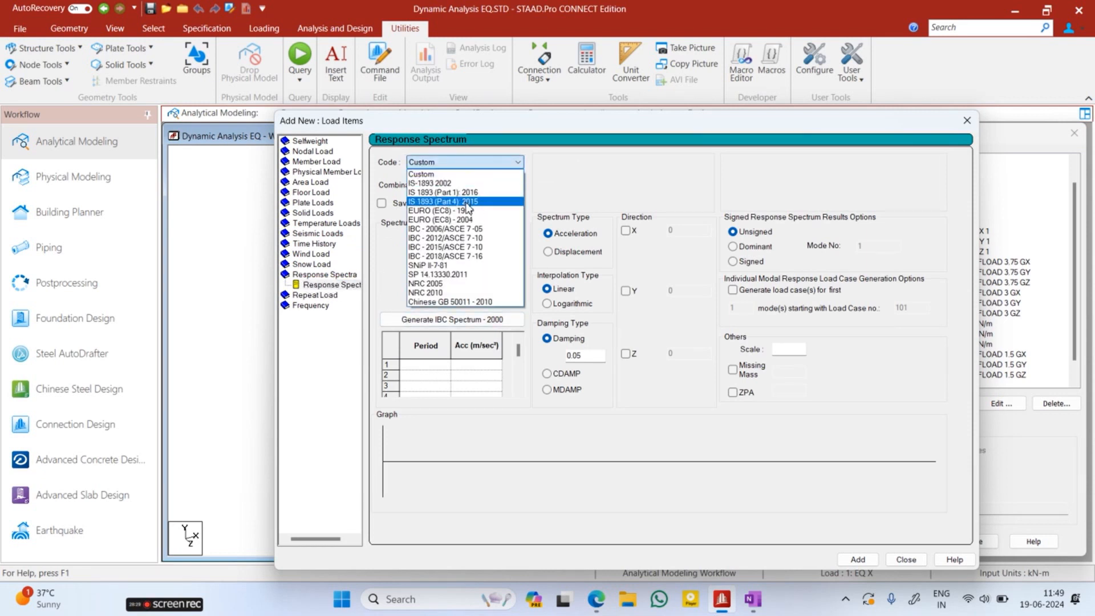
pyautogui.click(468, 193)
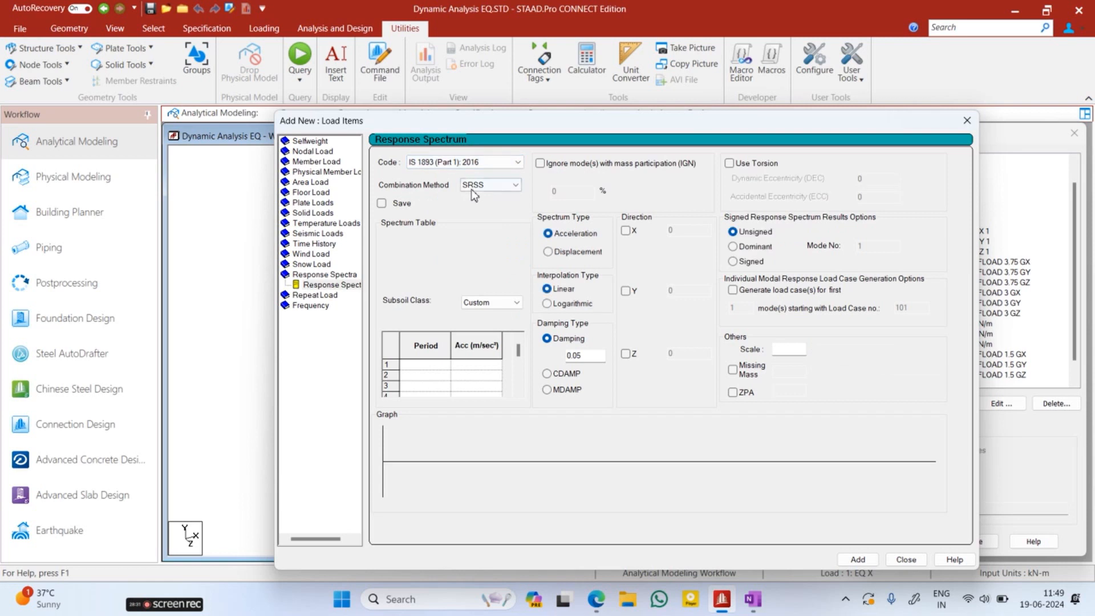
pyautogui.click(477, 185)
pyautogui.click(474, 186)
# - Enable the X direction, set the subsoil class to Medium Soil, and add the response spectrum item to SPECX
pyautogui.click(628, 232)
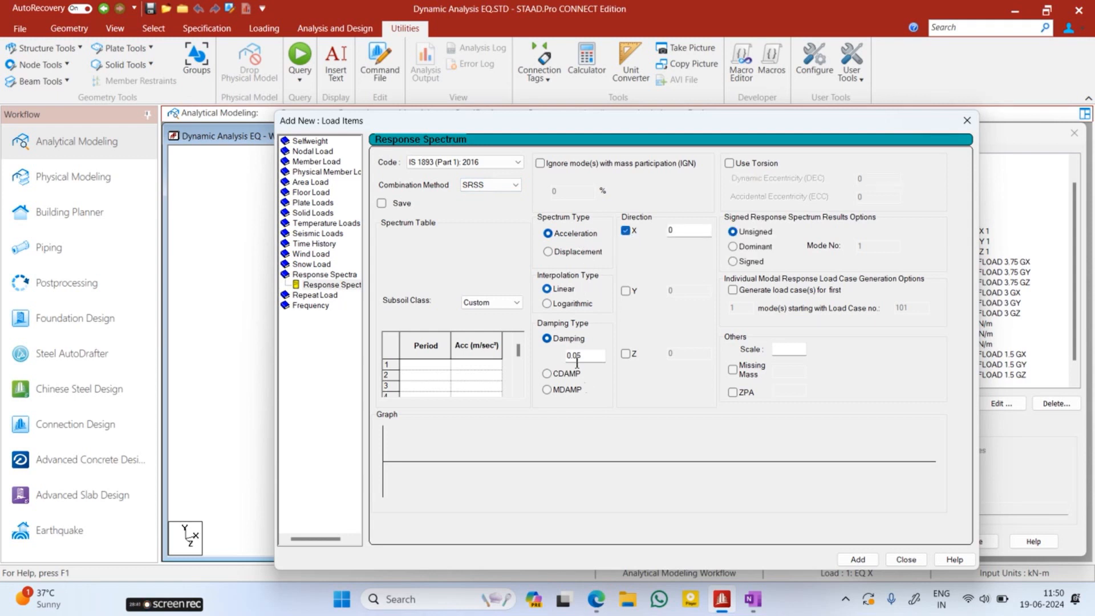
pyautogui.click(485, 299)
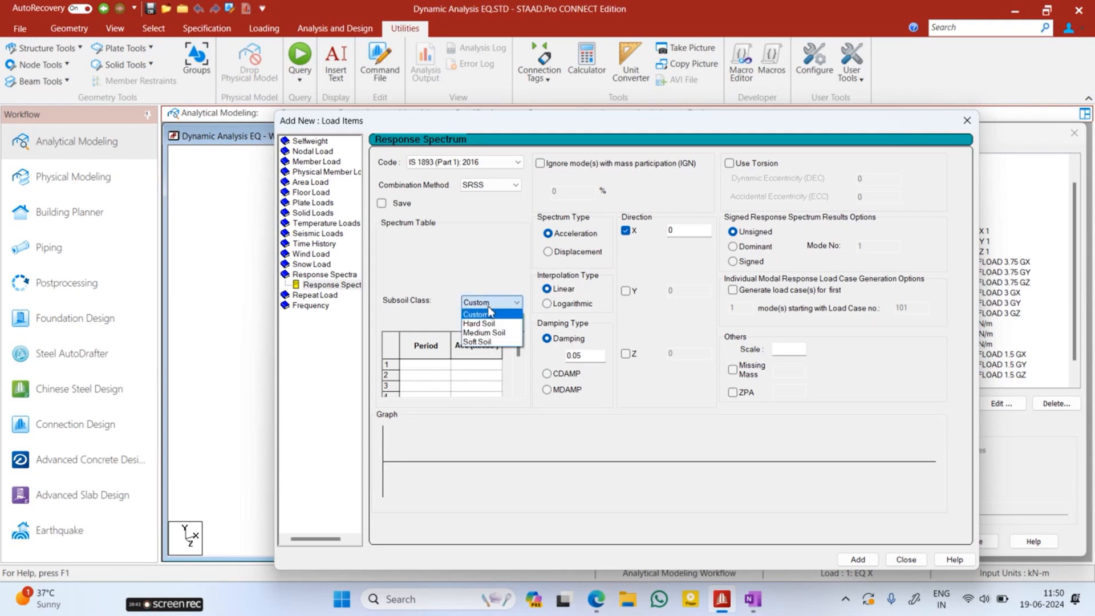
pyautogui.click(496, 336)
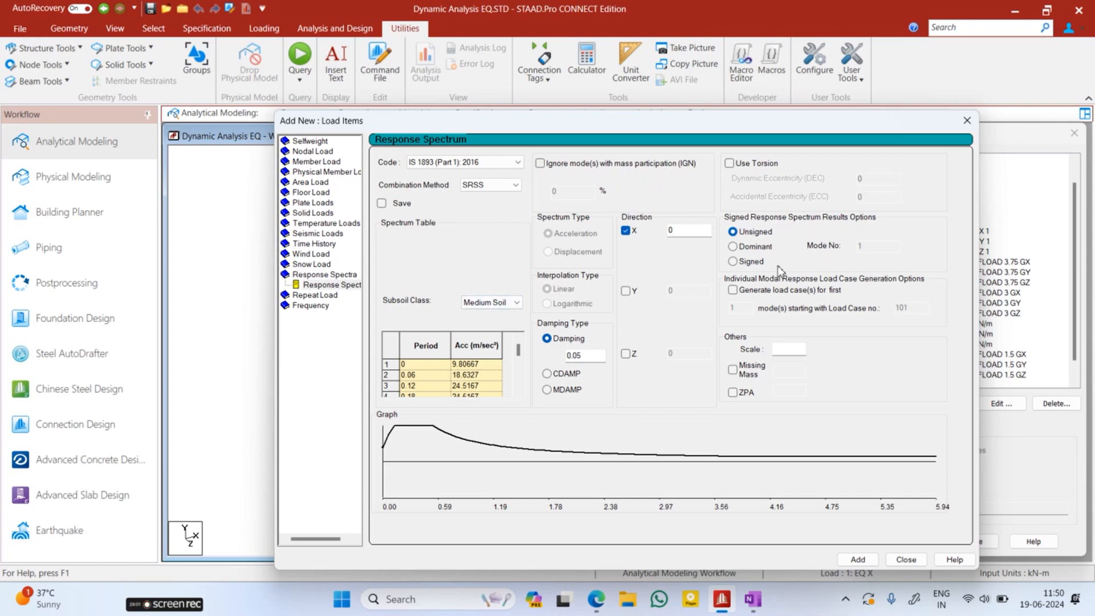
pyautogui.click(844, 560)
pyautogui.click(905, 560)
# - Begin a Response Spectrum load item for load case 8 SPECZ, using code IS 1893 (Part 1): 2016
pyautogui.scroll(-1, 935, 360)
pyautogui.click(933, 355)
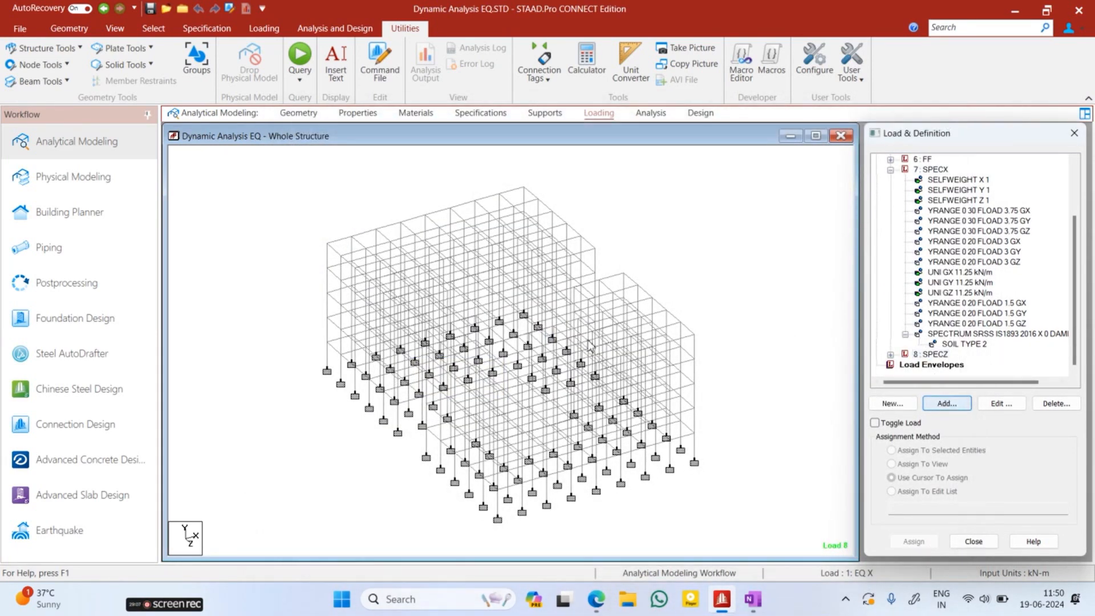
pyautogui.click(946, 404)
pyautogui.click(317, 244)
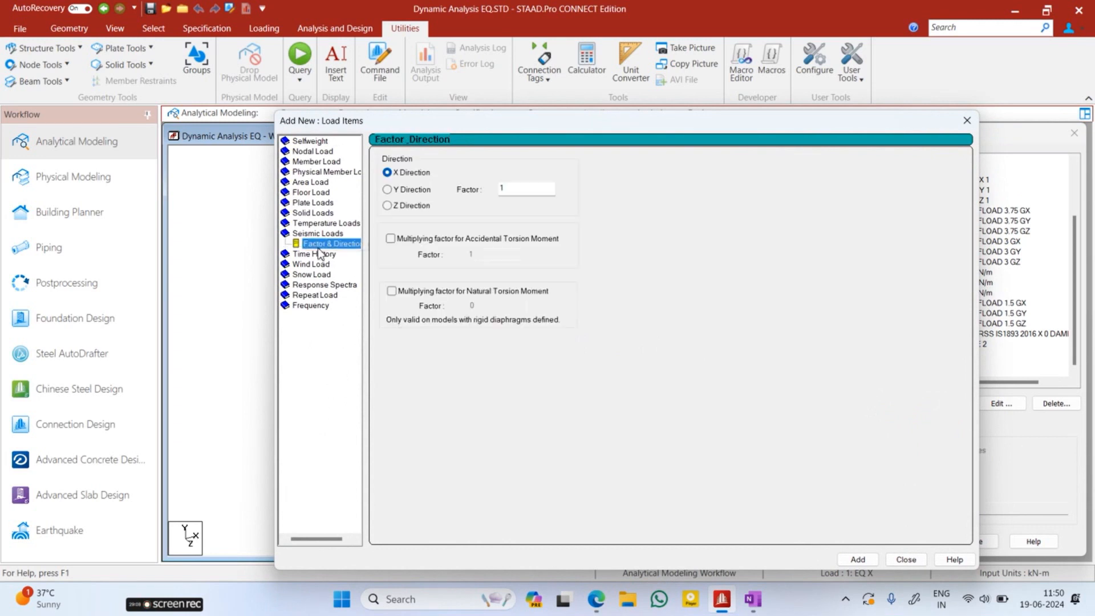
pyautogui.click(327, 285)
pyautogui.click(460, 162)
pyautogui.click(443, 192)
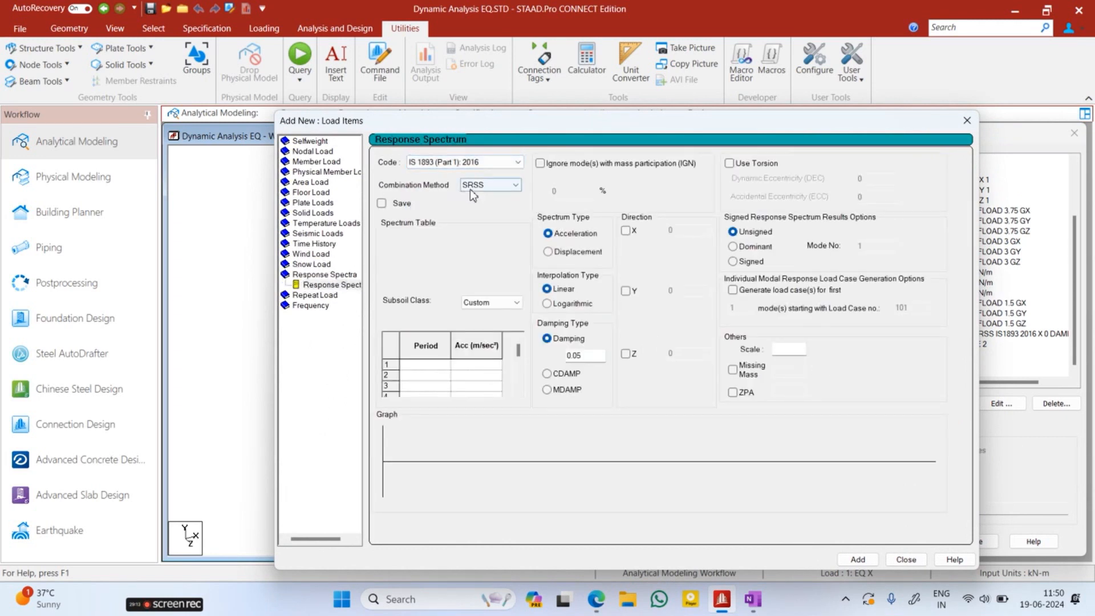
# - Set the subsoil class to Medium Soil, enable the Z direction, and add the response spectrum item to SPECZ
pyautogui.click(490, 302)
pyautogui.click(484, 332)
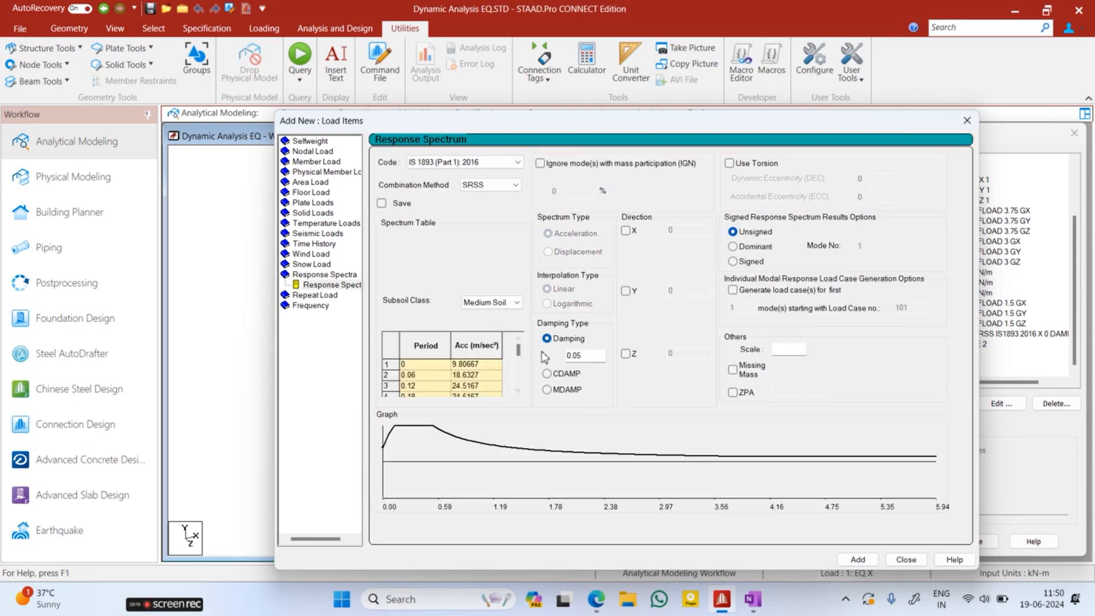
pyautogui.click(626, 353)
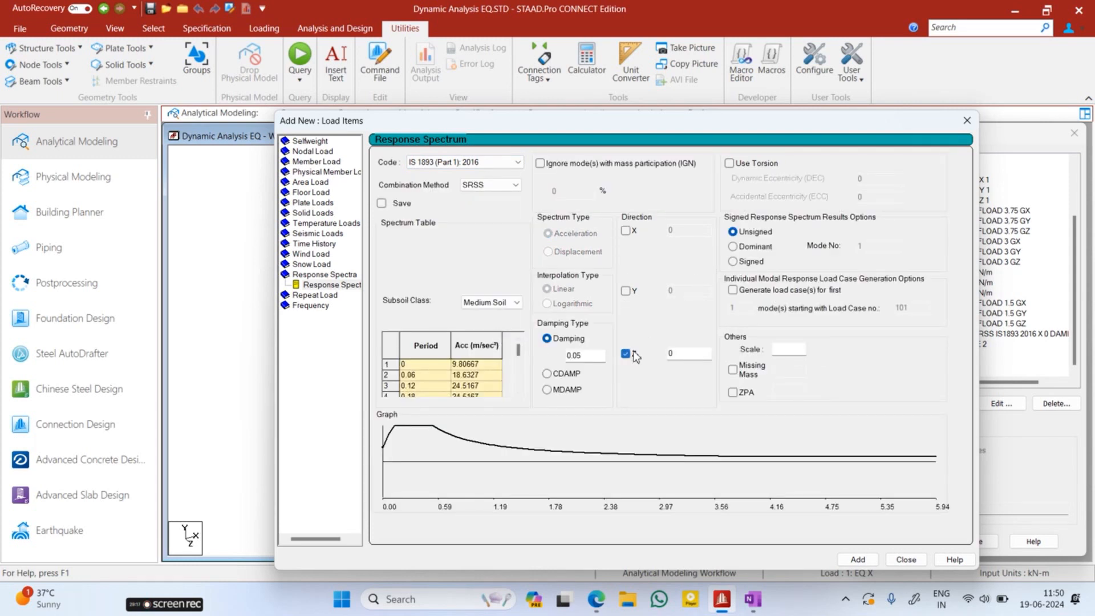
pyautogui.click(855, 559)
pyautogui.click(903, 559)
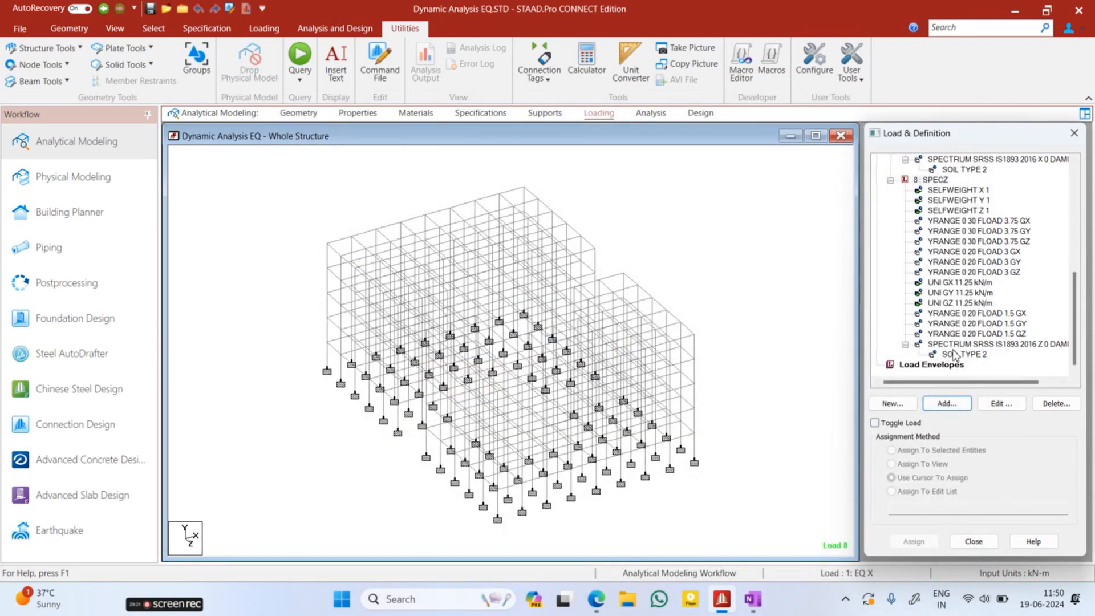
# - Expand load case 7 SPECX in the loading list and inspect its YRANGE 0 20 FLOAD 1.5 GZ floor load
pyautogui.click(958, 354)
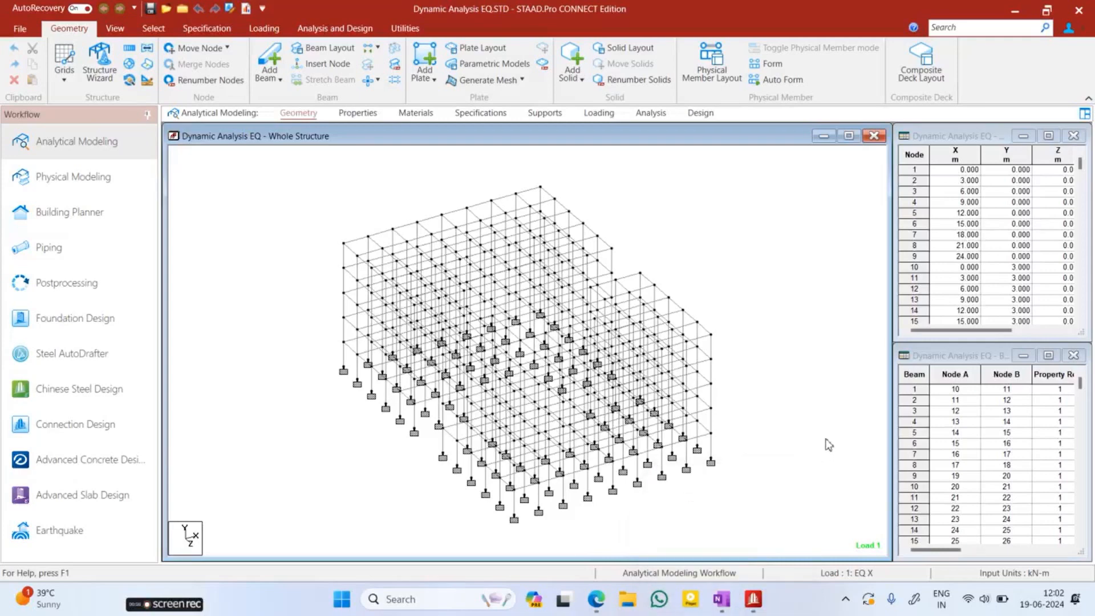
pyautogui.click(599, 113)
pyautogui.click(879, 170)
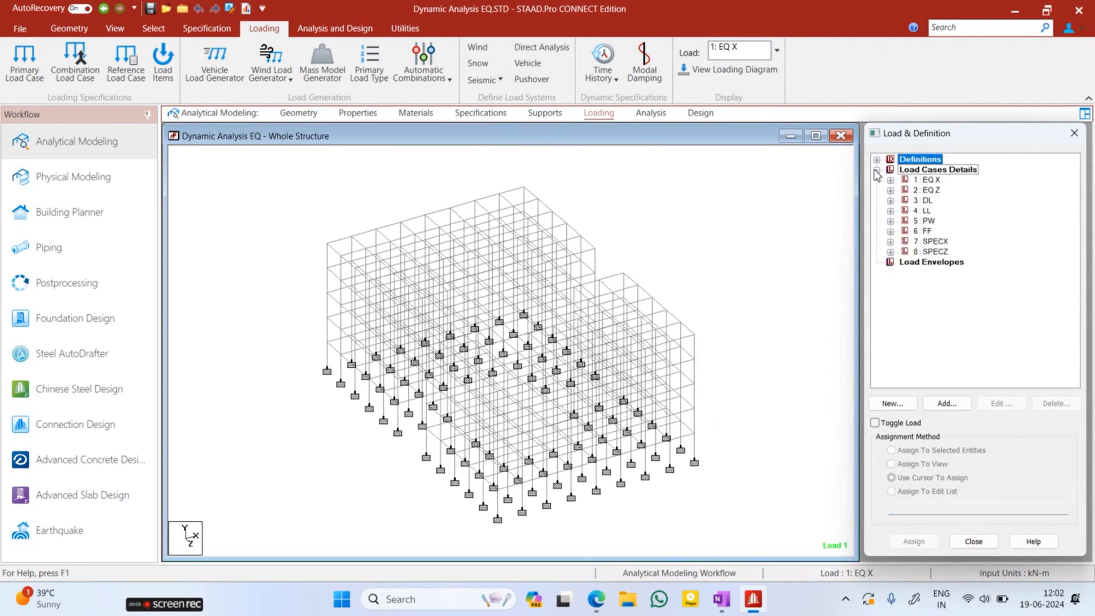
pyautogui.click(893, 242)
pyautogui.scroll(-1, 972, 336)
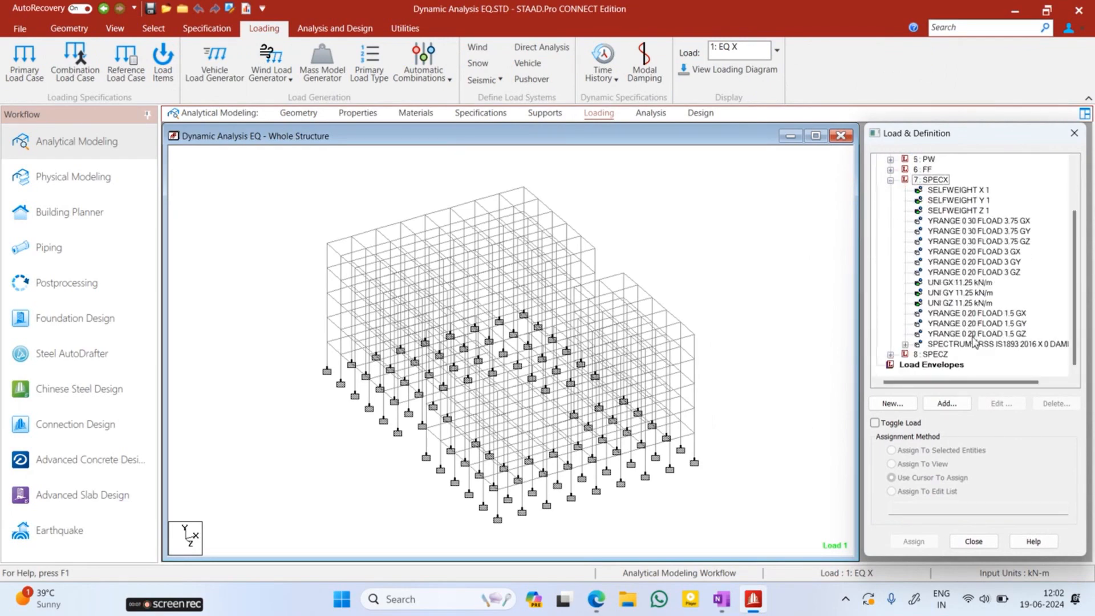
pyautogui.click(974, 334)
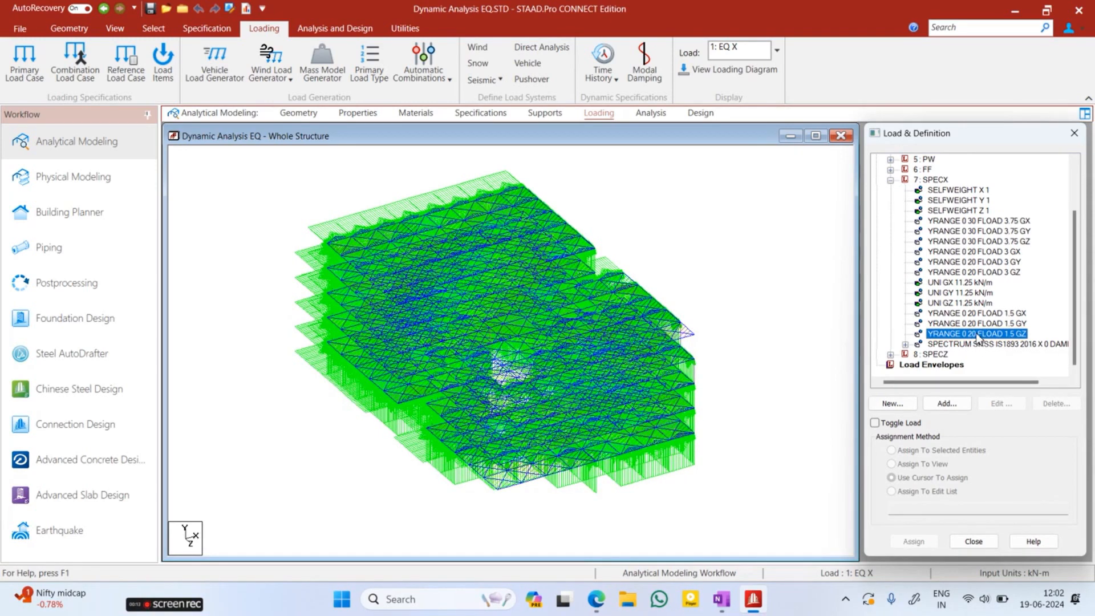
pyautogui.doubleClick(977, 334)
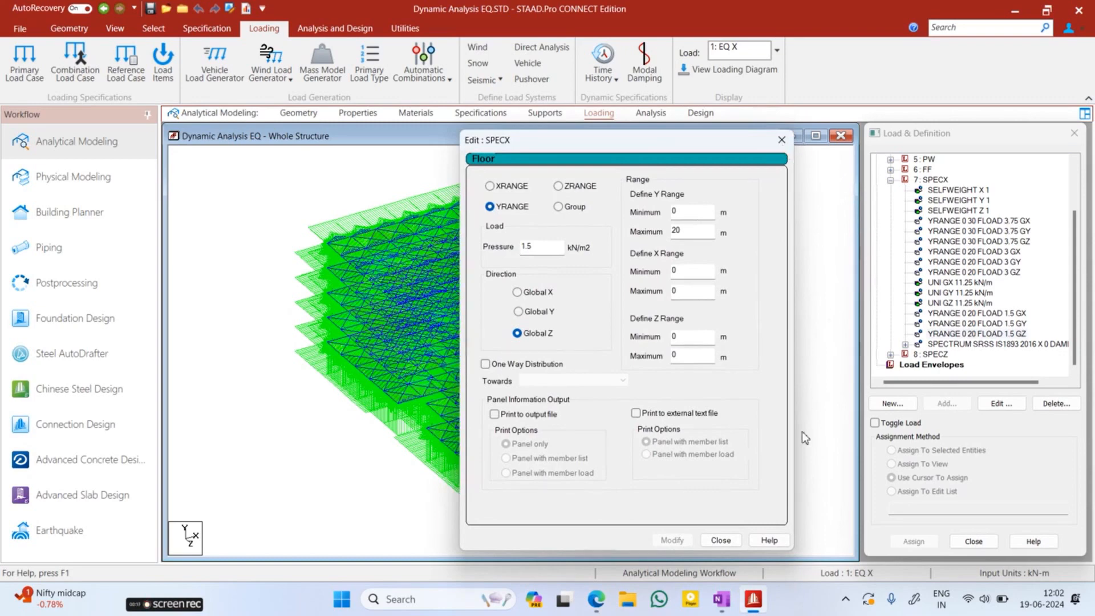
pyautogui.click(782, 140)
# - Open the SPECX response spectrum item for editing, with its X direction factor ready for entry
pyautogui.click(996, 344)
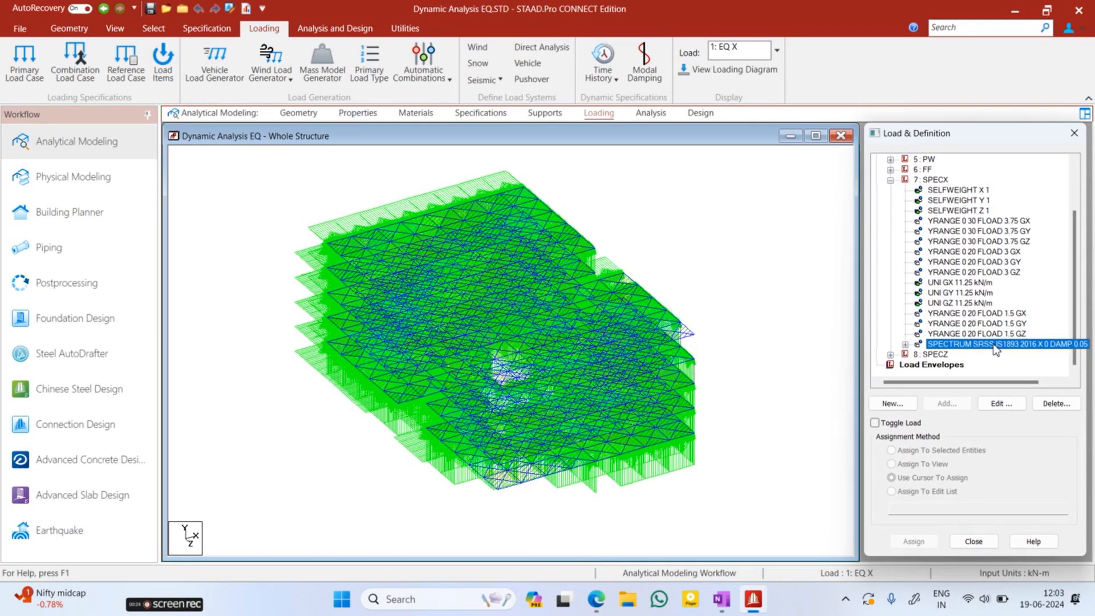
pyautogui.doubleClick(995, 344)
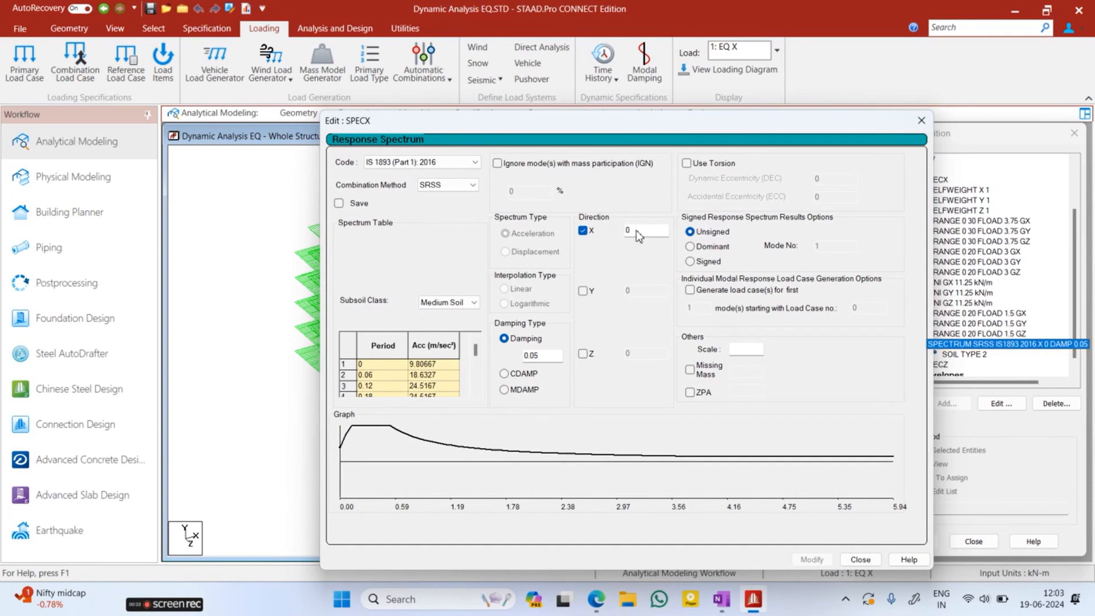
pyautogui.click(640, 232)
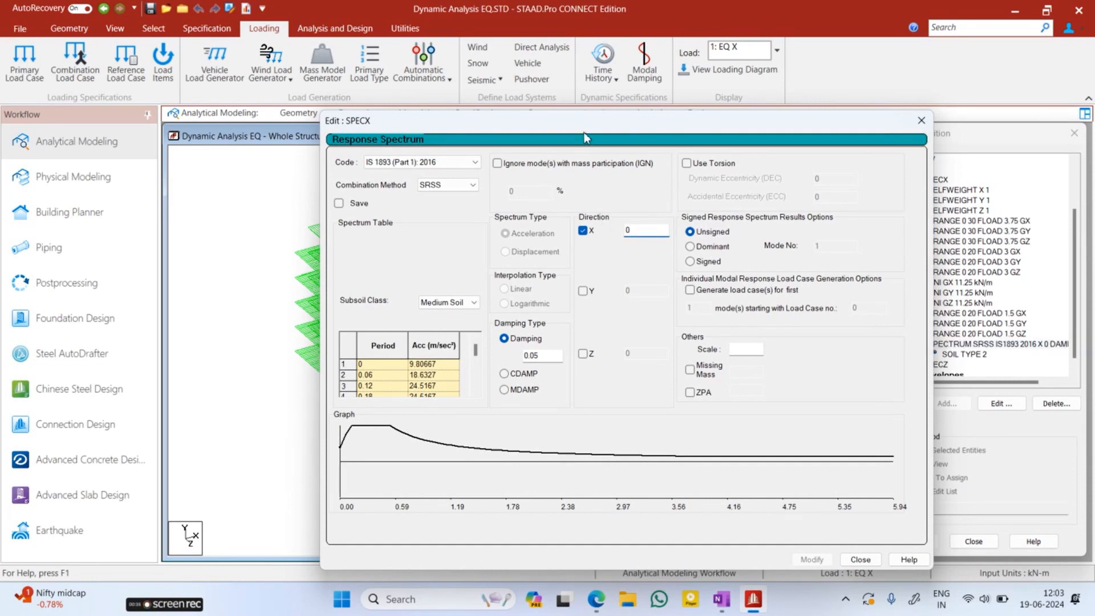
pyautogui.moveTo(584, 131); pyautogui.dragTo(561, 105)
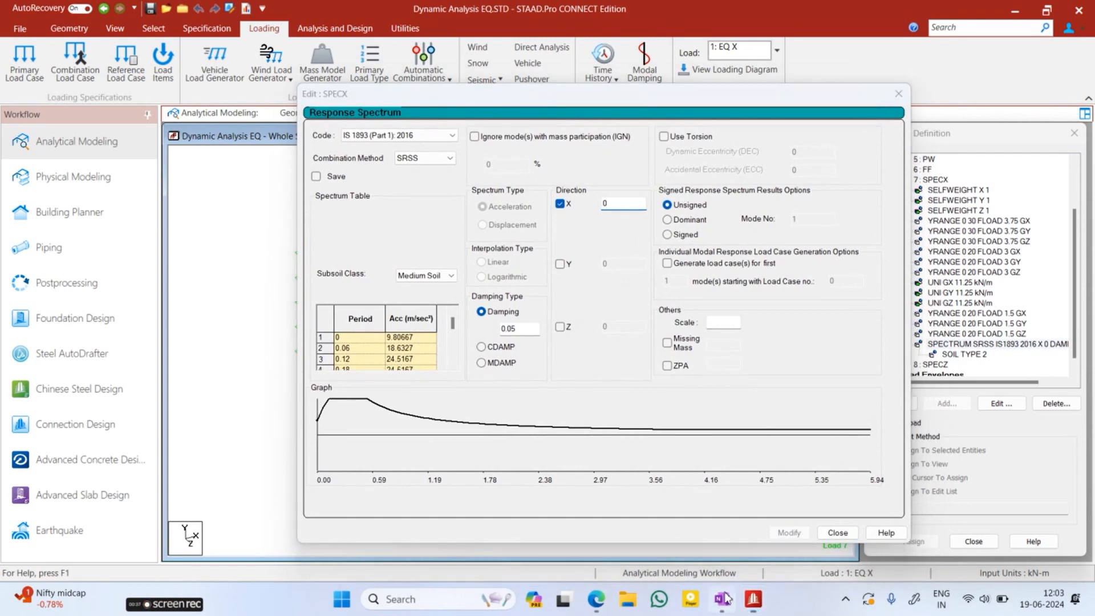
# - Switch to OneNote and handwrite "scale factor =" in a blank area of the notes page
pyautogui.click(726, 598)
pyautogui.scroll(-10, 650, 401)
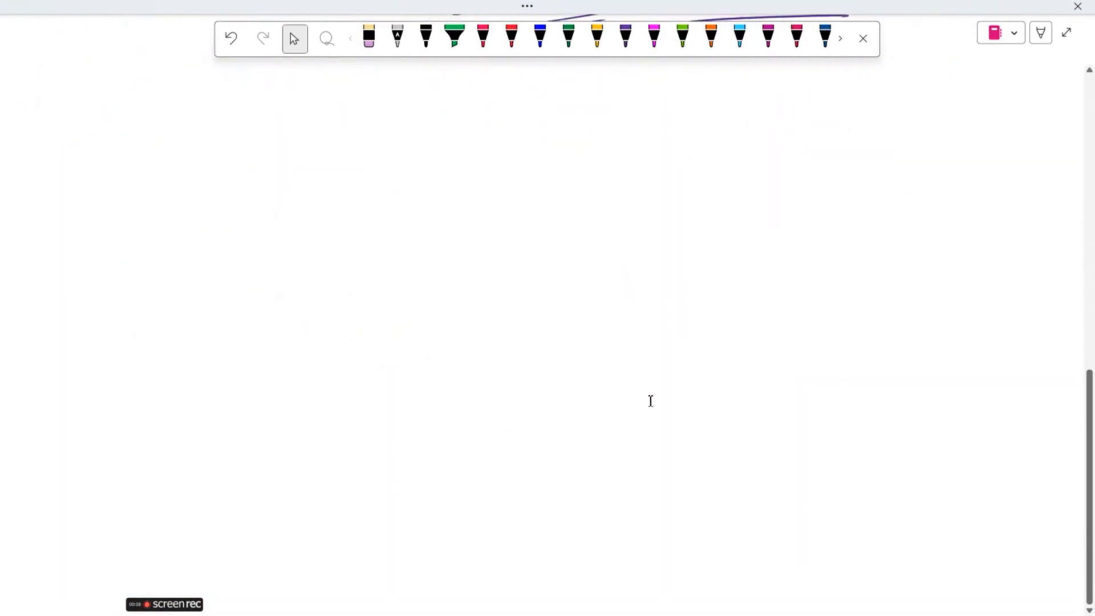
pyautogui.moveTo(67, 146); pyautogui.dragTo(185, 129)
pyautogui.moveTo(122, 150); pyautogui.dragTo(106, 191)
pyautogui.moveTo(118, 167); pyautogui.dragTo(138, 177)
pyautogui.moveTo(163, 147)
pyautogui.mouseDown()
pyautogui.moveTo(155, 174)
pyautogui.moveTo(171, 160)
pyautogui.mouseUp()
pyautogui.moveTo(165, 169); pyautogui.dragTo(186, 163)
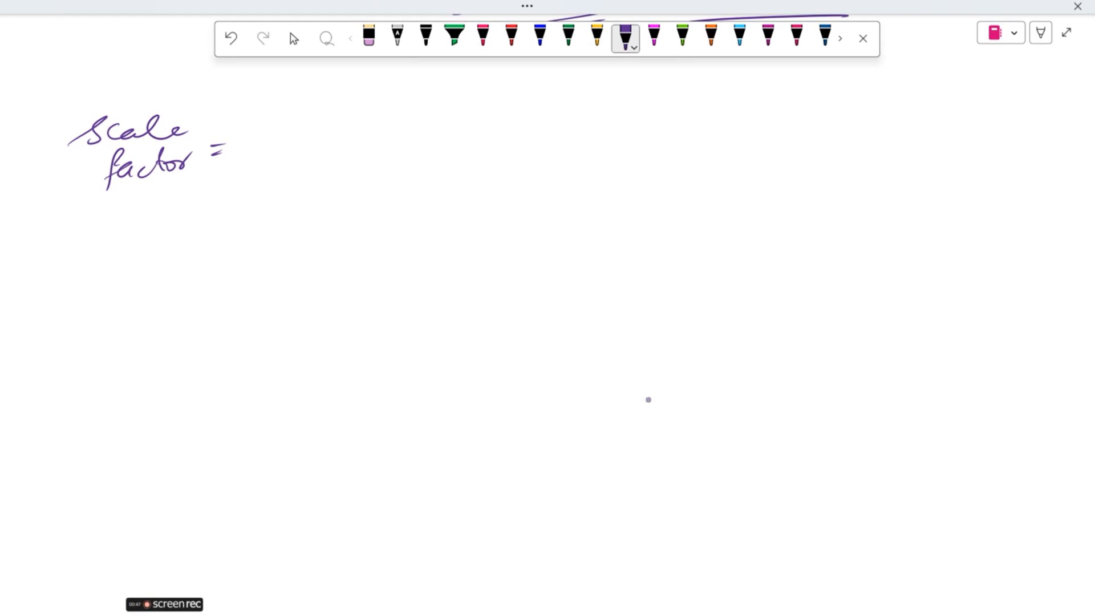
# - Handwrite the formula (Z/2) × (R/I) after the equals sign, frame it, and add a check mark and an arrow
pyautogui.moveTo(290, 117); pyautogui.dragTo(313, 136)
pyautogui.moveTo(292, 148); pyautogui.dragTo(318, 154)
pyautogui.moveTo(311, 114); pyautogui.dragTo(311, 172)
pyautogui.moveTo(276, 115); pyautogui.dragTo(285, 164)
pyautogui.moveTo(343, 130)
pyautogui.mouseDown()
pyautogui.moveTo(352, 143)
pyautogui.moveTo(399, 144)
pyautogui.mouseUp()
pyautogui.moveTo(378, 153); pyautogui.dragTo(392, 152)
pyautogui.moveTo(387, 154); pyautogui.dragTo(397, 166)
pyautogui.moveTo(409, 110)
pyautogui.mouseDown()
pyautogui.moveTo(413, 169)
pyautogui.moveTo(403, 183)
pyautogui.mouseUp()
pyautogui.moveTo(376, 113); pyautogui.dragTo(381, 174)
pyautogui.moveTo(256, 91)
pyautogui.mouseDown()
pyautogui.moveTo(387, 91)
pyautogui.moveTo(435, 192)
pyautogui.moveTo(234, 190)
pyautogui.moveTo(257, 93)
pyautogui.mouseUp()
pyautogui.moveTo(261, 198); pyautogui.dragTo(336, 175)
pyautogui.moveTo(260, 199); pyautogui.dragTo(352, 178)
pyautogui.moveTo(431, 153)
pyautogui.mouseDown()
pyautogui.moveTo(485, 150)
pyautogui.moveTo(483, 161)
pyautogui.mouseUp()
pyautogui.moveTo(457, 143); pyautogui.dragTo(473, 178)
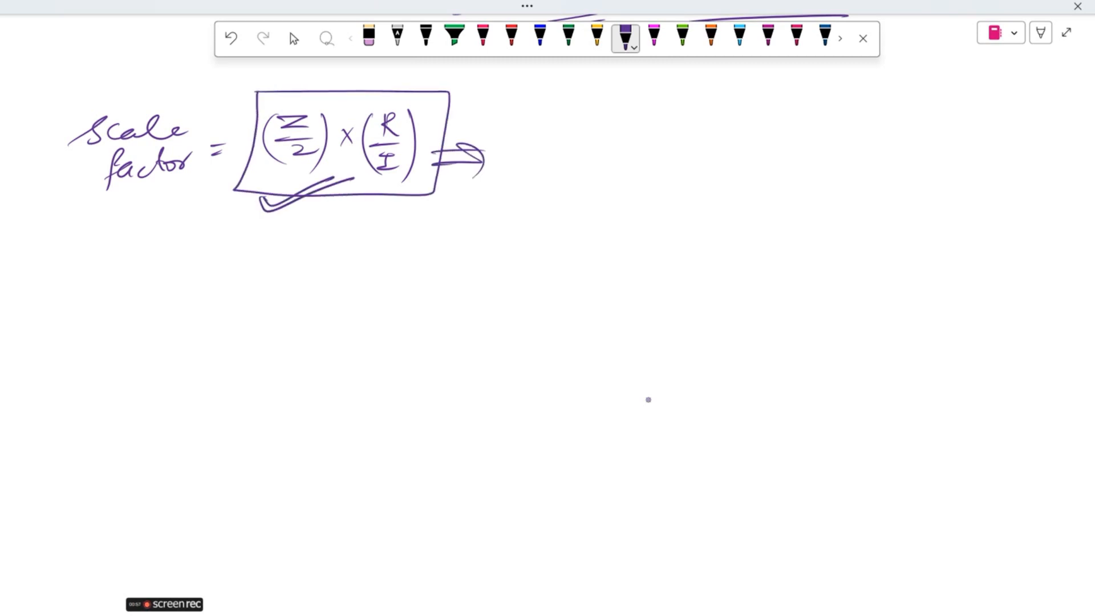
# - Handwrite the substituted values 0.24/2 × 3/1.2 after the arrow
pyautogui.moveTo(566, 115); pyautogui.dragTo(573, 117)
pyautogui.click(580, 124)
pyautogui.moveTo(595, 118); pyautogui.dragTo(630, 121)
pyautogui.moveTo(637, 114); pyautogui.dragTo(625, 139)
pyautogui.moveTo(544, 142); pyautogui.dragTo(653, 139)
pyautogui.moveTo(580, 155); pyautogui.dragTo(597, 170)
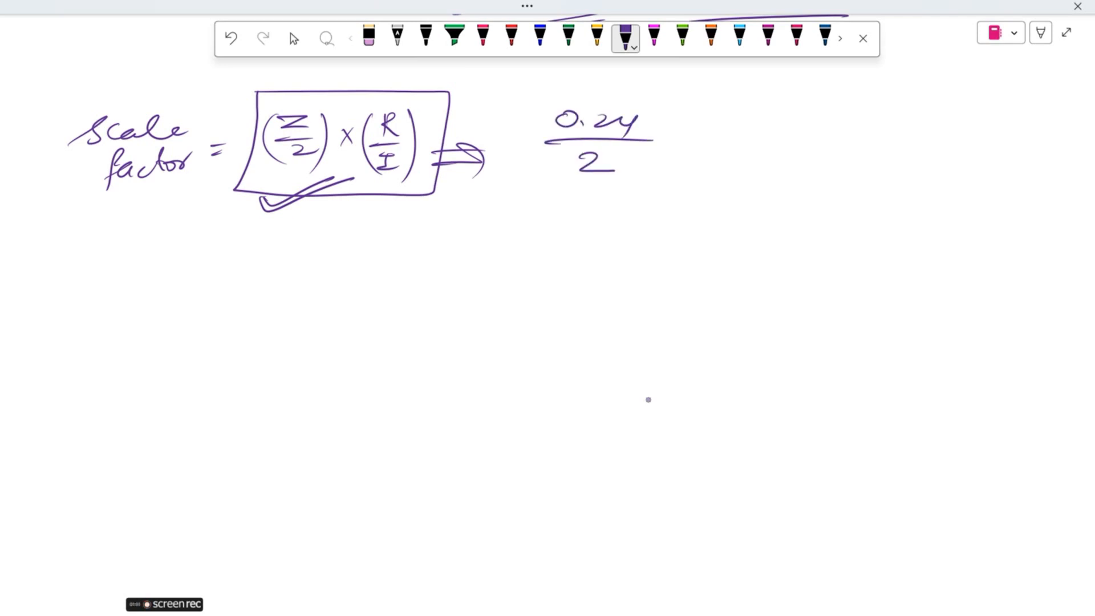
pyautogui.moveTo(663, 135); pyautogui.dragTo(677, 148)
pyautogui.moveTo(679, 134); pyautogui.dragTo(654, 151)
pyautogui.moveTo(715, 112)
pyautogui.mouseDown()
pyautogui.moveTo(714, 132)
pyautogui.moveTo(759, 138)
pyautogui.mouseUp()
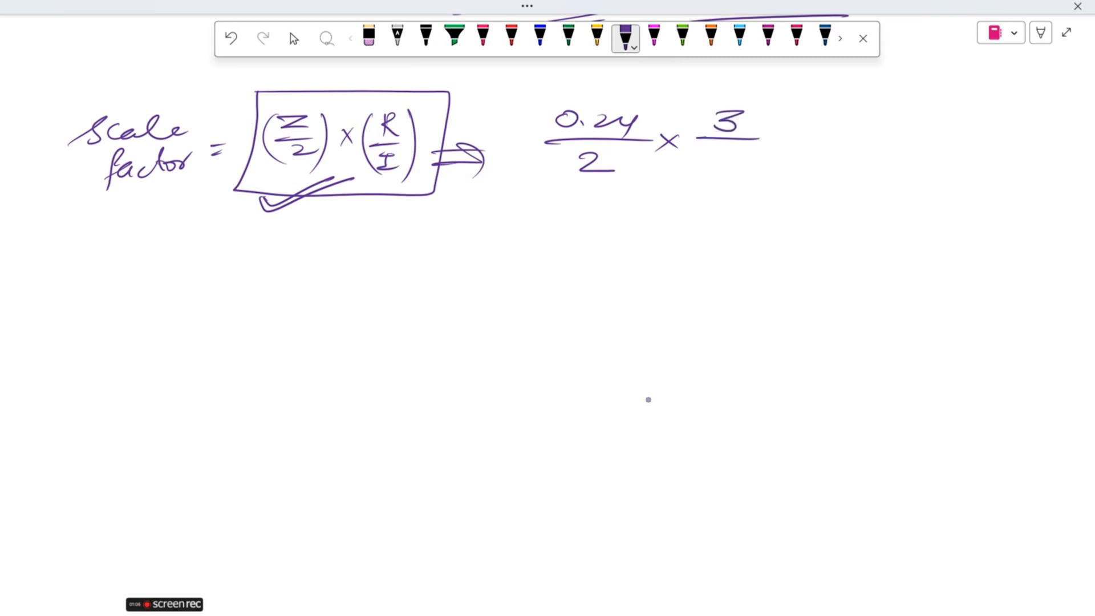
pyautogui.moveTo(704, 152); pyautogui.dragTo(714, 153)
pyautogui.click(720, 161)
pyautogui.hotkey('ctrl', 'z')
pyautogui.hotkey('ctrl', 'z')
pyautogui.moveTo(718, 151)
pyautogui.mouseDown()
pyautogui.moveTo(716, 165)
pyautogui.moveTo(763, 167)
pyautogui.mouseUp()
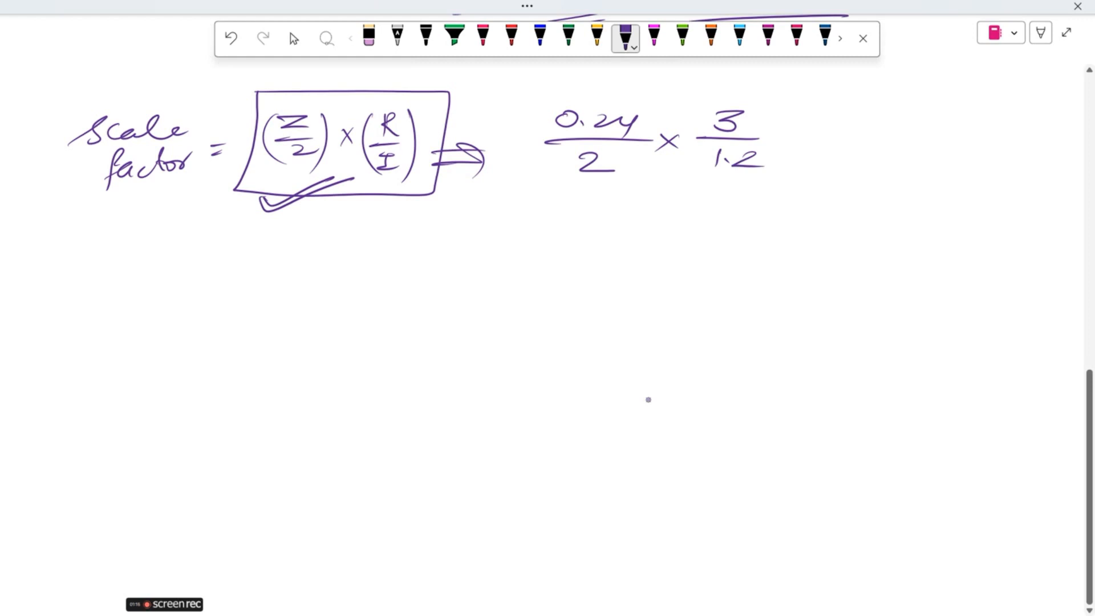
# - Simplify the written product by striking out 0.24, 2 and 1.2 and noting 0.12 and 0.1 above it
pyautogui.moveTo(517, 163); pyautogui.dragTo(624, 146)
pyautogui.moveTo(562, 124); pyautogui.dragTo(633, 108)
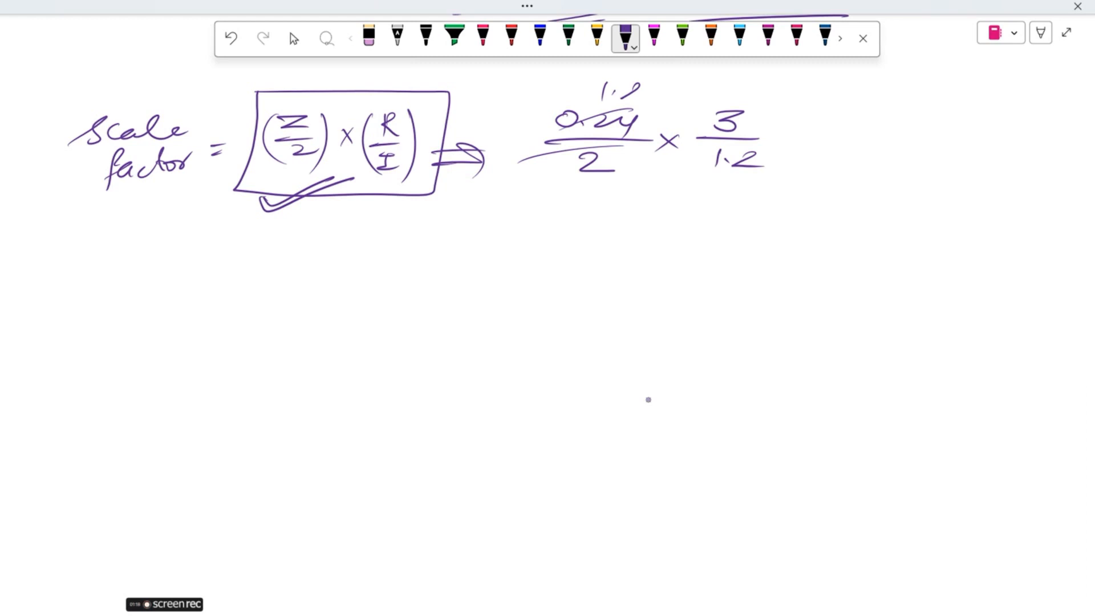
pyautogui.moveTo(577, 84); pyautogui.dragTo(648, 87)
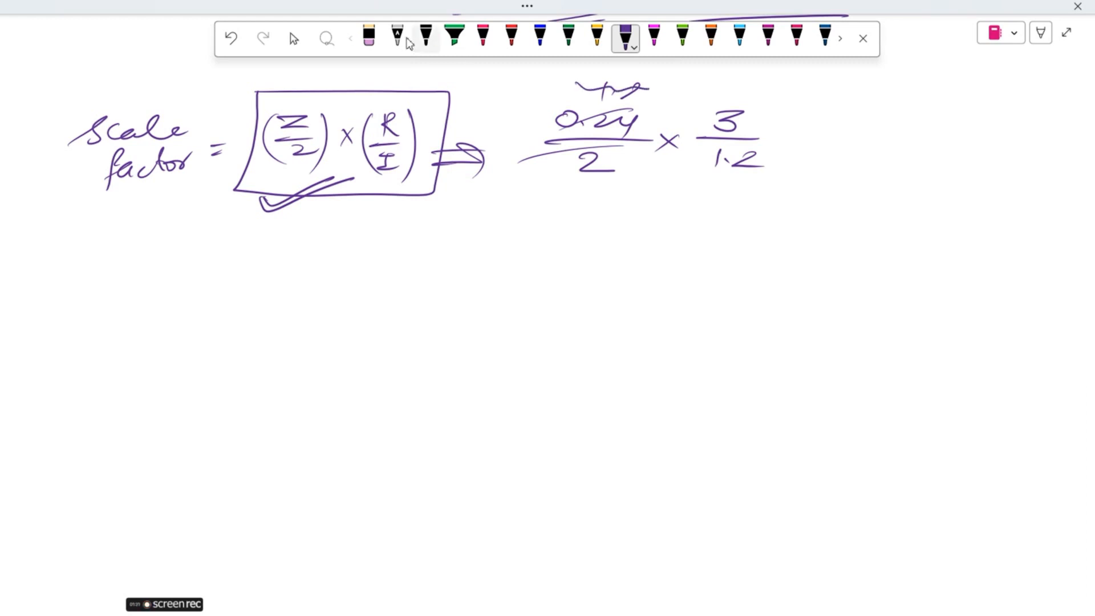
pyautogui.hotkey('ctrl', 'z')
pyautogui.hotkey('ctrl', 'z')
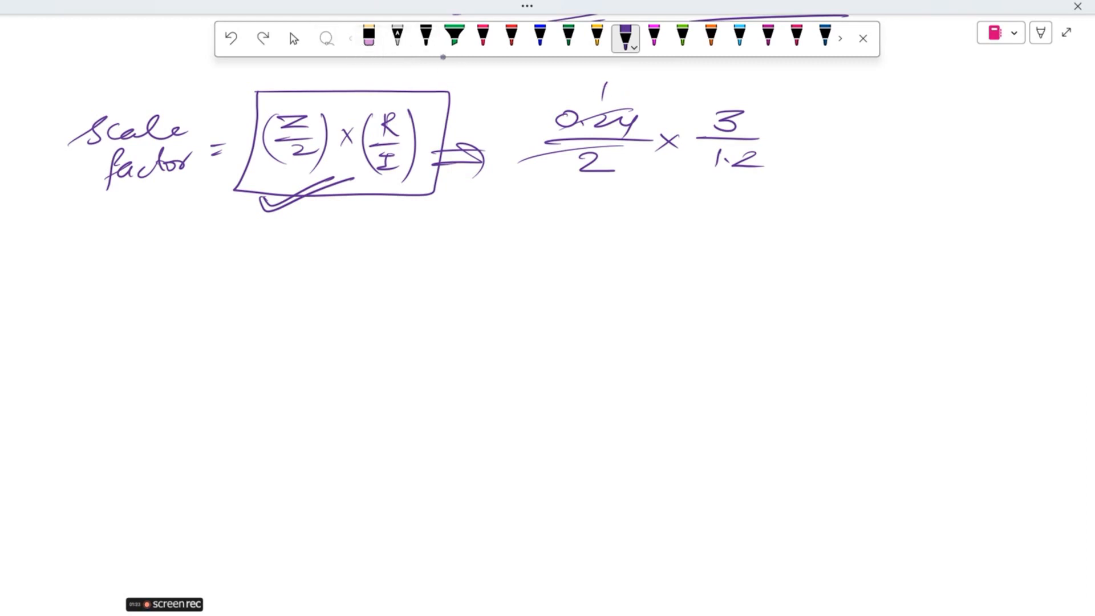
pyautogui.moveTo(582, 85); pyautogui.dragTo(608, 96)
pyautogui.click(603, 90)
pyautogui.moveTo(624, 88); pyautogui.dragTo(626, 97)
pyautogui.moveTo(665, 161); pyautogui.dragTo(769, 154)
pyautogui.moveTo(576, 105); pyautogui.dragTo(678, 94)
pyautogui.click(694, 102)
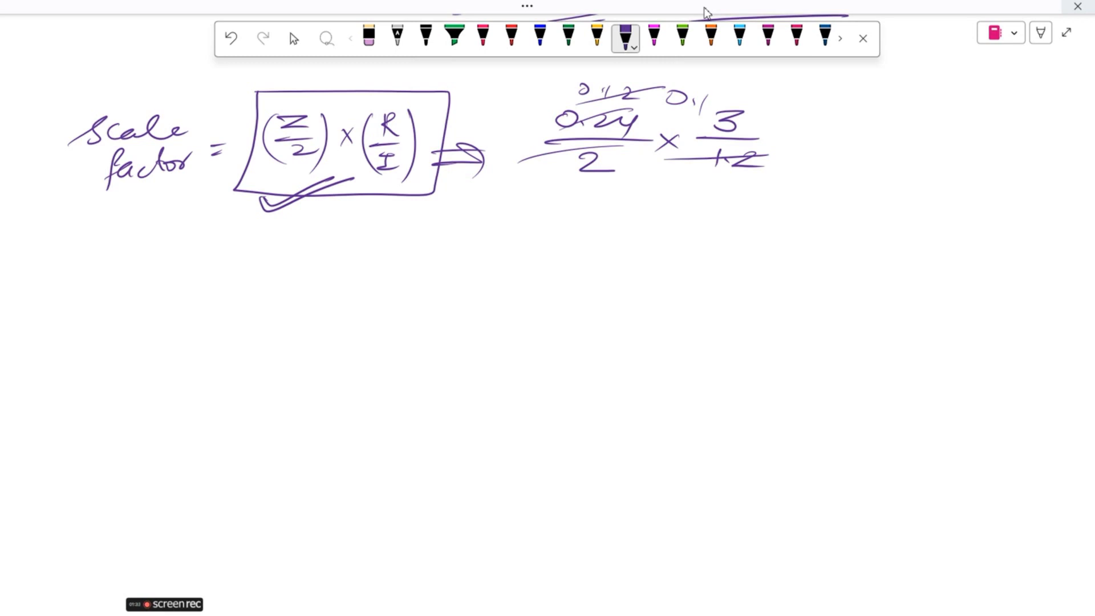
# - Strike through the framed formula, handwrite (Z/2)(Sa/g) over (R/I) below it, and circle the Z/2 and R/I terms
pyautogui.moveTo(317, 177)
pyautogui.mouseDown()
pyautogui.moveTo(379, 96)
pyautogui.moveTo(367, 106)
pyautogui.mouseUp()
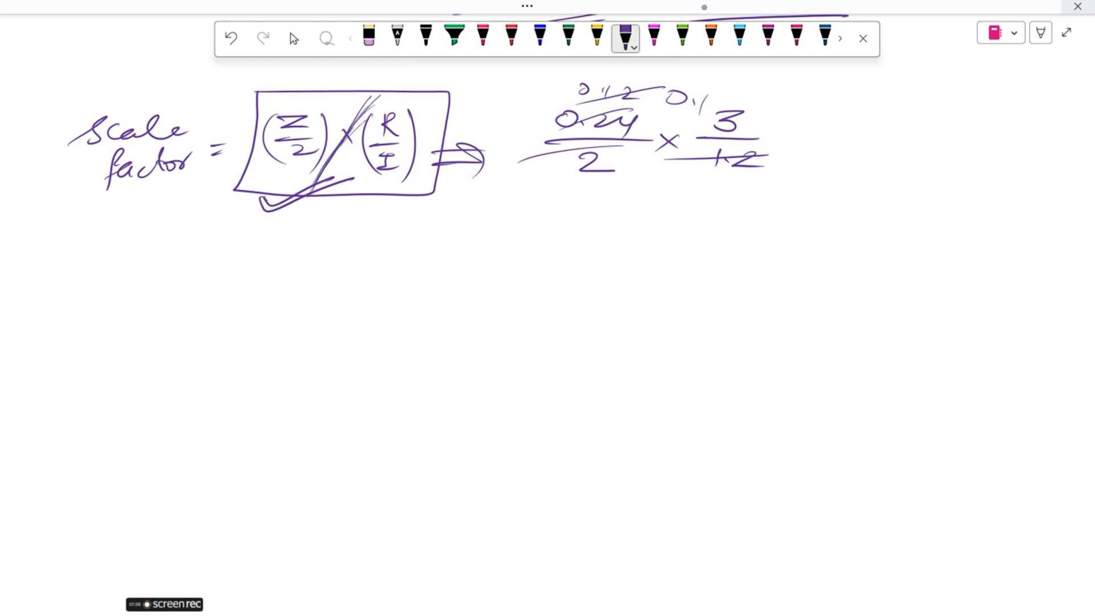
pyautogui.moveTo(325, 239); pyautogui.dragTo(365, 257)
pyautogui.moveTo(325, 271); pyautogui.dragTo(368, 270)
pyautogui.moveTo(343, 280); pyautogui.dragTo(363, 292)
pyautogui.moveTo(348, 215); pyautogui.dragTo(330, 326)
pyautogui.moveTo(385, 221); pyautogui.dragTo(371, 329)
pyautogui.moveTo(438, 234); pyautogui.dragTo(414, 273)
pyautogui.moveTo(431, 263)
pyautogui.mouseDown()
pyautogui.moveTo(444, 261)
pyautogui.moveTo(442, 299)
pyautogui.mouseUp()
pyautogui.moveTo(455, 268); pyautogui.dragTo(440, 311)
pyautogui.moveTo(433, 225); pyautogui.dragTo(415, 306)
pyautogui.moveTo(285, 335); pyautogui.dragTo(493, 340)
pyautogui.moveTo(363, 354); pyautogui.dragTo(364, 388)
pyautogui.moveTo(365, 348)
pyautogui.mouseDown()
pyautogui.moveTo(388, 370)
pyautogui.moveTo(383, 399)
pyautogui.mouseUp()
pyautogui.moveTo(408, 379); pyautogui.dragTo(401, 416)
pyautogui.moveTo(361, 350)
pyautogui.mouseDown()
pyautogui.moveTo(377, 421)
pyautogui.moveTo(397, 381)
pyautogui.mouseUp()
pyautogui.moveTo(379, 406); pyautogui.dragTo(398, 401)
pyautogui.moveTo(408, 213)
pyautogui.mouseDown()
pyautogui.moveTo(277, 247)
pyautogui.moveTo(424, 437)
pyautogui.moveTo(399, 206)
pyautogui.moveTo(350, 211)
pyautogui.mouseUp()
# - Handwrite the corrected substitution as the fraction 0.24/2 over 3/1.2
pyautogui.moveTo(645, 268); pyautogui.dragTo(690, 282)
pyautogui.moveTo(690, 281)
pyautogui.mouseDown()
pyautogui.moveTo(707, 294)
pyautogui.moveTo(719, 288)
pyautogui.mouseUp()
pyautogui.moveTo(714, 276); pyautogui.dragTo(716, 297)
pyautogui.moveTo(633, 301); pyautogui.dragTo(774, 302)
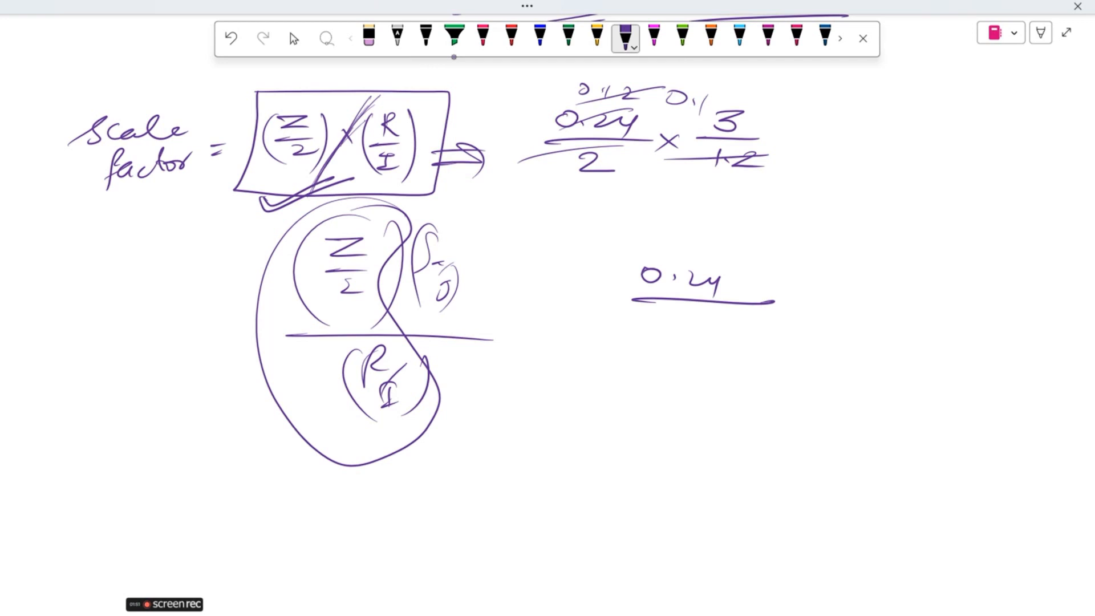
pyautogui.moveTo(673, 312); pyautogui.dragTo(701, 324)
pyautogui.moveTo(564, 339); pyautogui.dragTo(888, 360)
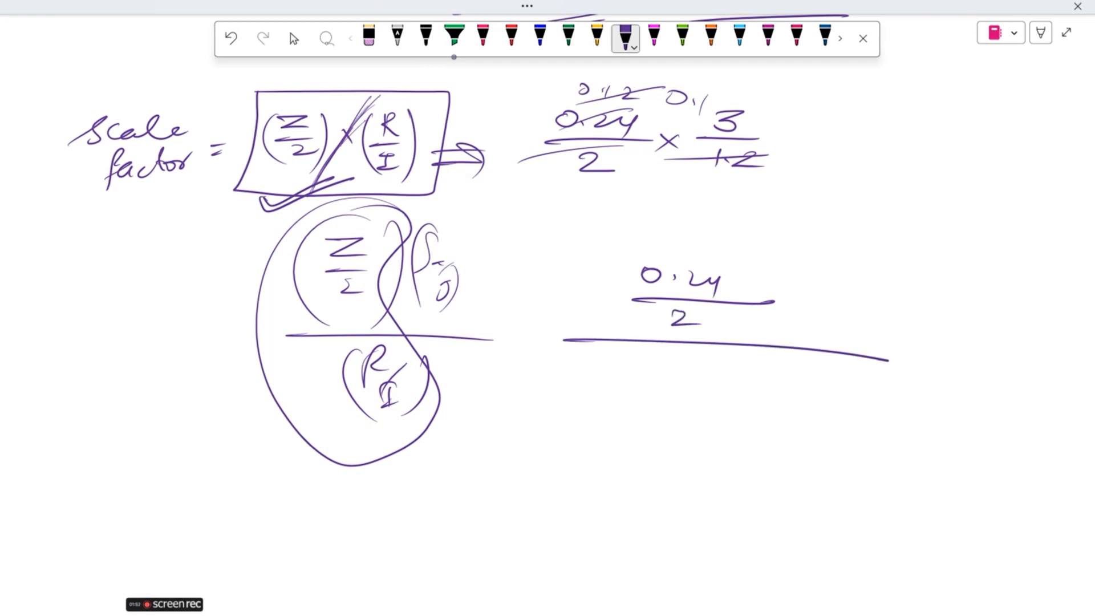
pyautogui.moveTo(703, 356)
pyautogui.mouseDown()
pyautogui.moveTo(712, 375)
pyautogui.moveTo(745, 388)
pyautogui.mouseUp()
pyautogui.moveTo(700, 398)
pyautogui.mouseDown()
pyautogui.moveTo(692, 420)
pyautogui.moveTo(705, 417)
pyautogui.mouseUp()
pyautogui.moveTo(728, 406); pyautogui.dragTo(750, 421)
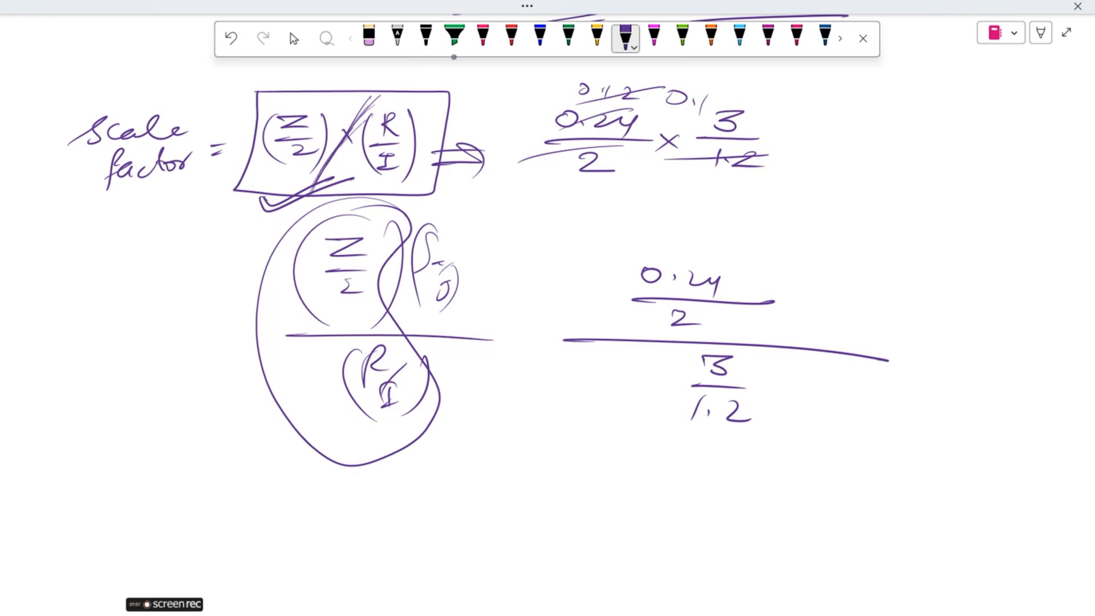
# - With the green pen, write Z/2 × I/R below the scale factor label, circle and underline it, and circle the label
pyautogui.click(569, 37)
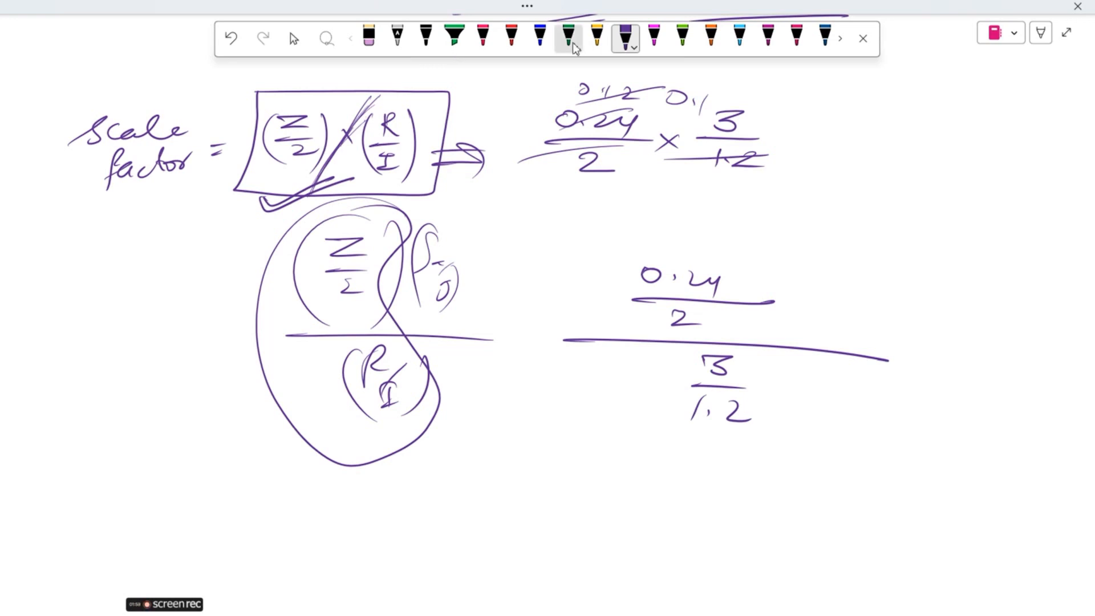
pyautogui.moveTo(80, 239); pyautogui.dragTo(113, 249)
pyautogui.moveTo(82, 260); pyautogui.dragTo(110, 257)
pyautogui.moveTo(89, 265); pyautogui.dragTo(117, 277)
pyautogui.moveTo(115, 257); pyautogui.dragTo(170, 280)
pyautogui.moveTo(165, 221); pyautogui.dragTo(131, 215)
pyautogui.moveTo(47, 314); pyautogui.dragTo(193, 304)
pyautogui.moveTo(61, 333); pyautogui.dragTo(188, 307)
pyautogui.moveTo(171, 108)
pyautogui.mouseDown()
pyautogui.moveTo(209, 162)
pyautogui.moveTo(106, 103)
pyautogui.mouseUp()
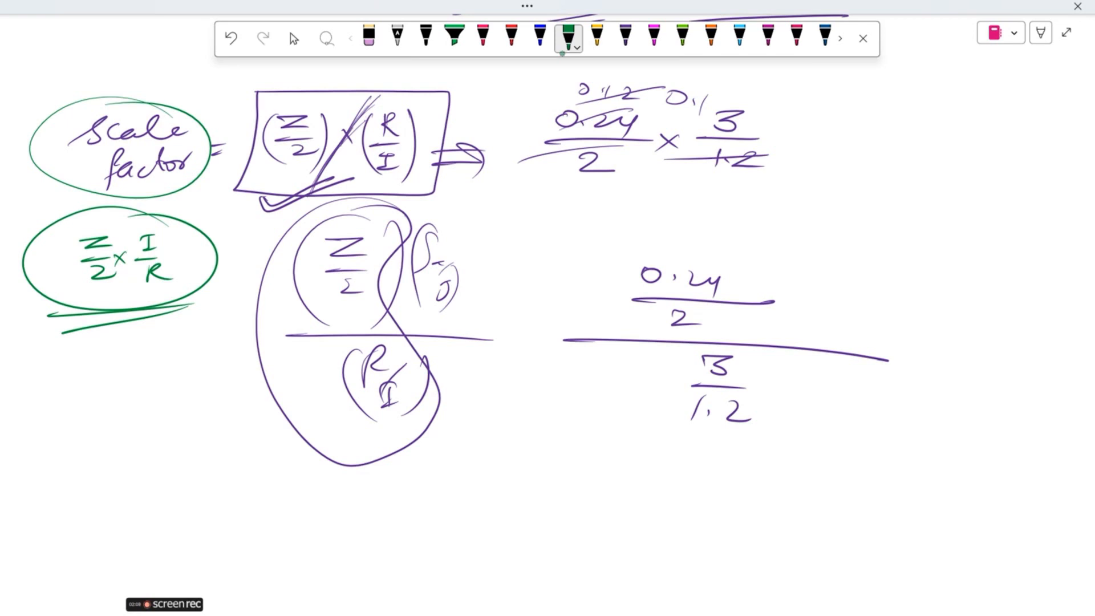
# - Reduce 0.24/2 to 0.12 in green and write the underlined result = 0.048 beside the fraction
pyautogui.moveTo(639, 330)
pyautogui.mouseDown()
pyautogui.moveTo(701, 310)
pyautogui.moveTo(749, 266)
pyautogui.mouseUp()
pyautogui.moveTo(722, 237); pyautogui.dragTo(787, 253)
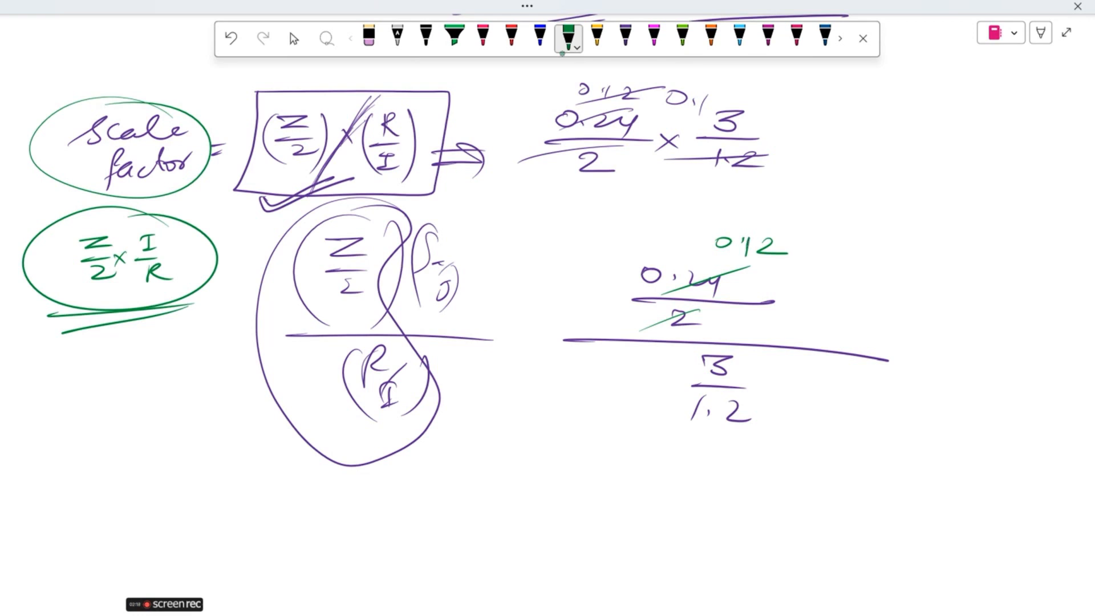
pyautogui.moveTo(864, 323); pyautogui.dragTo(881, 322)
pyautogui.moveTo(900, 311); pyautogui.dragTo(919, 324)
pyautogui.moveTo(935, 314); pyautogui.dragTo(977, 331)
pyautogui.moveTo(878, 340); pyautogui.dragTo(1008, 340)
pyautogui.moveTo(879, 351); pyautogui.dragTo(957, 349)
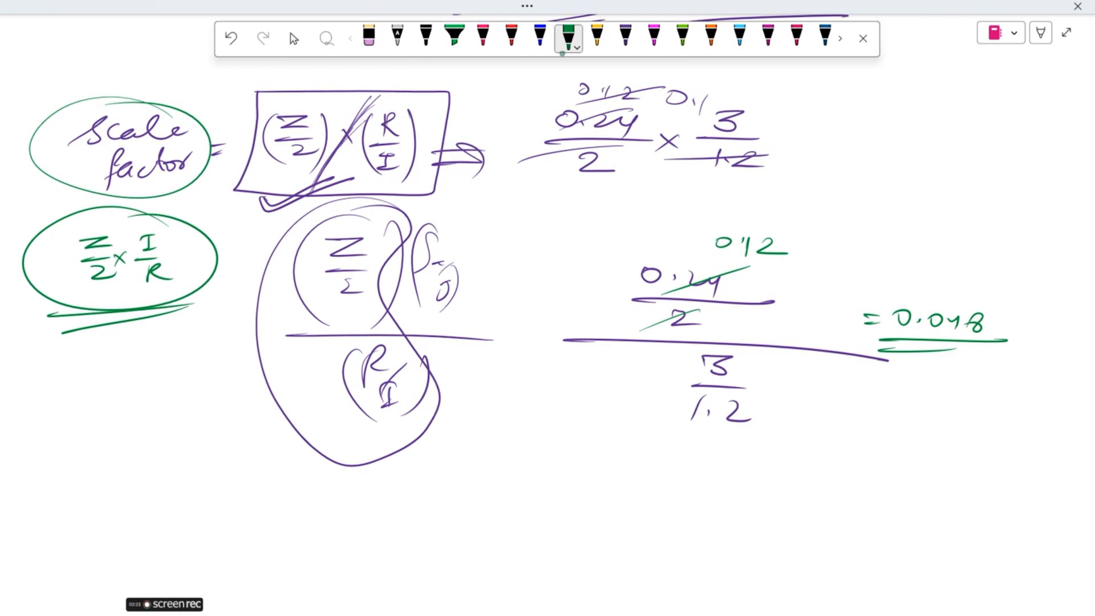
# - Link 0.048 by an arrow to circled X and Z, add a third circled letter, and ring 0.048 and the struck formula
pyautogui.moveTo(927, 292)
pyautogui.mouseDown()
pyautogui.moveTo(946, 227)
pyautogui.moveTo(951, 236)
pyautogui.mouseUp()
pyautogui.moveTo(965, 197); pyautogui.dragTo(981, 217)
pyautogui.moveTo(984, 200)
pyautogui.mouseDown()
pyautogui.moveTo(966, 218)
pyautogui.moveTo(995, 190)
pyautogui.mouseUp()
pyautogui.moveTo(411, 98)
pyautogui.mouseDown()
pyautogui.moveTo(352, 187)
pyautogui.moveTo(399, 96)
pyautogui.mouseUp()
pyautogui.moveTo(1018, 192)
pyautogui.mouseDown()
pyautogui.moveTo(1052, 204)
pyautogui.moveTo(1013, 178)
pyautogui.mouseUp()
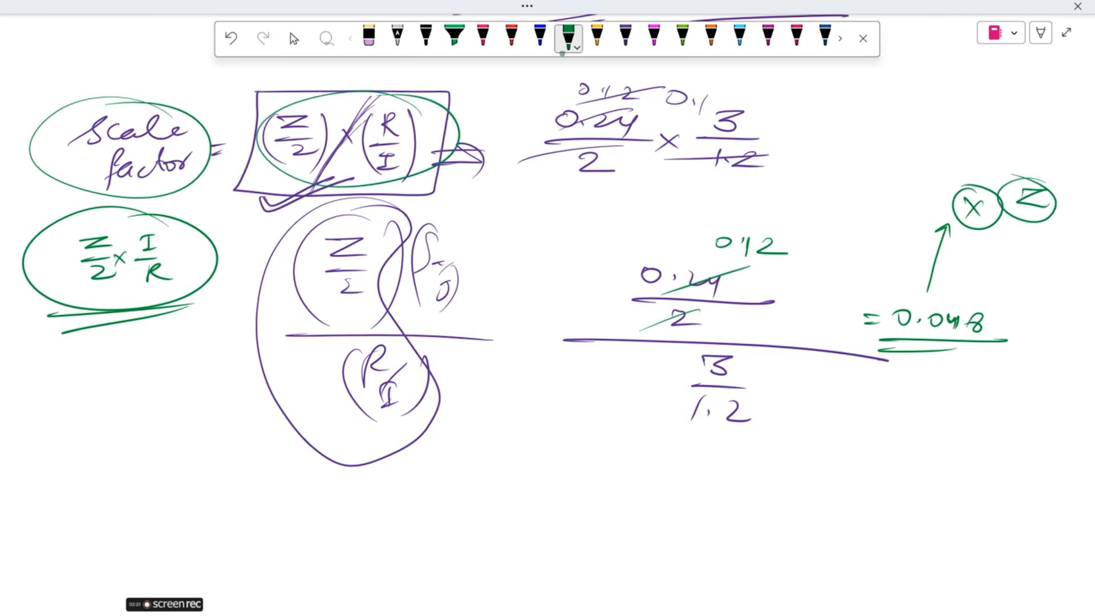
pyautogui.moveTo(1006, 254); pyautogui.dragTo(1010, 278)
pyautogui.moveTo(995, 241)
pyautogui.mouseDown()
pyautogui.moveTo(1030, 257)
pyautogui.moveTo(1003, 235)
pyautogui.mouseUp()
pyautogui.moveTo(981, 288)
pyautogui.mouseDown()
pyautogui.moveTo(1027, 345)
pyautogui.moveTo(981, 281)
pyautogui.mouseUp()
pyautogui.moveTo(868, 349)
pyautogui.mouseDown()
pyautogui.moveTo(1020, 355)
pyautogui.moveTo(978, 366)
pyautogui.mouseUp()
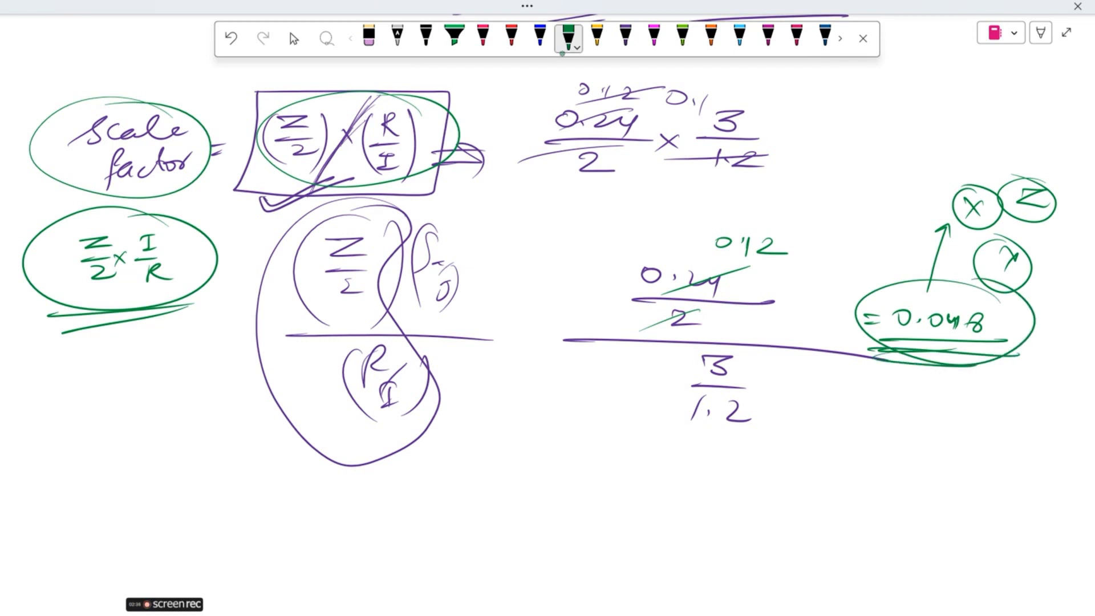
# - Return to STAAD.Pro, set the SPECX response spectrum X direction factor to 0.048, apply the change, and agree to delete the result files
pyautogui.click(947, 5)
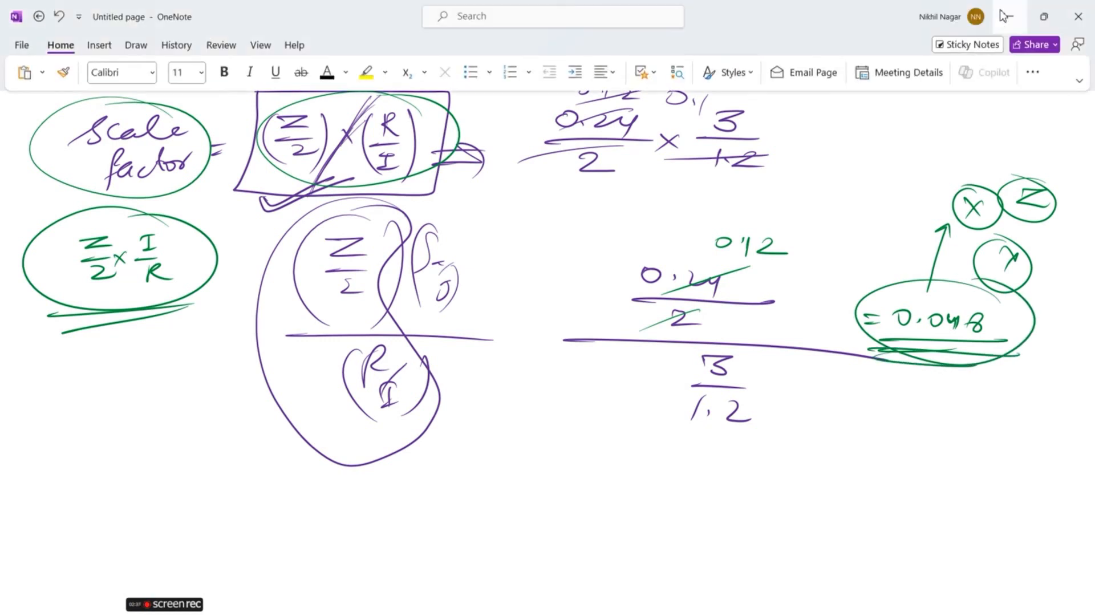
pyautogui.click(1006, 16)
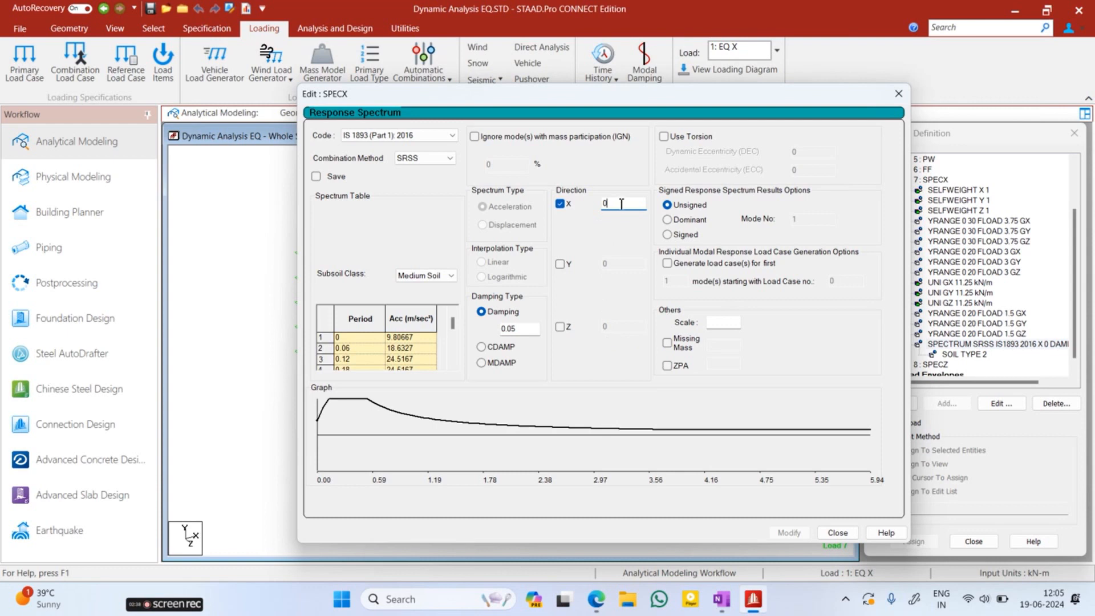
pyautogui.write('.048')
pyautogui.click(791, 534)
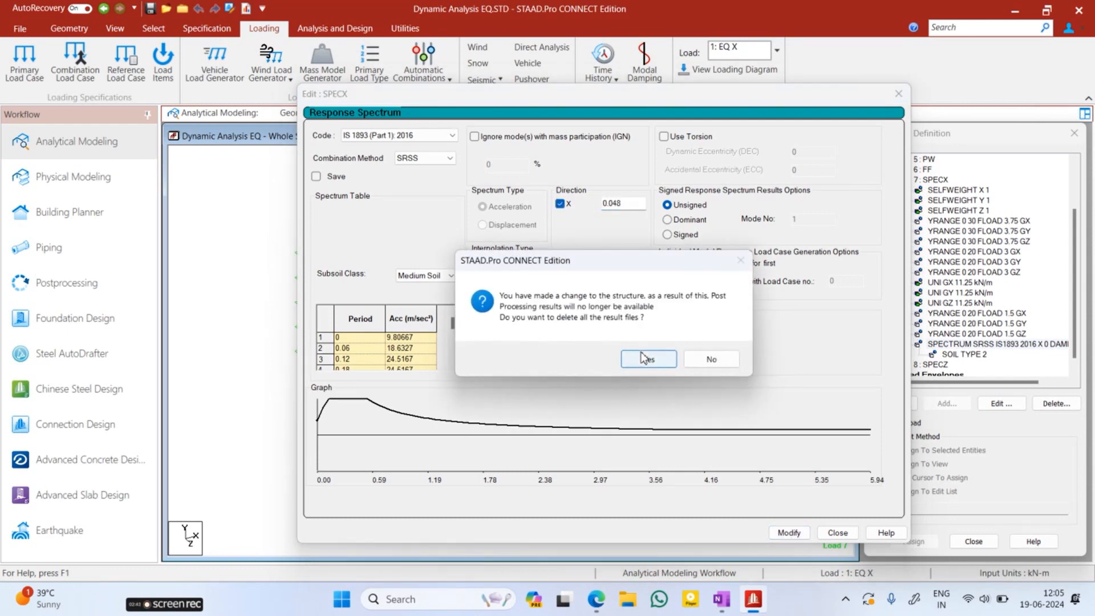
pyautogui.click(646, 359)
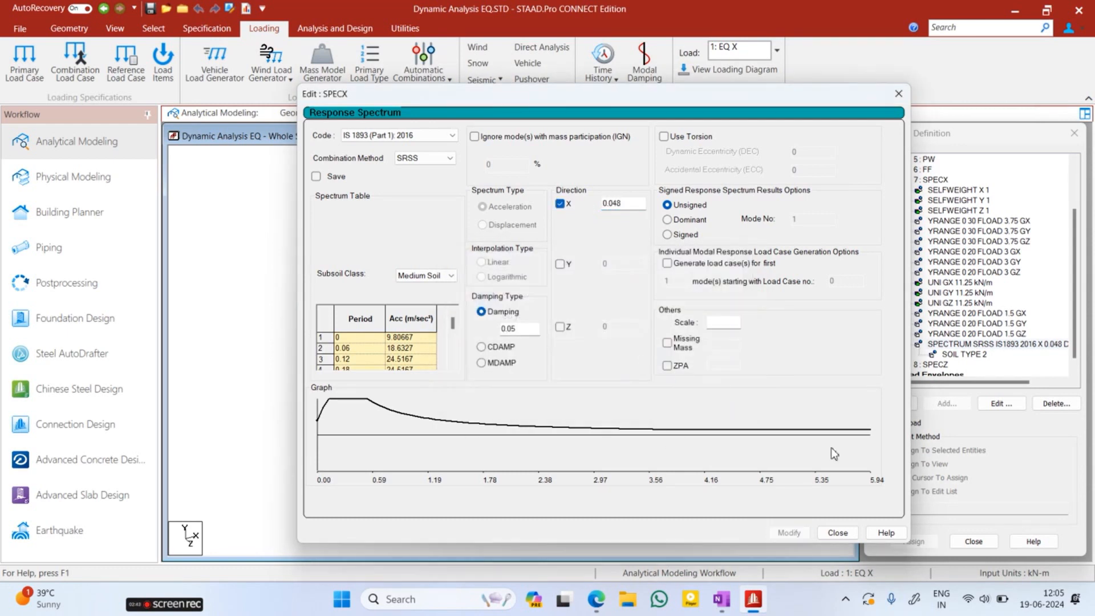
pyautogui.click(836, 532)
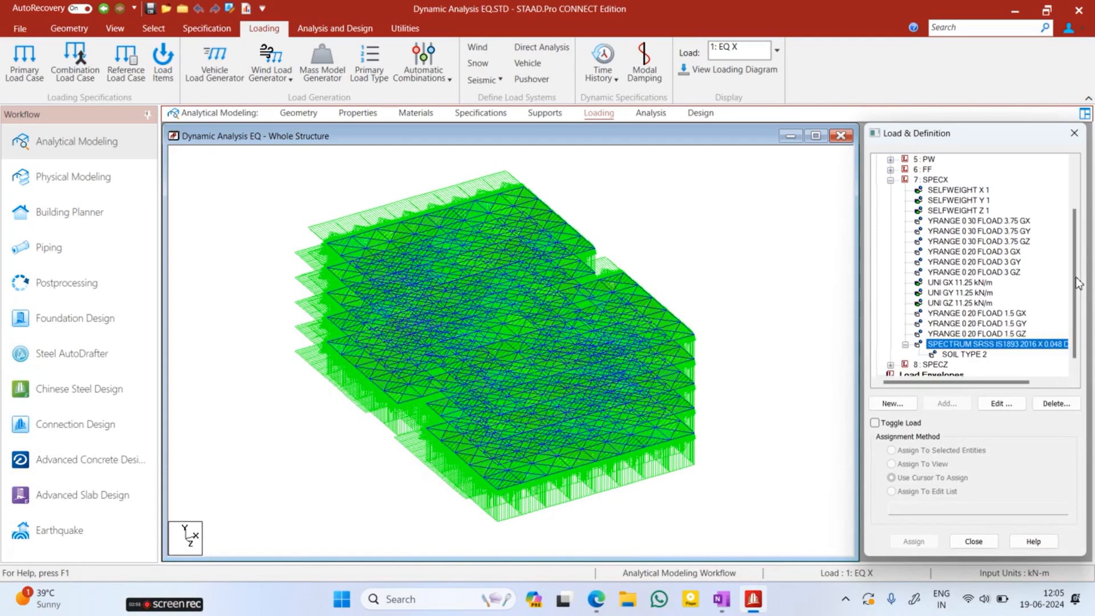
pyautogui.scroll(-2, 1078, 284)
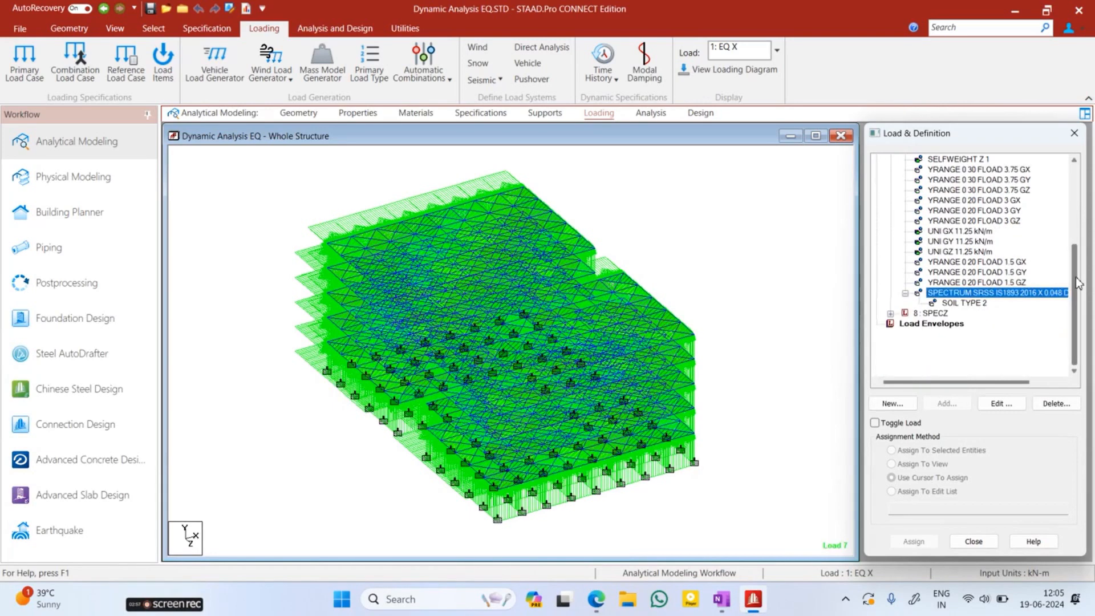
# - Expand the SPECZ load case, save the modified structure, and open its command file in a maximised editor
pyautogui.click(890, 313)
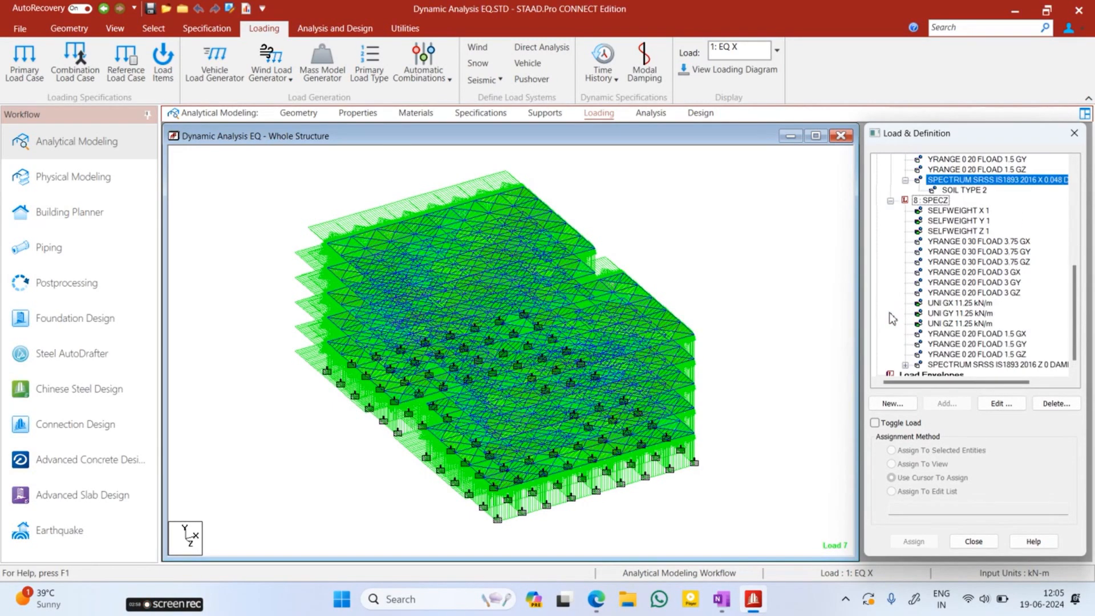
pyautogui.scroll(6, 962, 256)
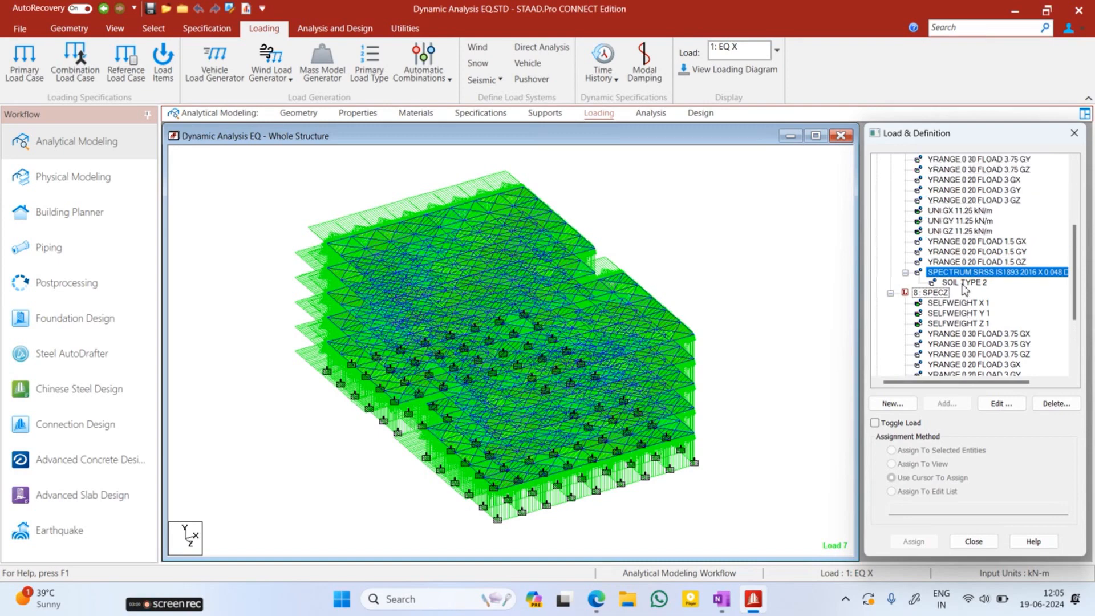
pyautogui.scroll(-1, 949, 239)
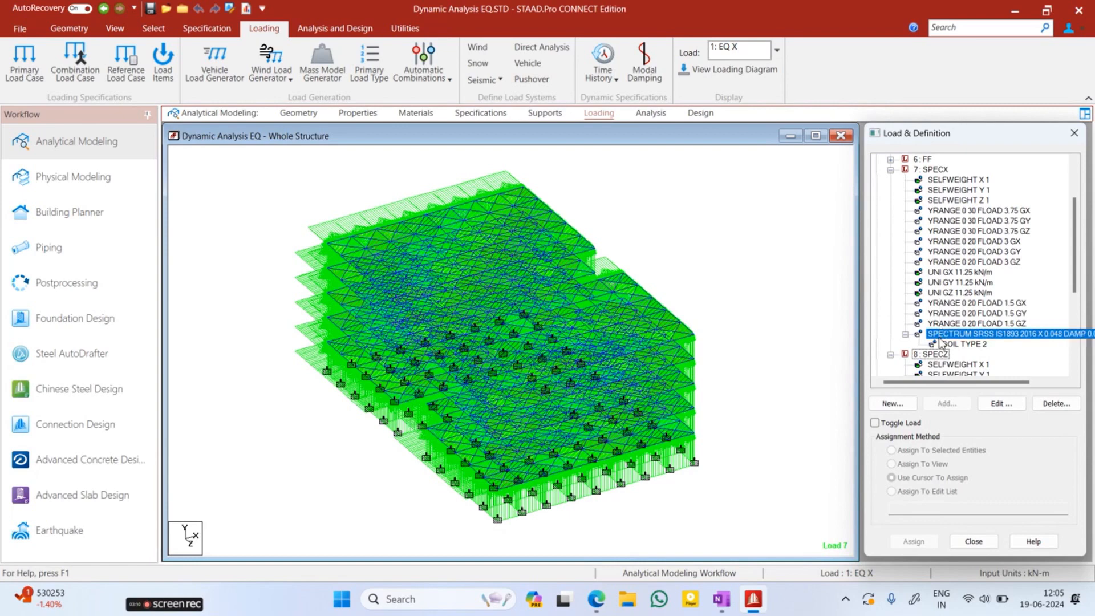
pyautogui.scroll(-4, 952, 319)
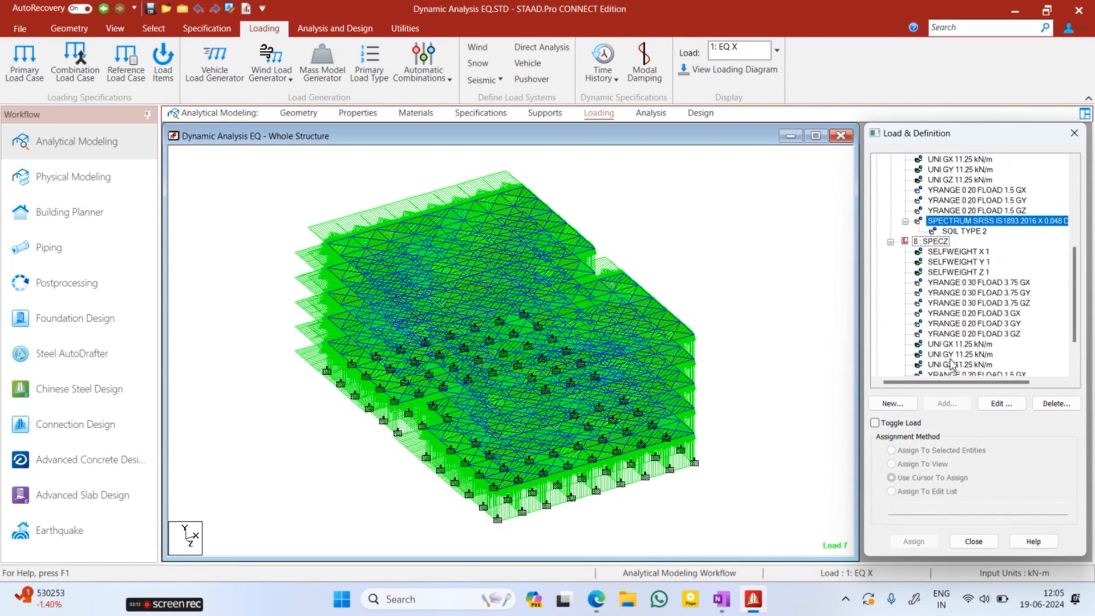
pyautogui.click(761, 241)
pyautogui.click(409, 32)
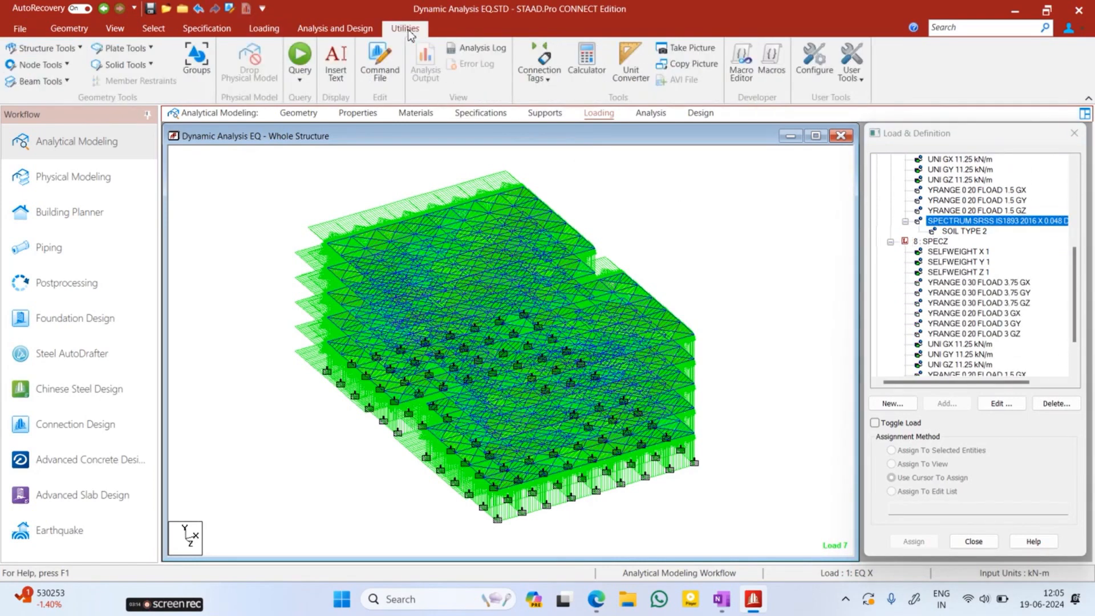
pyautogui.click(370, 61)
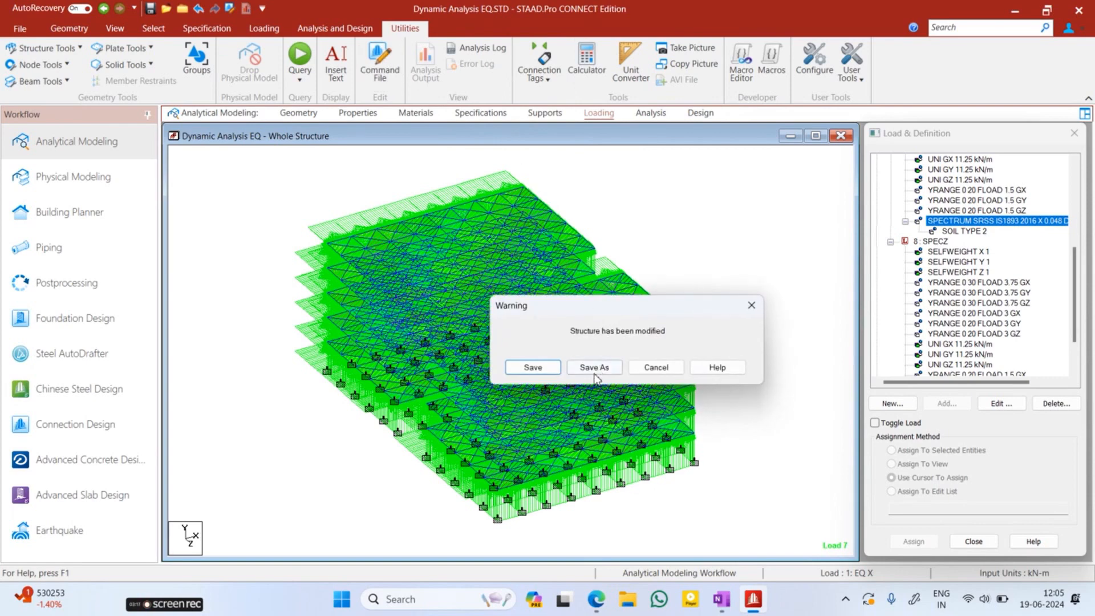
pyautogui.click(532, 368)
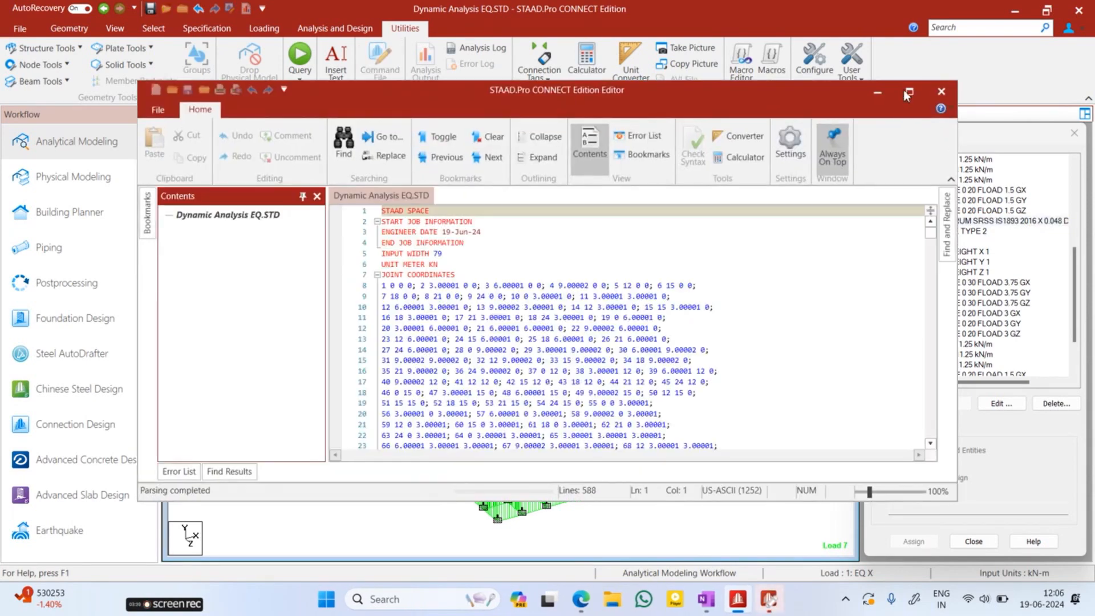
pyautogui.click(908, 93)
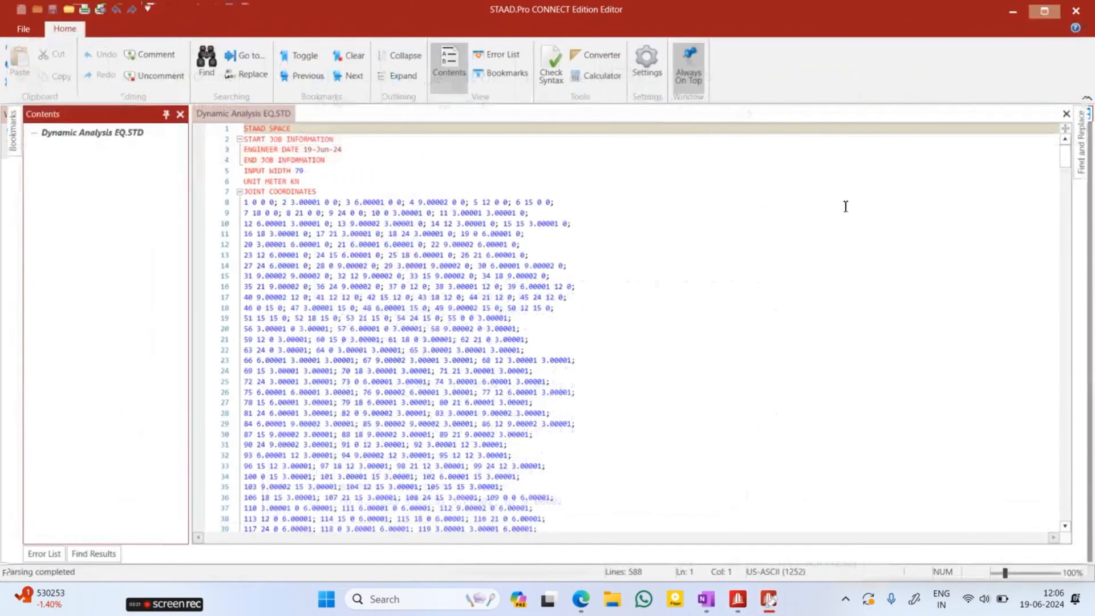
# - Delete the selfweight, floor and member load lines from load case 8 SPECZ, keeping its spectrum command, and save the file
pyautogui.scroll(-2, 848, 205)
pyautogui.moveTo(1071, 174); pyautogui.dragTo(1069, 508)
pyautogui.scroll(4, 498, 339)
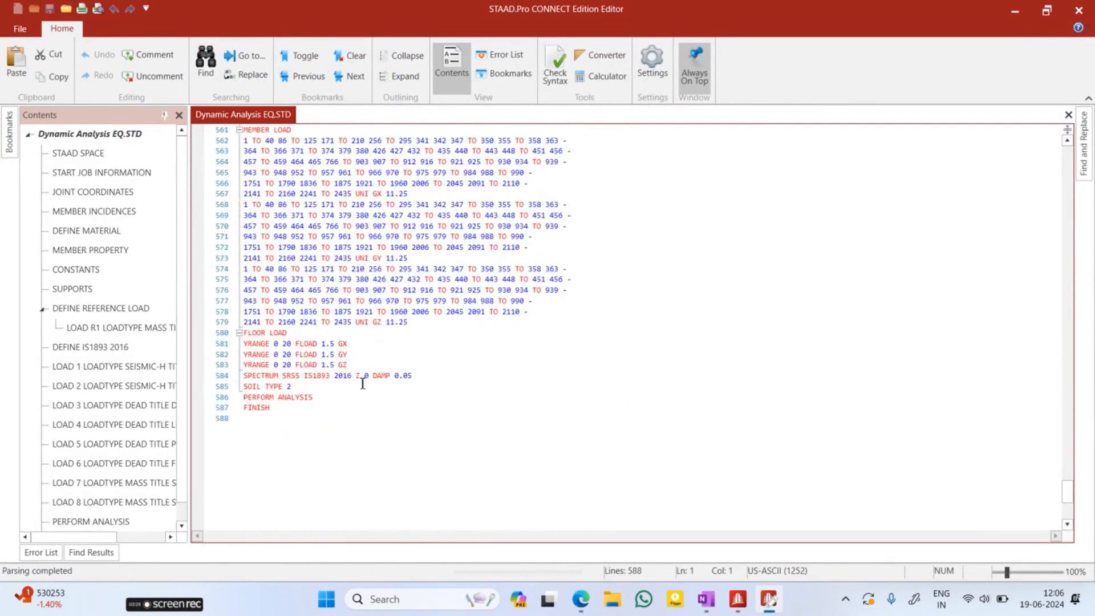
pyautogui.scroll(1, 338, 374)
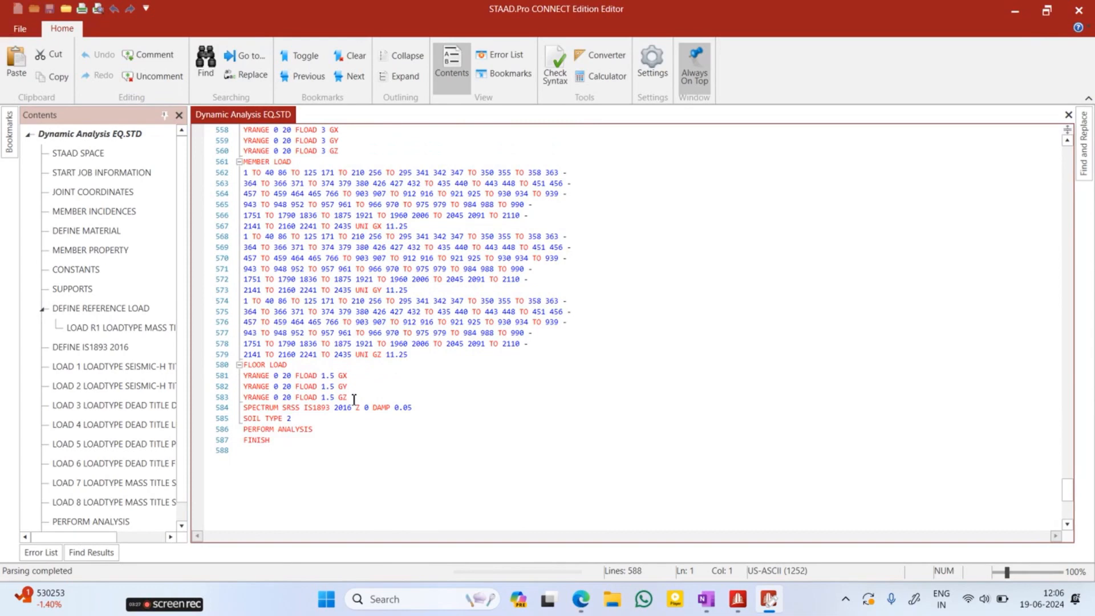
pyautogui.moveTo(354, 399); pyautogui.dragTo(239, 386)
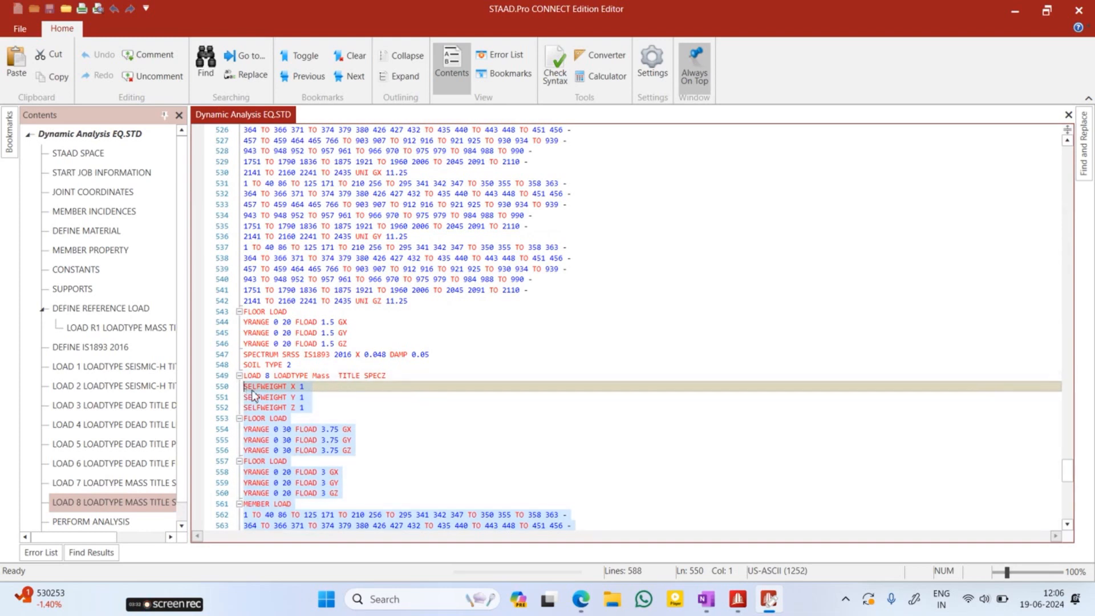
pyautogui.press('Delete')
pyautogui.press('Delete')
pyautogui.click(458, 388)
pyautogui.hotkey('ctrl', 's')
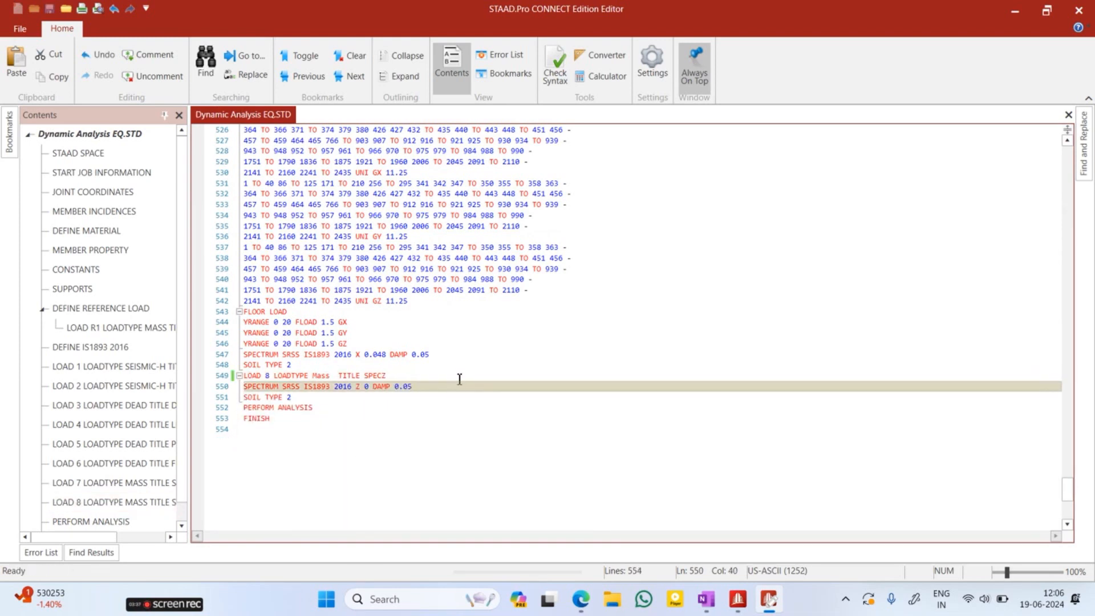
# - Set the Z direction factor in the SPECZ spectrum command to 0.048, save the command file, and close the editor
pyautogui.click(383, 355)
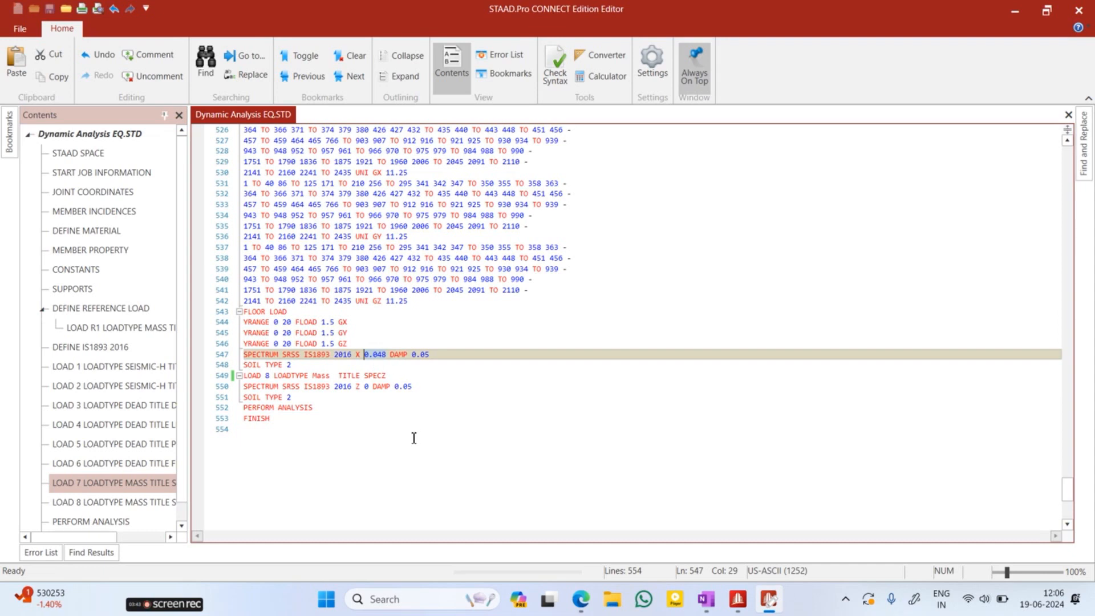
pyautogui.click(370, 387)
pyautogui.write('.048')
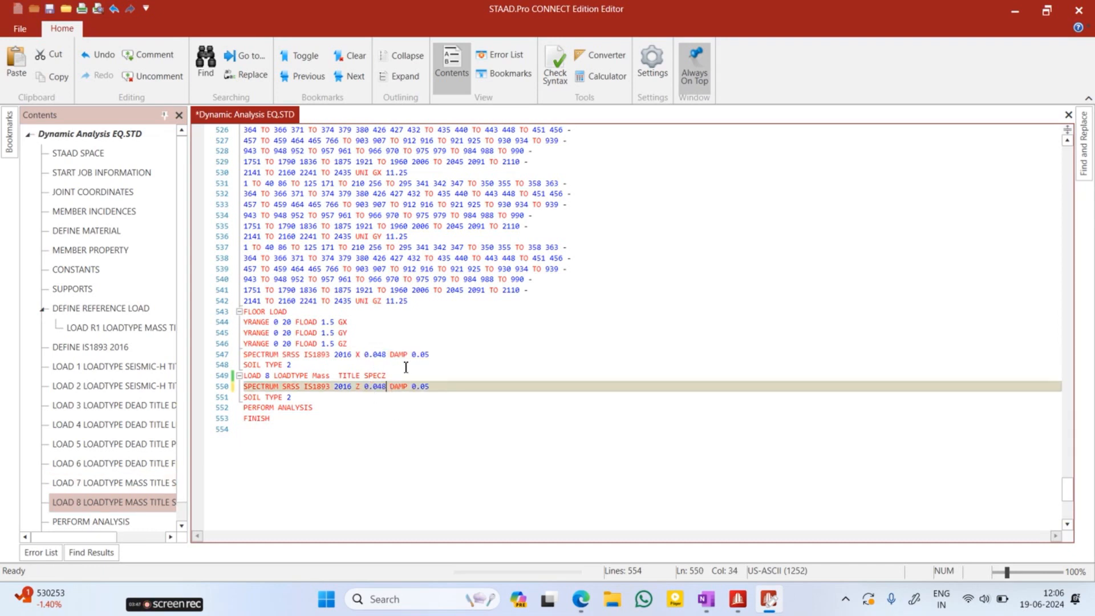
pyautogui.click(465, 346)
pyautogui.hotkey('ctrl', 's')
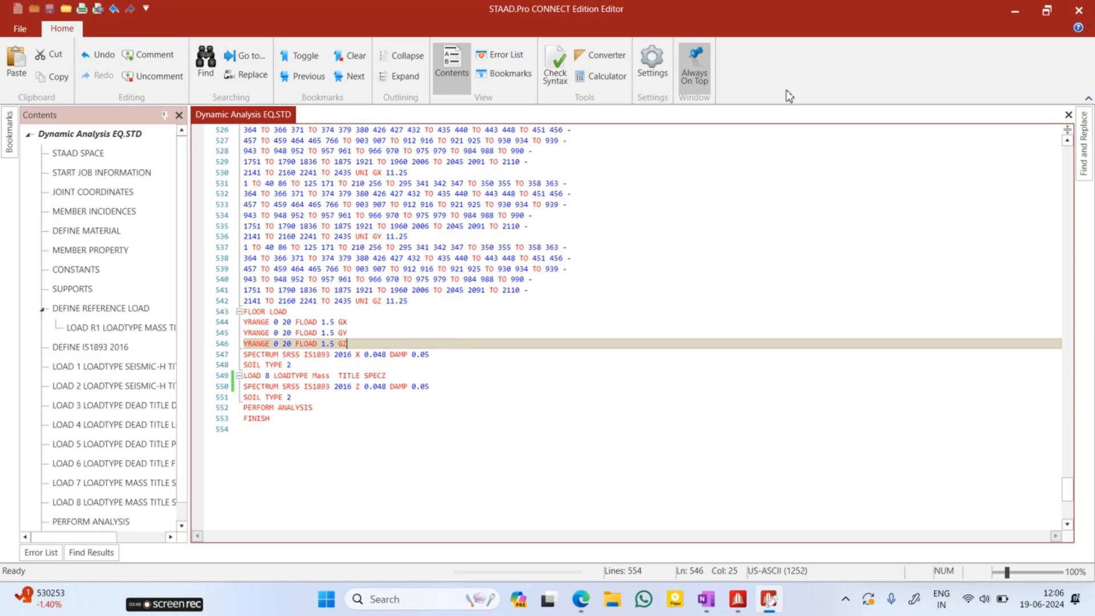
pyautogui.click(1079, 10)
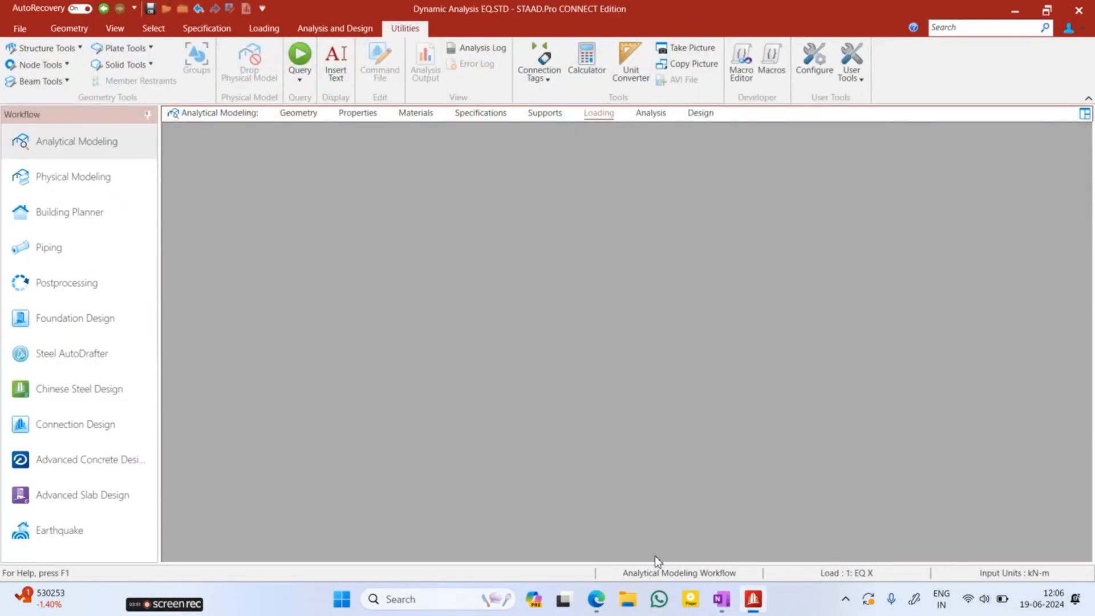
# - Expand the SPECZ load case and check the Z direction factor in its response spectrum definition
pyautogui.moveTo(597, 603)
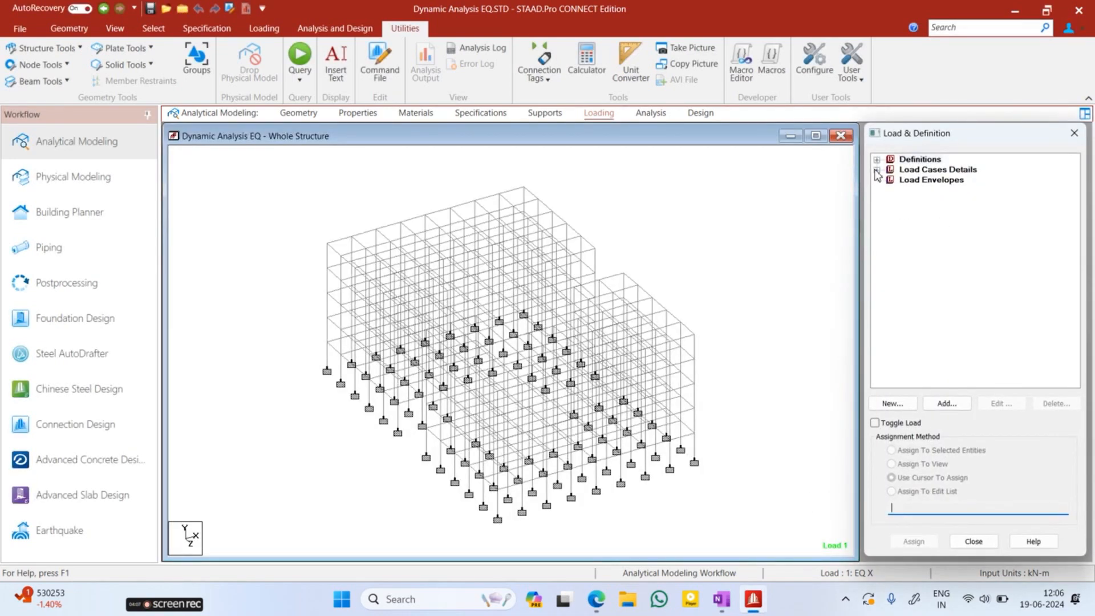
pyautogui.click(877, 170)
pyautogui.click(890, 253)
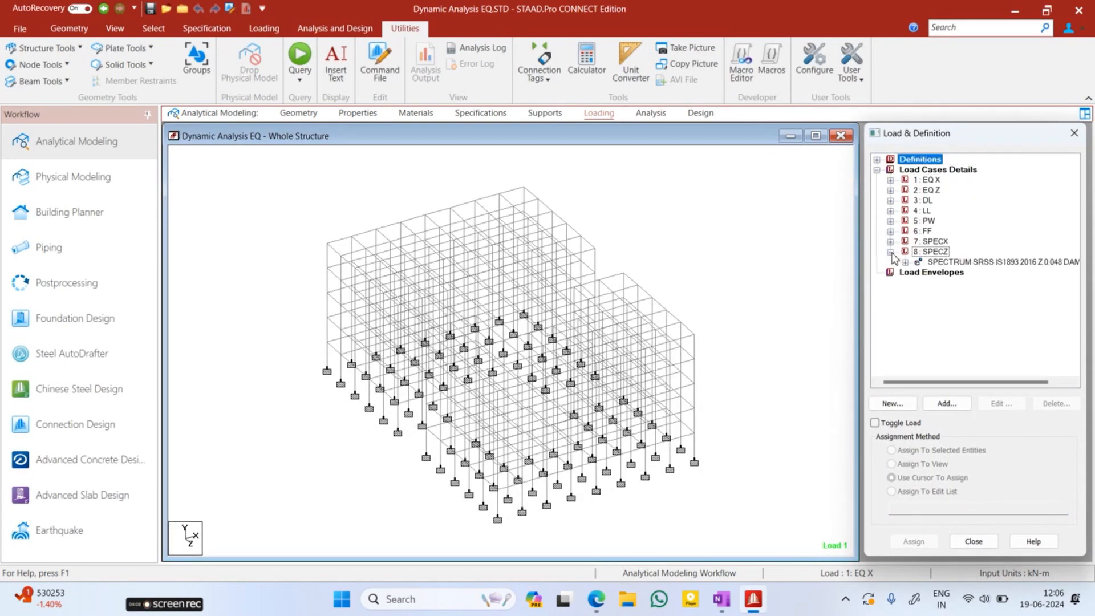
pyautogui.doubleClick(953, 262)
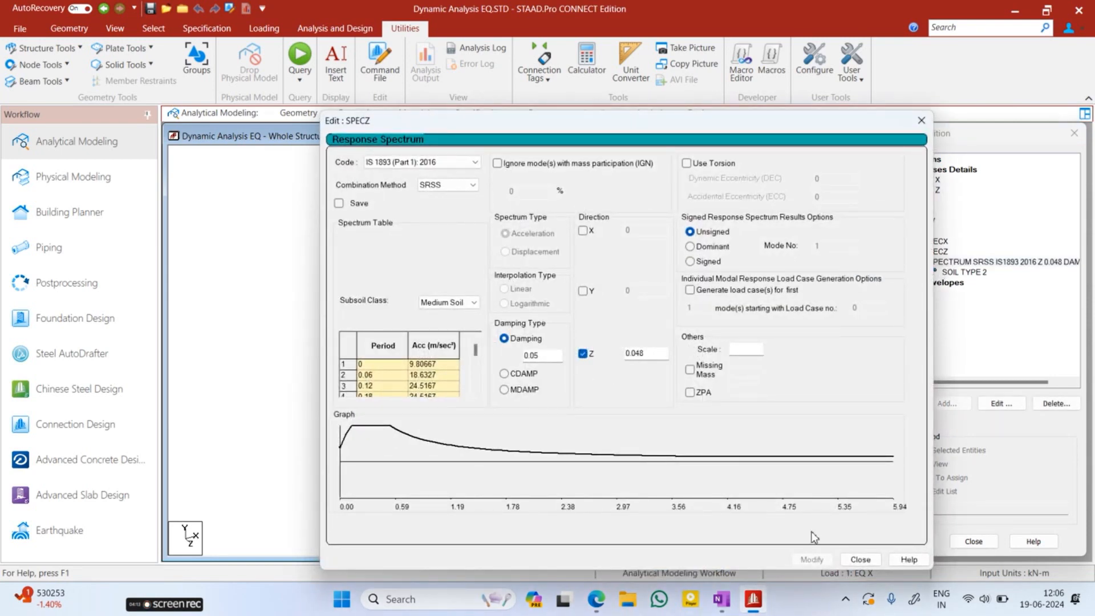
pyautogui.click(859, 560)
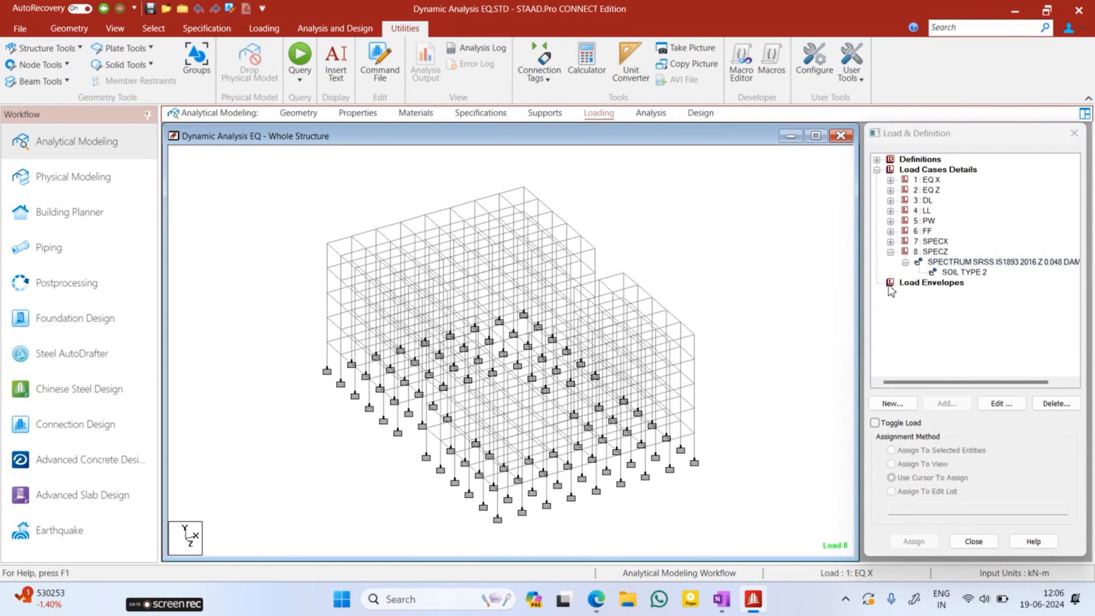
pyautogui.click(891, 253)
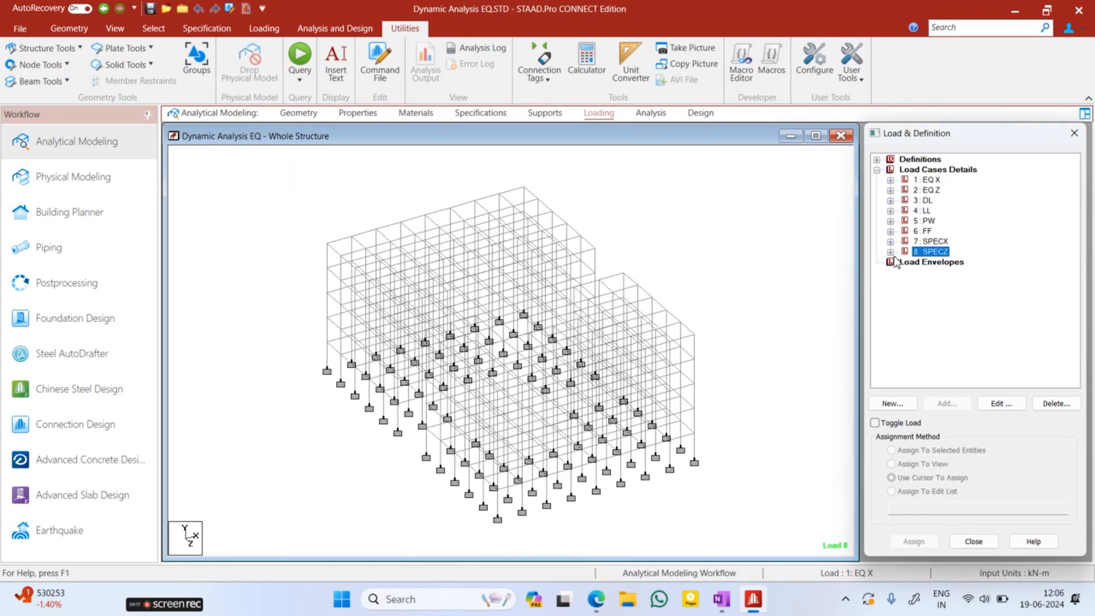
pyautogui.click(891, 253)
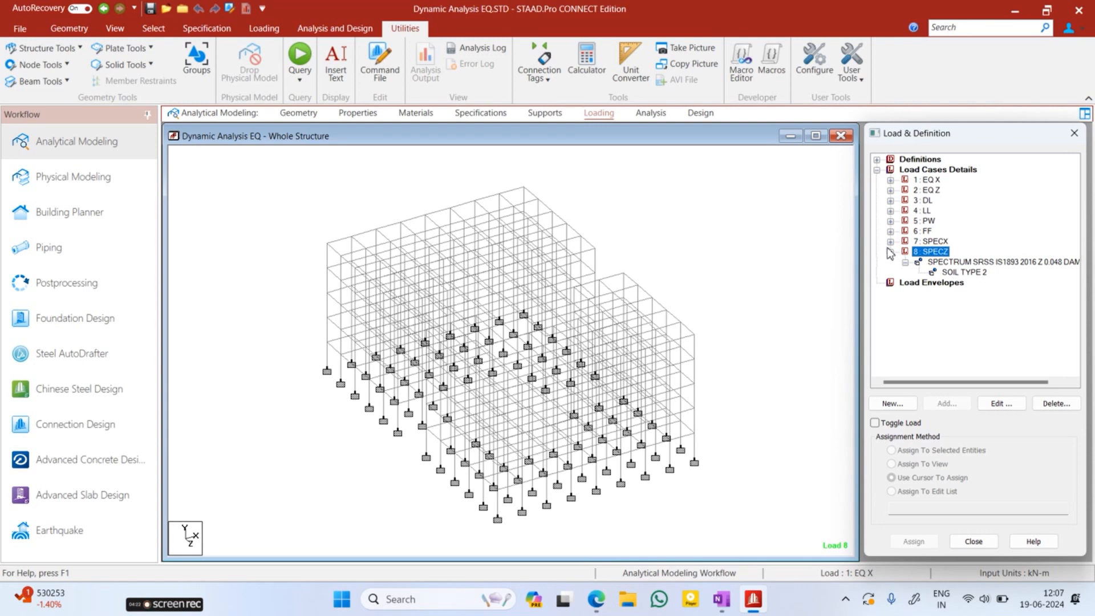
pyautogui.click(756, 231)
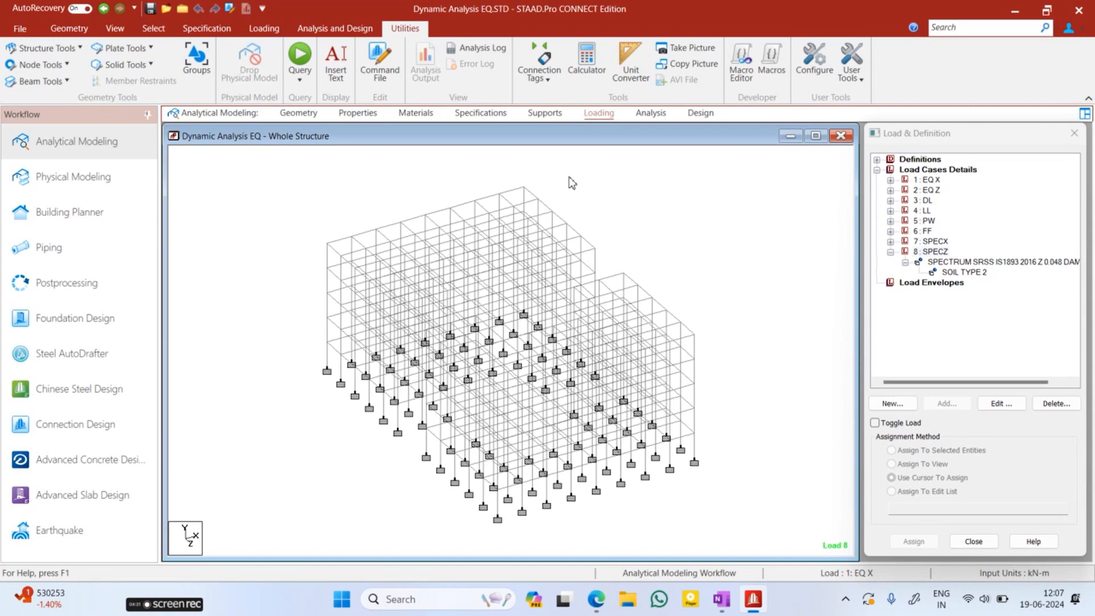
pyautogui.moveTo(297, 172); pyautogui.dragTo(751, 551)
pyautogui.click(301, 230)
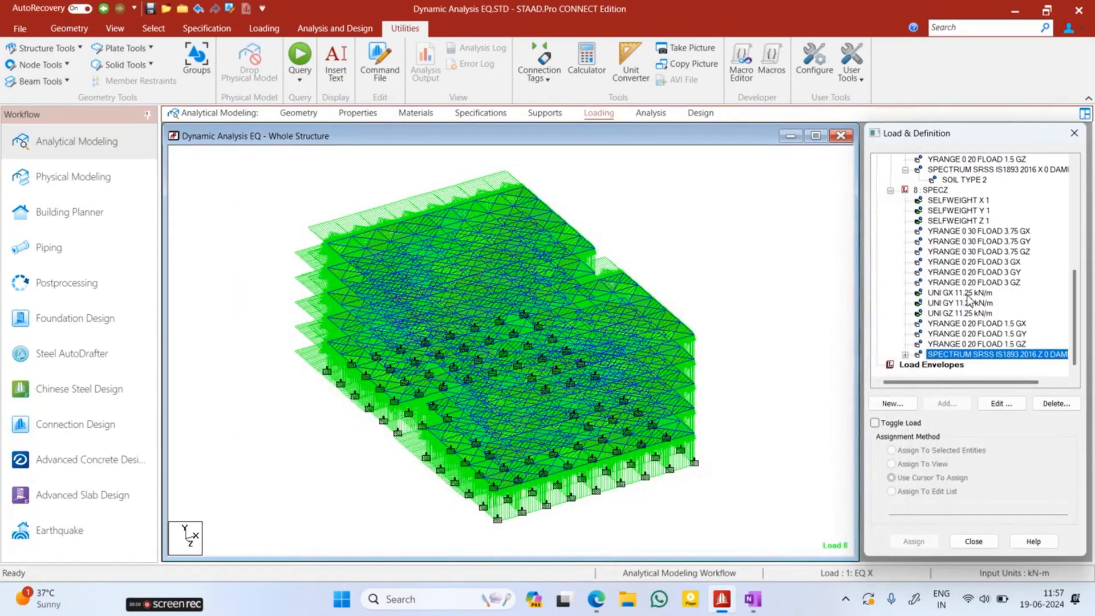
# - Review the seismic and reference load definitions, the EQ X load case, and the load items under SPECX and SPECZ
pyautogui.scroll(3, 972, 308)
pyautogui.scroll(3, 980, 320)
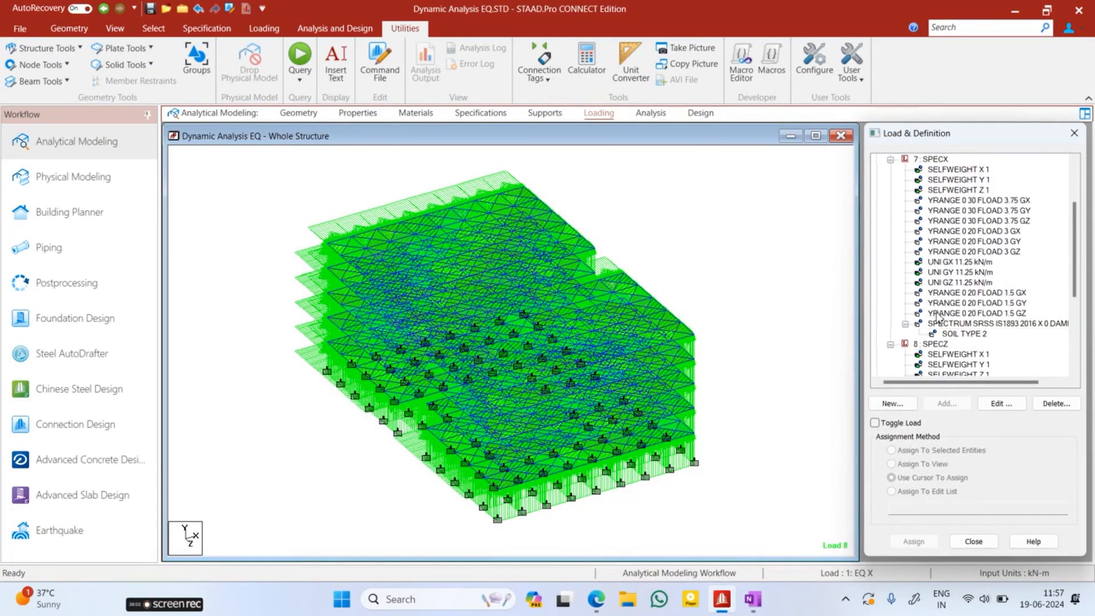
pyautogui.scroll(4, 945, 215)
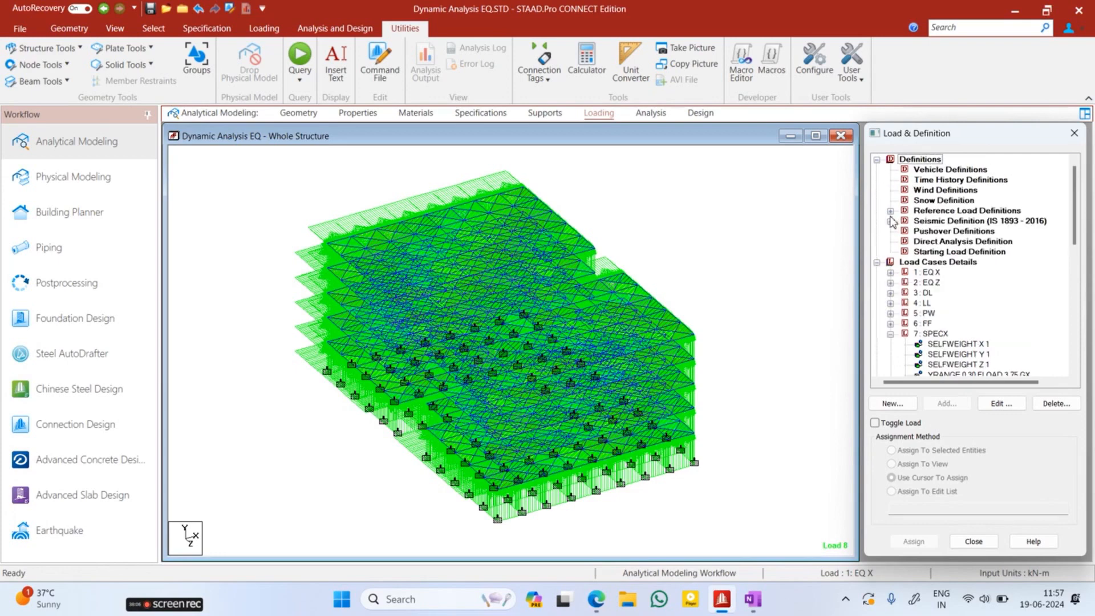
pyautogui.click(890, 221)
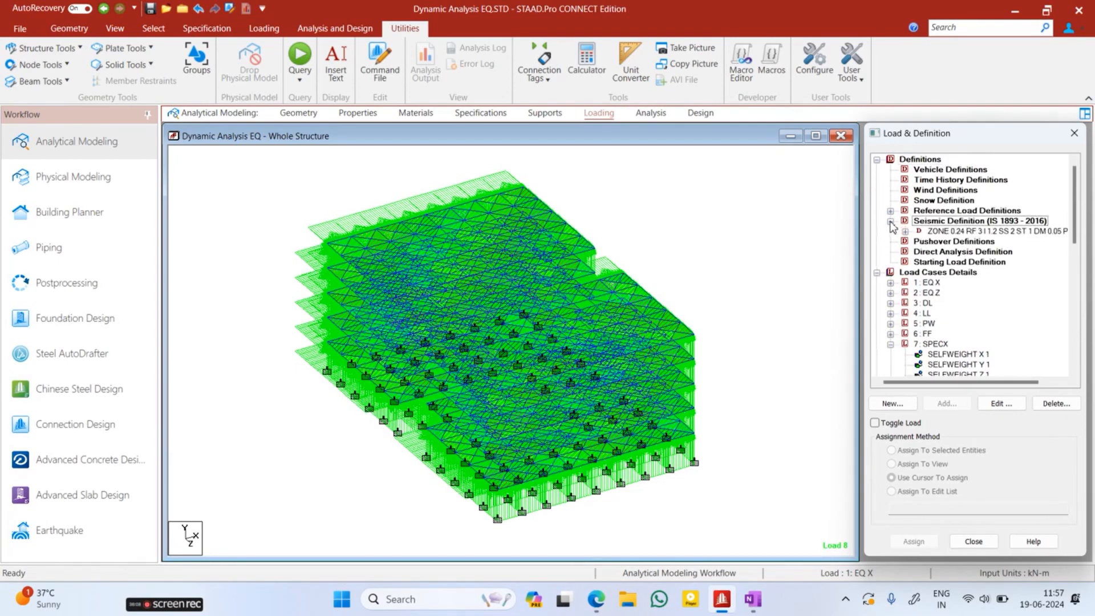
pyautogui.click(905, 231)
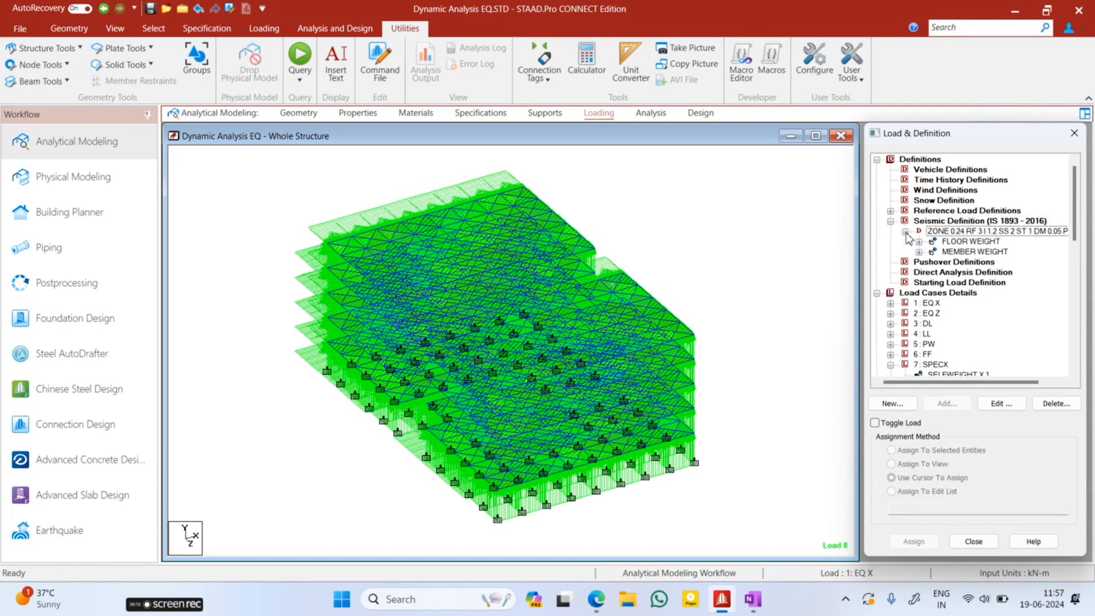
pyautogui.click(890, 303)
pyautogui.doubleClick(901, 324)
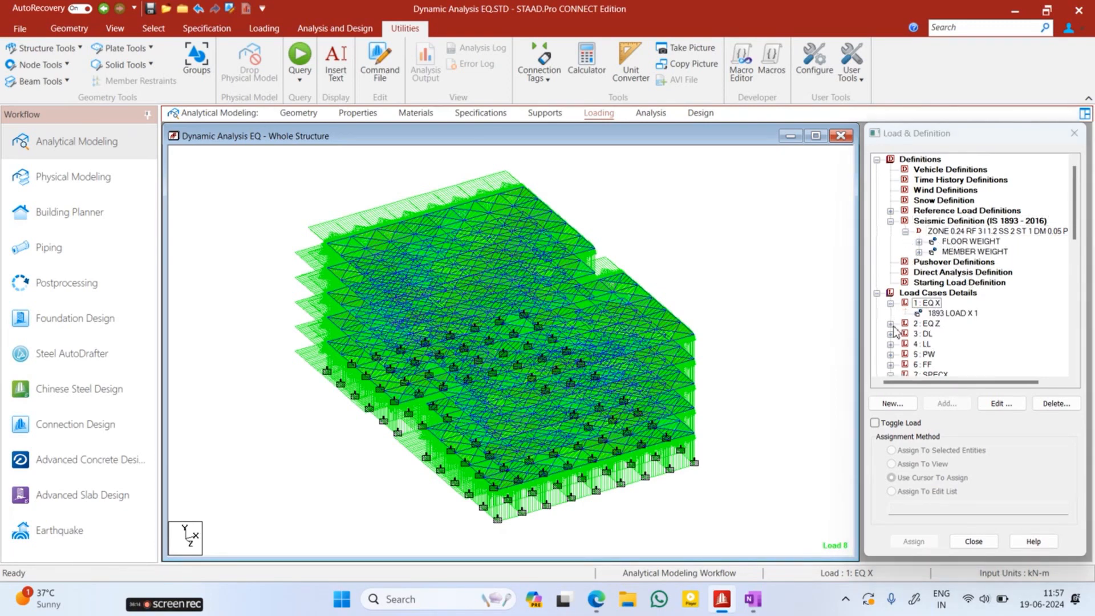
pyautogui.click(825, 236)
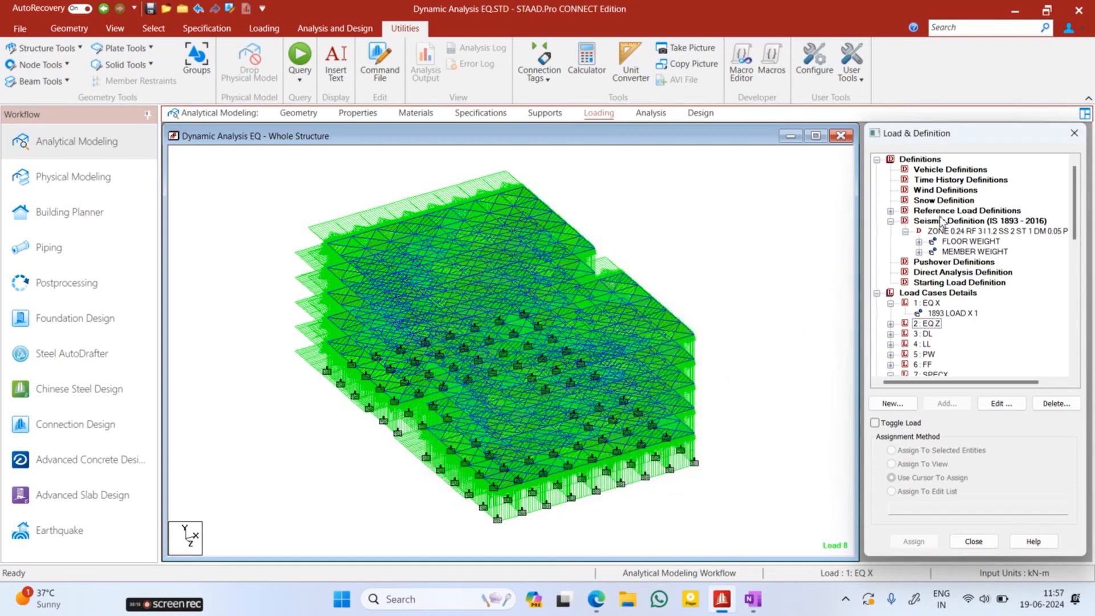
pyautogui.click(891, 210)
pyautogui.scroll(-1, 963, 296)
pyautogui.scroll(-6, 964, 296)
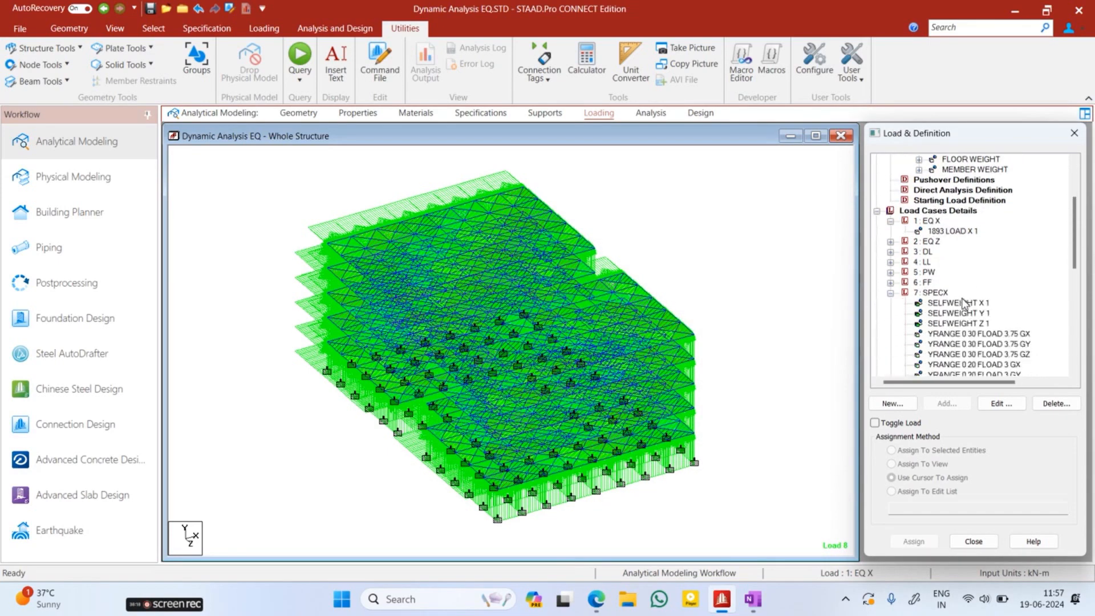
pyautogui.scroll(-6, 945, 307)
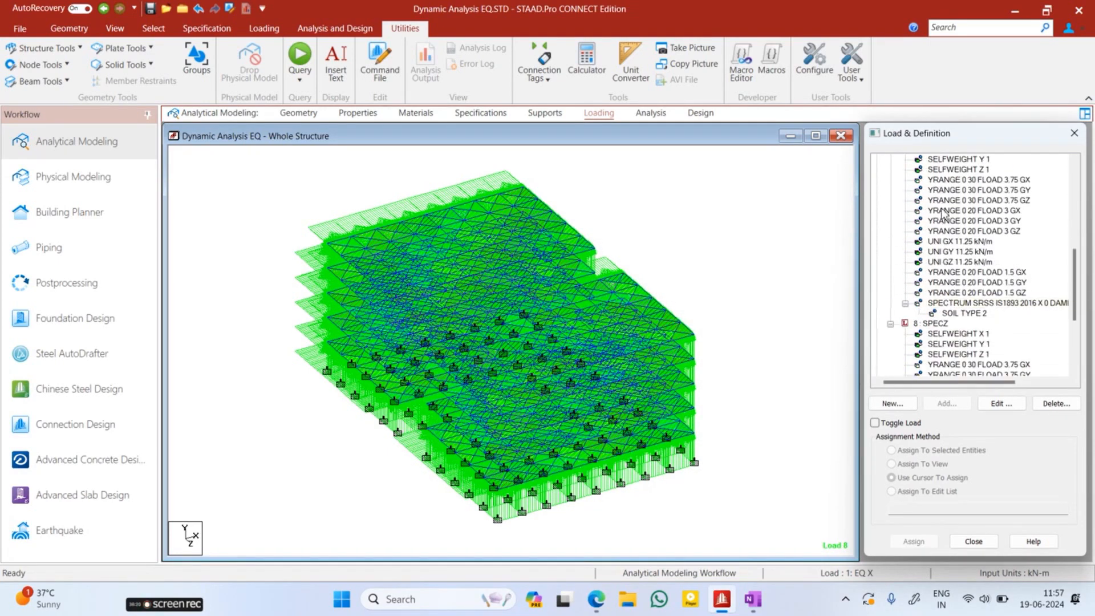
pyautogui.click(789, 237)
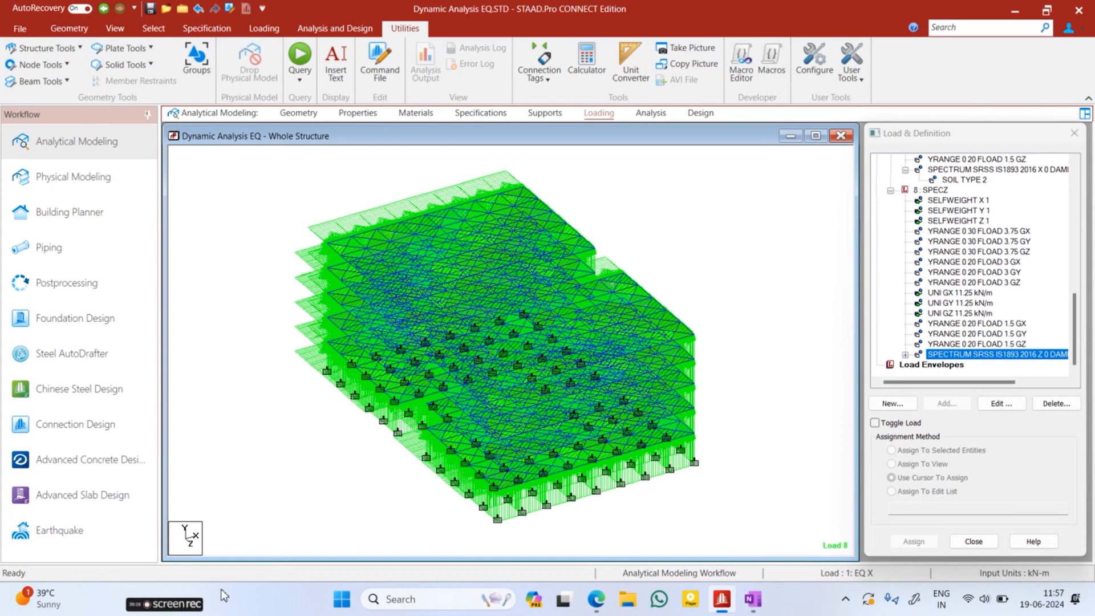
pyautogui.moveTo(238, 602)
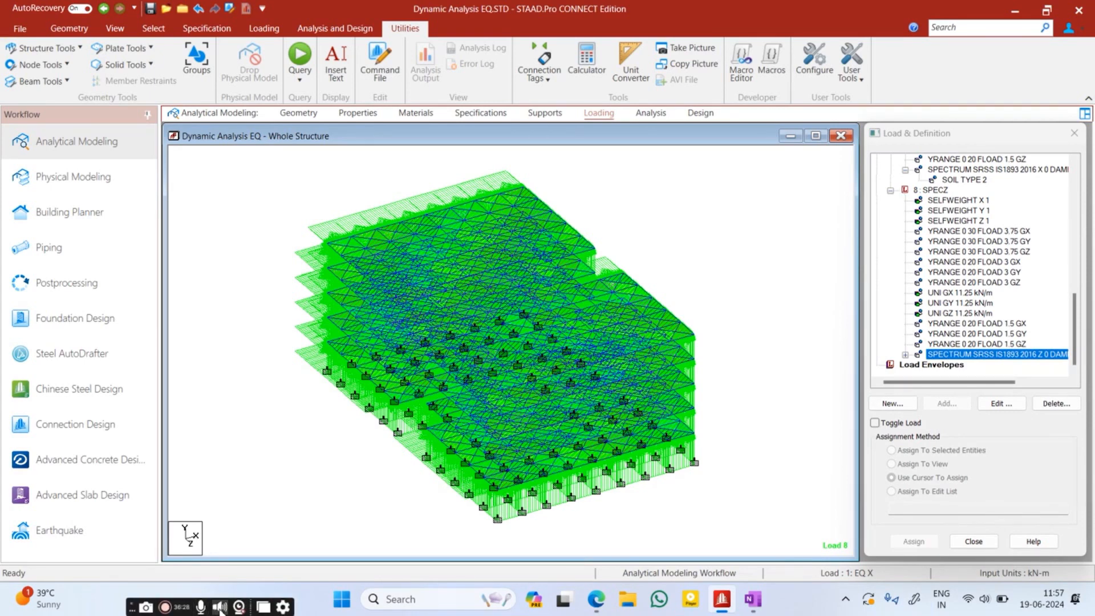